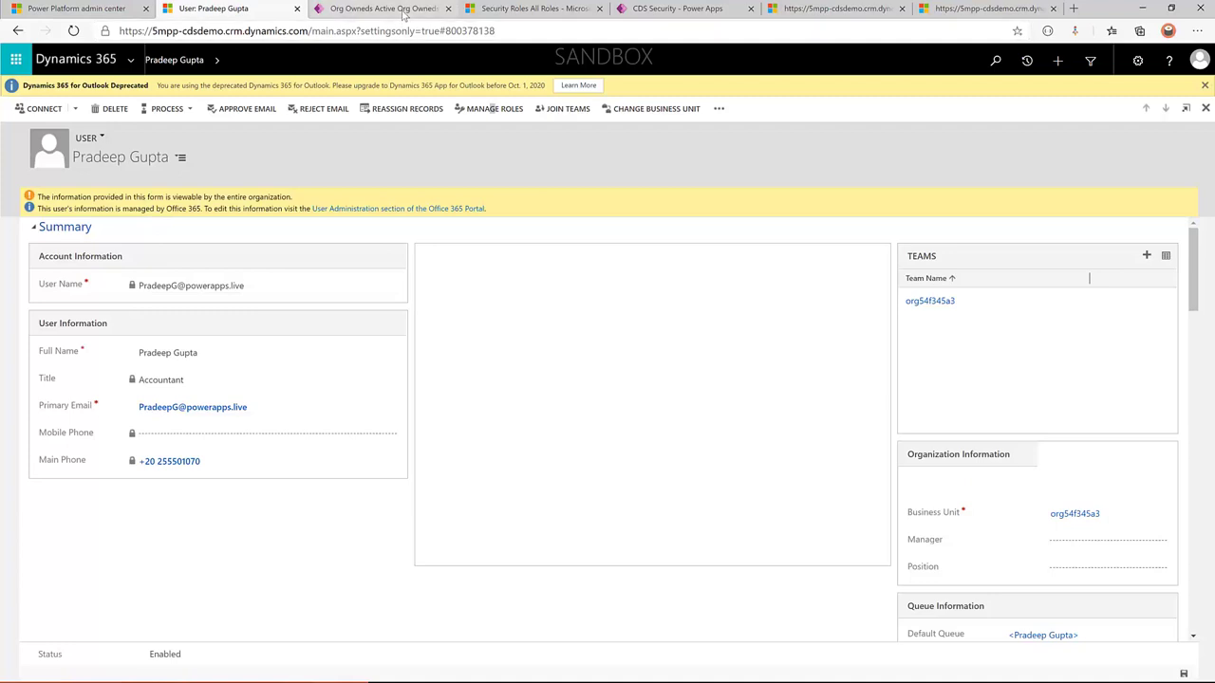
- Show the active User Owneds in the Security app as administrator and open the Access Team Shared record
{"action": "left_click", "coordinate": [404, 12]}
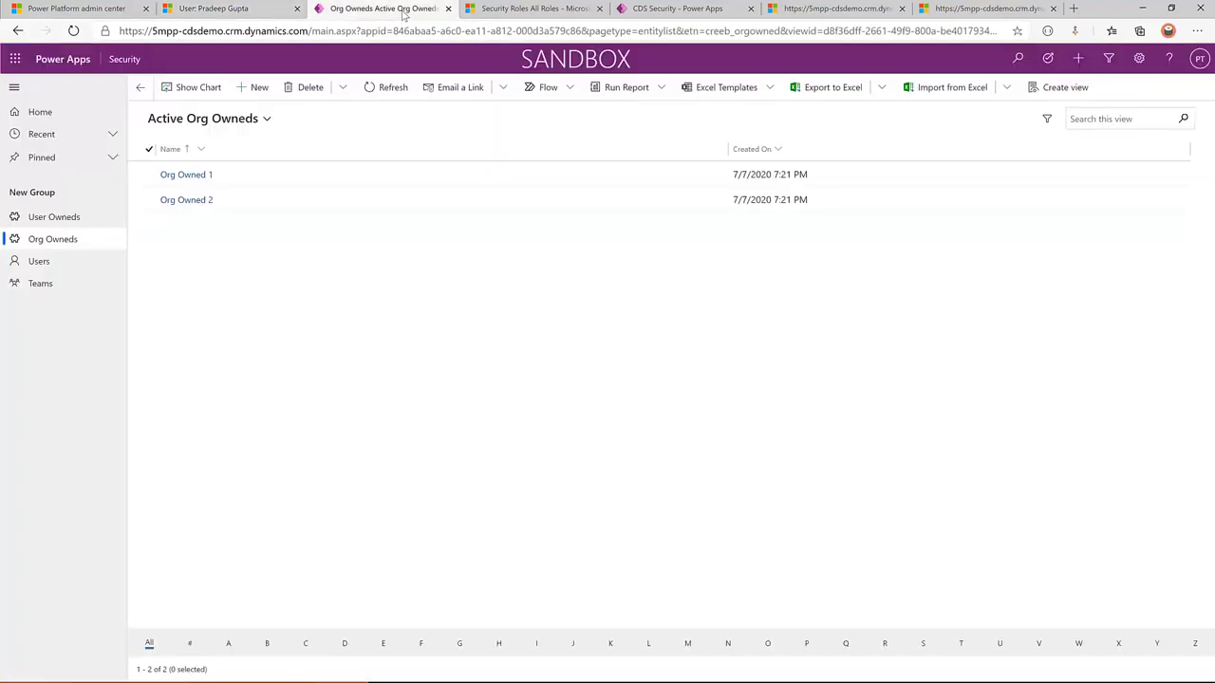
{"action": "left_click", "coordinate": [59, 222]}
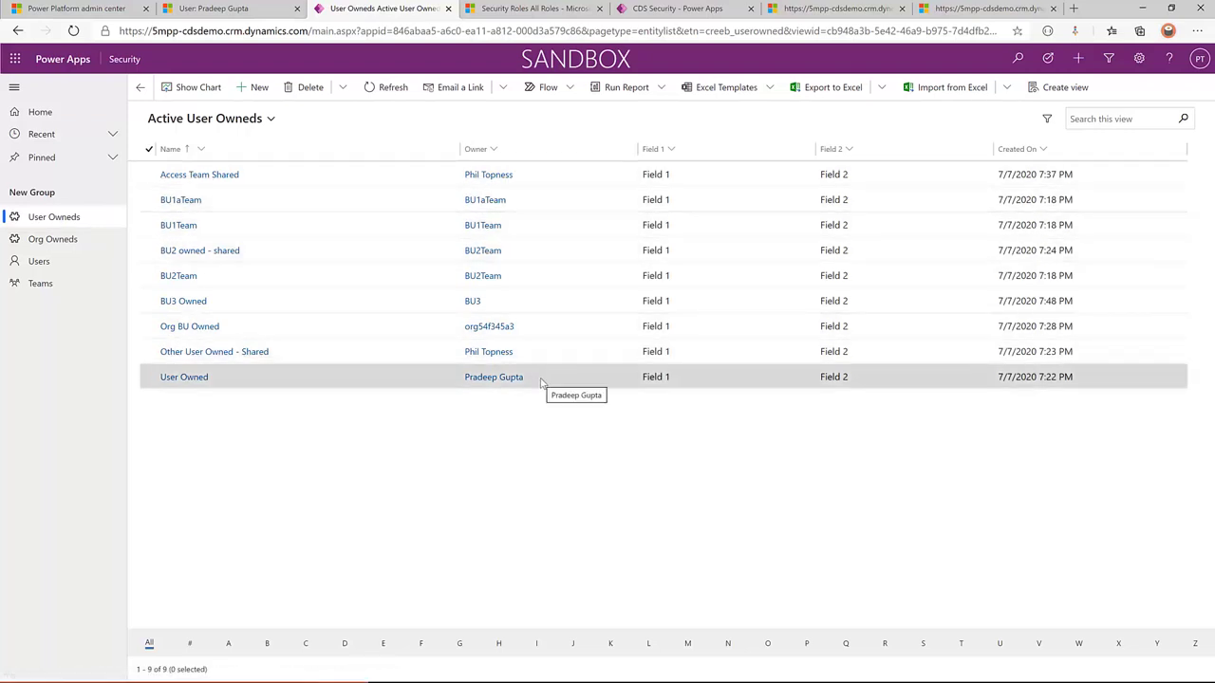
{"action": "left_click", "coordinate": [607, 180]}
{"action": "double_click", "coordinate": [607, 180]}
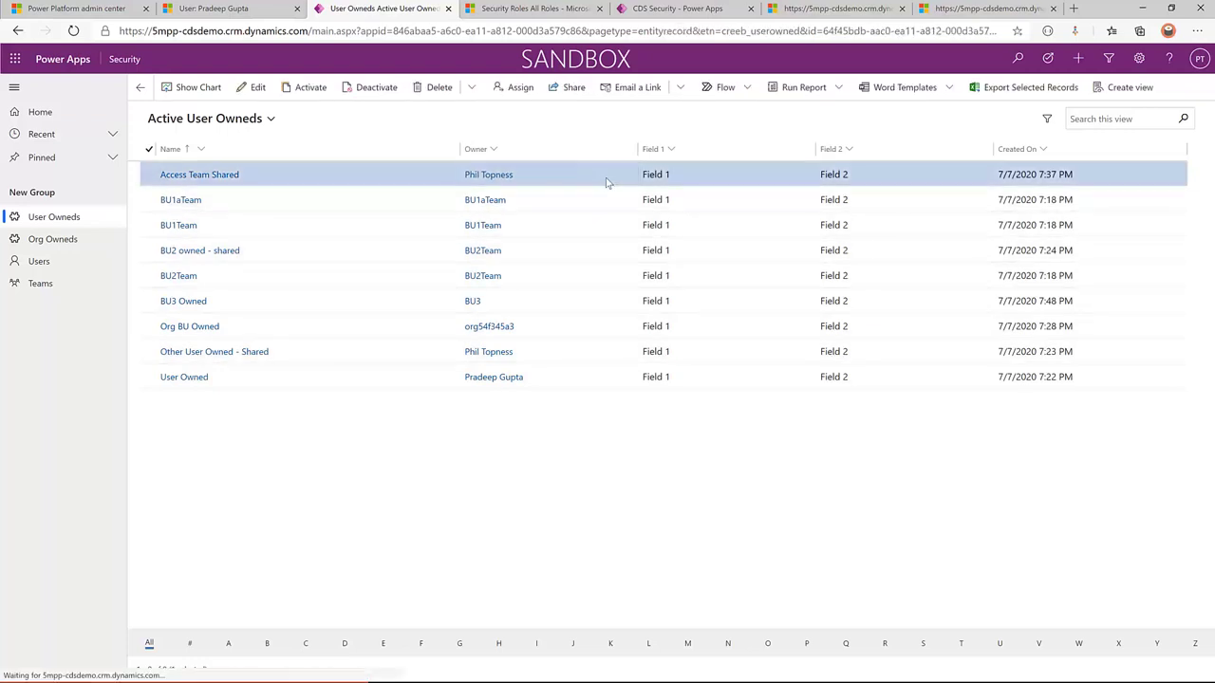
- Open the Org Owned 1 record and check the choices in its Related Record lookup, returning to the Org Owneds list
{"action": "left_click", "coordinate": [65, 240]}
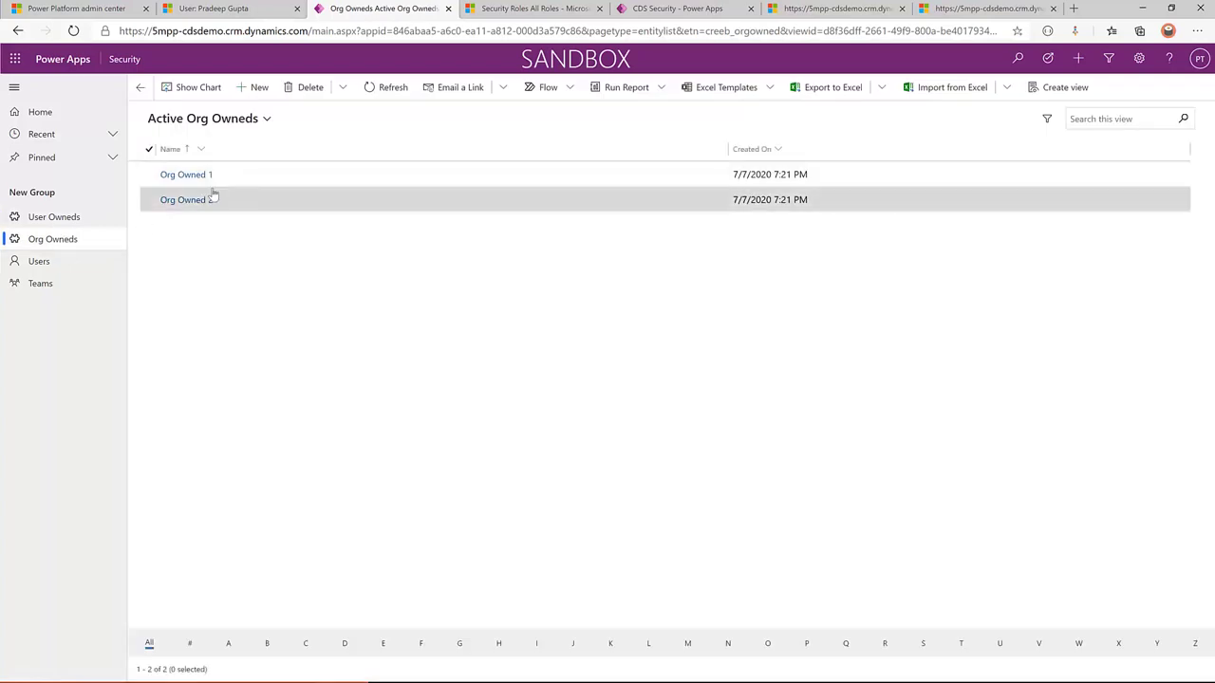
{"action": "double_click", "coordinate": [293, 175]}
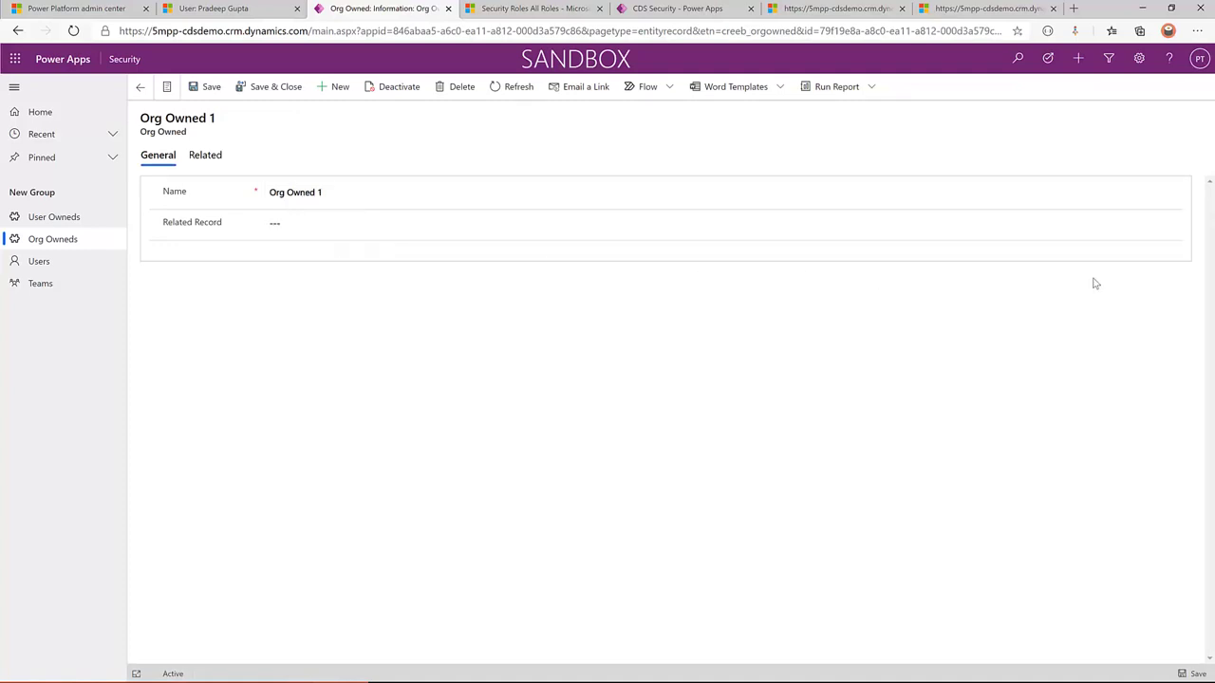
{"action": "left_click", "coordinate": [1145, 226]}
{"action": "left_click", "coordinate": [1173, 224]}
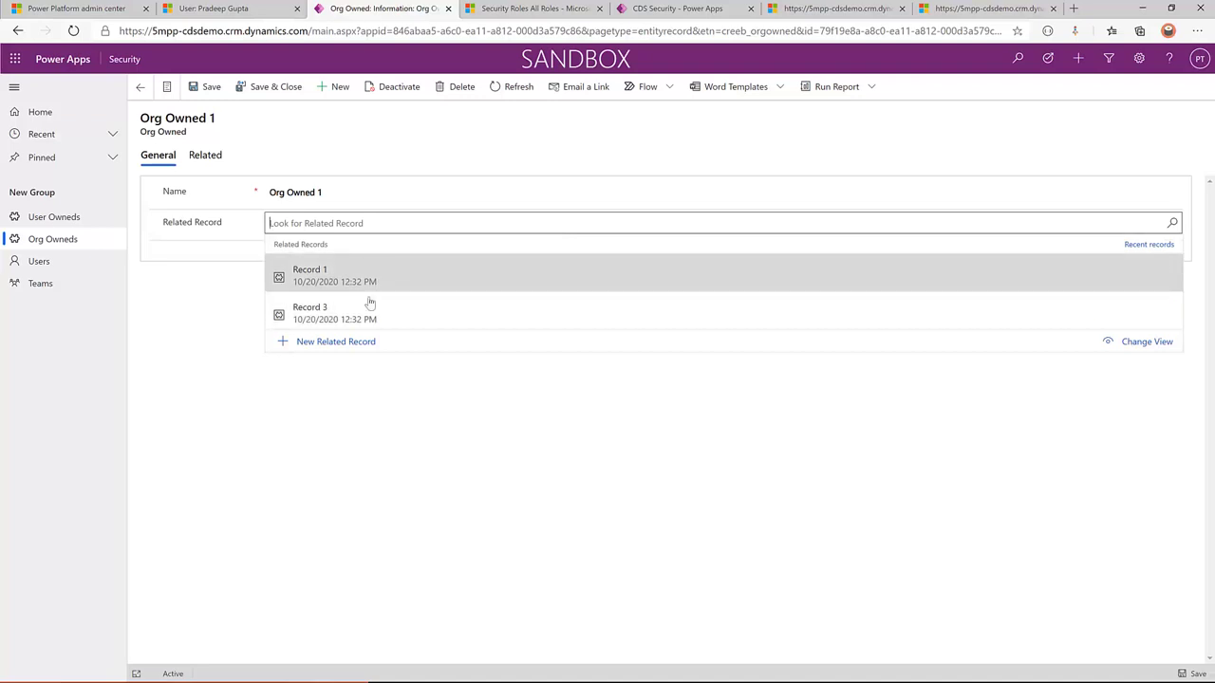
{"action": "left_click", "coordinate": [199, 321]}
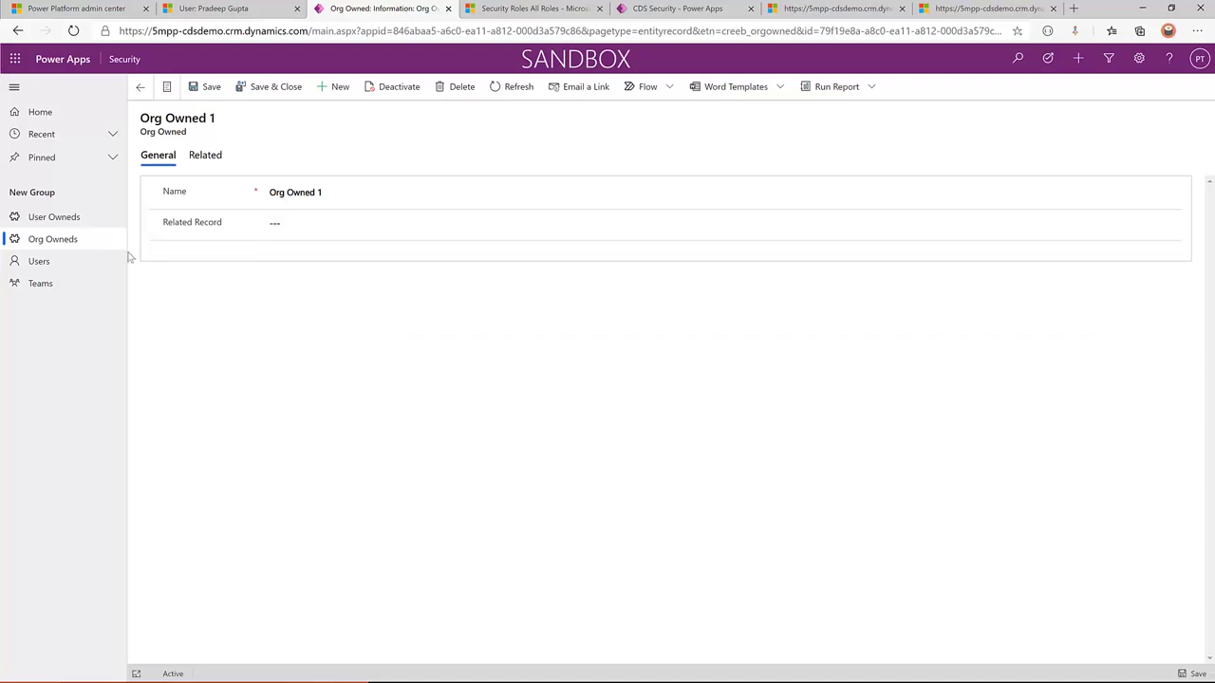
{"action": "left_click", "coordinate": [38, 241]}
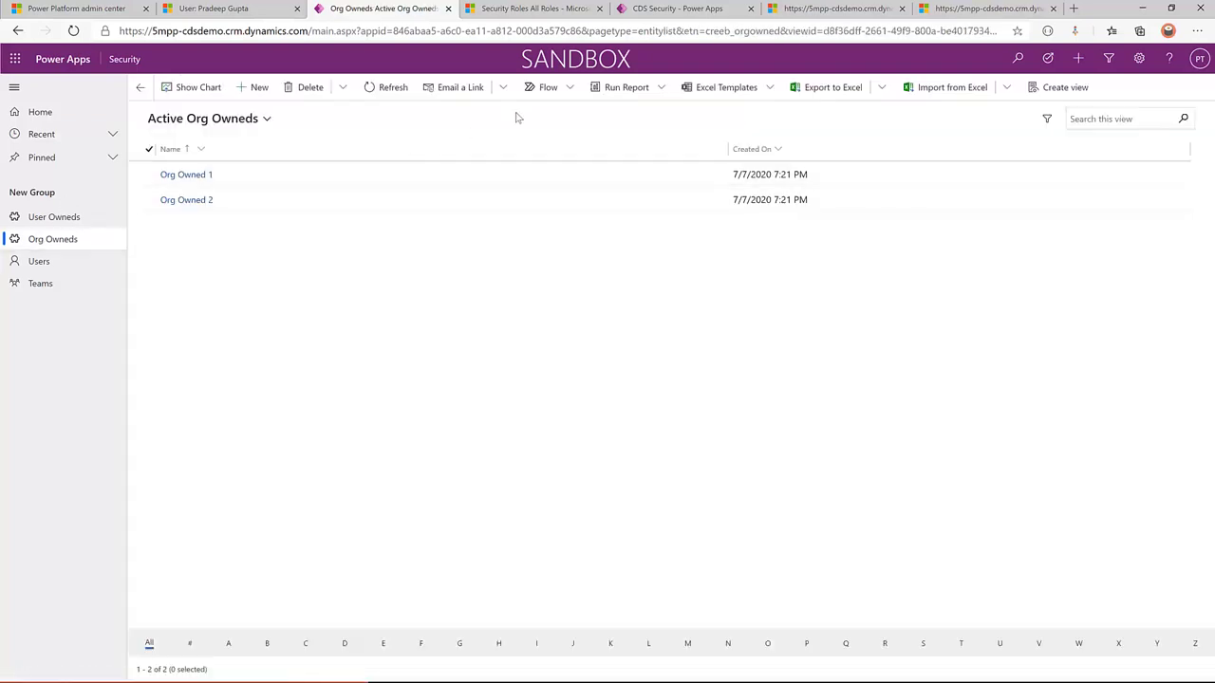
- Load the Security app's URL in the test user's browser window to check that user's access
{"action": "key", "text": "ctrl+shift+Tab"}
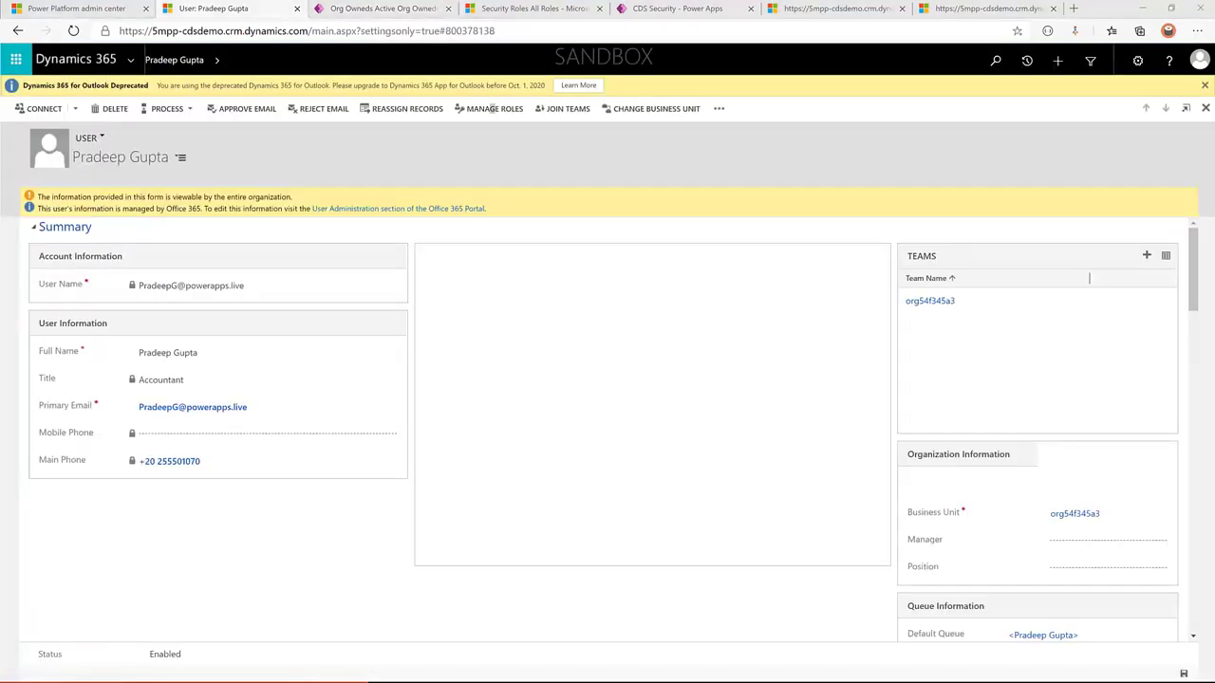
{"action": "left_click", "coordinate": [494, 108]}
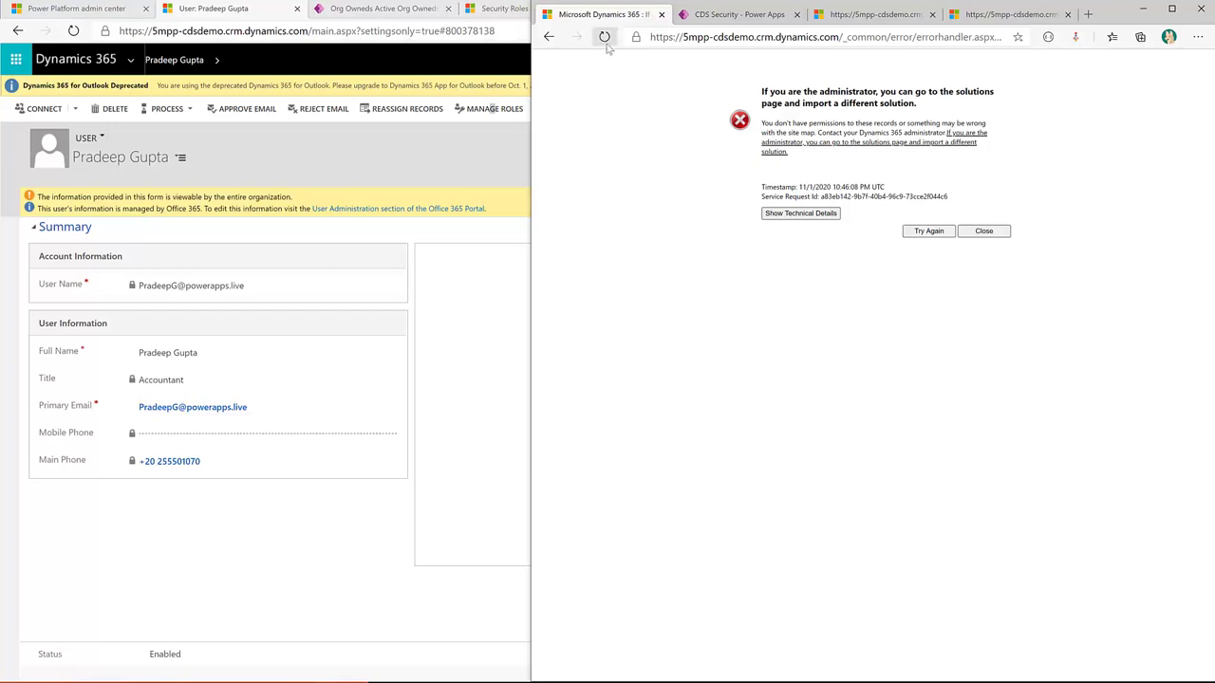
{"action": "left_click", "coordinate": [719, 38]}
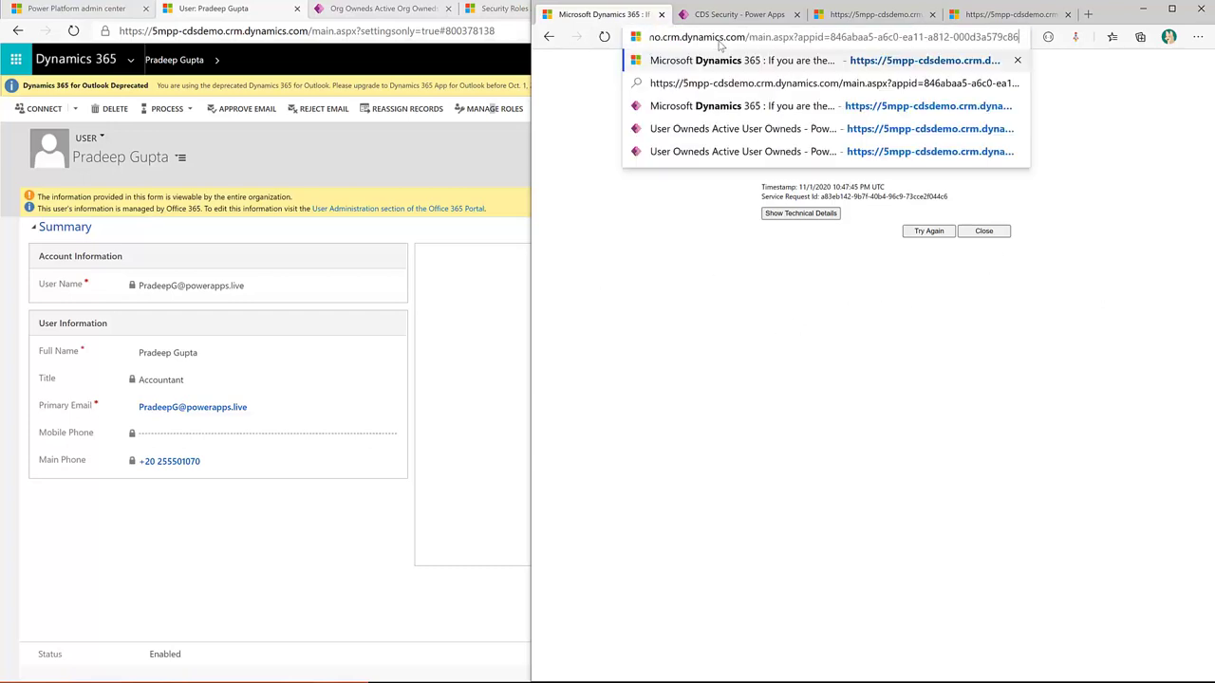
{"action": "key", "text": "Return"}
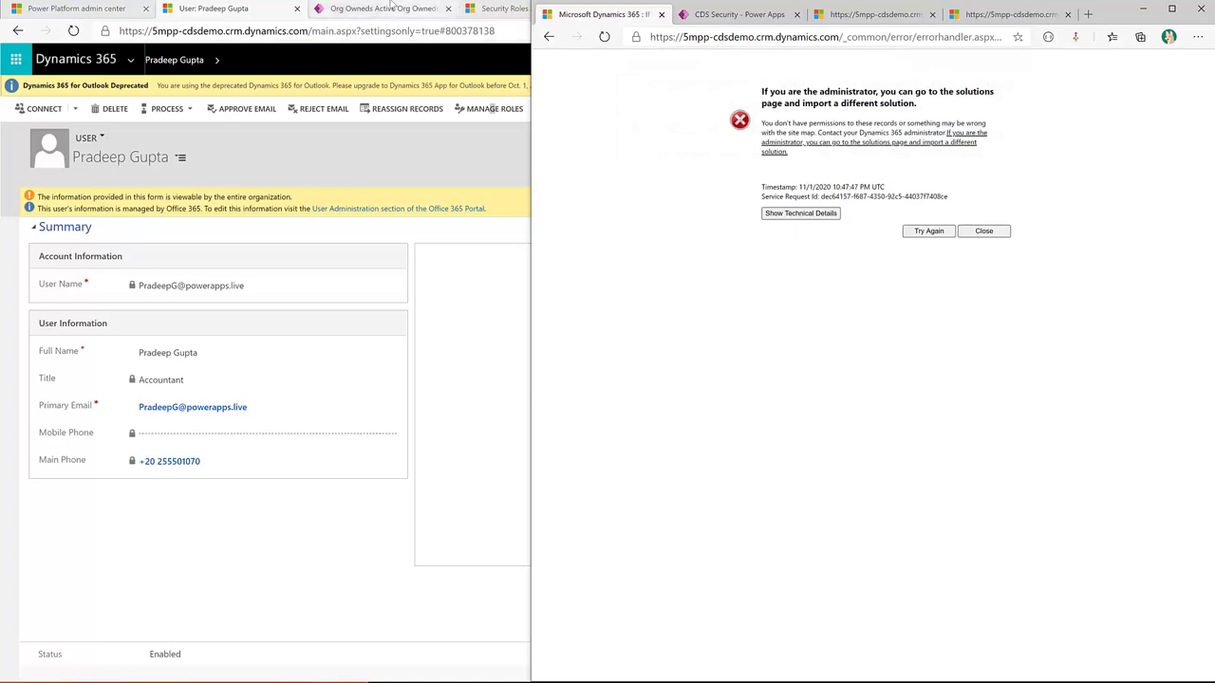
{"action": "left_click", "coordinate": [389, 8]}
{"action": "key", "text": "alt+Tab"}
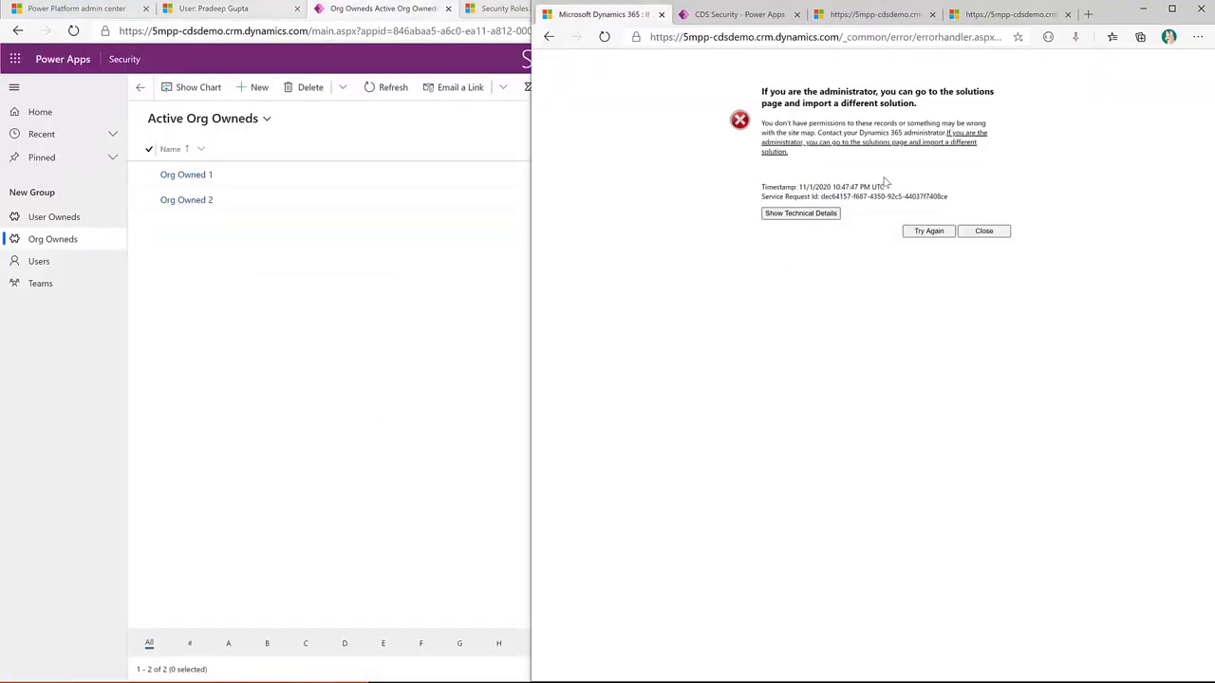
- Assign the Security App security role to the test user from the user's Dynamics 365 record
{"action": "left_click", "coordinate": [261, 13]}
{"action": "left_click", "coordinate": [399, 109]}
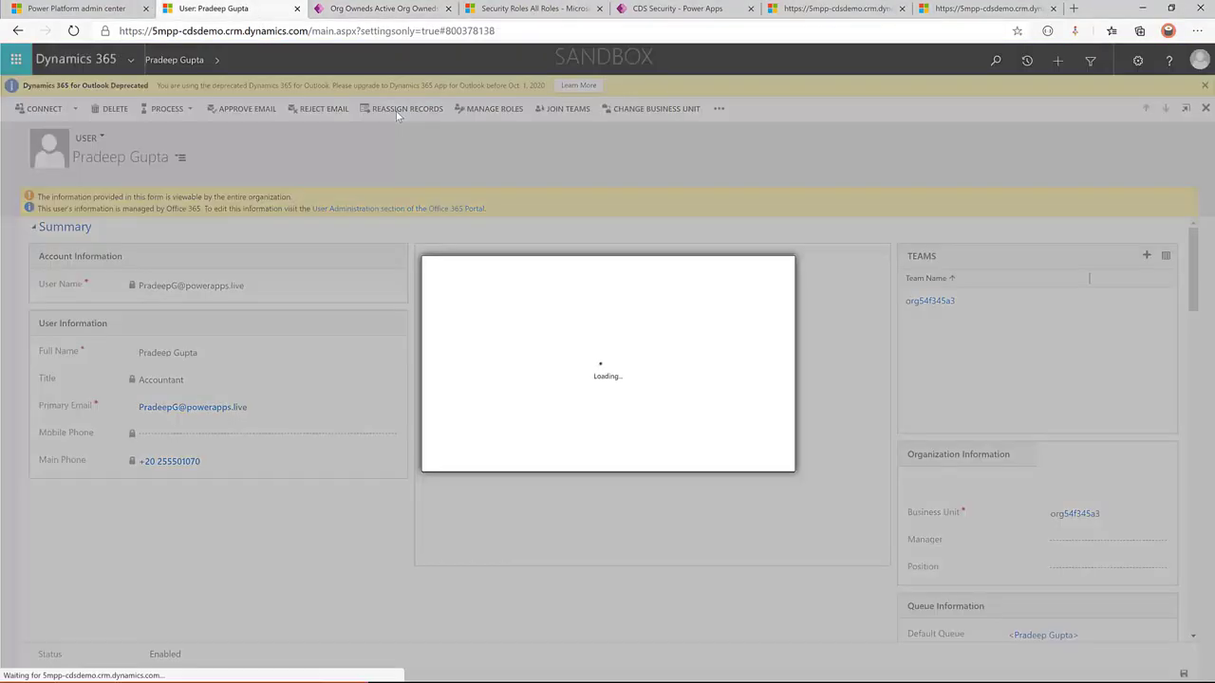
{"action": "key", "text": "Escape"}
{"action": "left_click", "coordinate": [494, 109]}
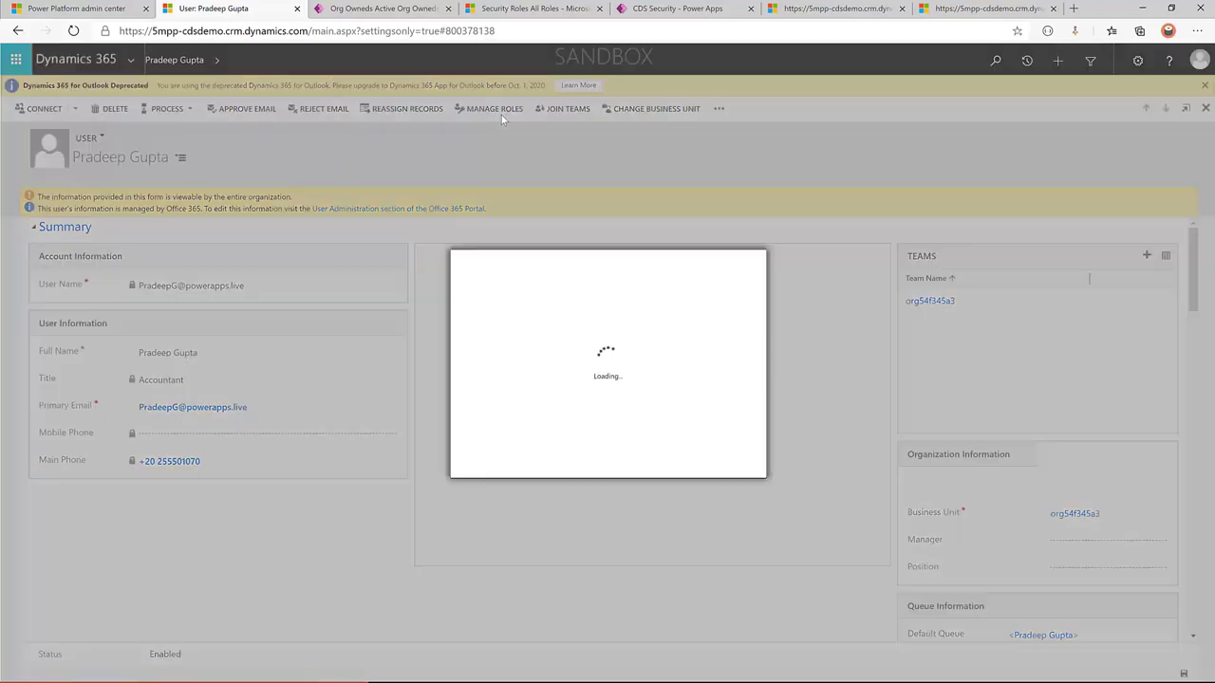
{"action": "scroll", "coordinate": [510, 378], "scroll_direction": "down", "scroll_amount": 6}
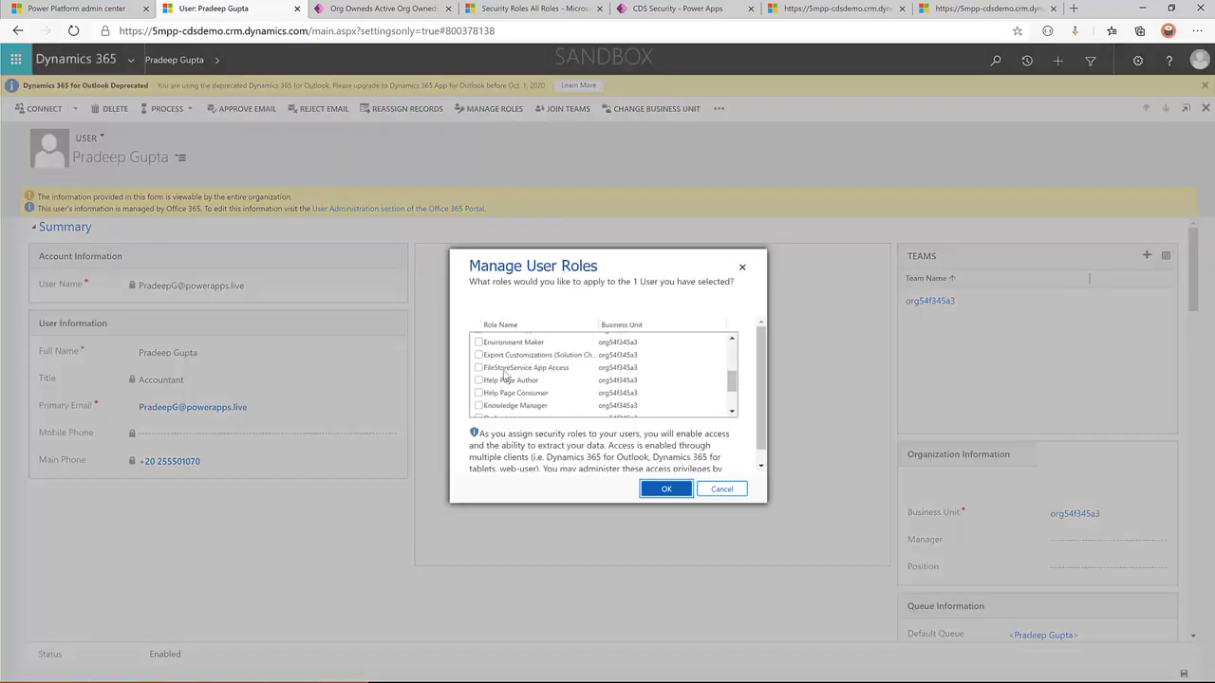
{"action": "left_click", "coordinate": [479, 372]}
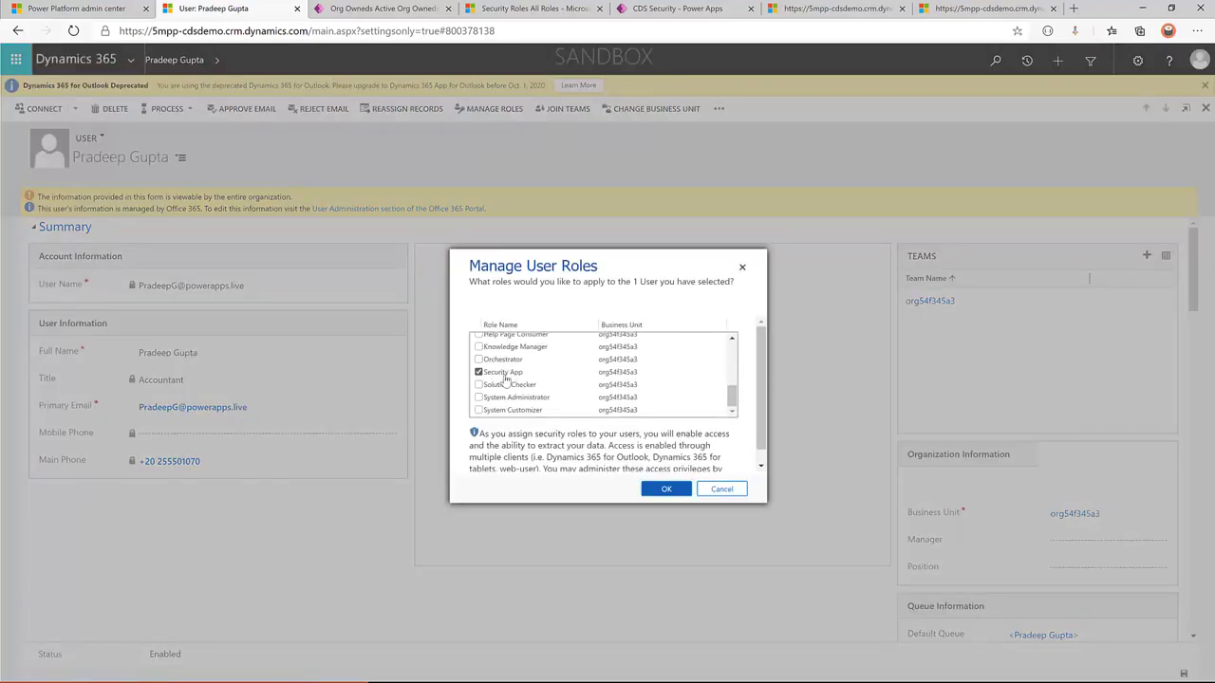
{"action": "left_click", "coordinate": [666, 489]}
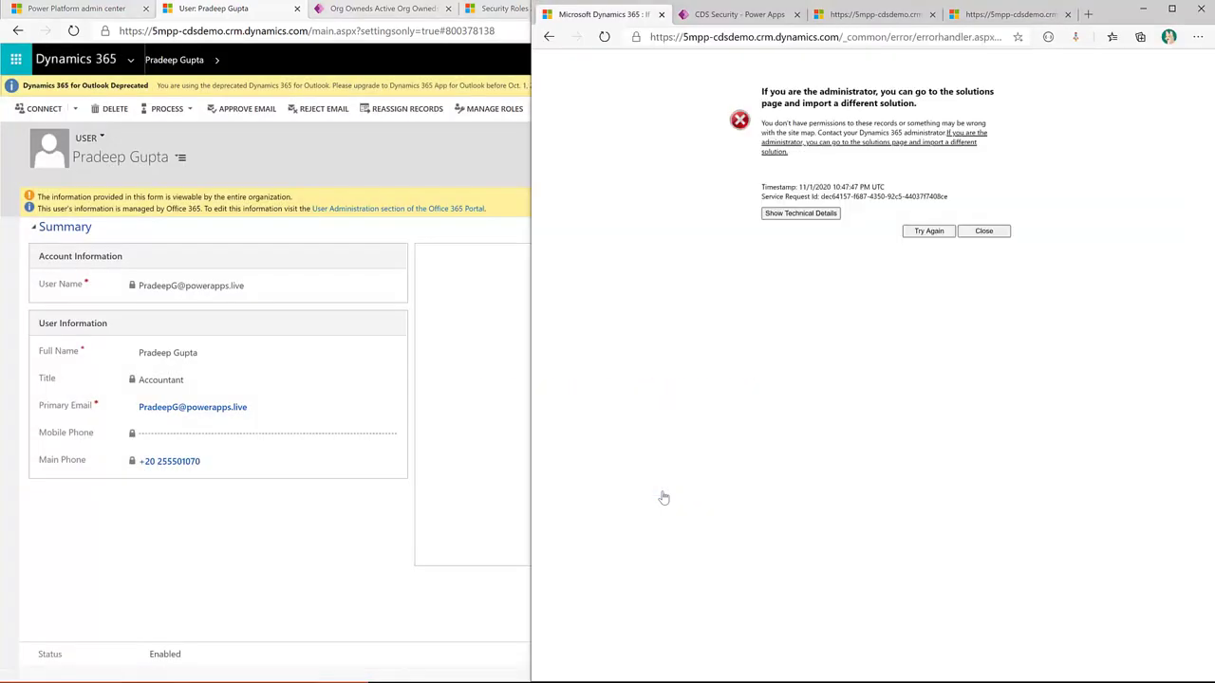
- Reload the Security app's URL in the test user's window and compare its navigation with the administrator's view
{"action": "left_click", "coordinate": [738, 38]}
{"action": "key", "text": "ctrl+v"}
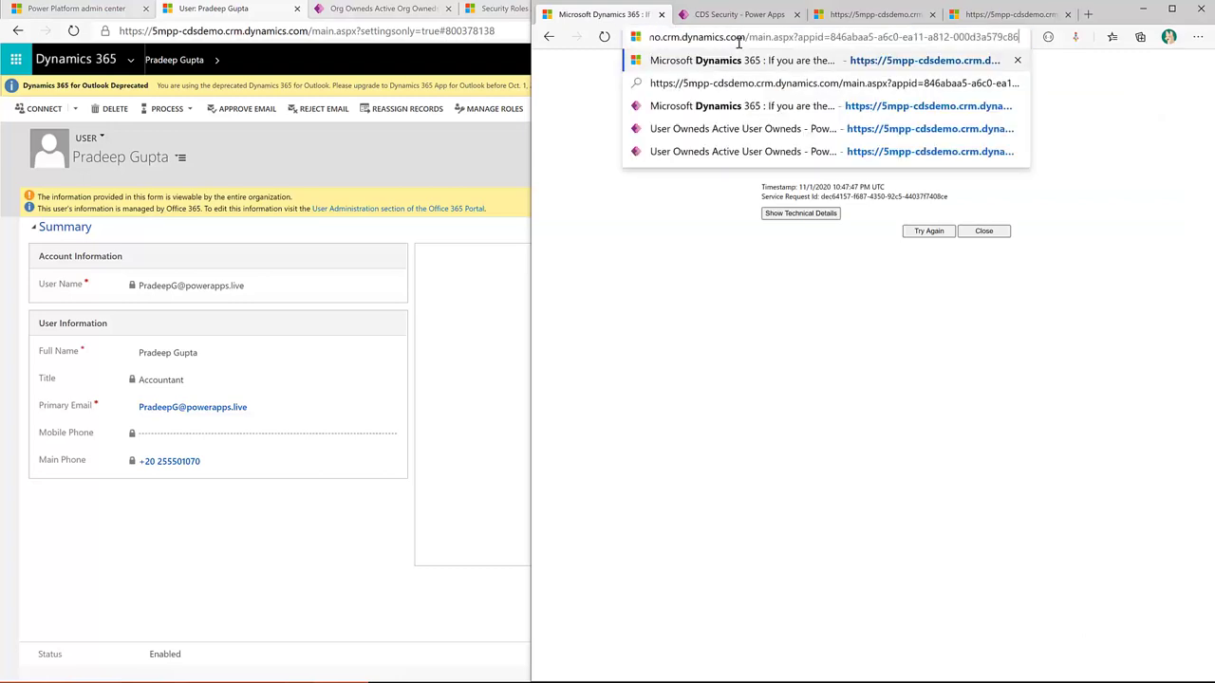
{"action": "key", "text": "Return"}
{"action": "left_click", "coordinate": [743, 36]}
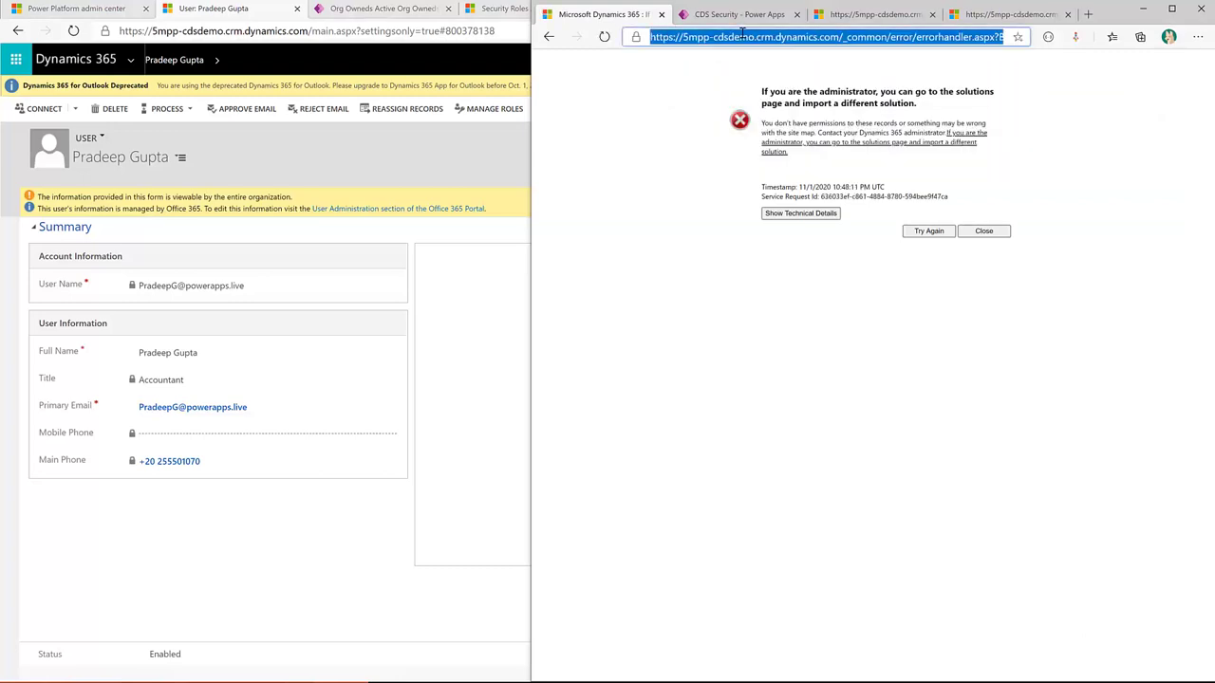
{"action": "key", "text": "ctrl+v"}
{"action": "key", "text": "Return"}
{"action": "left_click", "coordinate": [743, 35]}
{"action": "key", "text": "ctrl+v"}
{"action": "key", "text": "Return"}
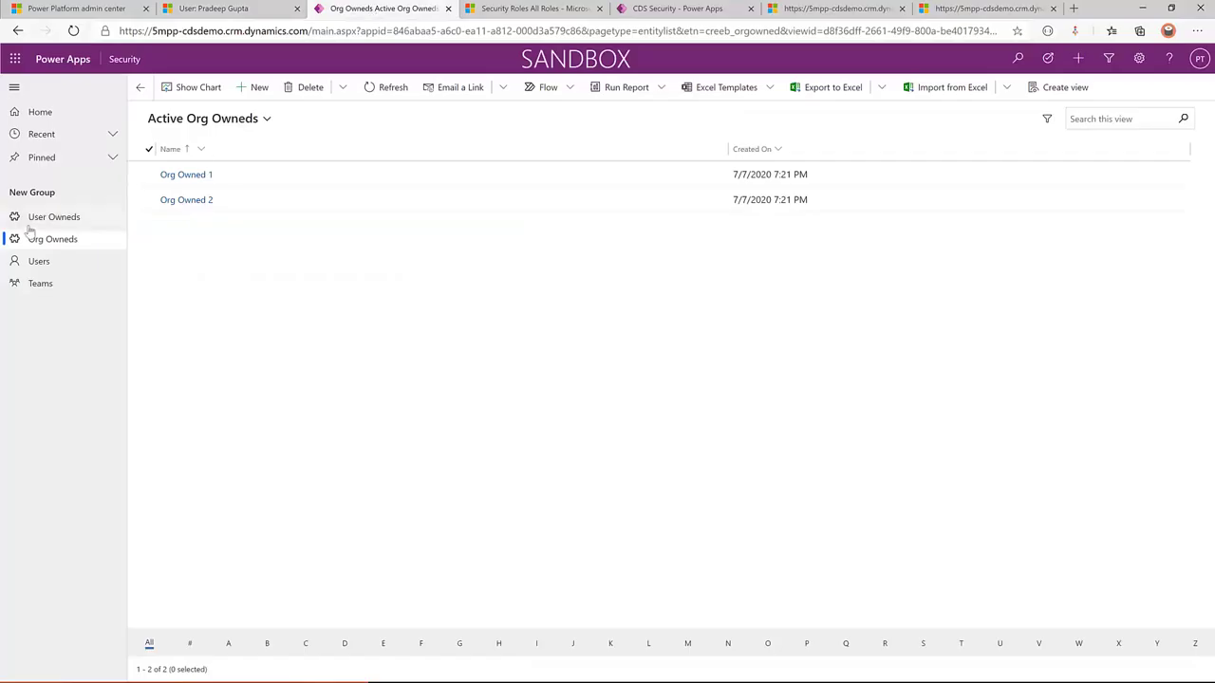
{"action": "key", "text": "alt+Tab"}
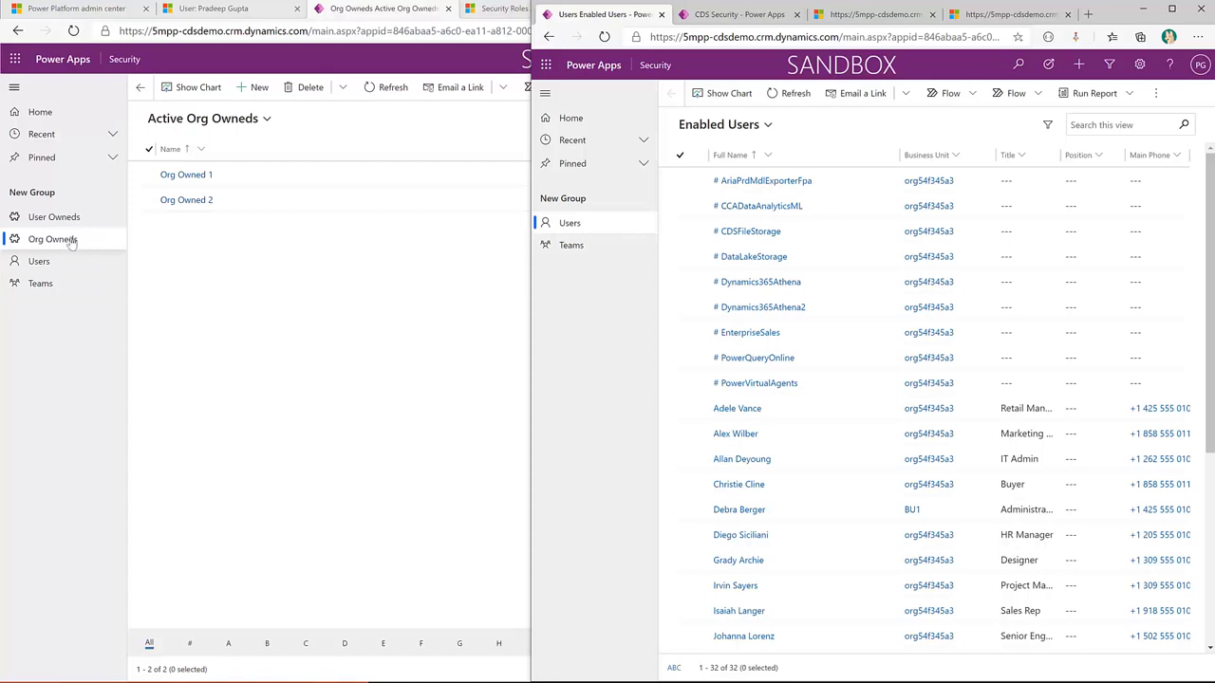
- Open the Security Roles list from the Security app's advanced settings, closing the old Security Roles page
{"action": "left_click", "coordinate": [245, 10]}
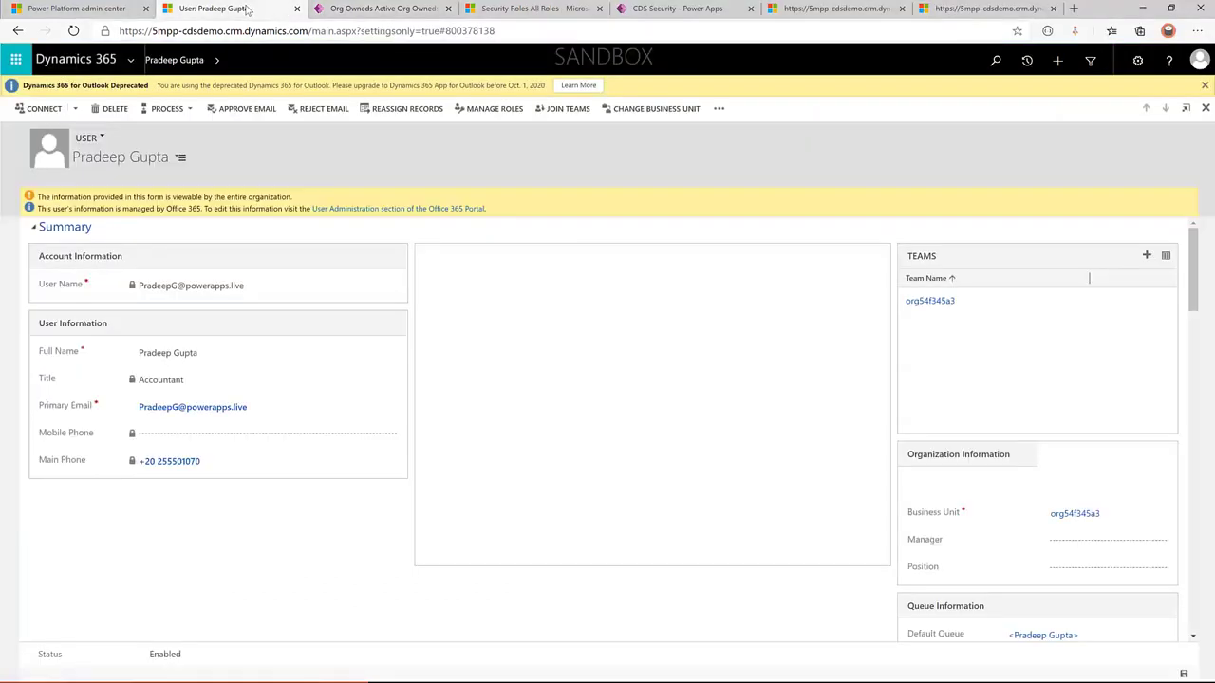
{"action": "left_click", "coordinate": [531, 8]}
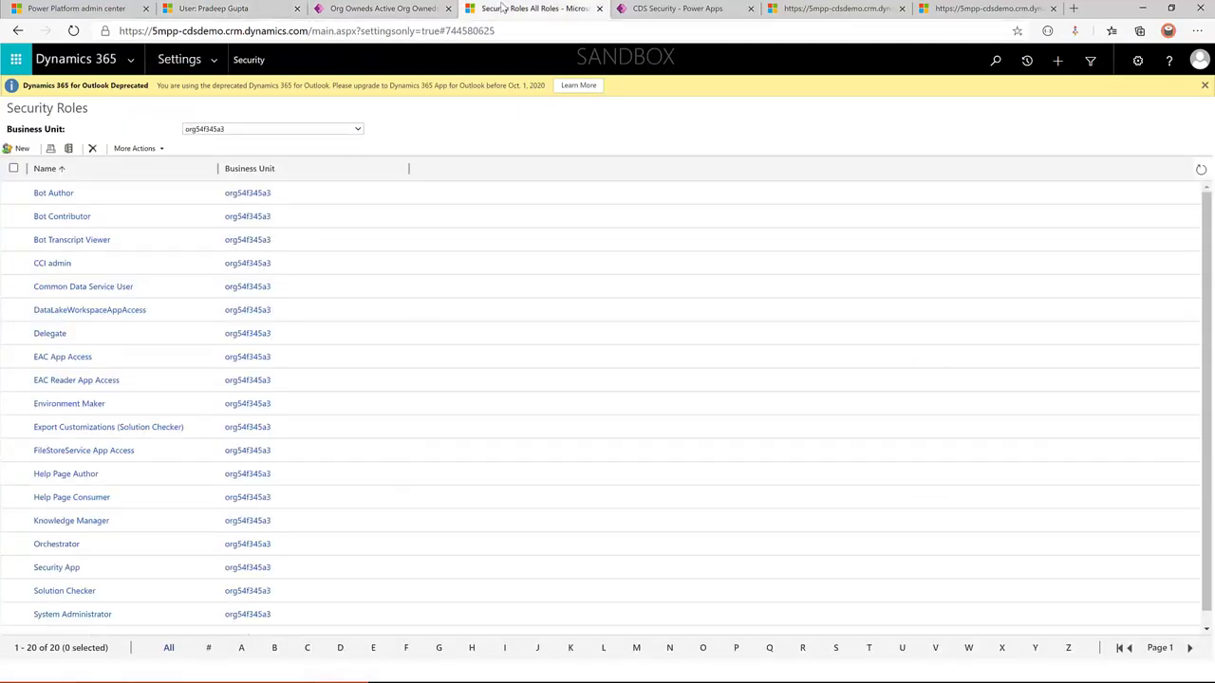
{"action": "left_click", "coordinate": [385, 8]}
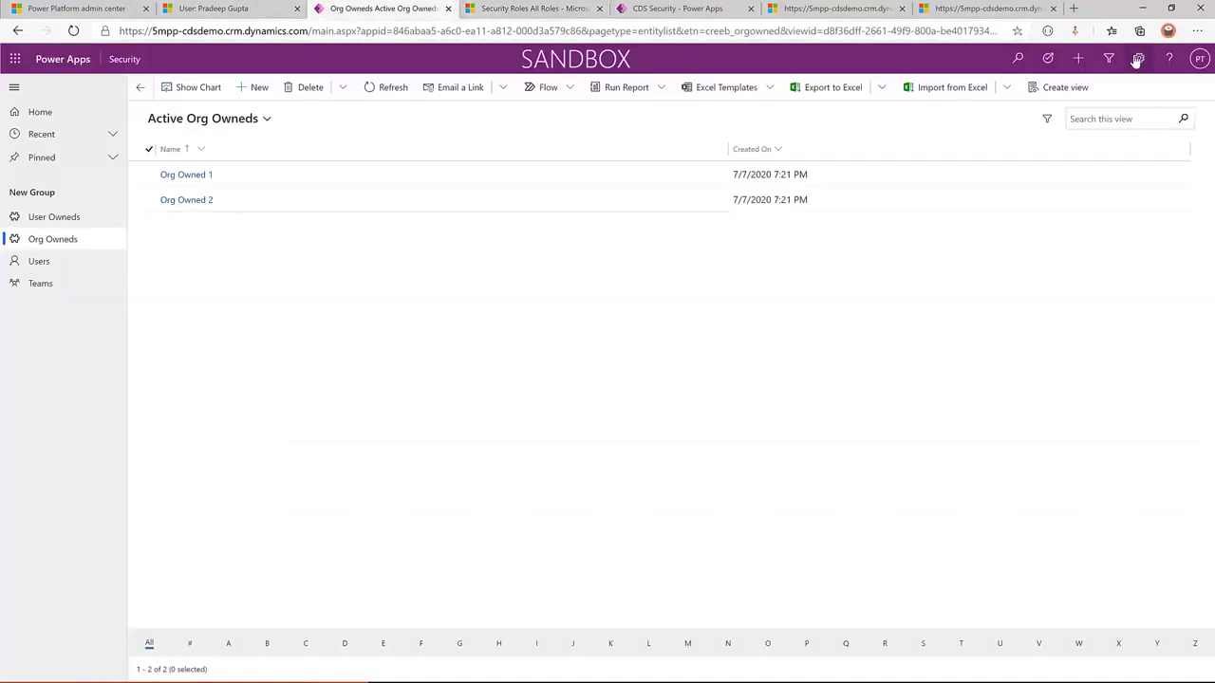
{"action": "left_click", "coordinate": [1136, 59]}
{"action": "left_click", "coordinate": [1044, 116]}
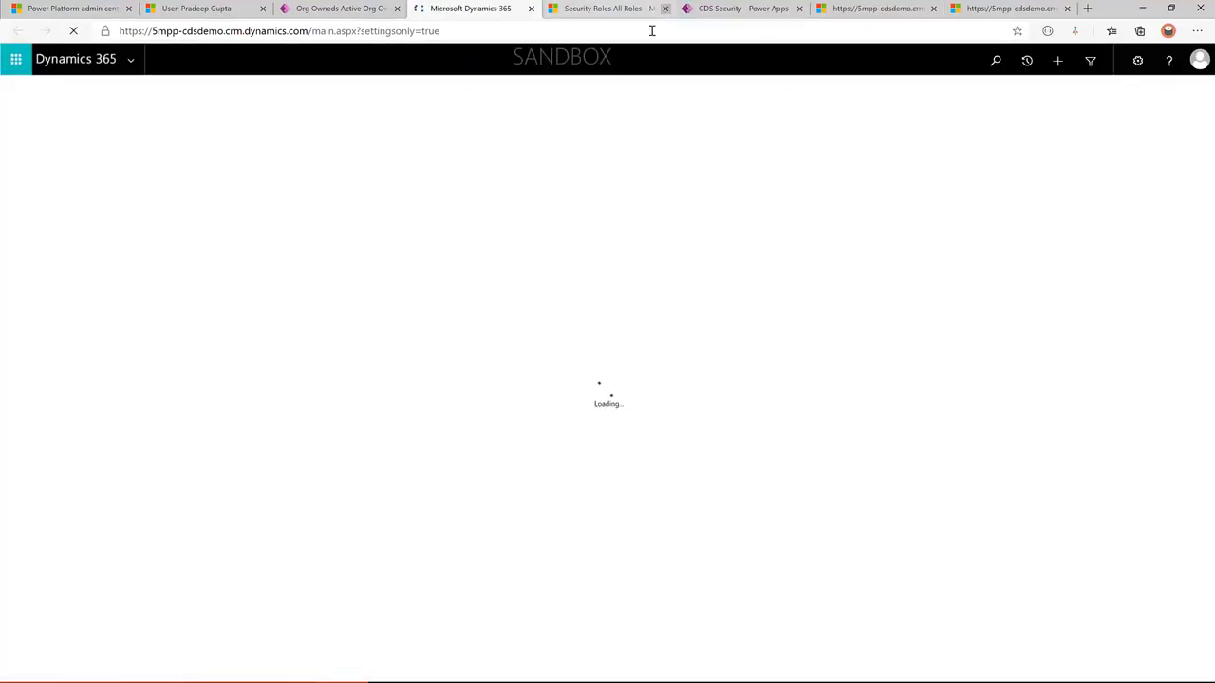
{"action": "left_click", "coordinate": [664, 9]}
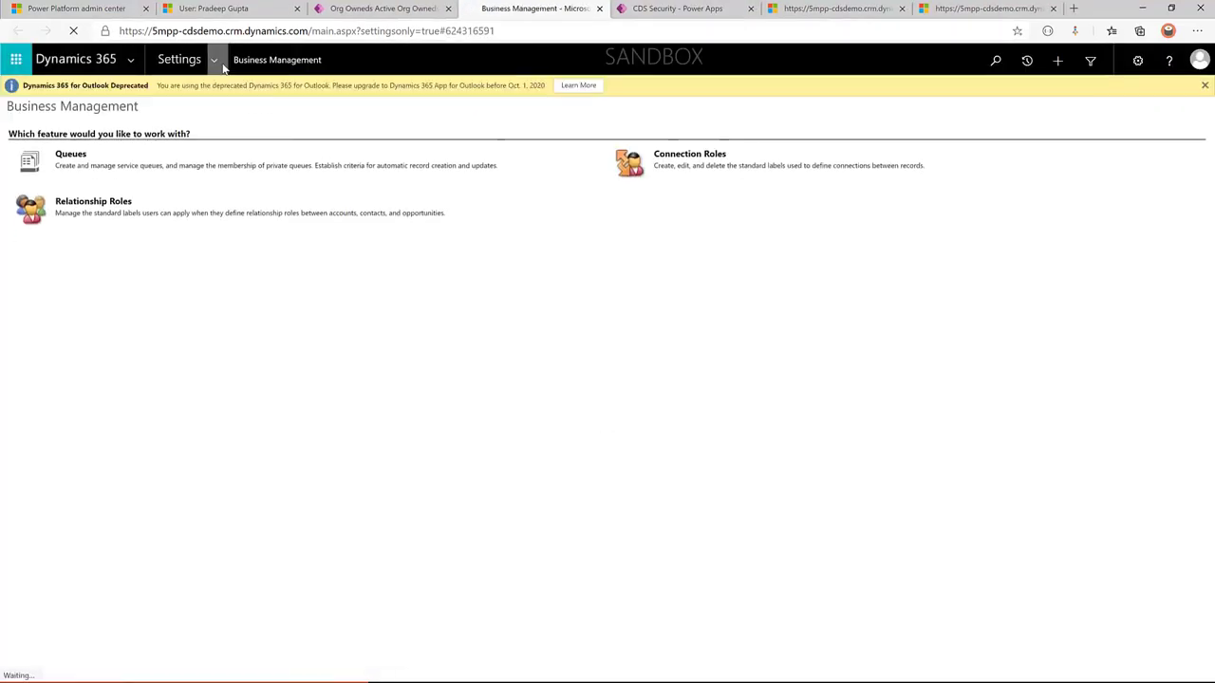
{"action": "left_click", "coordinate": [219, 61]}
{"action": "left_click", "coordinate": [323, 205]}
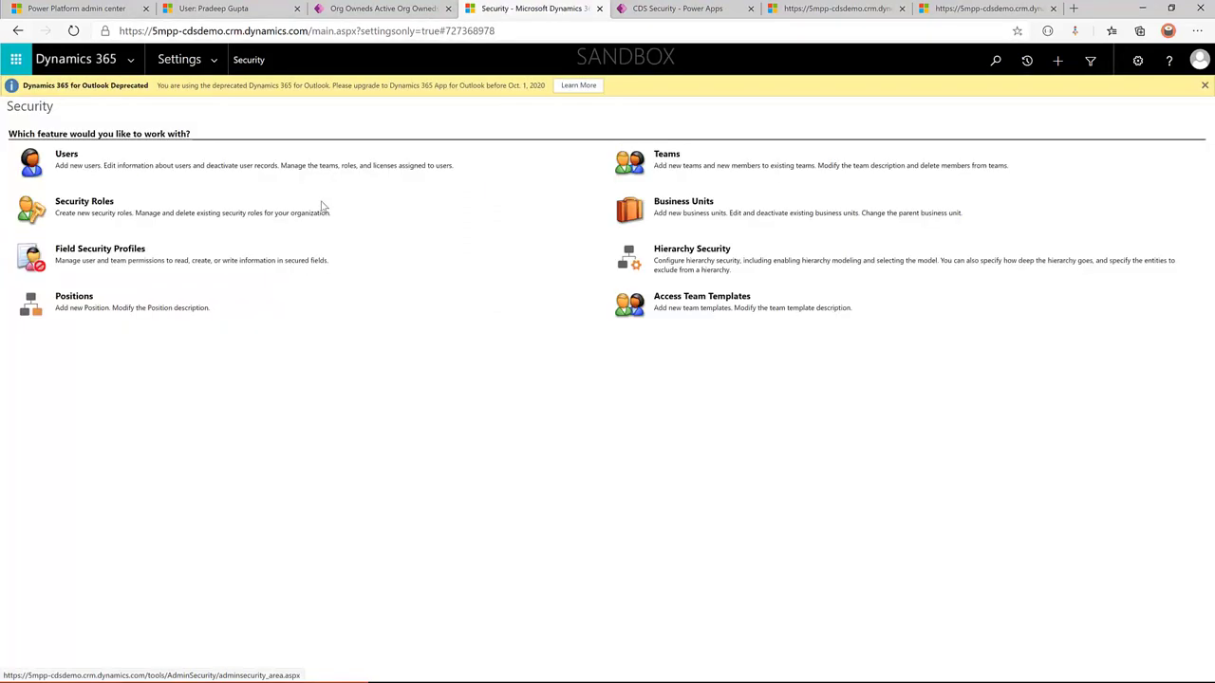
{"action": "left_click", "coordinate": [68, 205]}
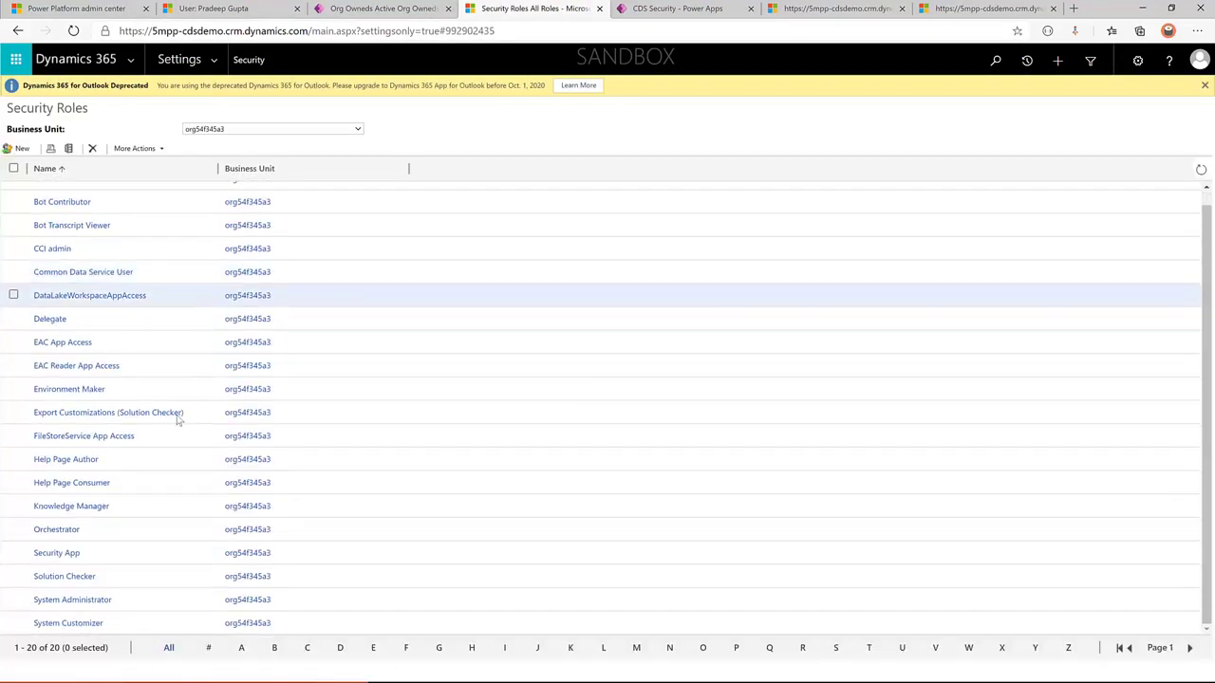
- Open the Security App role and examine its privileges on custom entities, including Org Owned
{"action": "left_click", "coordinate": [54, 553]}
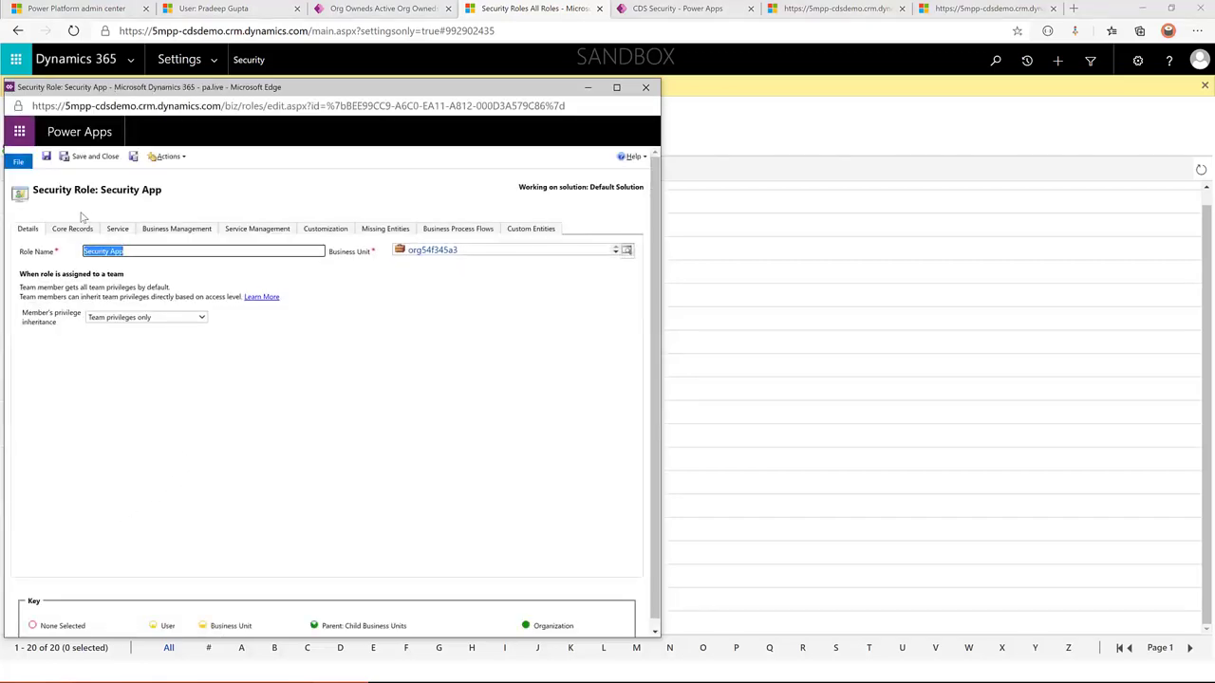
{"action": "left_click", "coordinate": [543, 231]}
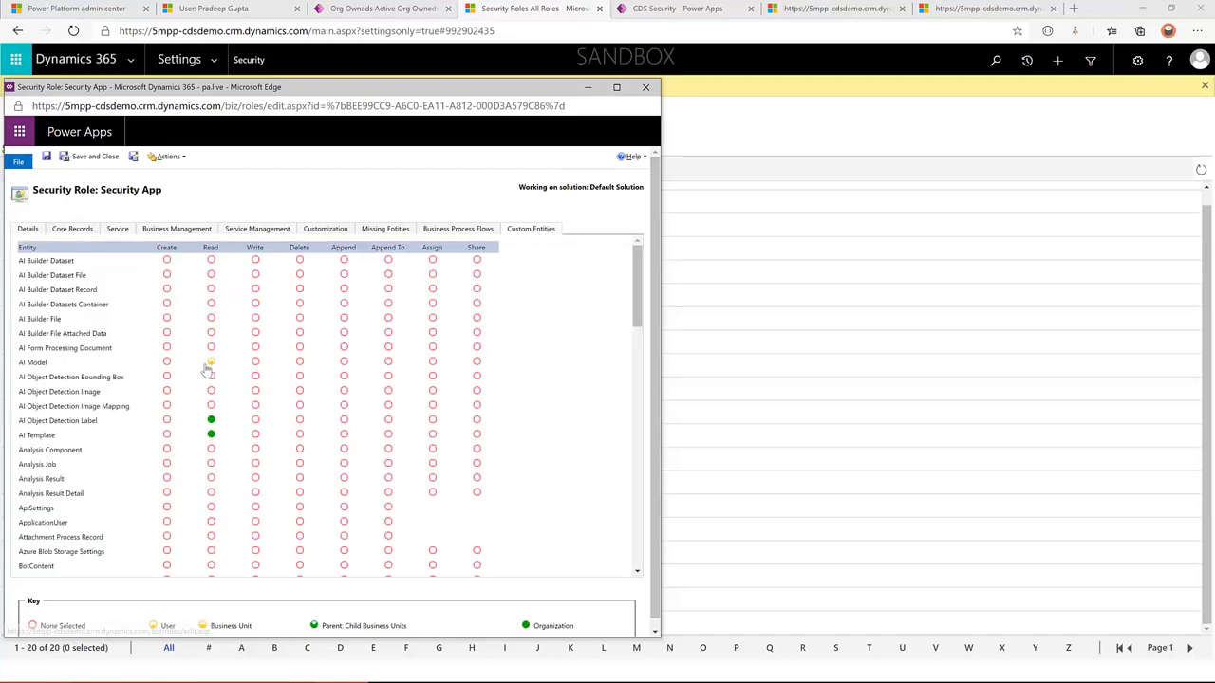
{"action": "scroll", "coordinate": [108, 343], "scroll_direction": "down", "scroll_amount": 15}
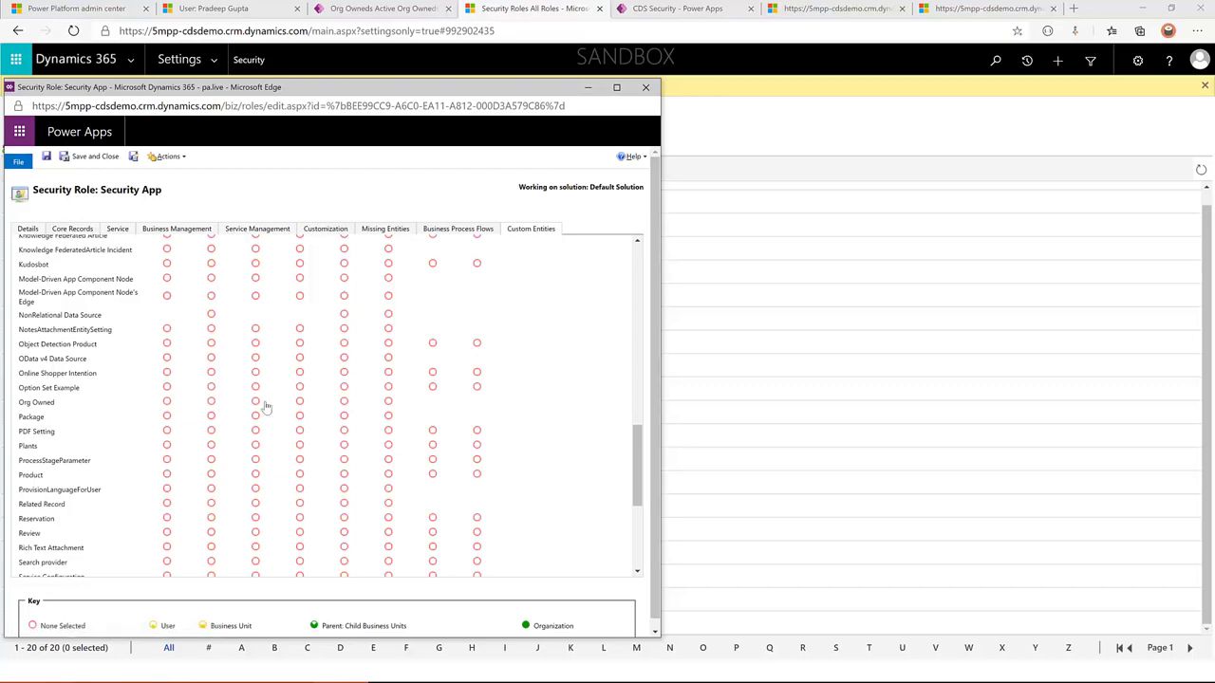
{"action": "scroll", "coordinate": [212, 379], "scroll_direction": "up", "scroll_amount": 15}
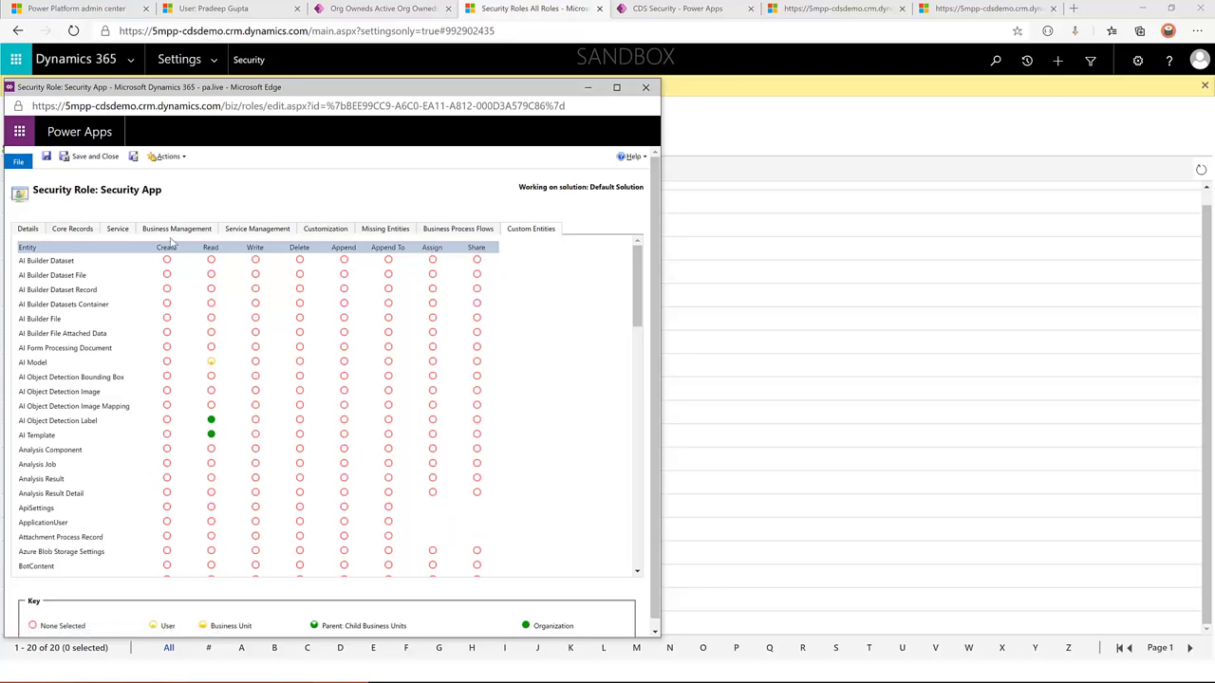
{"action": "scroll", "coordinate": [166, 285], "scroll_direction": "down", "scroll_amount": 10}
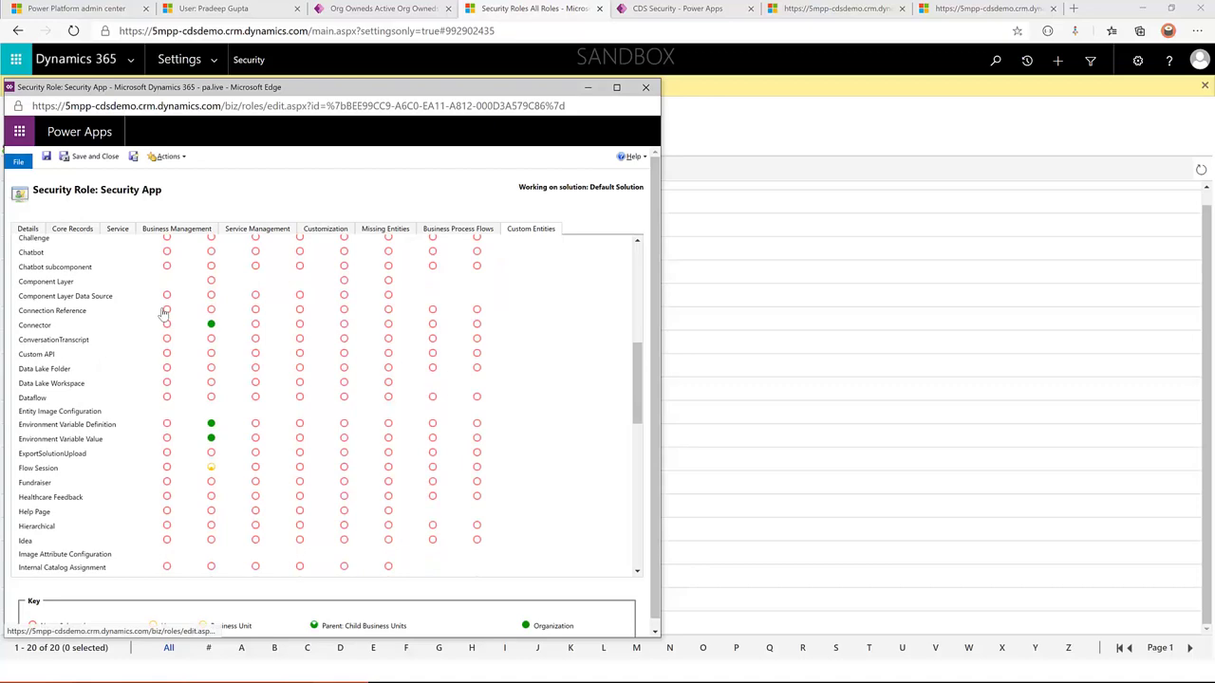
{"action": "scroll", "coordinate": [161, 309], "scroll_direction": "up", "scroll_amount": 10}
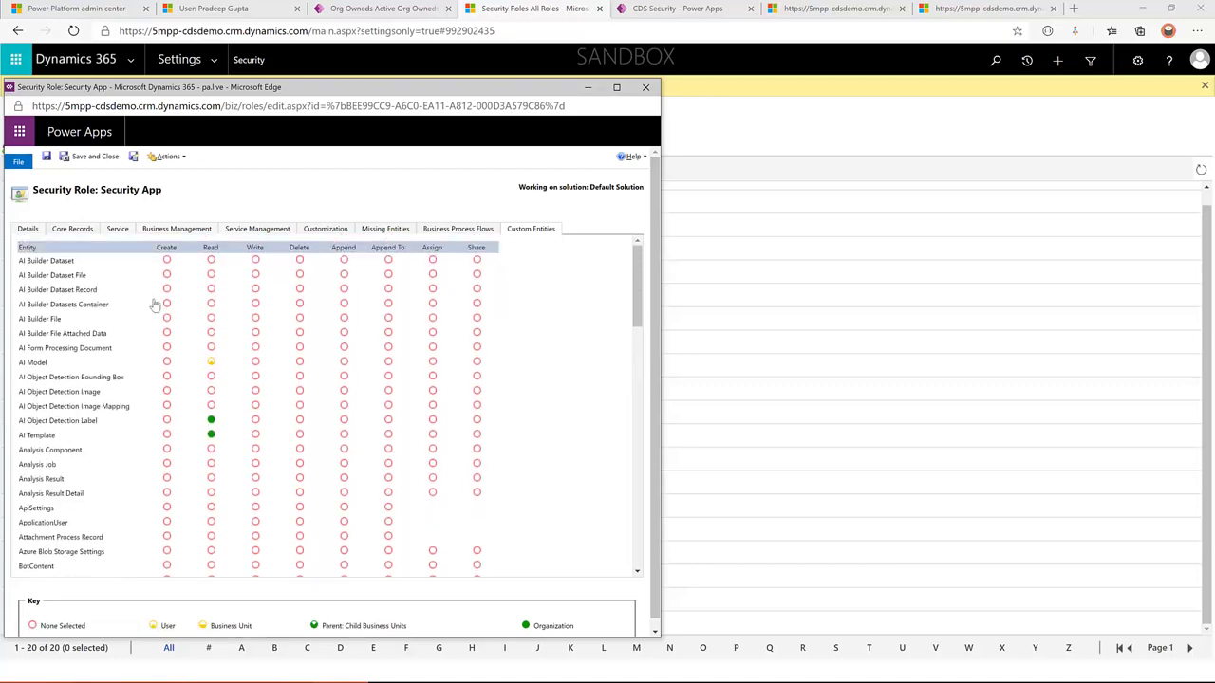
- Grant the Security App role organization-level Read on the Org Owned entity, save it, and redisplay its custom entity privileges
{"action": "scroll", "coordinate": [242, 456], "scroll_direction": "down", "scroll_amount": 15}
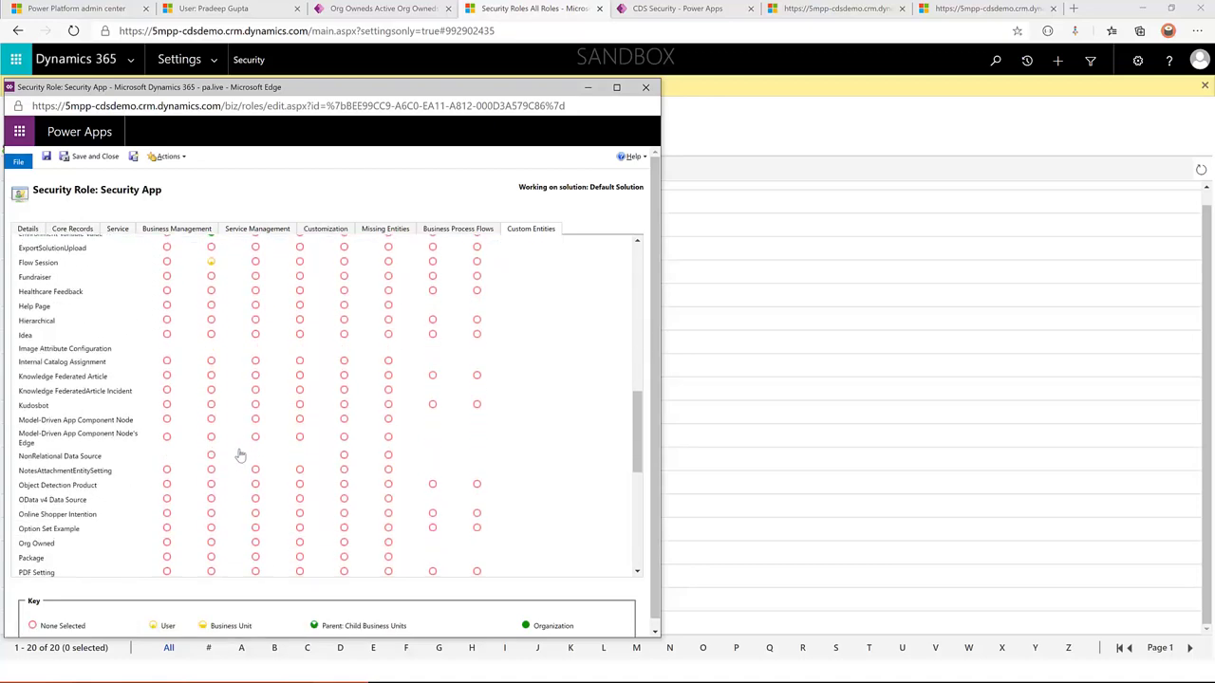
{"action": "scroll", "coordinate": [240, 456], "scroll_direction": "down", "scroll_amount": 2}
{"action": "left_click", "coordinate": [211, 480]}
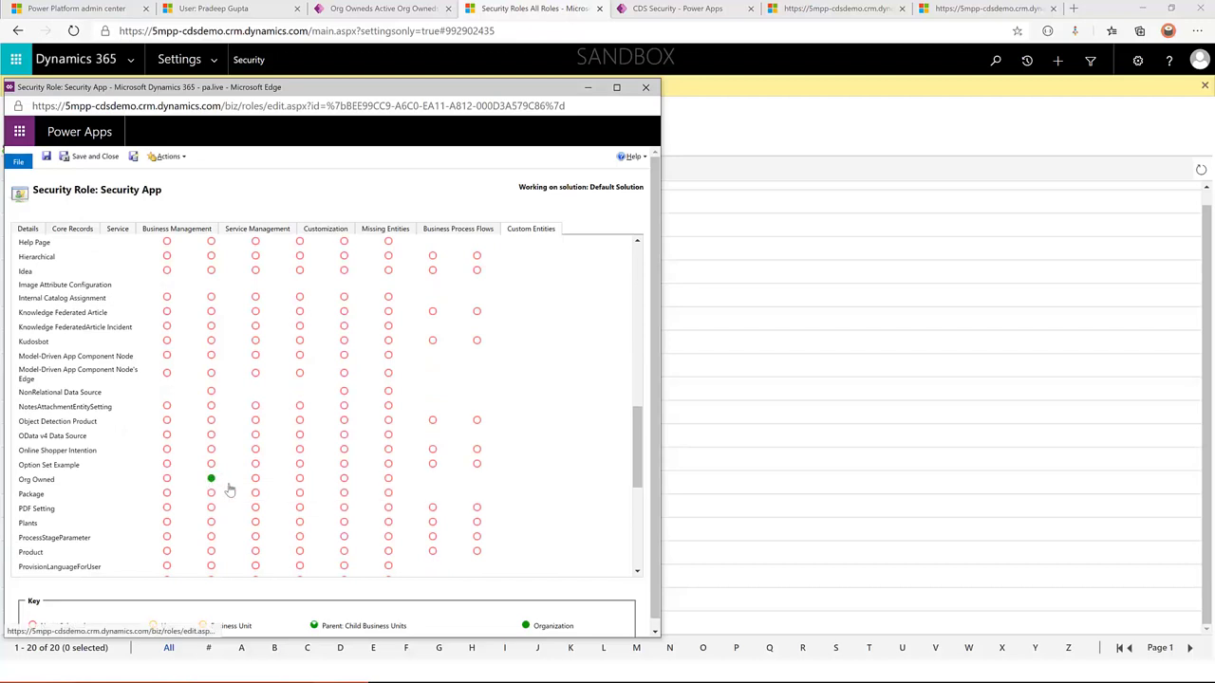
{"action": "left_click", "coordinate": [46, 157]}
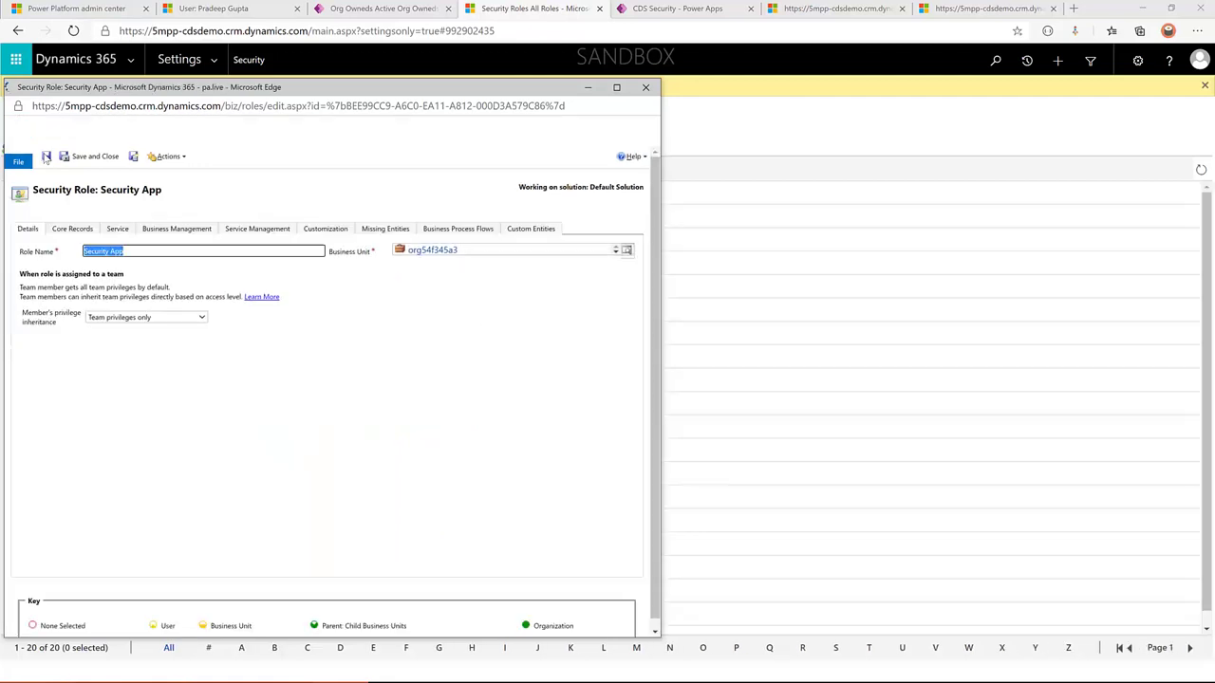
{"action": "left_click", "coordinate": [529, 231]}
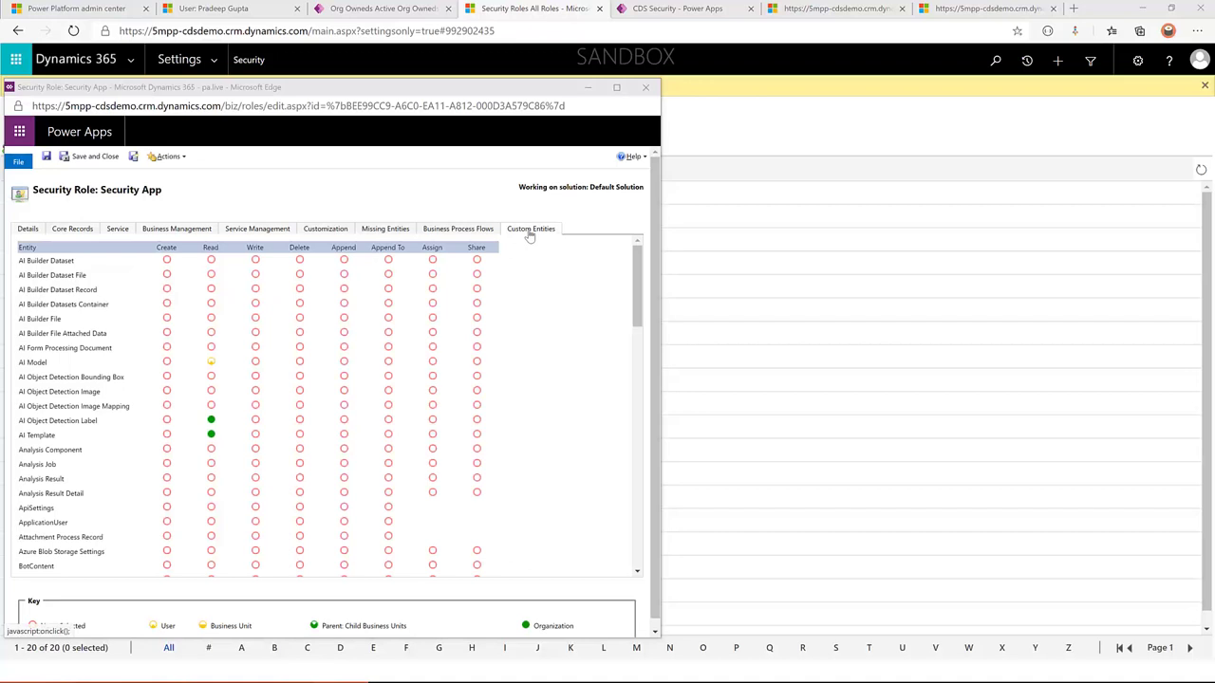
- Reload the Security app in the test user's window and open the Org Owned 1 record to check its access
{"action": "key", "text": "alt+Tab"}
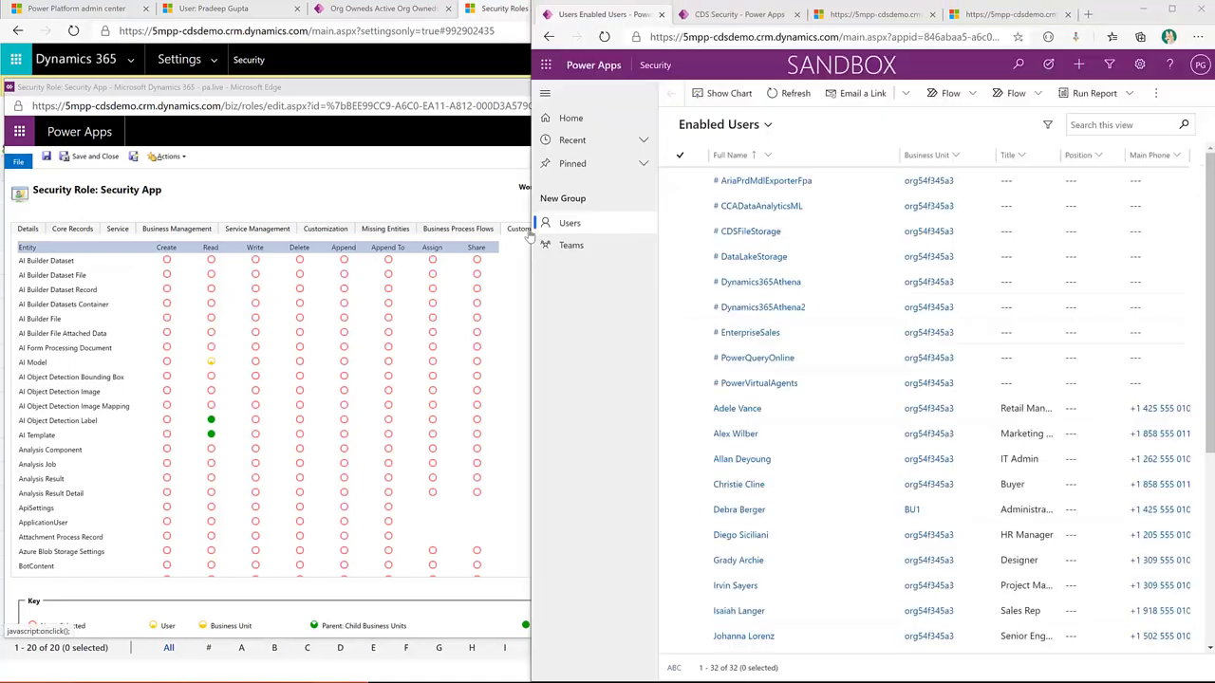
{"action": "left_click", "coordinate": [604, 38]}
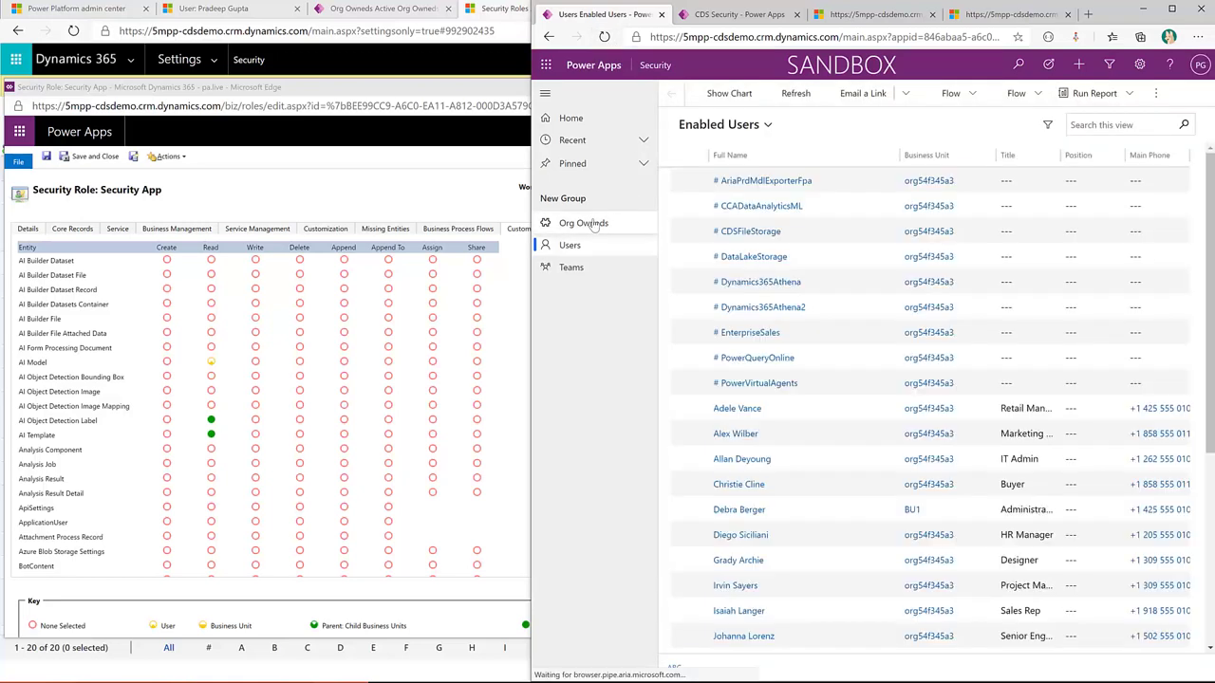
{"action": "left_click", "coordinate": [586, 228]}
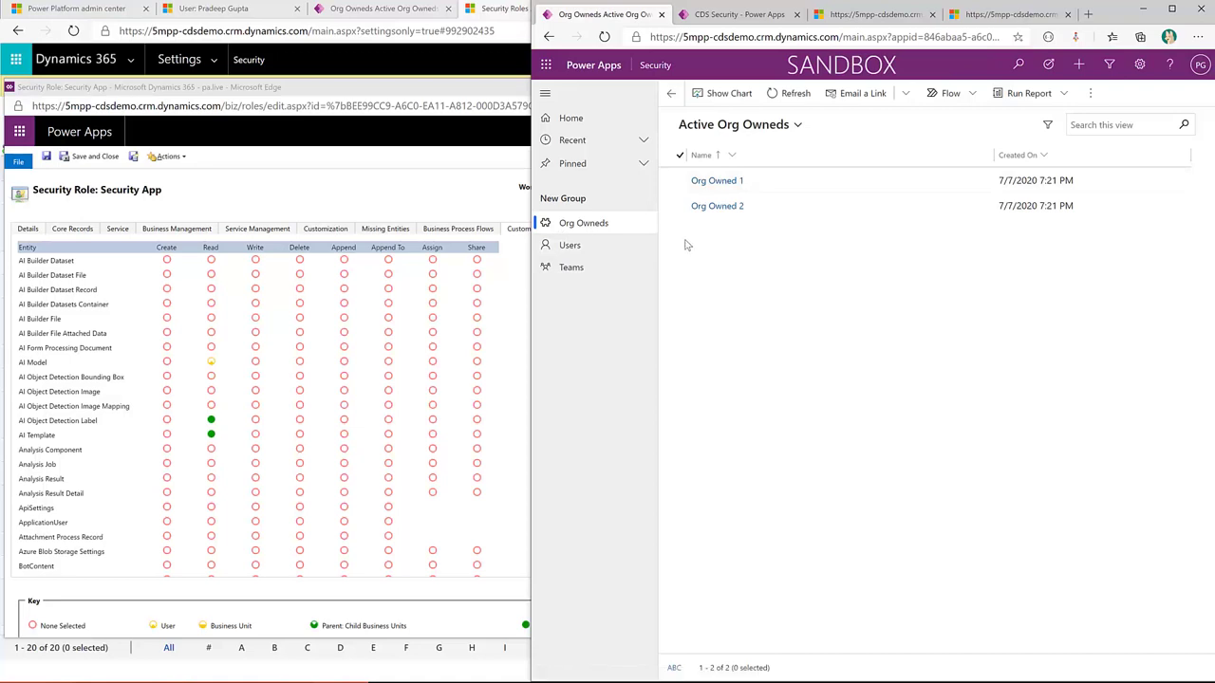
{"action": "left_click", "coordinate": [741, 181]}
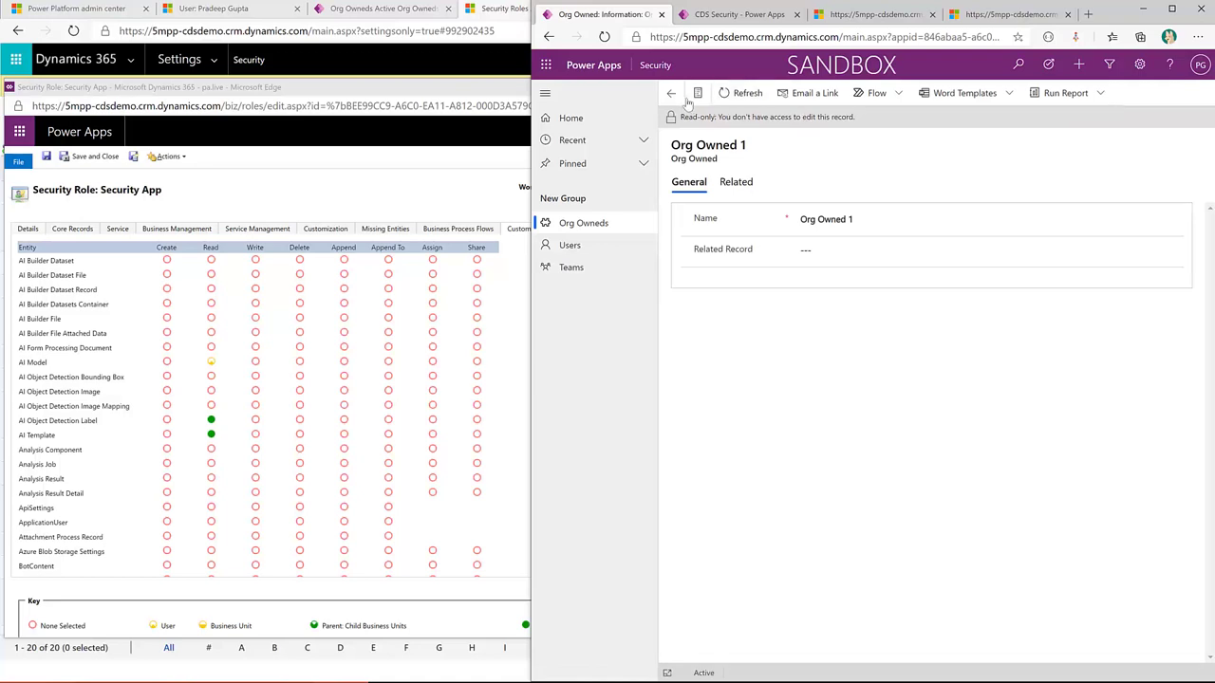
{"action": "scroll", "coordinate": [266, 408], "scroll_direction": "down", "scroll_amount": 5}
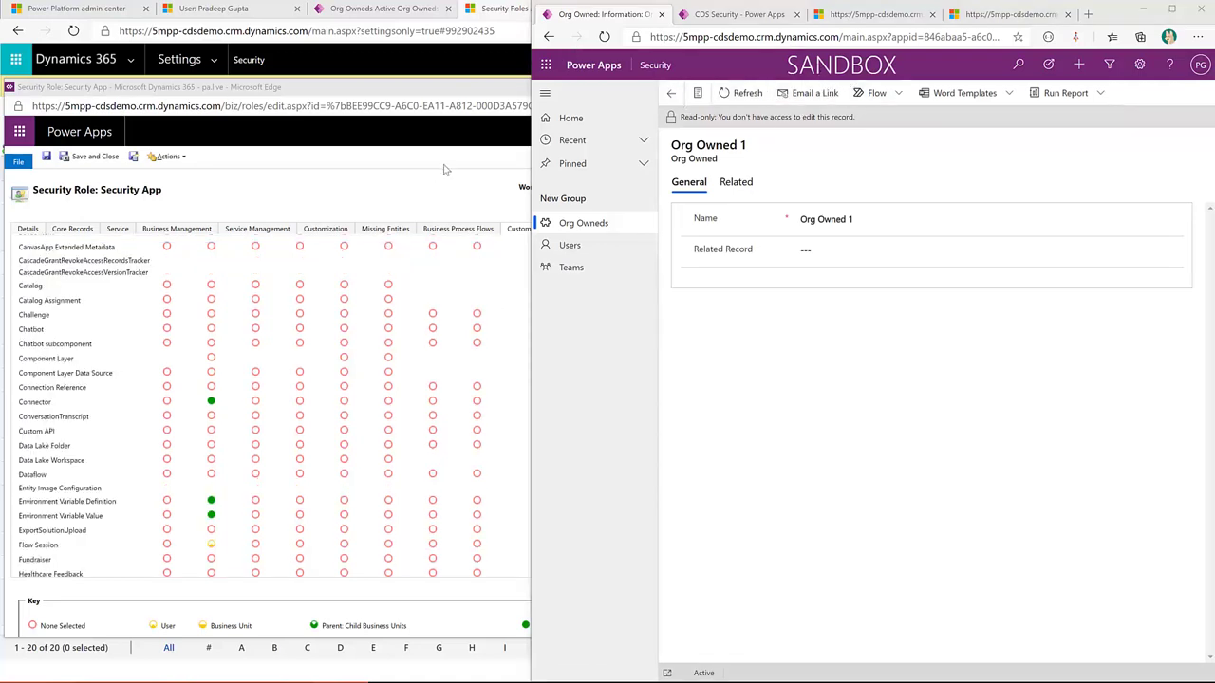
- Show the administrator's creeb_orgowneds API results and reload the same query in the test user's window for comparison
{"action": "left_click", "coordinate": [448, 60]}
{"action": "left_click", "coordinate": [822, 9]}
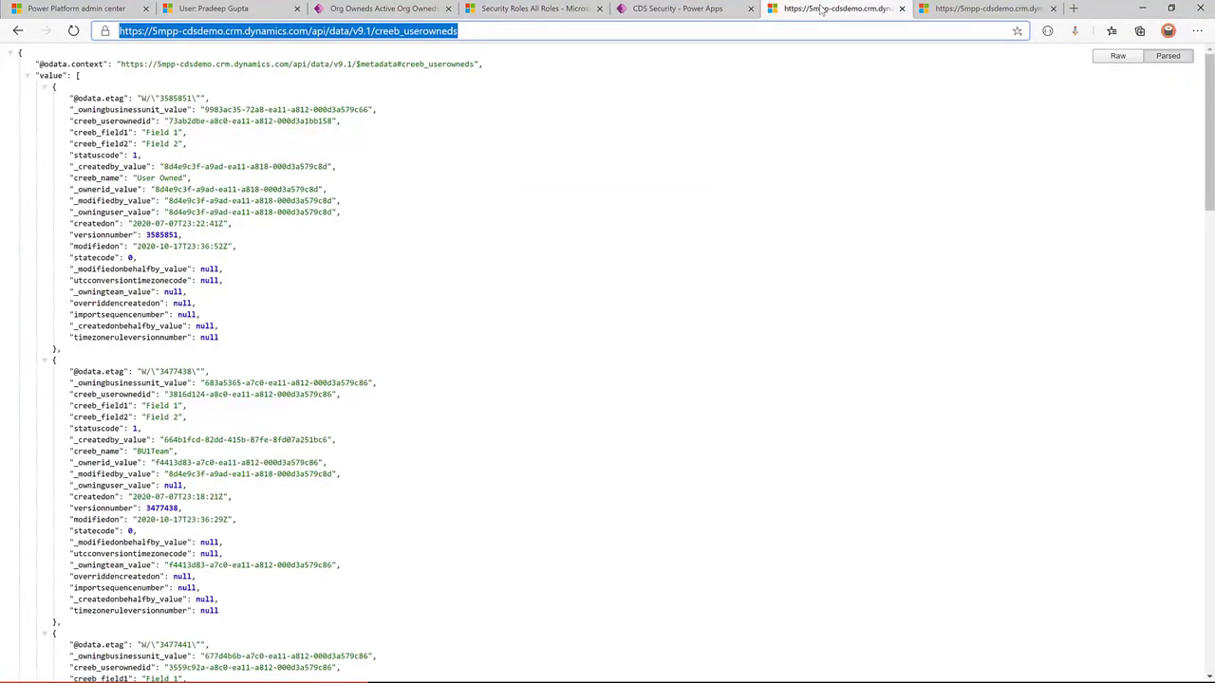
{"action": "left_click", "coordinate": [964, 9]}
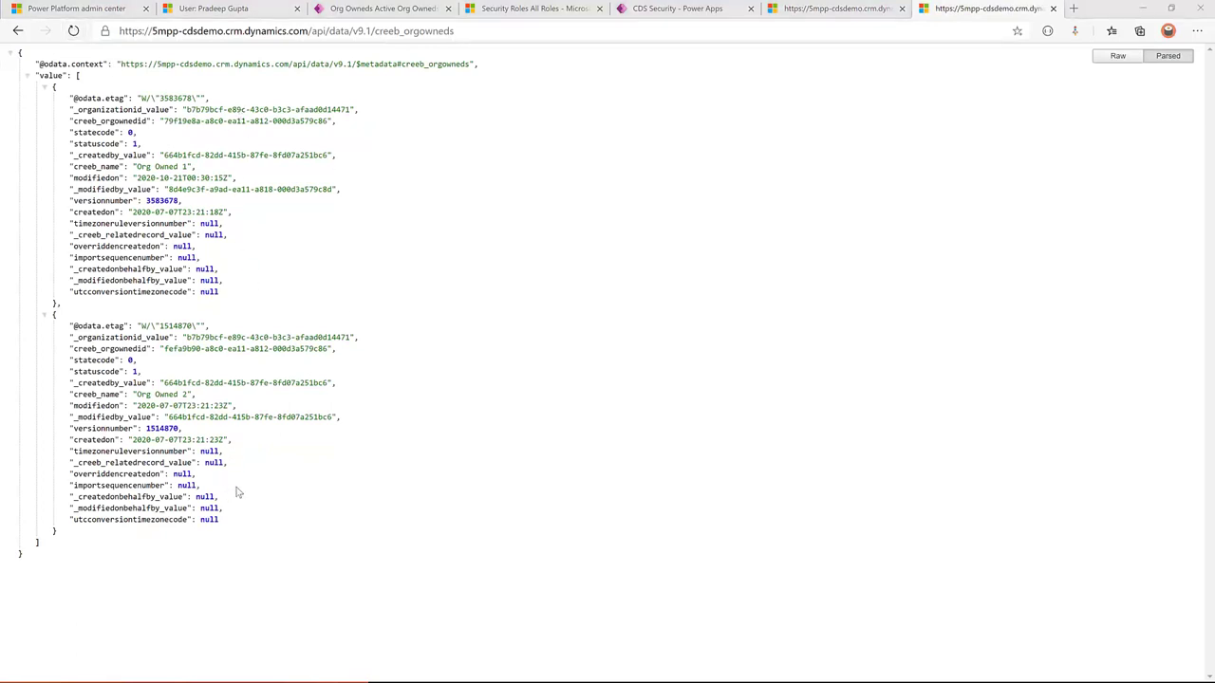
{"action": "key", "text": "alt+Tab"}
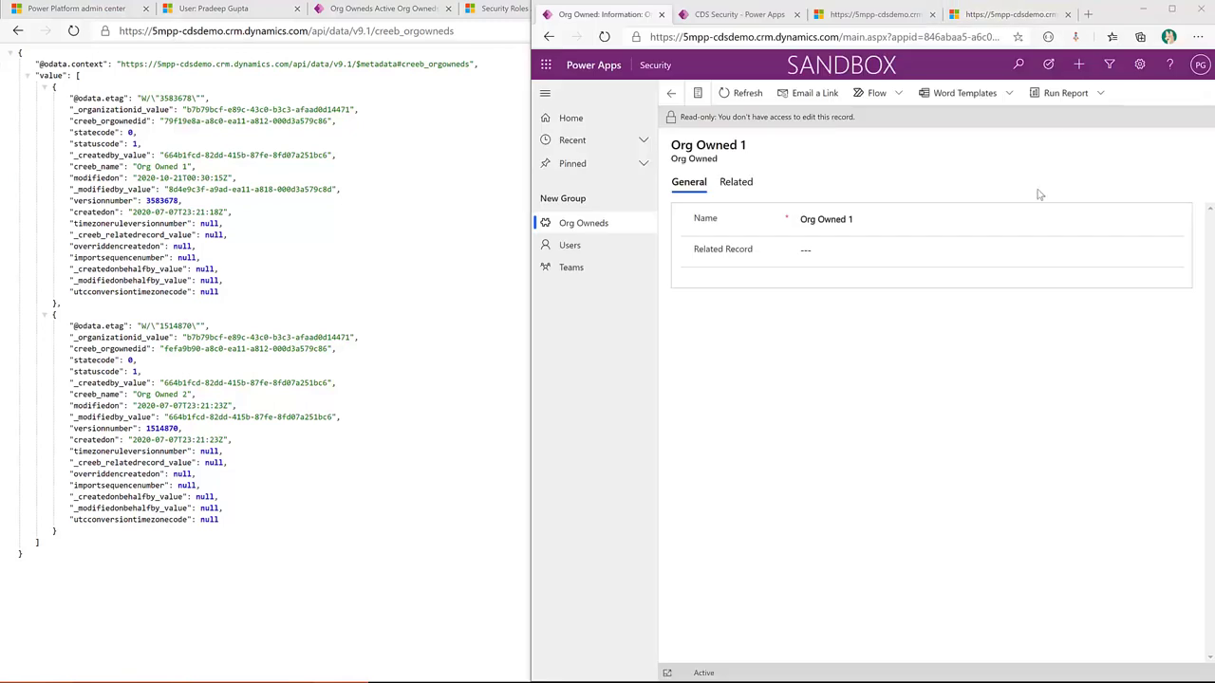
{"action": "left_click", "coordinate": [1006, 14]}
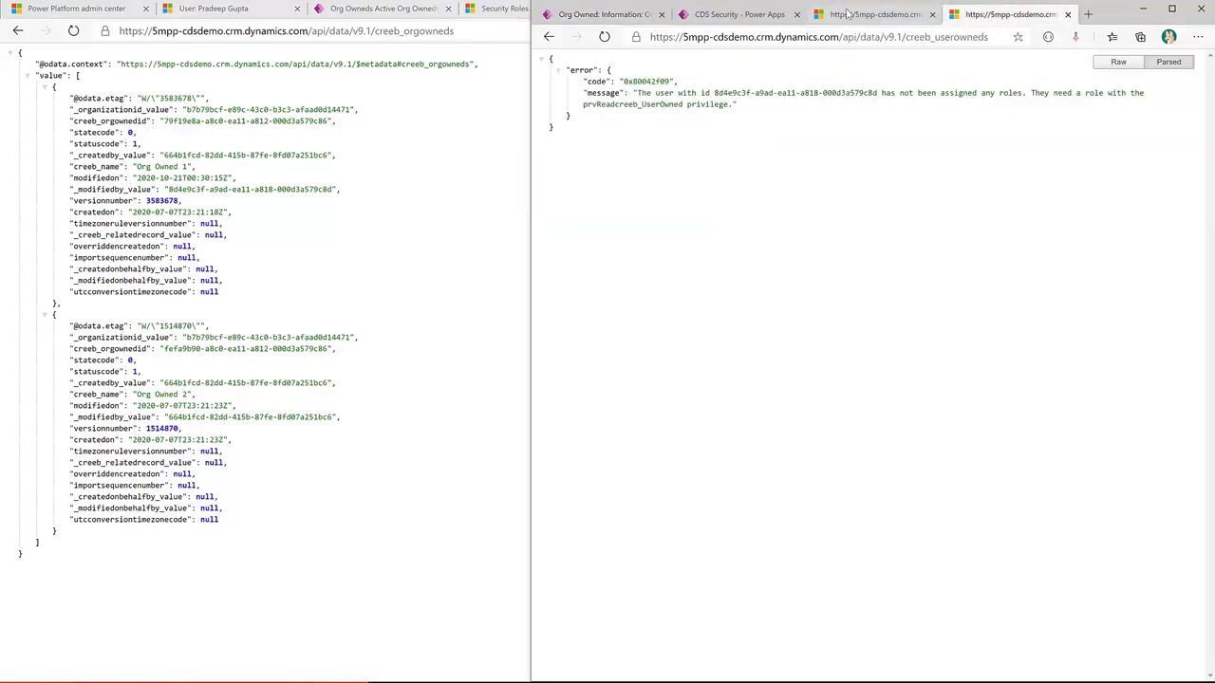
{"action": "left_click", "coordinate": [849, 17]}
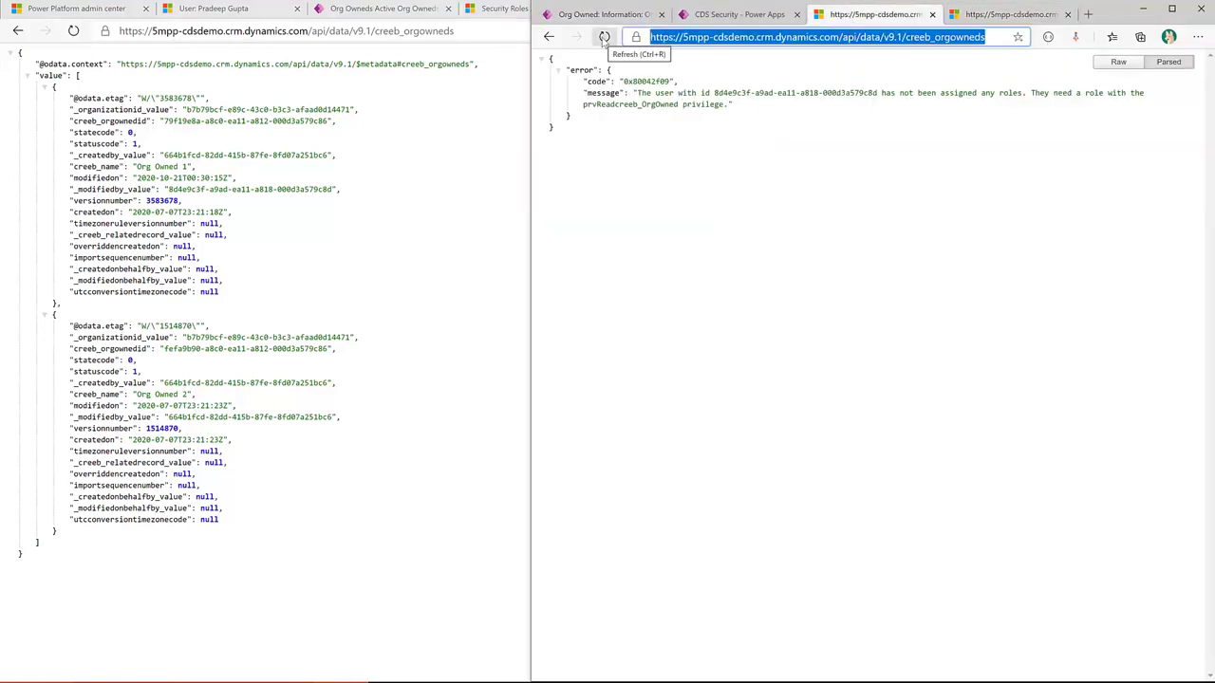
{"action": "left_click", "coordinate": [604, 38]}
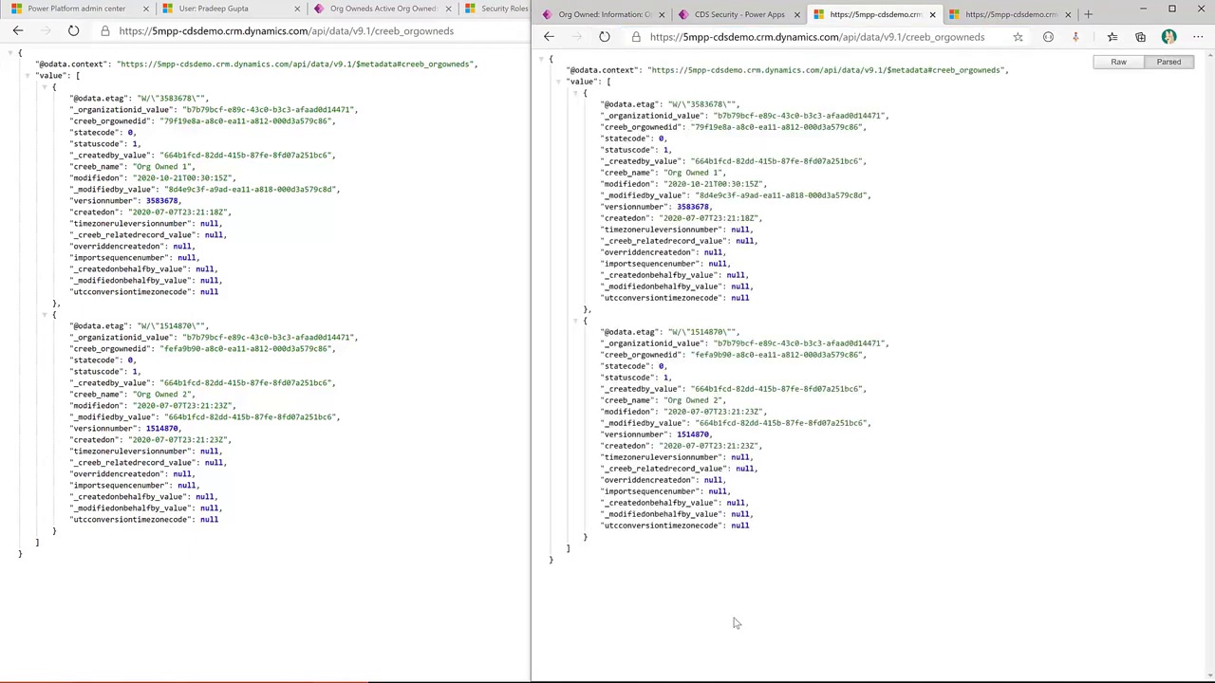
- Grant the Security App role organization-level Write on the Org Owned entity and save the role
{"action": "left_click", "coordinate": [519, 155]}
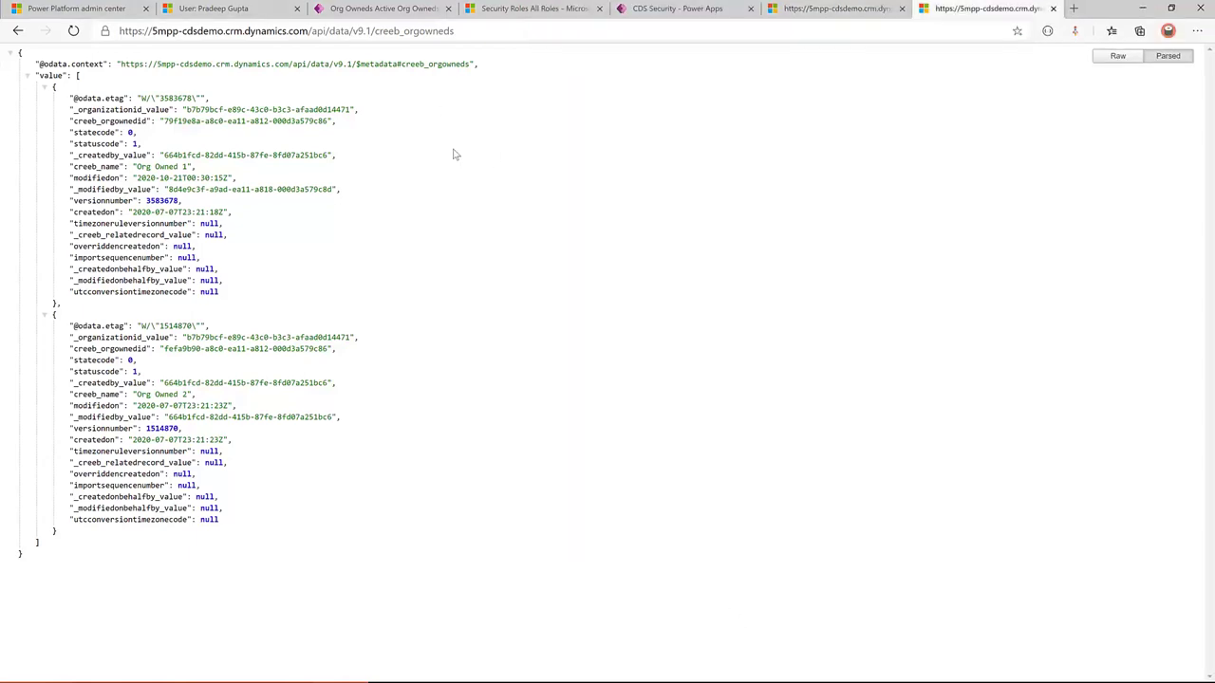
{"action": "left_click", "coordinate": [505, 10]}
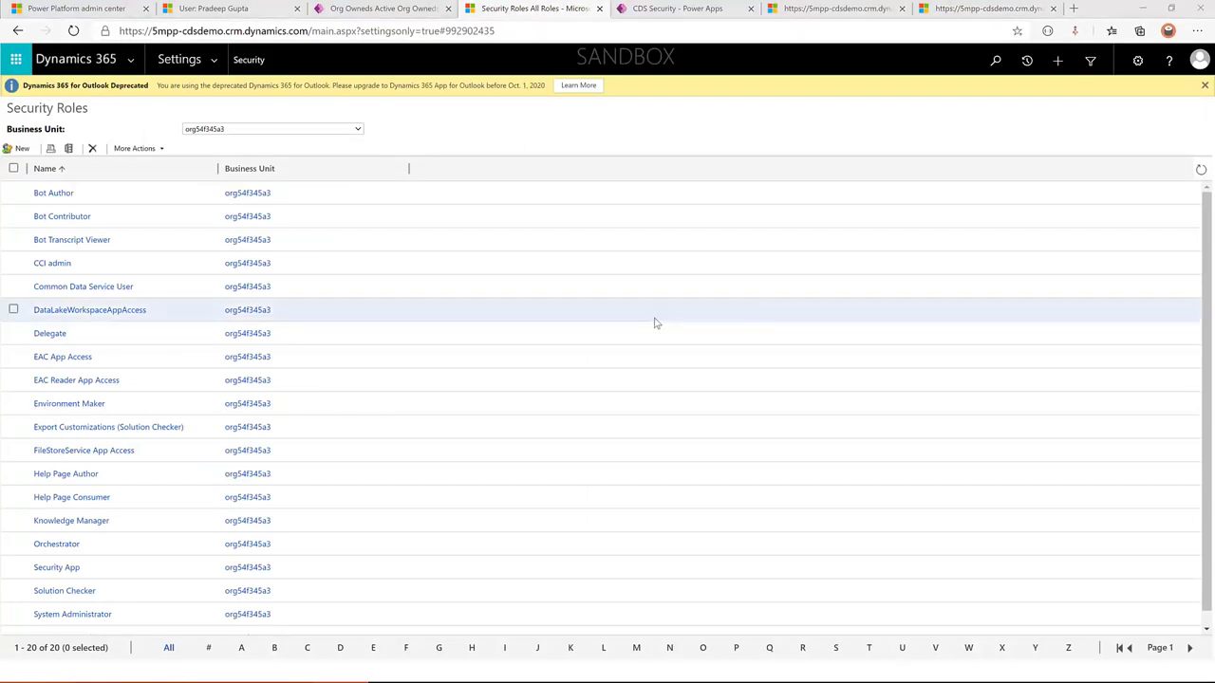
{"action": "key", "text": "alt+Tab"}
{"action": "scroll", "coordinate": [244, 510], "scroll_direction": "down", "scroll_amount": 15}
{"action": "scroll", "coordinate": [162, 313], "scroll_direction": "up", "scroll_amount": 5}
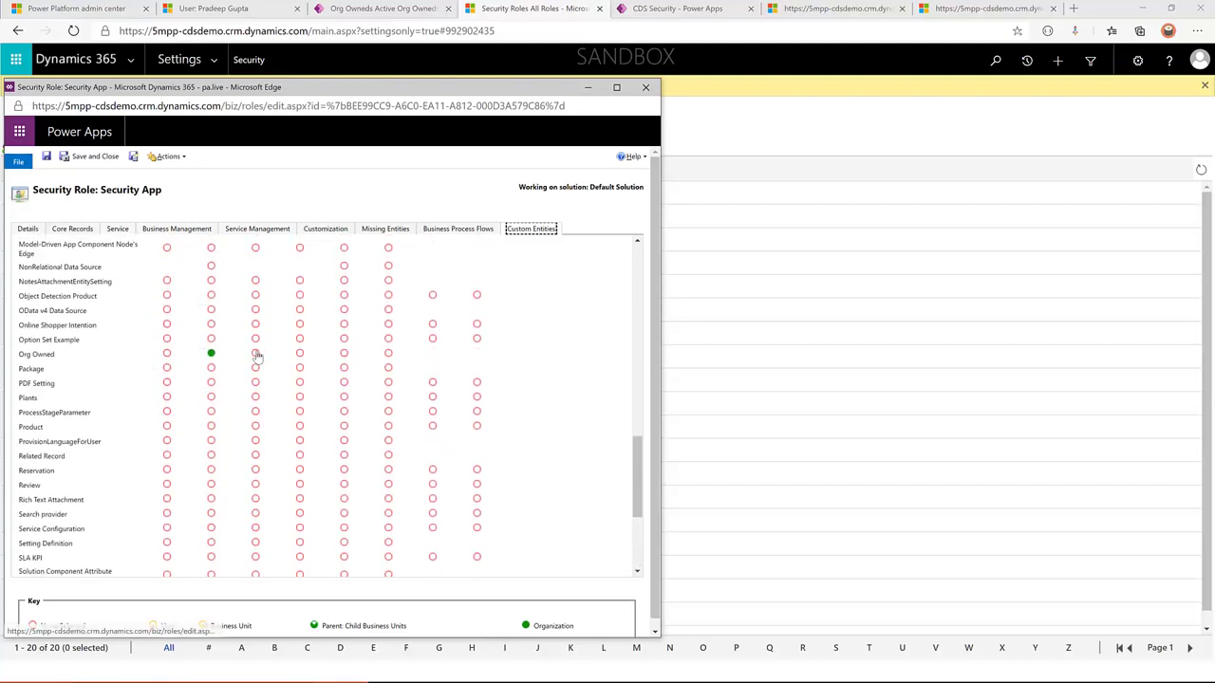
{"action": "left_click", "coordinate": [255, 354]}
{"action": "scroll", "coordinate": [285, 389], "scroll_direction": "up", "scroll_amount": 6}
{"action": "scroll", "coordinate": [299, 397], "scroll_direction": "up", "scroll_amount": 6}
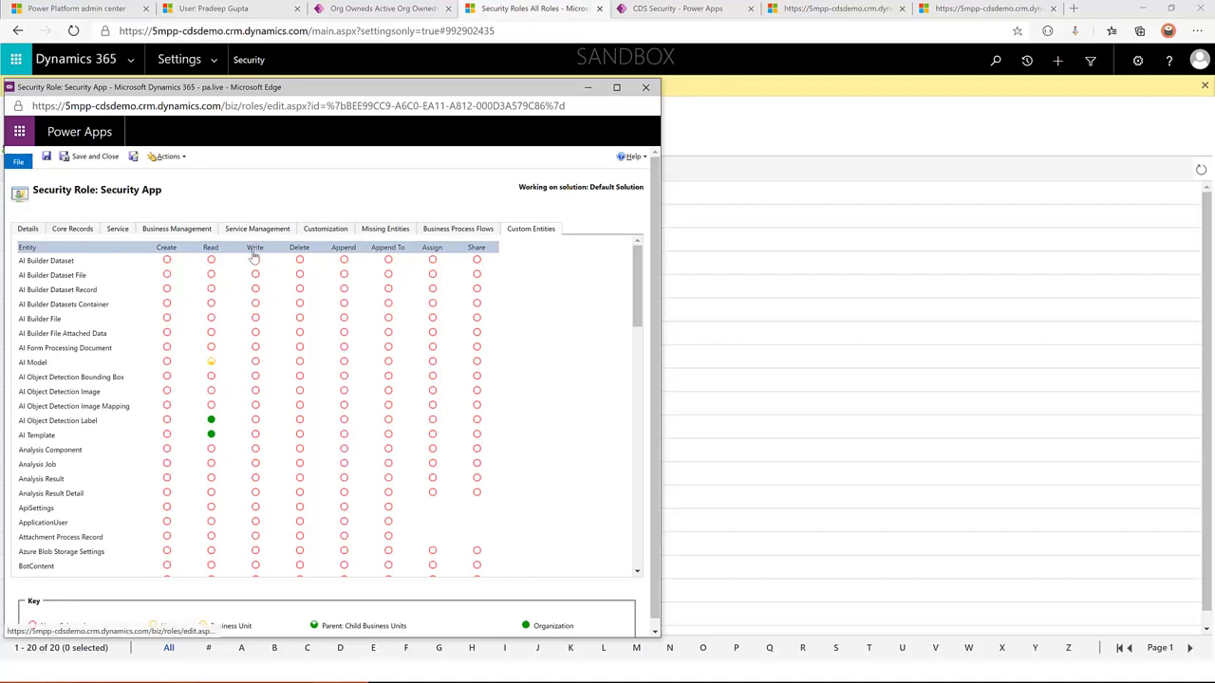
{"action": "scroll", "coordinate": [255, 261], "scroll_direction": "down", "scroll_amount": 5}
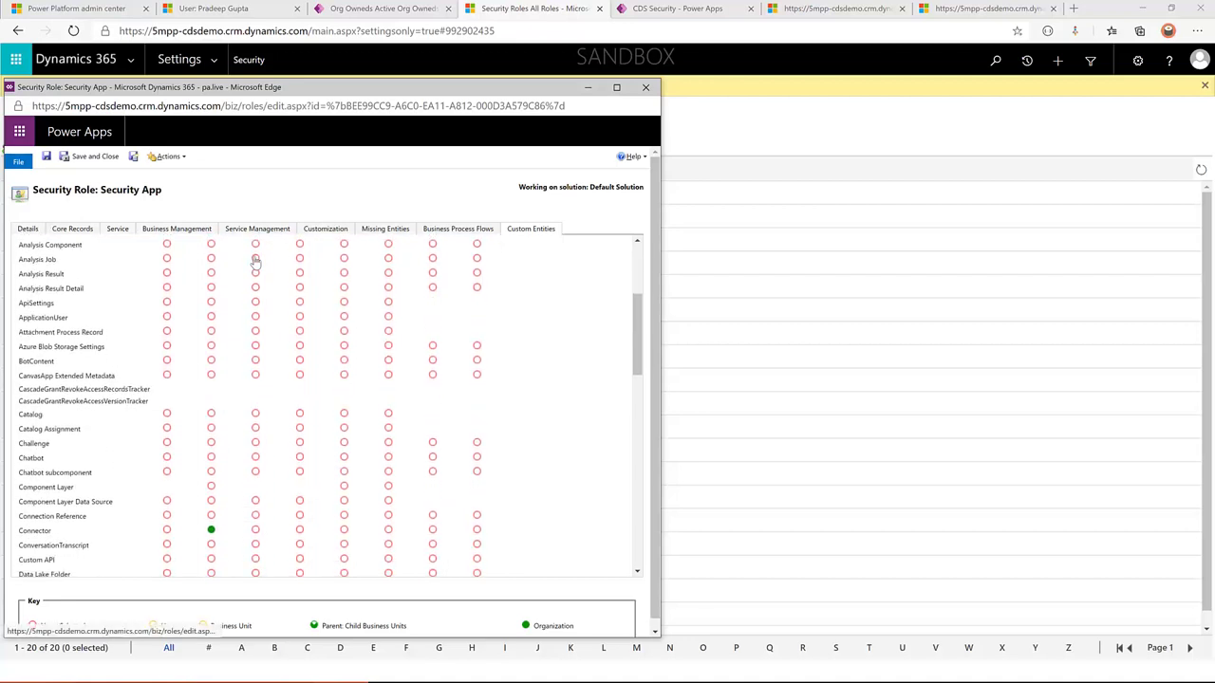
{"action": "left_click", "coordinate": [46, 157]}
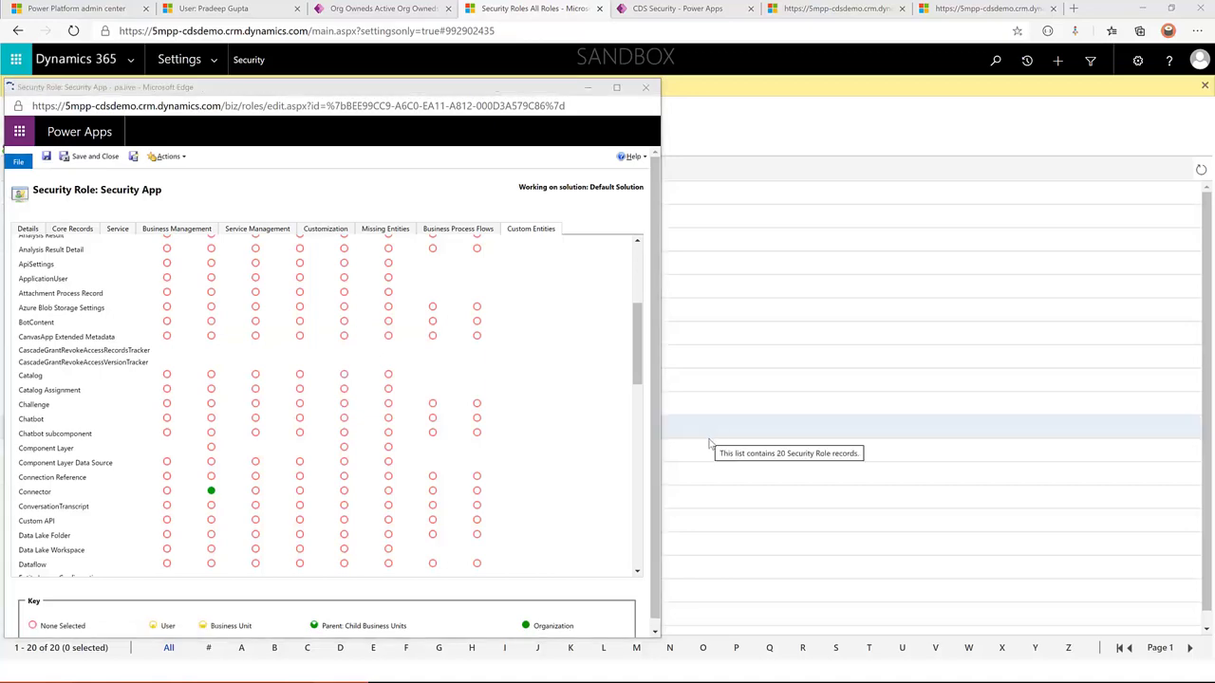
- Reload the Org Owned 1 record as the test user, rename it Org Owned 1a, save it, and return to the record list
{"action": "key", "text": "alt+Tab"}
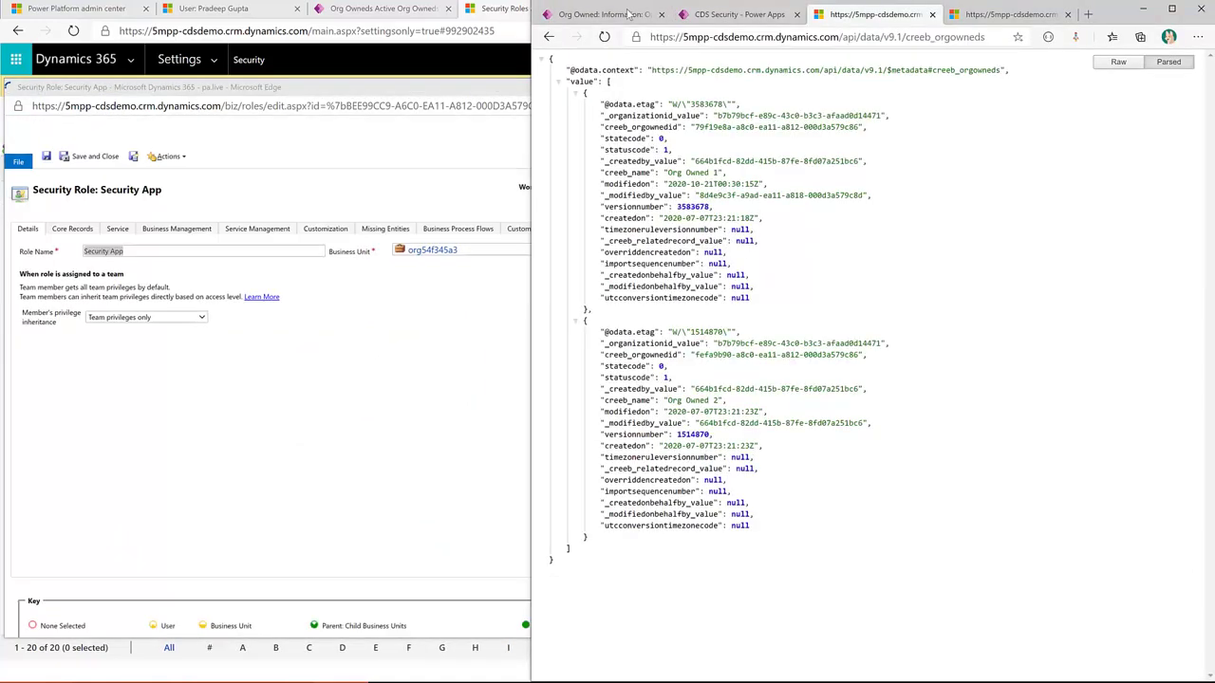
{"action": "left_click", "coordinate": [627, 14]}
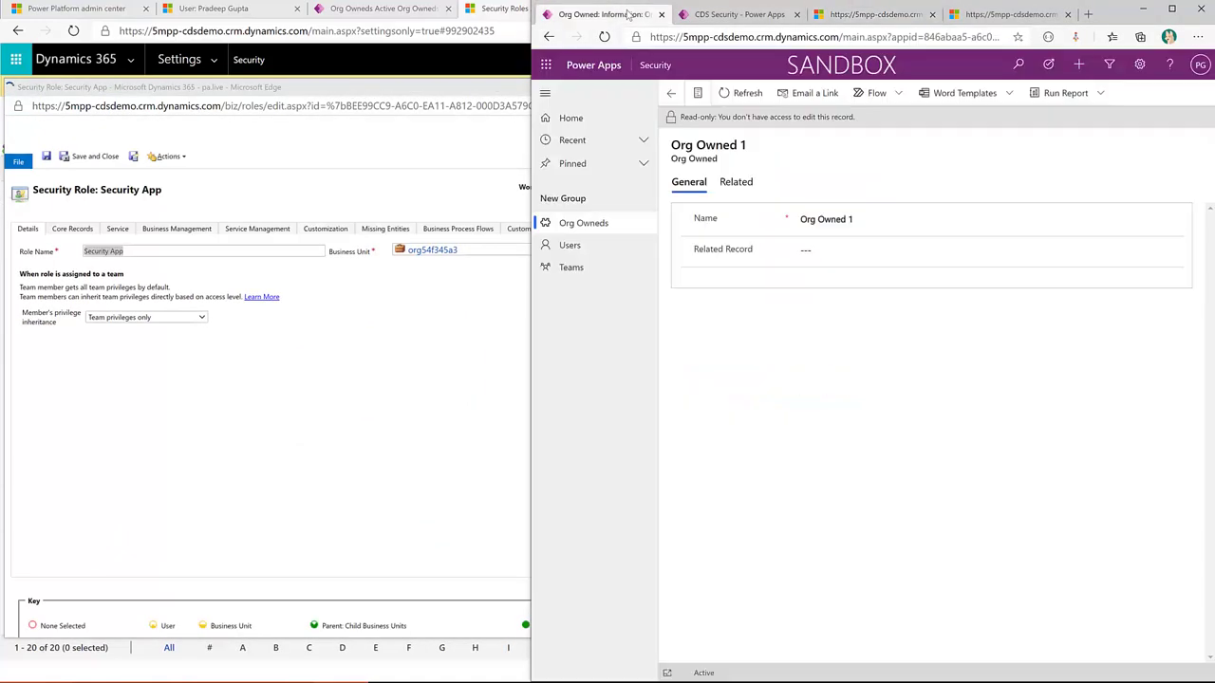
{"action": "left_click", "coordinate": [586, 226]}
{"action": "left_click", "coordinate": [604, 37]}
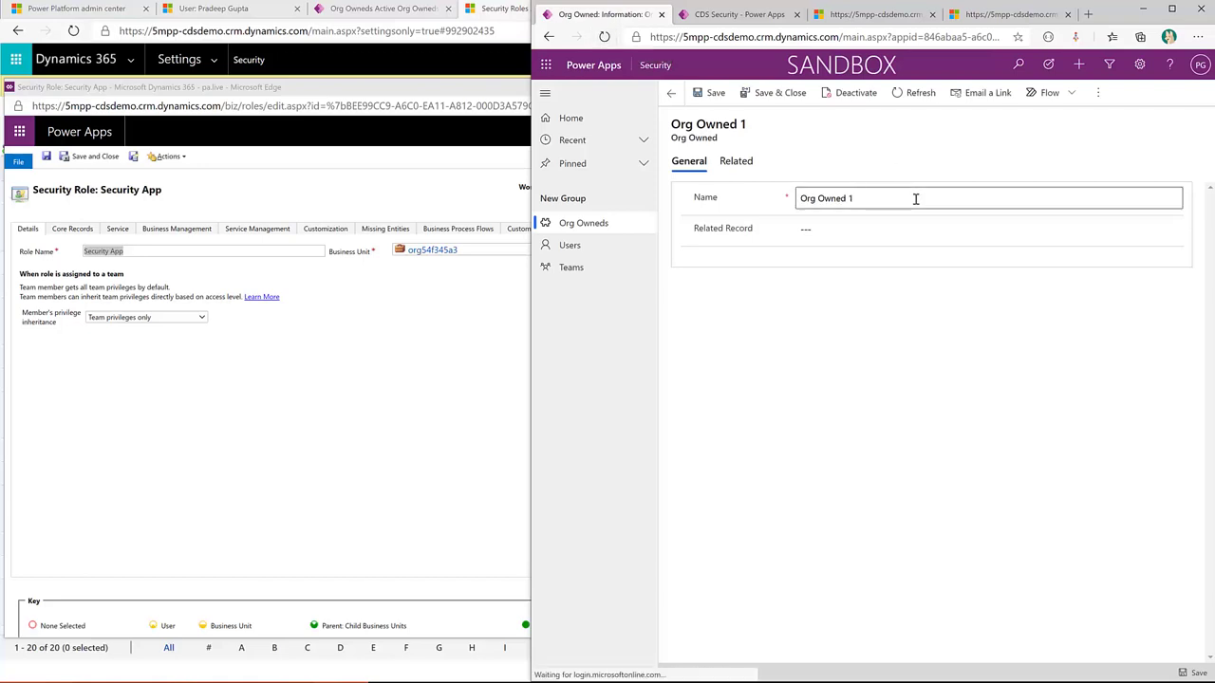
{"action": "left_click", "coordinate": [712, 93]}
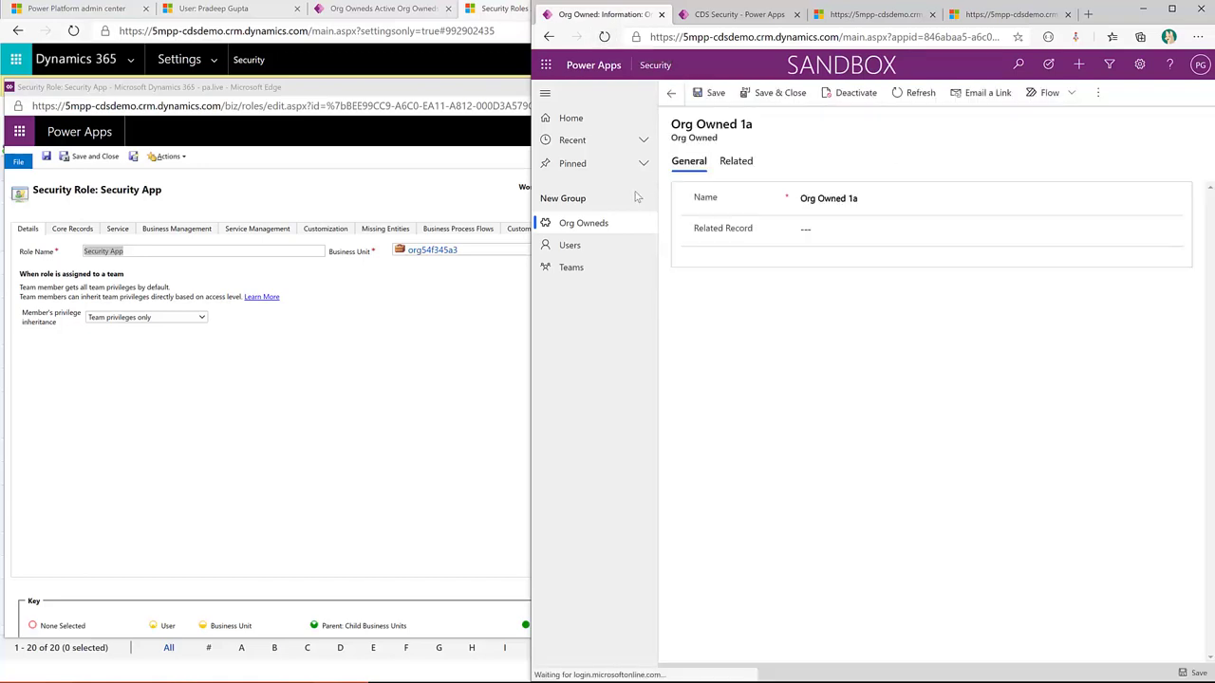
{"action": "left_click", "coordinate": [584, 226]}
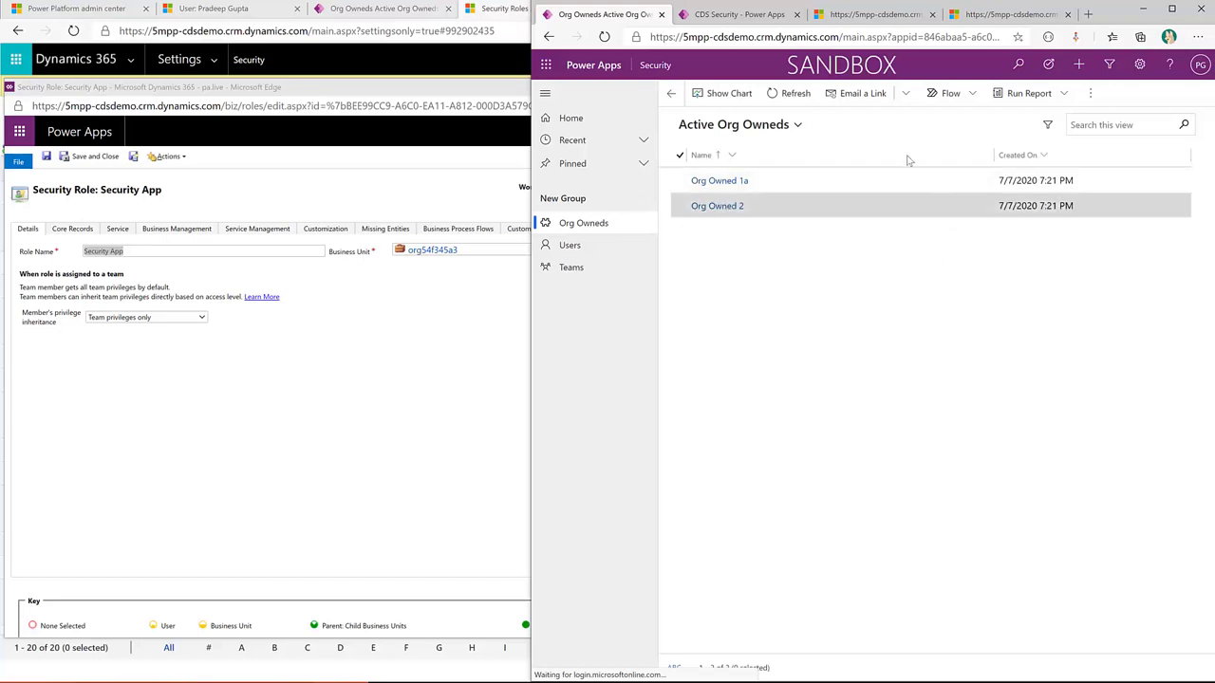
- Grant the Security App role organization-level Create on the Org Owned entity and save the role
{"action": "left_click", "coordinate": [396, 324]}
{"action": "left_click", "coordinate": [546, 230]}
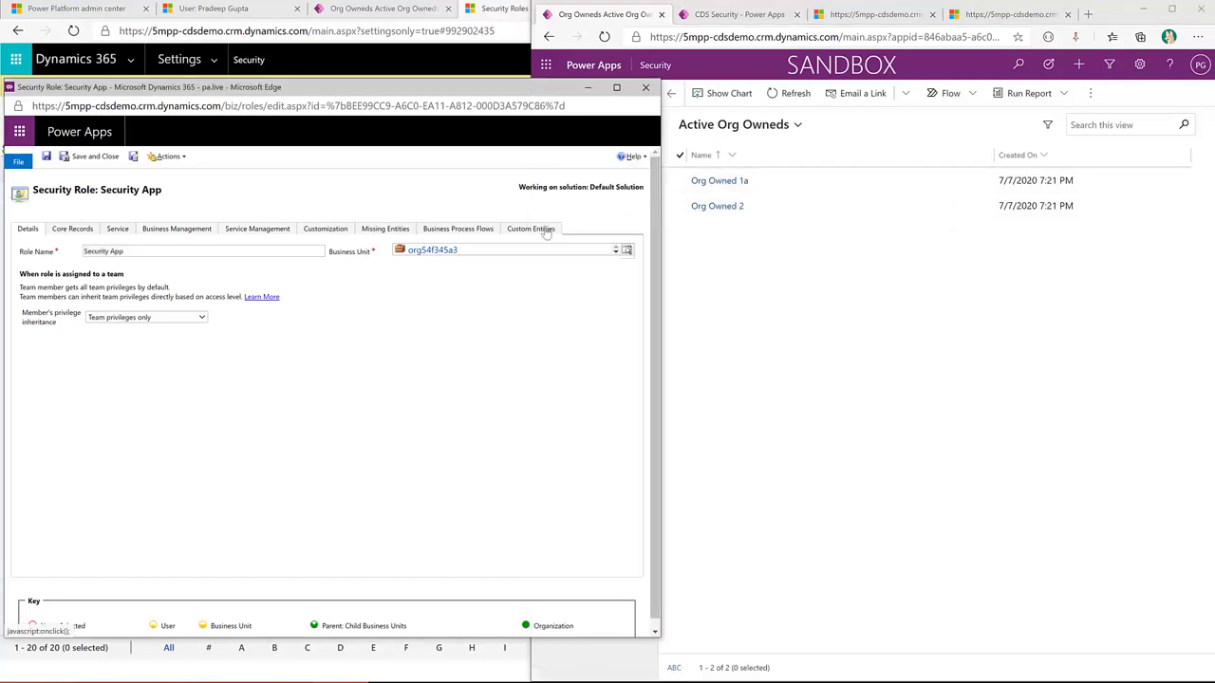
{"action": "scroll", "coordinate": [118, 441], "scroll_direction": "down", "scroll_amount": 2}
{"action": "scroll", "coordinate": [119, 442], "scroll_direction": "down", "scroll_amount": 10}
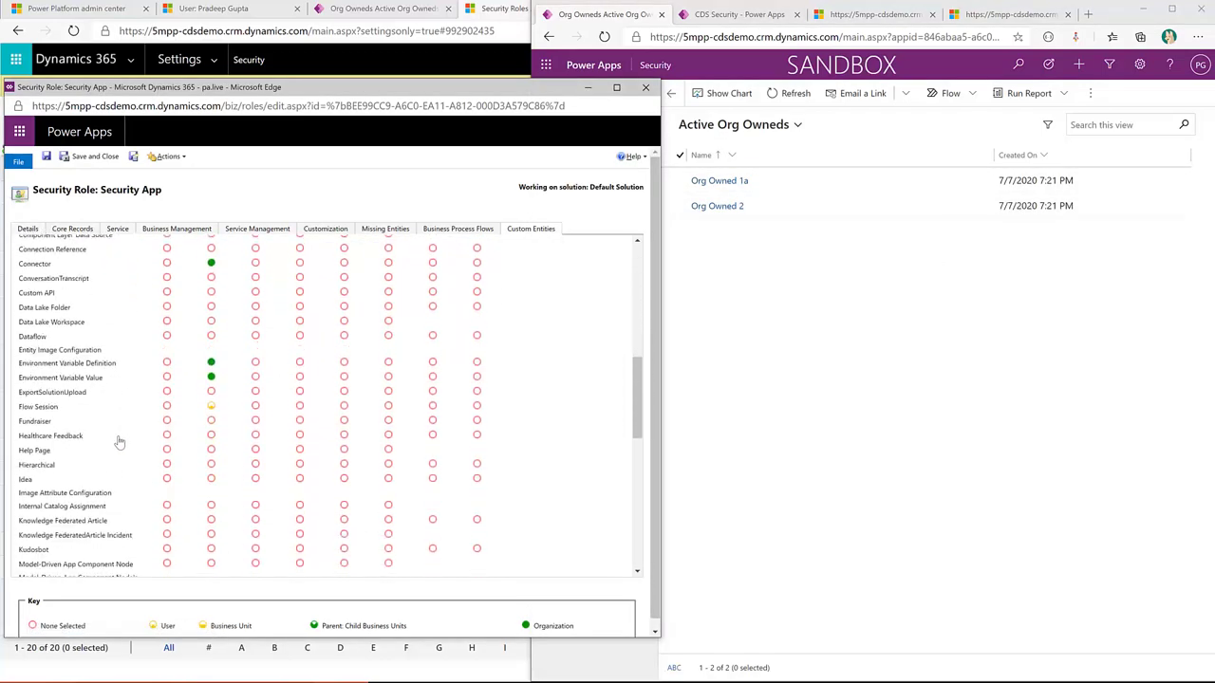
{"action": "scroll", "coordinate": [118, 441], "scroll_direction": "down", "scroll_amount": 2}
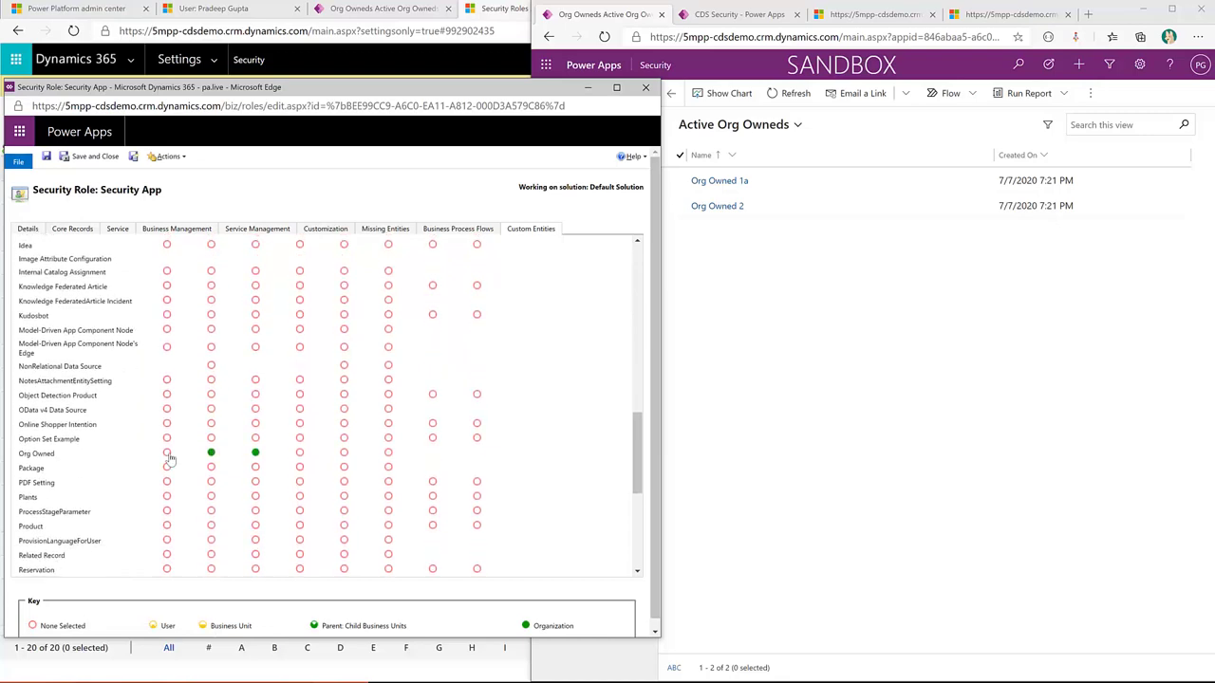
{"action": "left_click", "coordinate": [166, 454]}
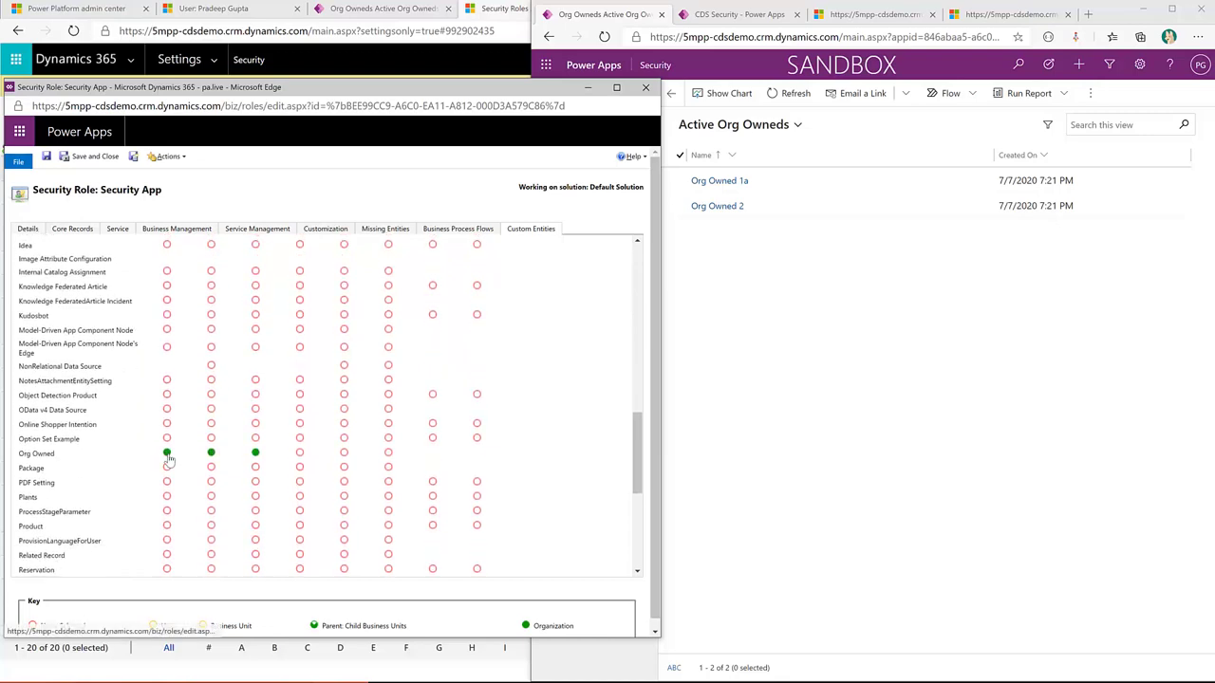
{"action": "left_click", "coordinate": [46, 157]}
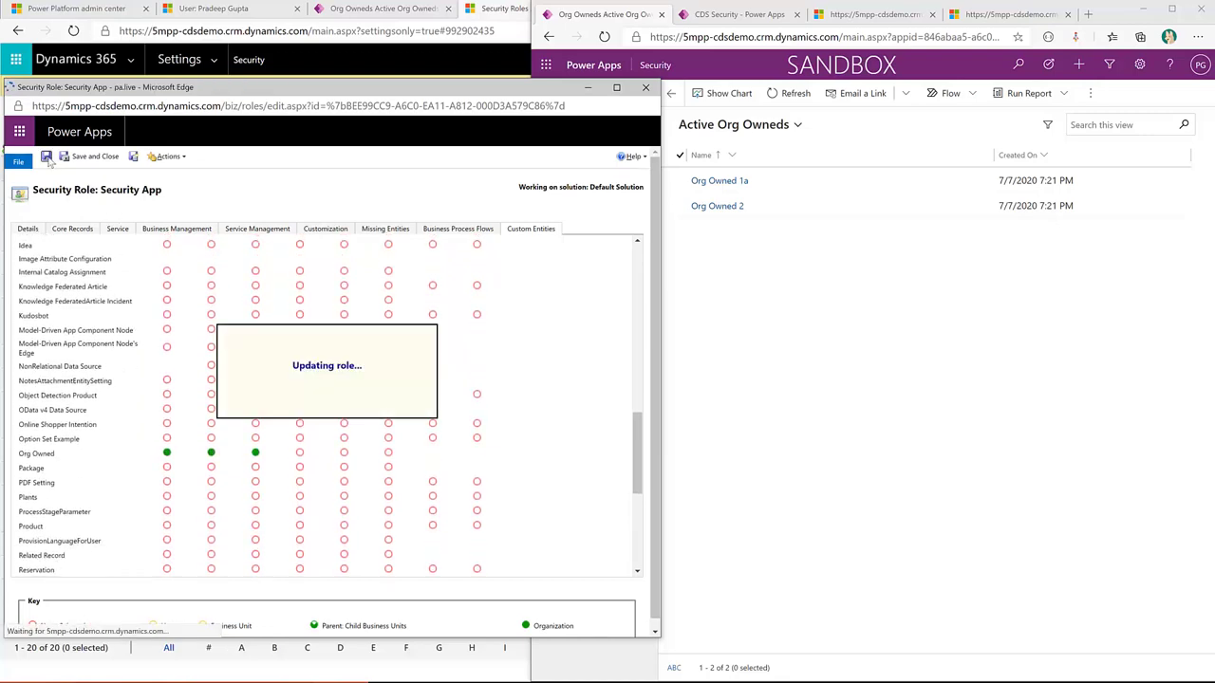
- Reload the Org Owned list as the test user, create a record named Org Owned 3, and save and close it
{"action": "left_click", "coordinate": [731, 309]}
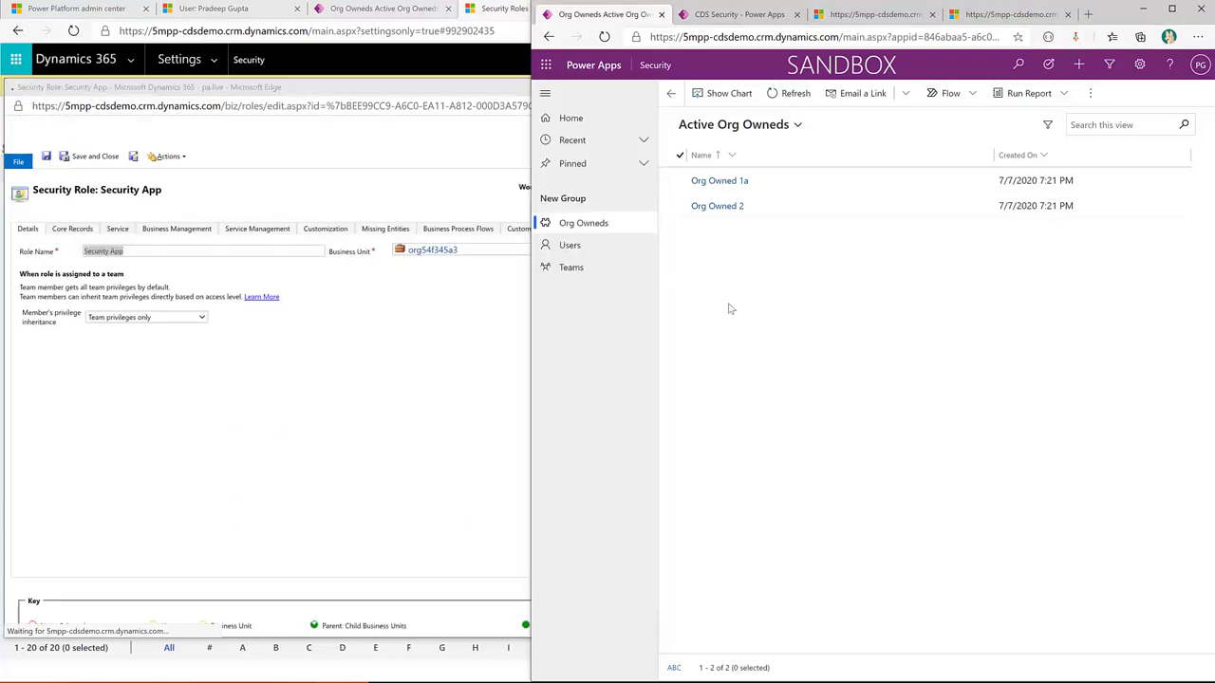
{"action": "left_click", "coordinate": [605, 37]}
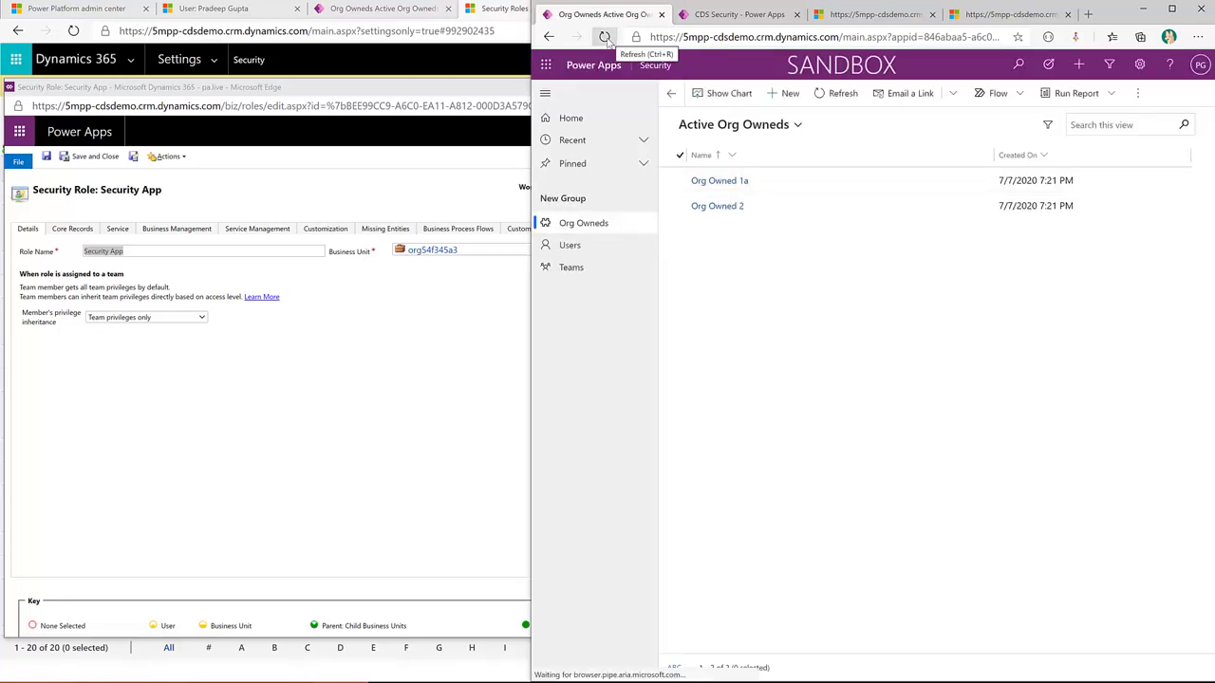
{"action": "left_click", "coordinate": [789, 93]}
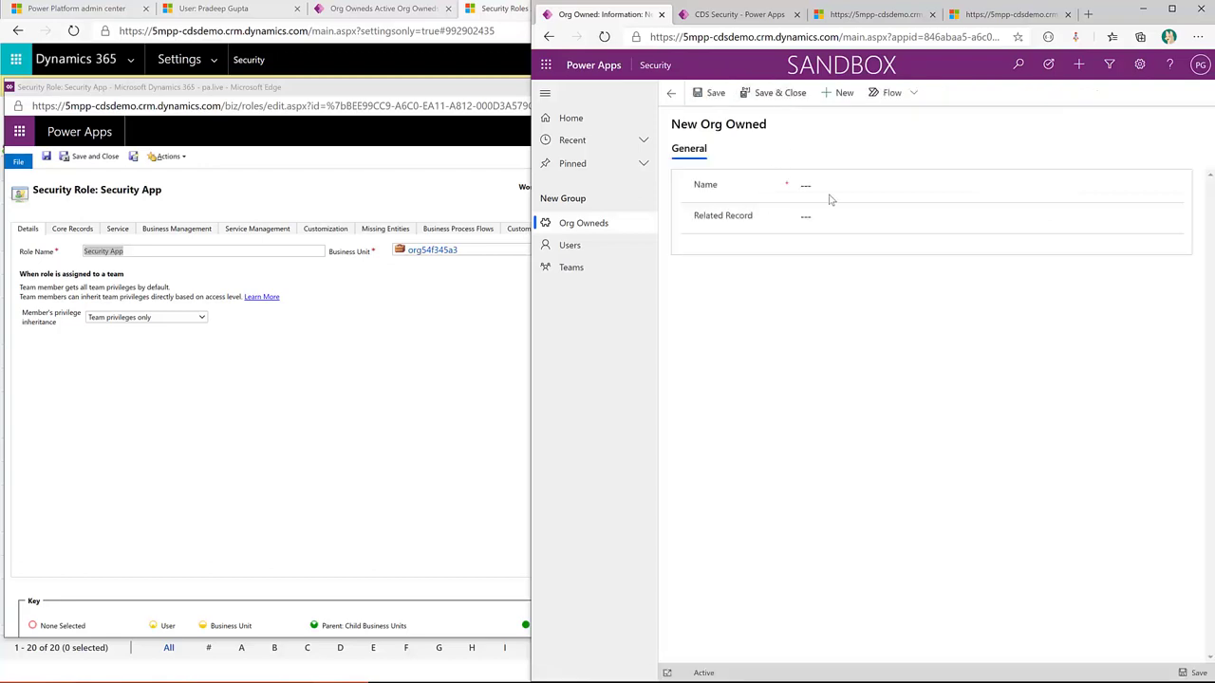
{"action": "left_click", "coordinate": [830, 190]}
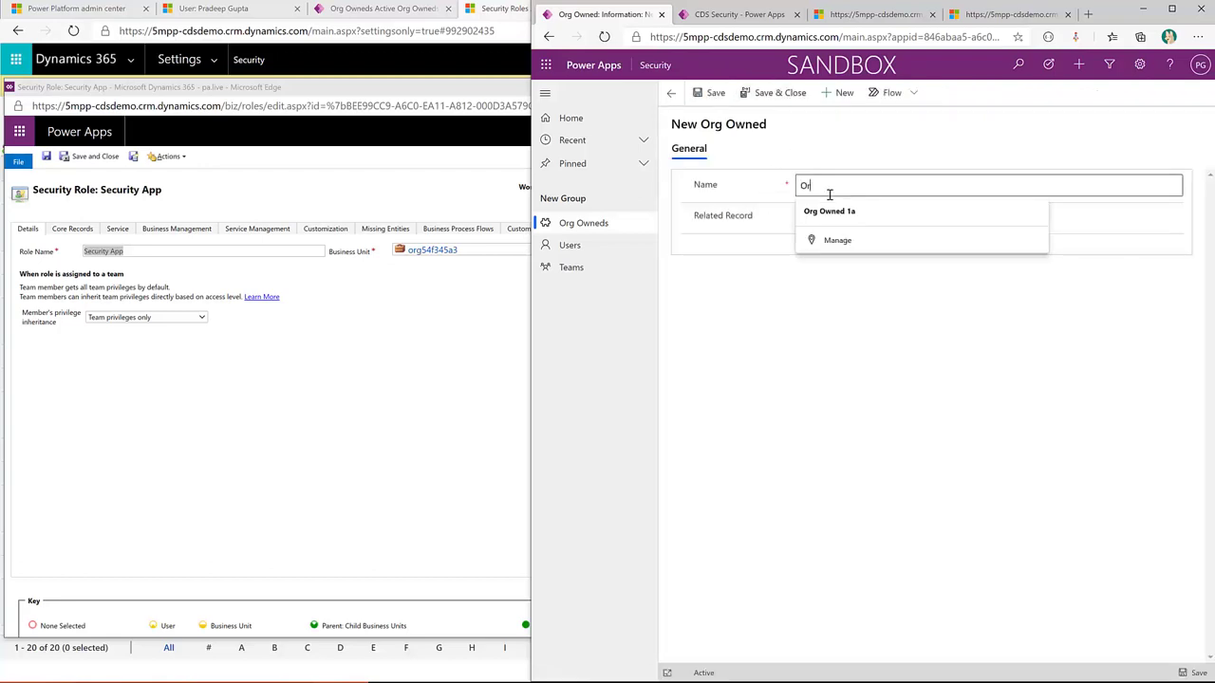
{"action": "type", "text": "Org Owned 3"}
{"action": "key", "text": "Tab"}
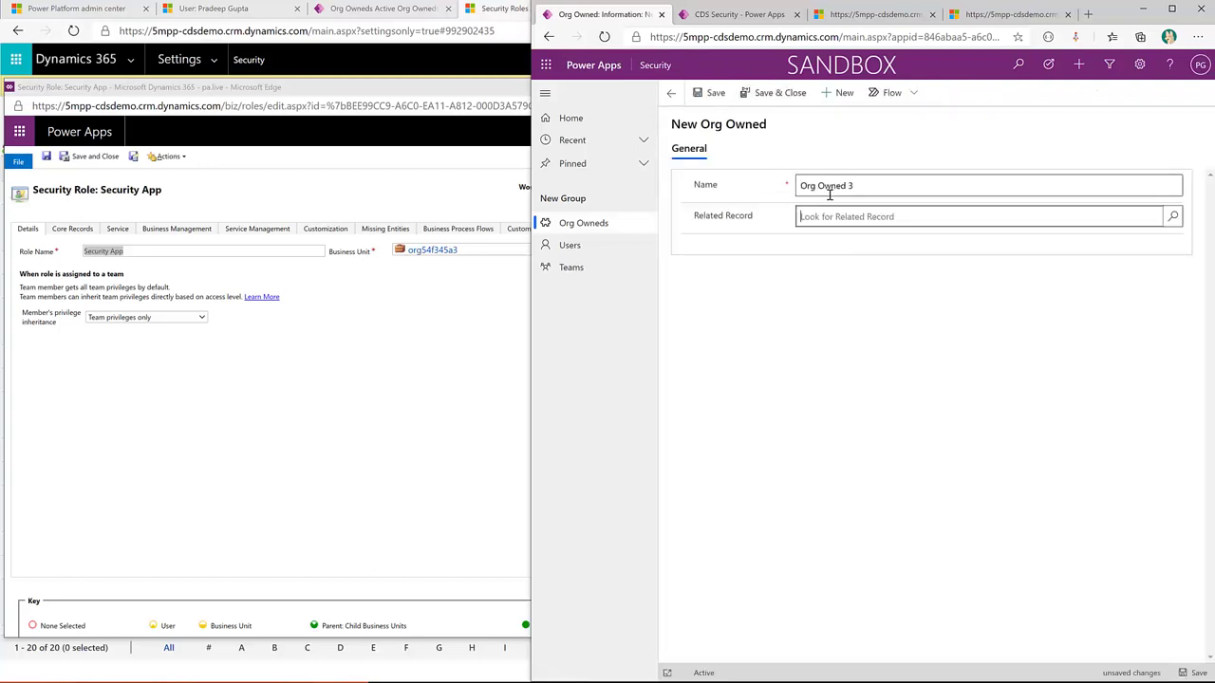
{"action": "left_click", "coordinate": [755, 93]}
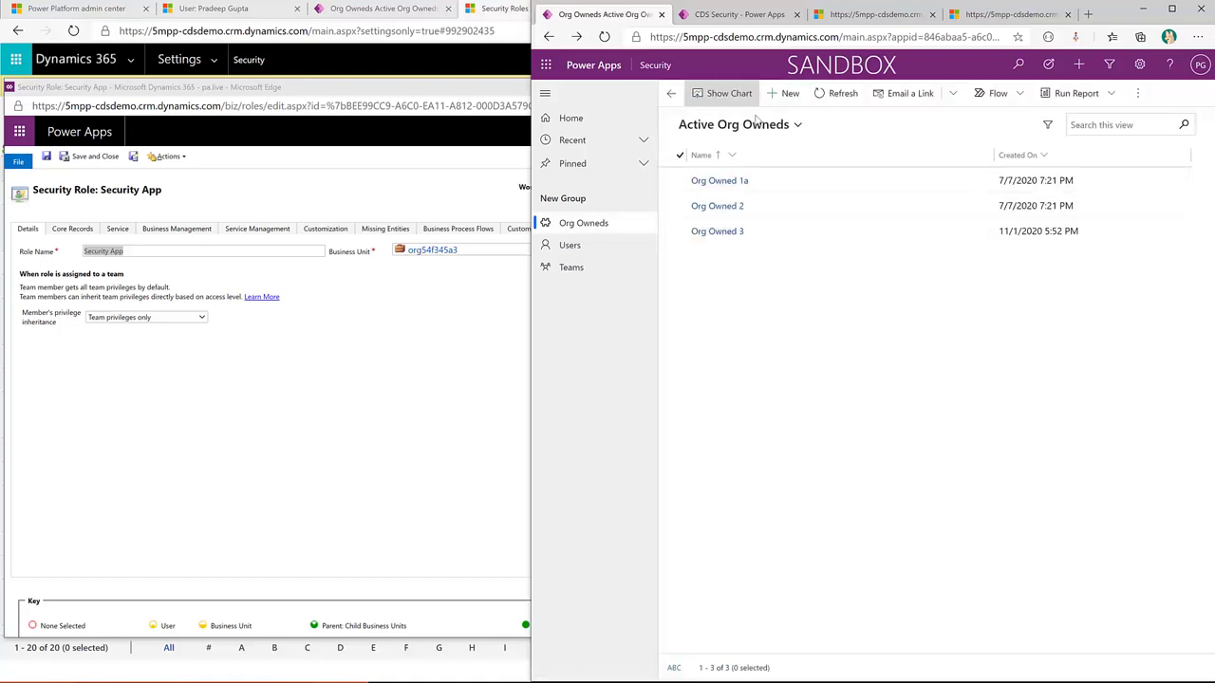
- Remove the Read and Write privileges on the Org Owned entity from the Security App role and save the role
{"action": "left_click", "coordinate": [346, 376]}
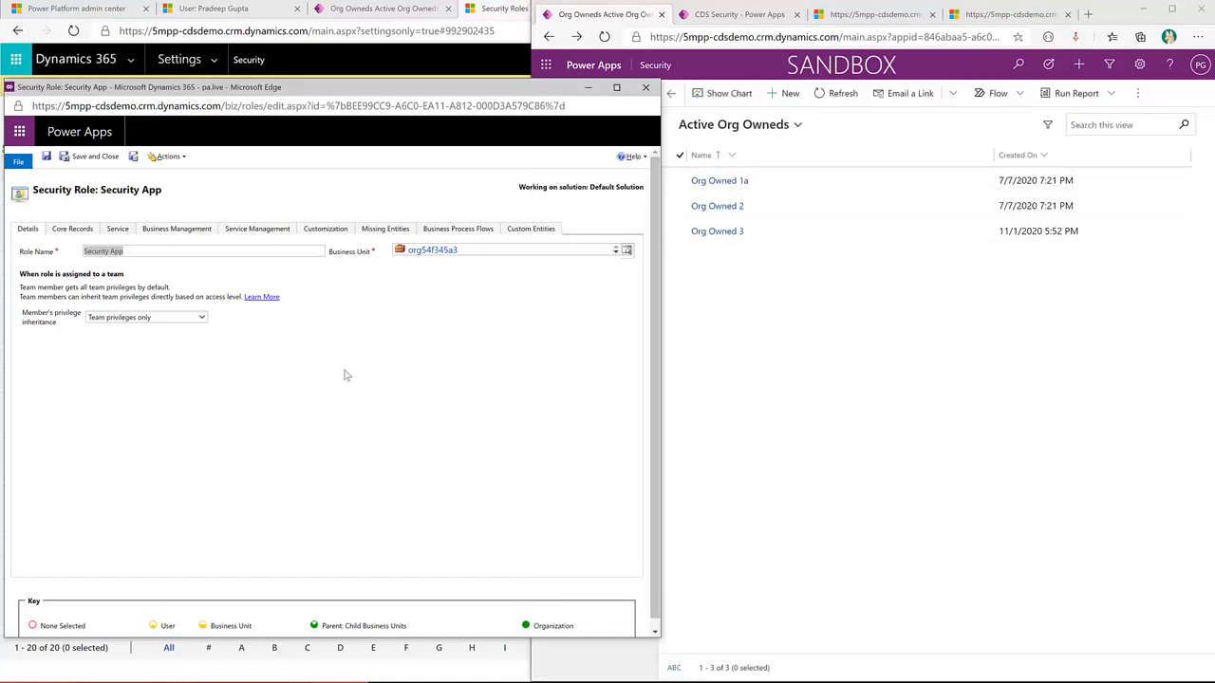
{"action": "left_click", "coordinate": [527, 233]}
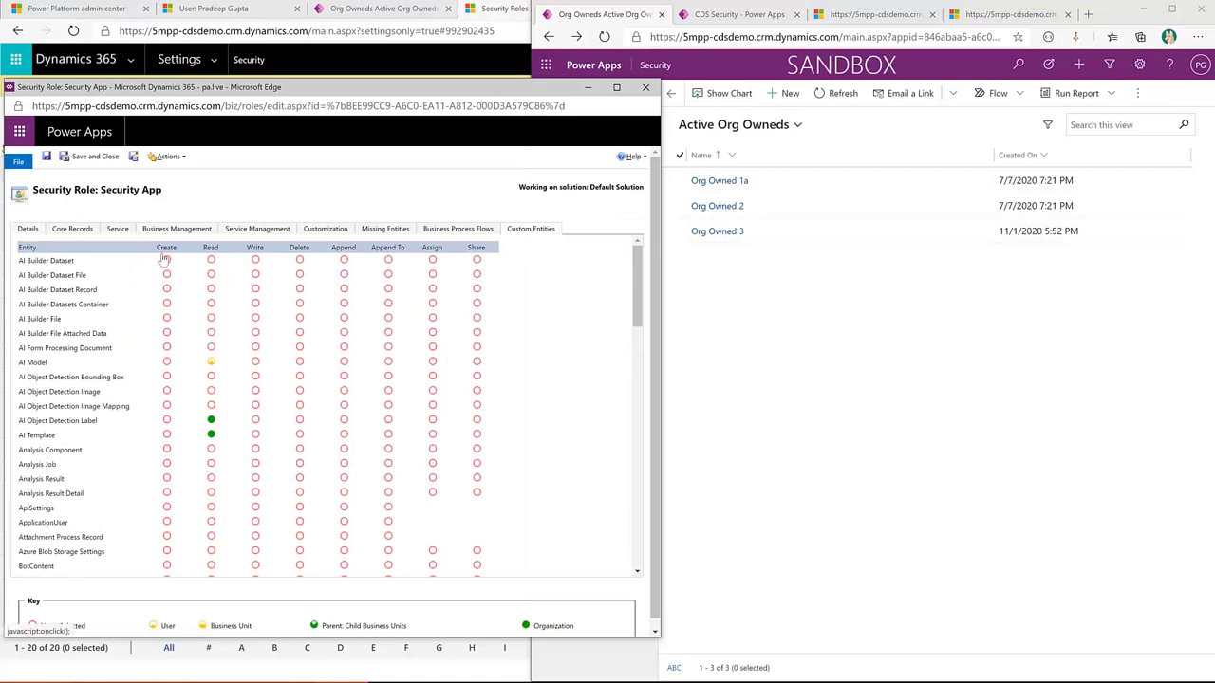
{"action": "scroll", "coordinate": [218, 408], "scroll_direction": "down", "scroll_amount": 15}
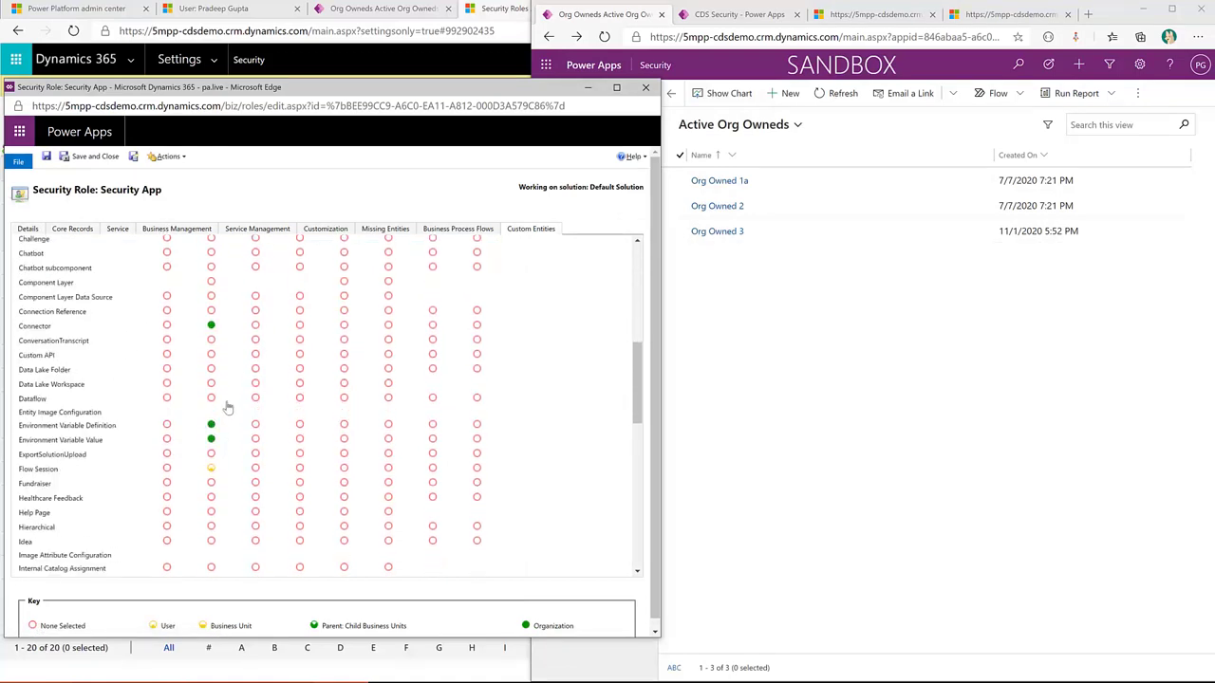
{"action": "left_click", "coordinate": [211, 453]}
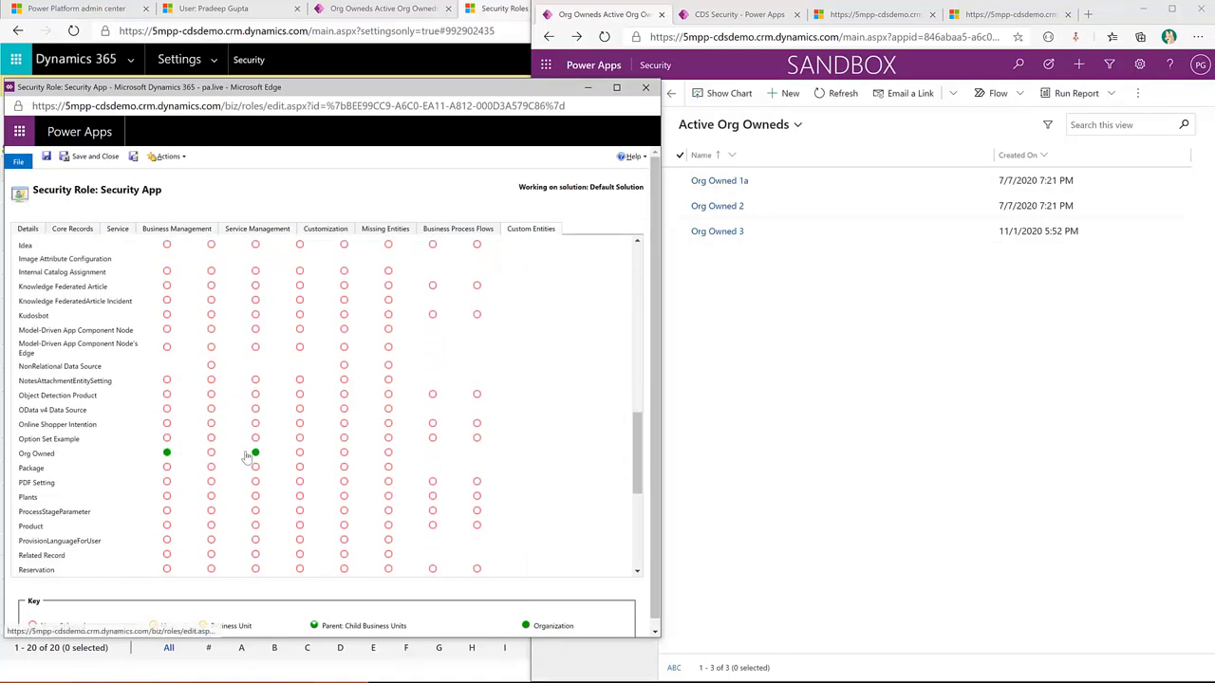
{"action": "left_click", "coordinate": [46, 157]}
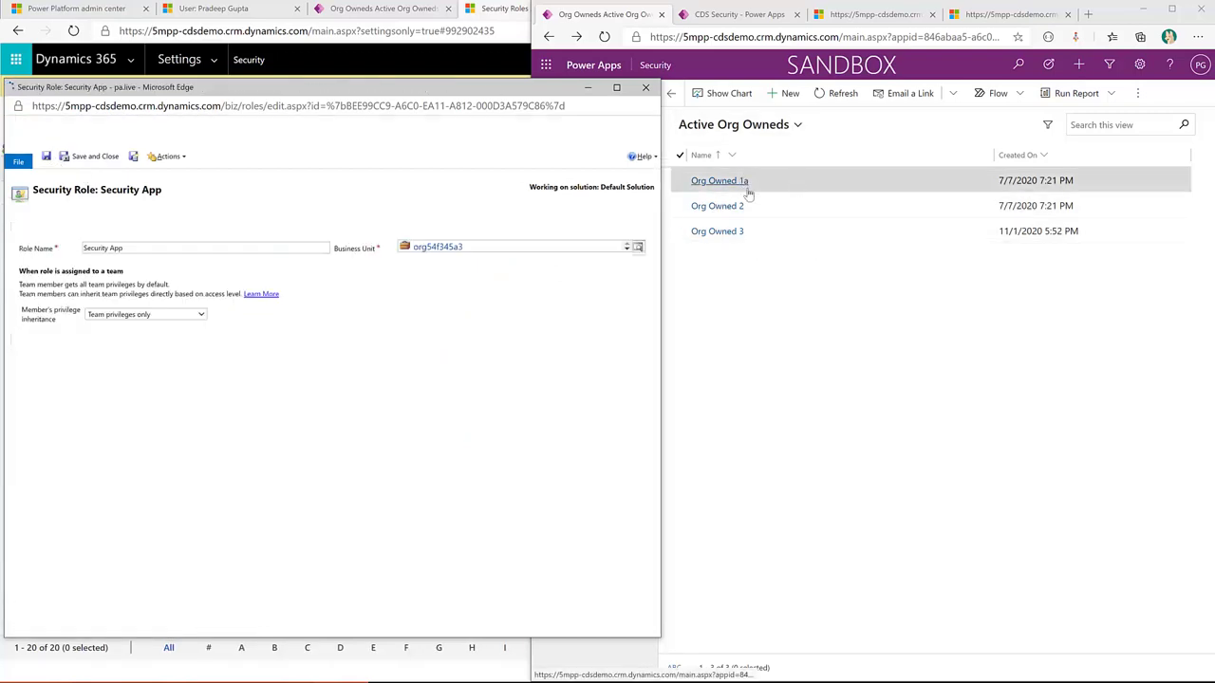
- Reload the Org Owned list as the test user, create a record named Org Owned 4, and save and close it
{"action": "left_click", "coordinate": [751, 298]}
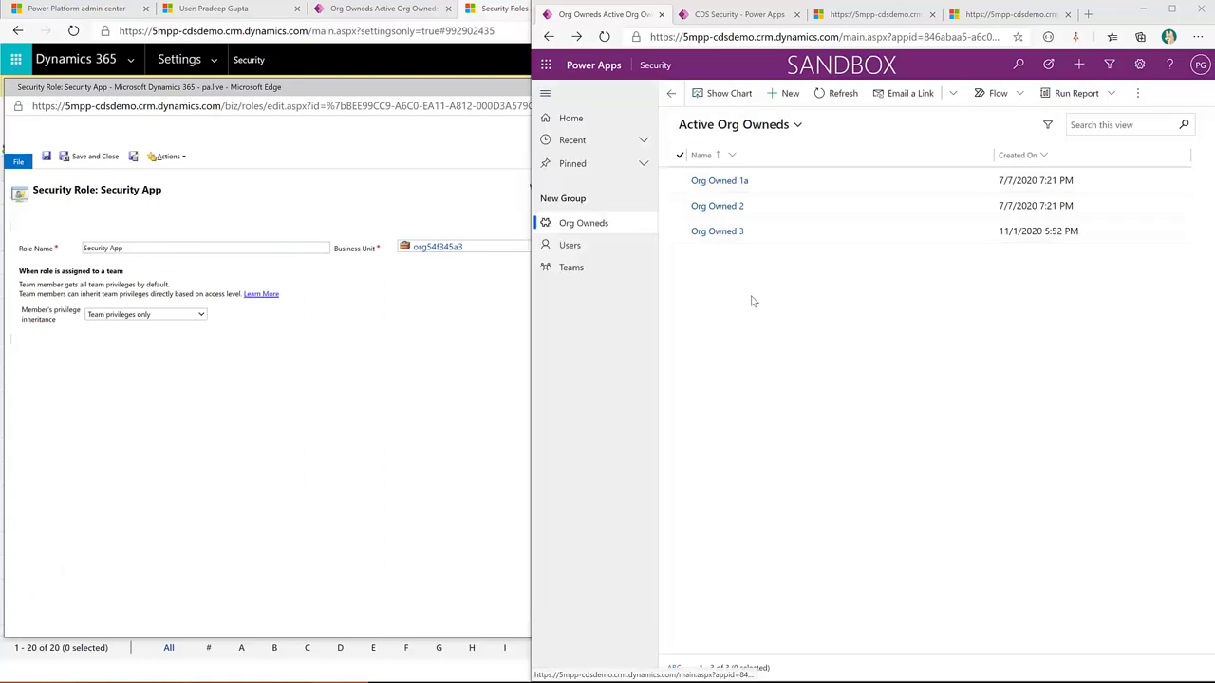
{"action": "left_click", "coordinate": [604, 37]}
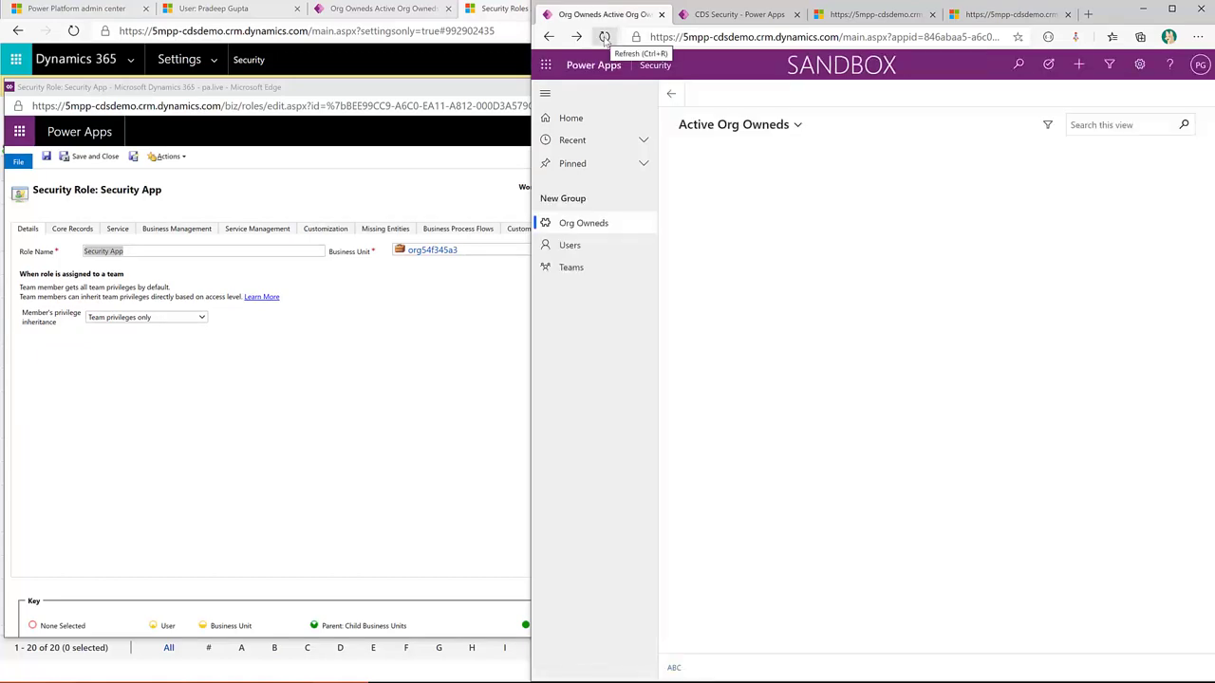
{"action": "left_click", "coordinate": [604, 37]}
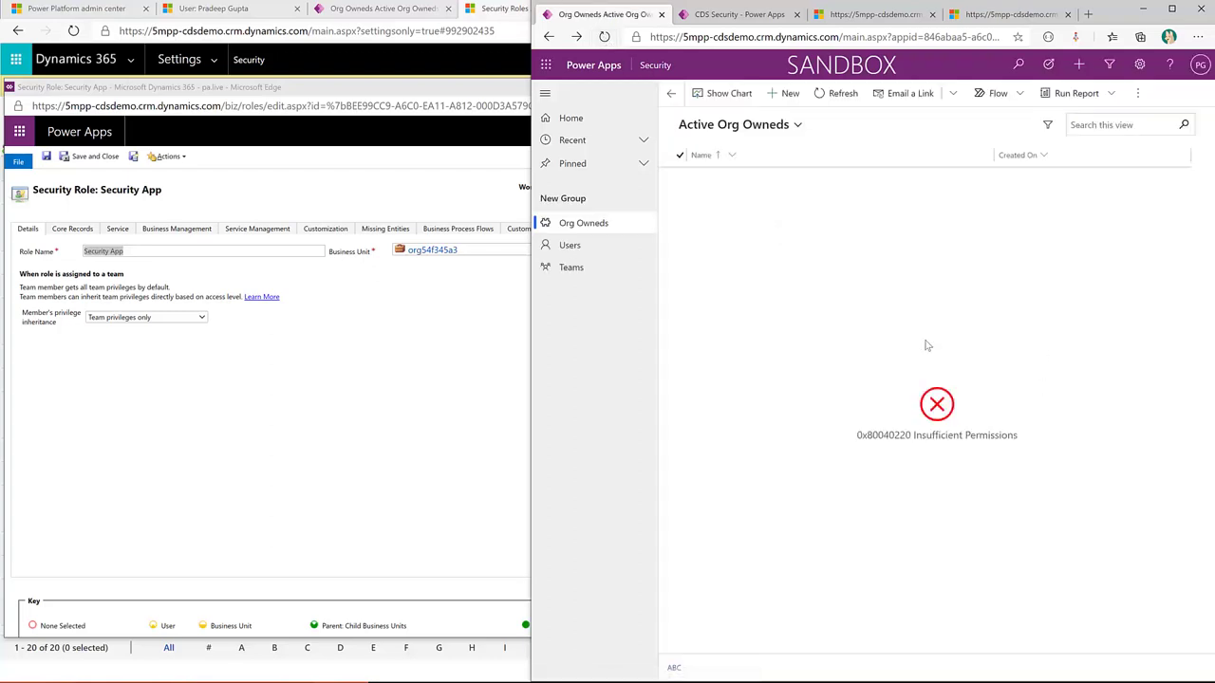
{"action": "left_click", "coordinate": [780, 95]}
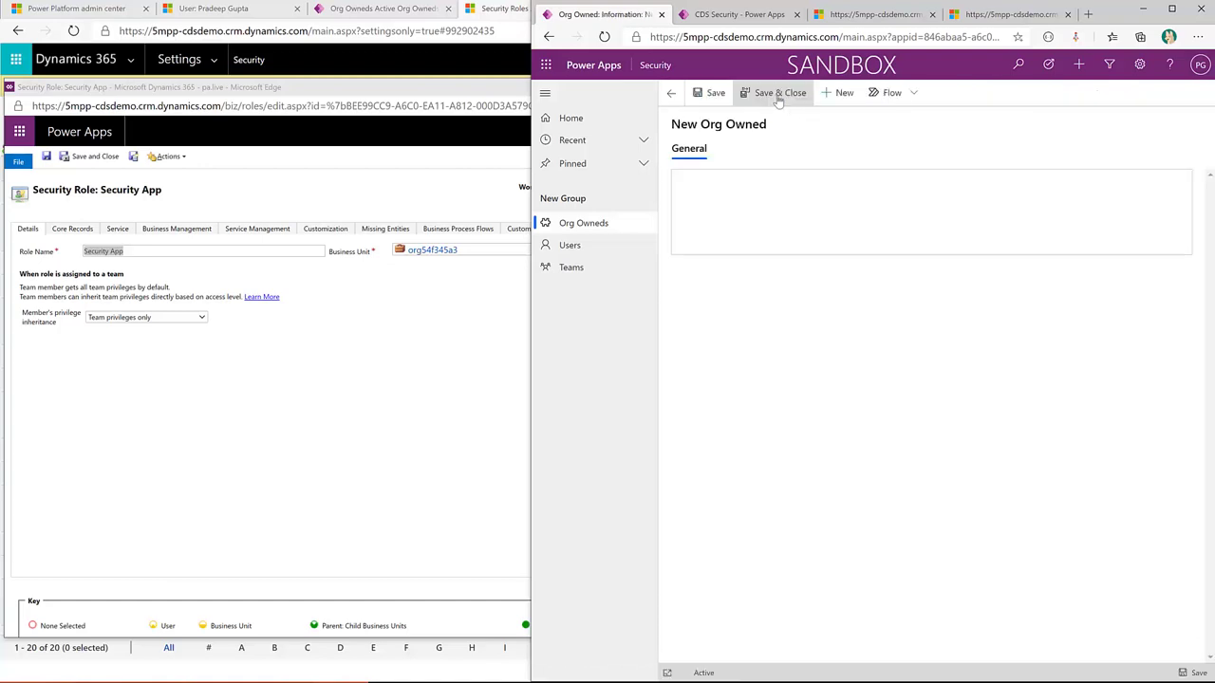
{"action": "left_click", "coordinate": [835, 185]}
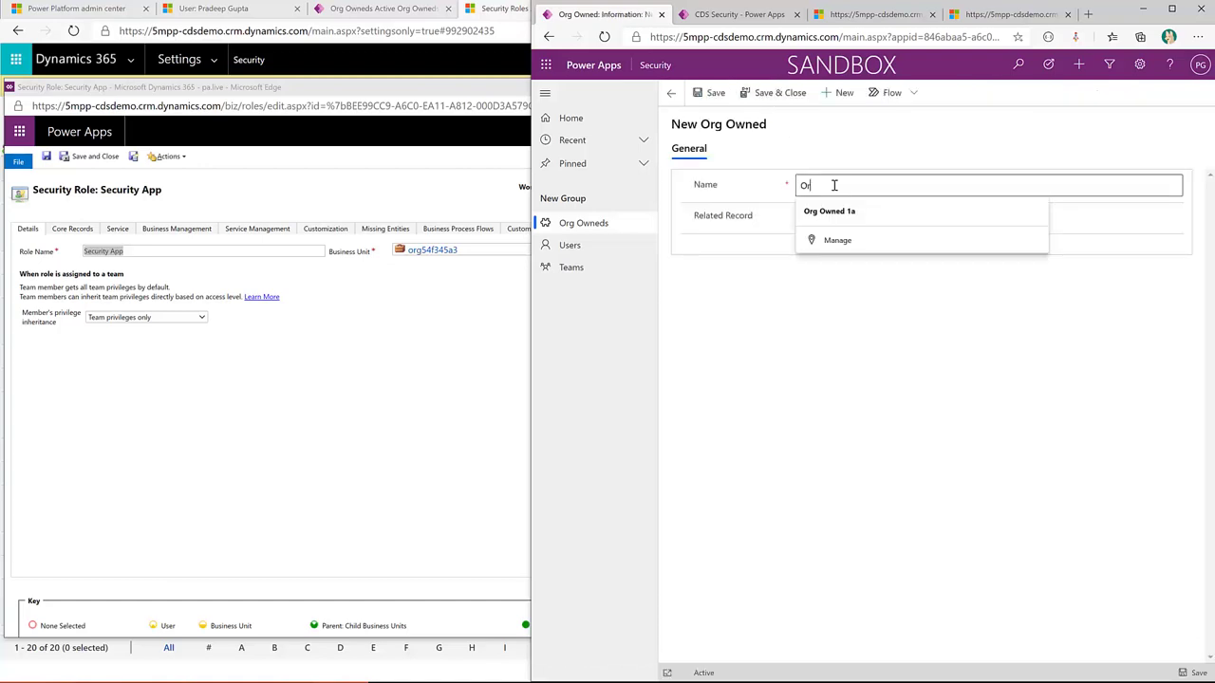
{"action": "type", "text": "Org Owned 4"}
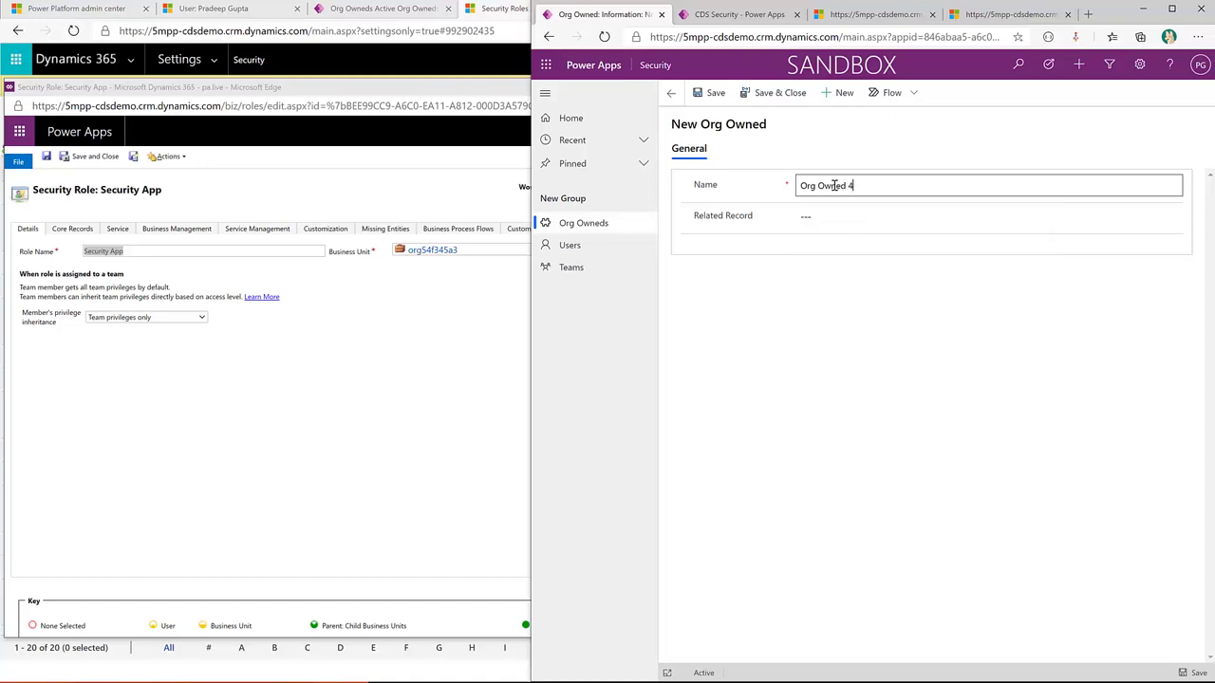
{"action": "left_click", "coordinate": [781, 96]}
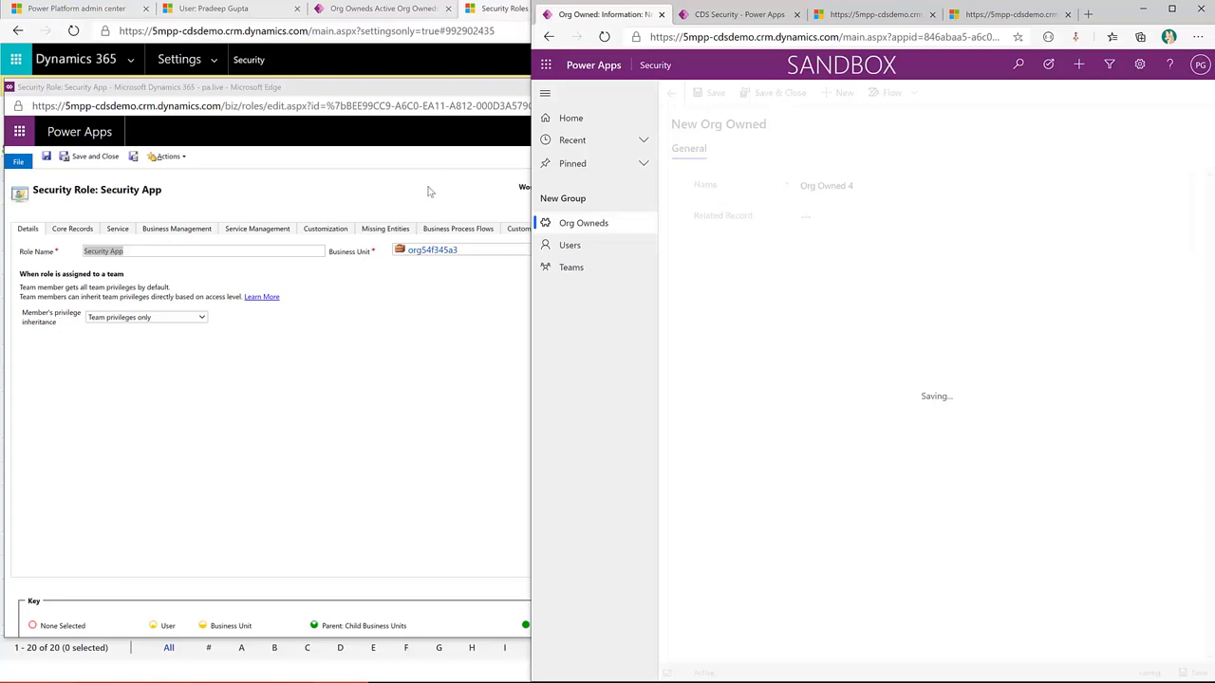
- Refresh the administrator's Active Org Owneds list, and reload the creeb_orgowneds API query in the test user's window to read its response
{"action": "left_click", "coordinate": [384, 9]}
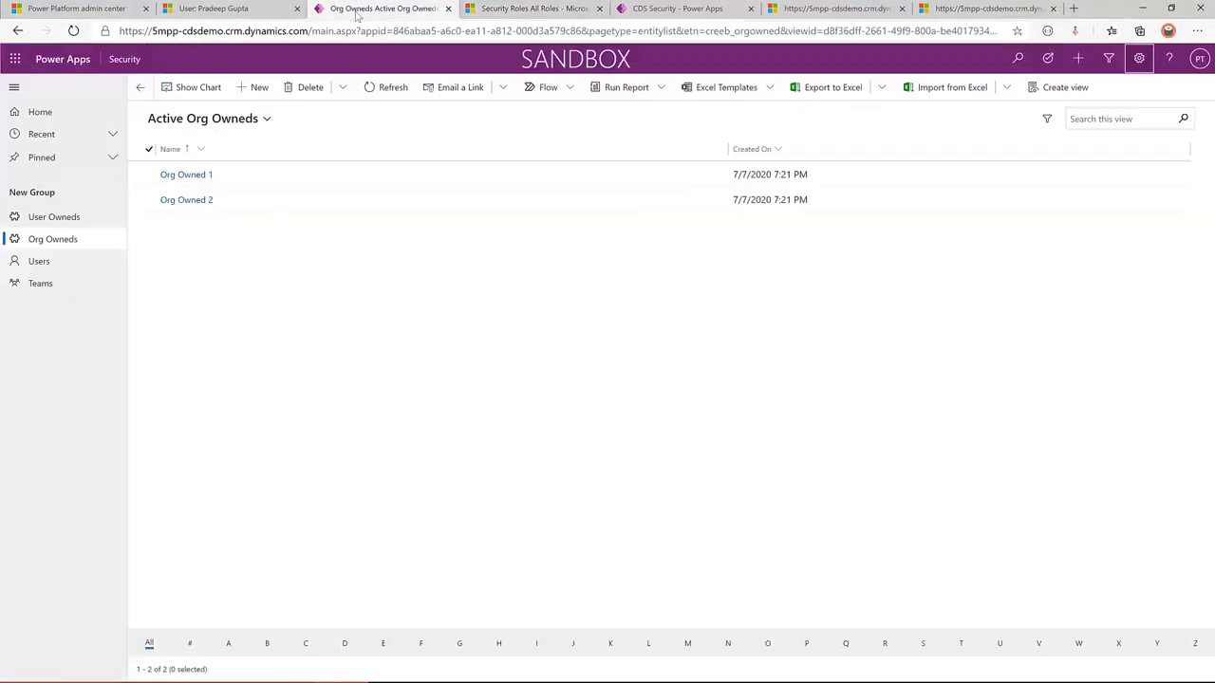
{"action": "left_click", "coordinate": [390, 87]}
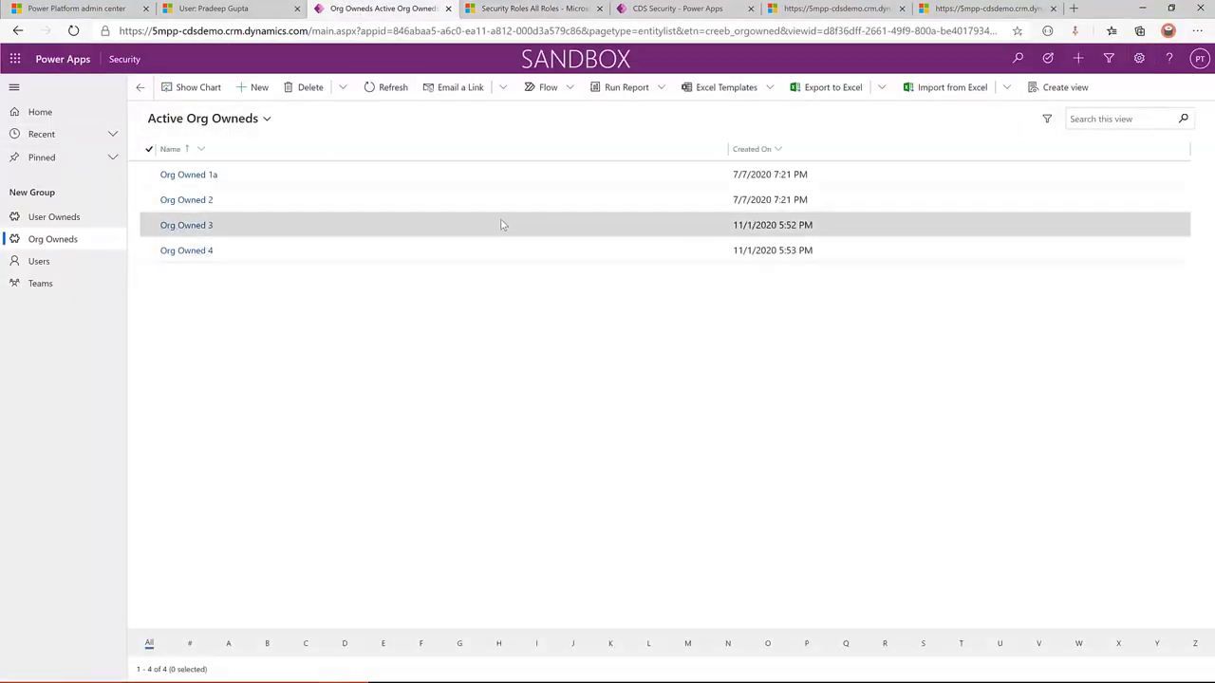
{"action": "key", "text": "alt+Tab"}
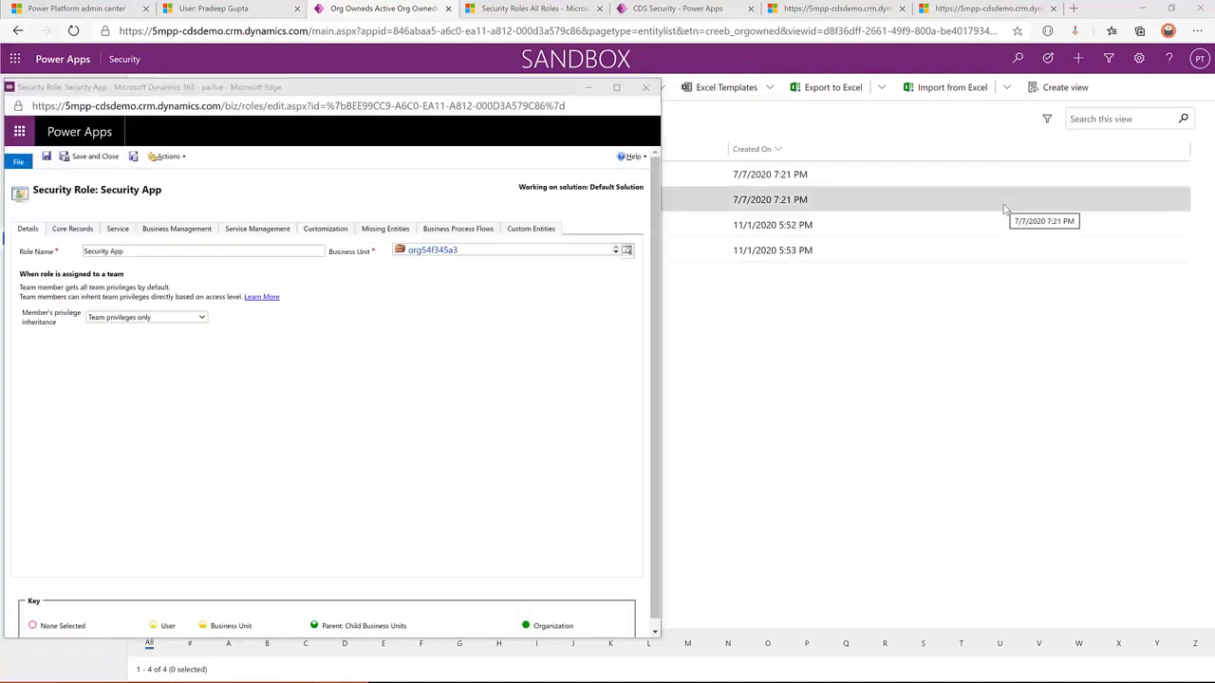
{"action": "key", "text": "alt+Tab"}
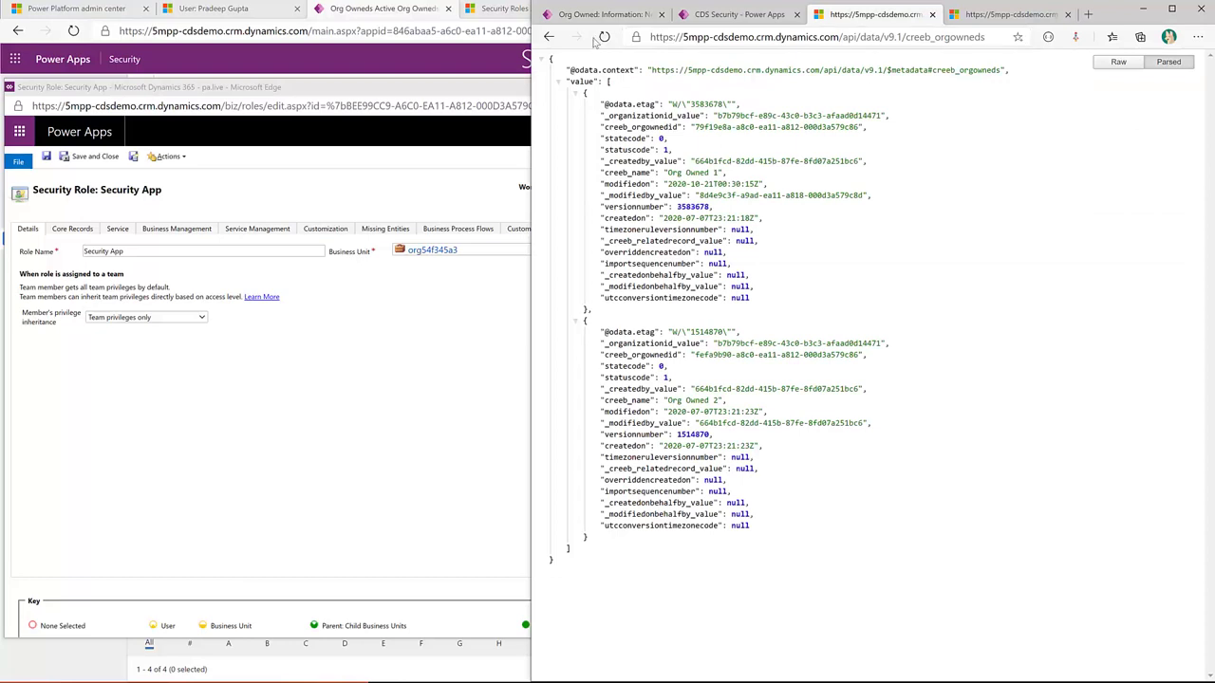
{"action": "left_click", "coordinate": [605, 37]}
{"action": "triple_click", "coordinate": [860, 116]}
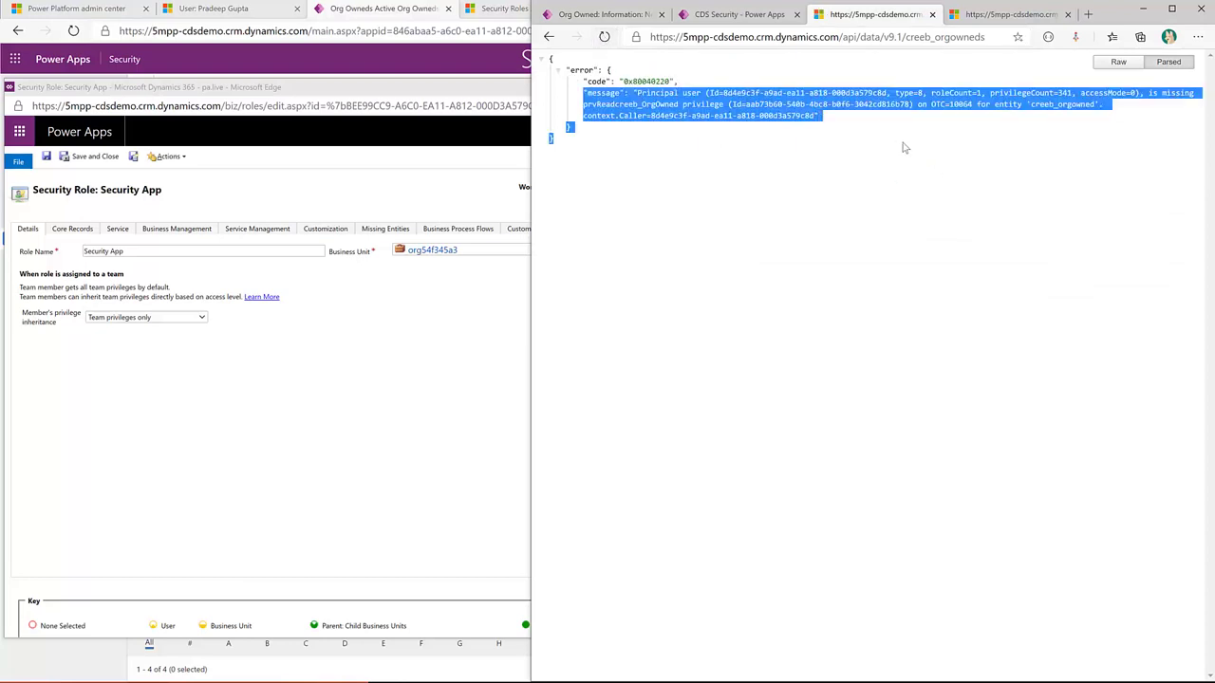
{"action": "left_click", "coordinate": [900, 150]}
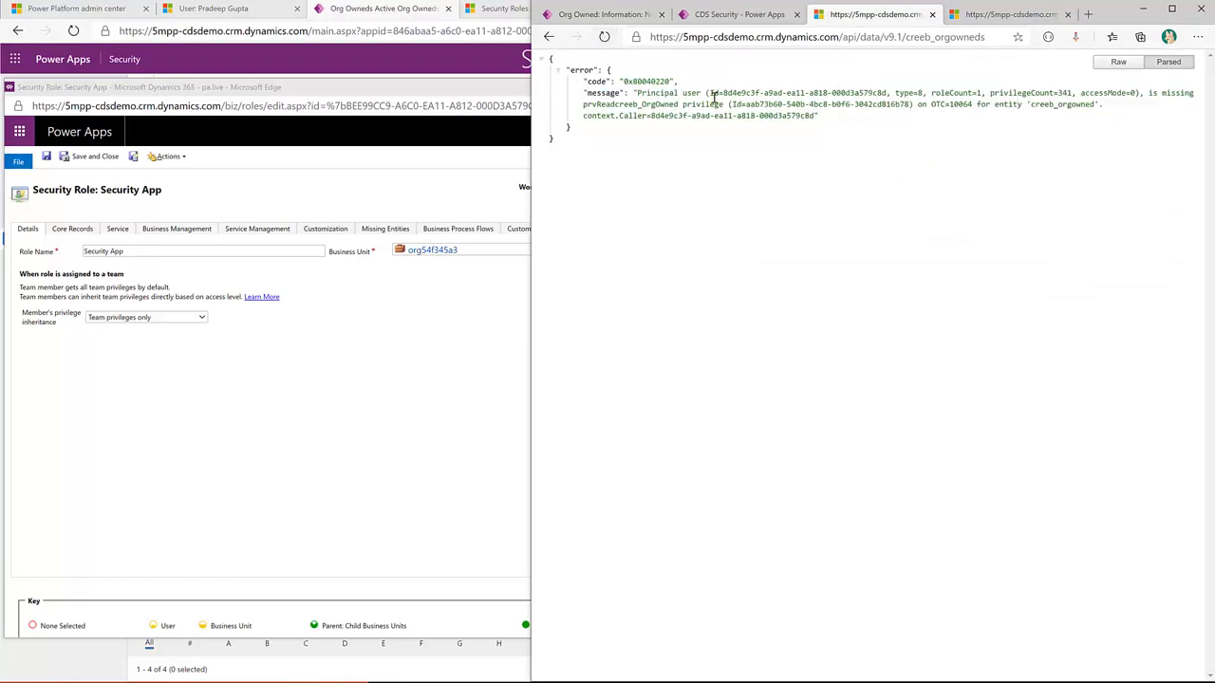
- Return the test user to the Org Owneds list, and restore organization-level Read and Write on Org Owned in the Security App role, saving it
{"action": "left_click", "coordinate": [431, 362]}
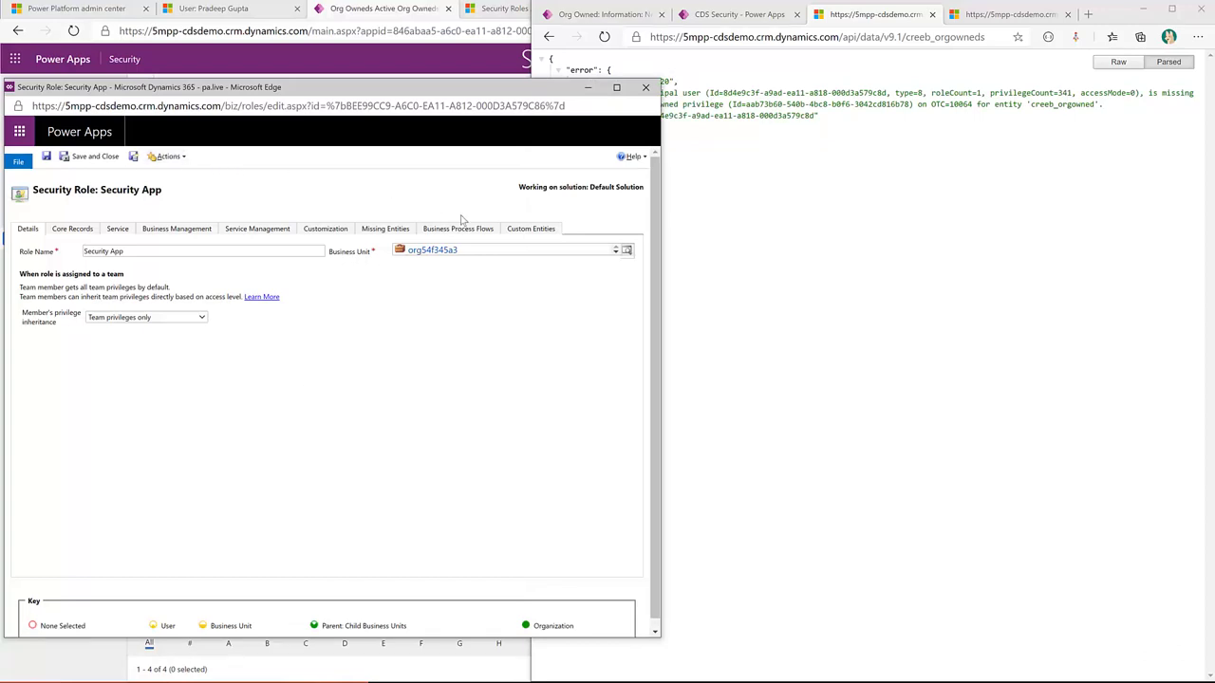
{"action": "left_click", "coordinate": [520, 237]}
{"action": "left_click", "coordinate": [731, 116]}
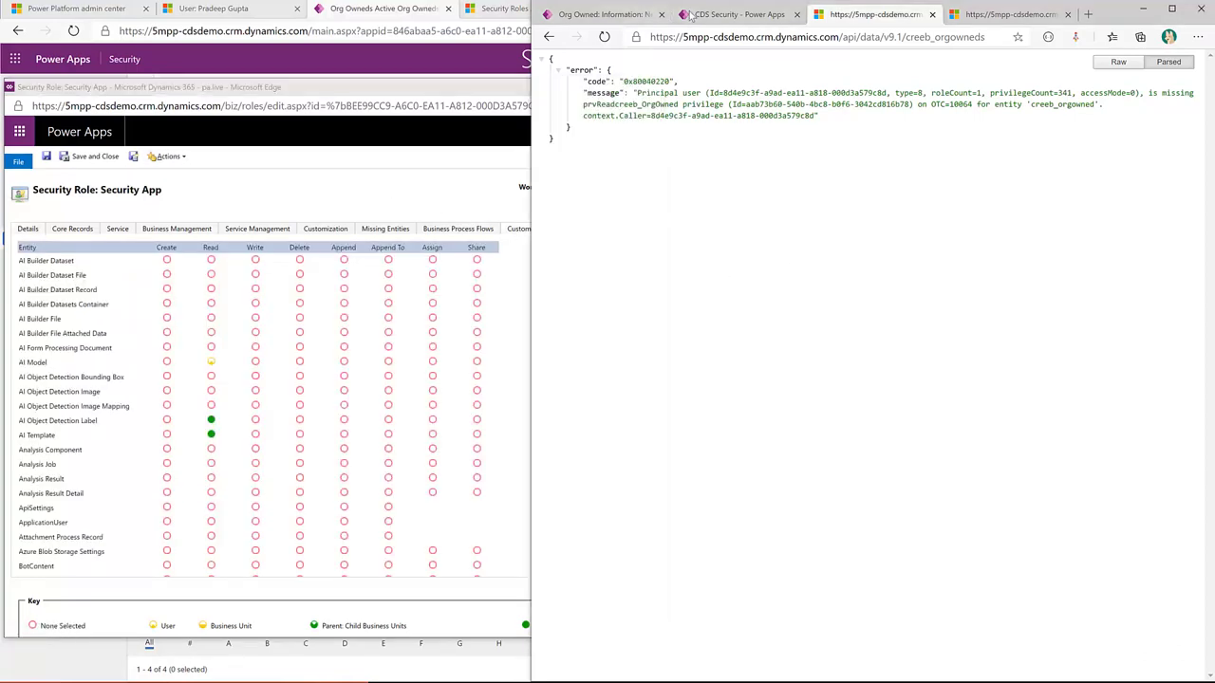
{"action": "left_click", "coordinate": [600, 14]}
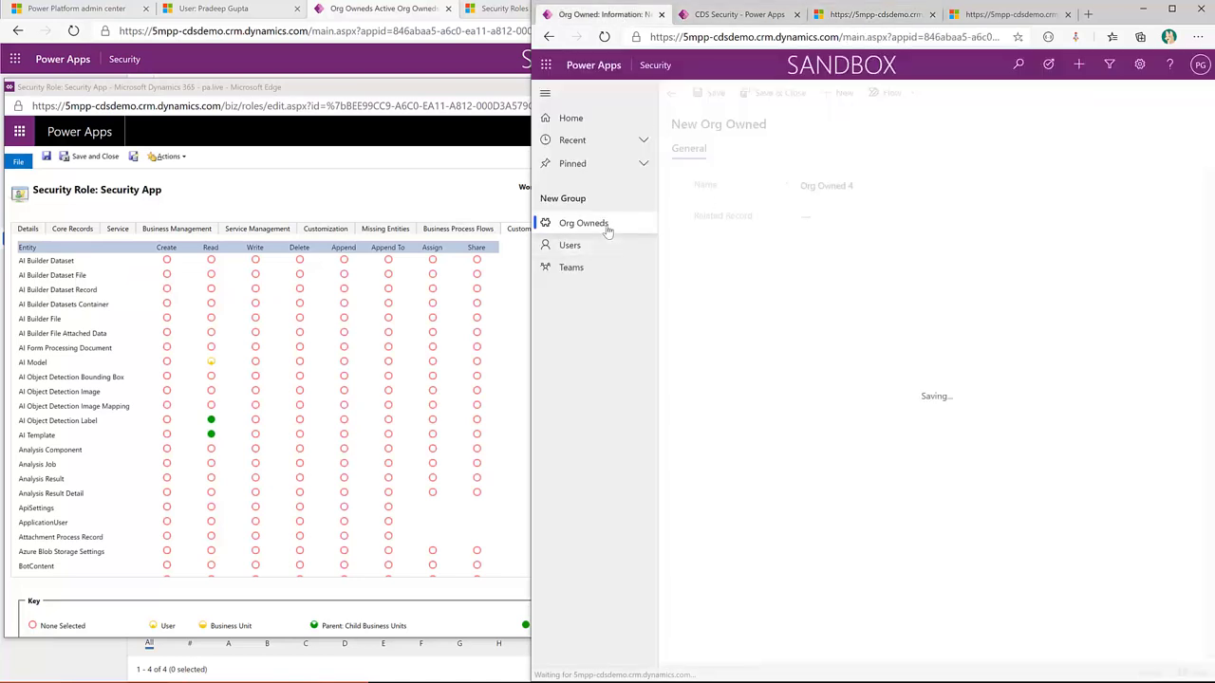
{"action": "scroll", "coordinate": [88, 399], "scroll_direction": "down", "scroll_amount": 10}
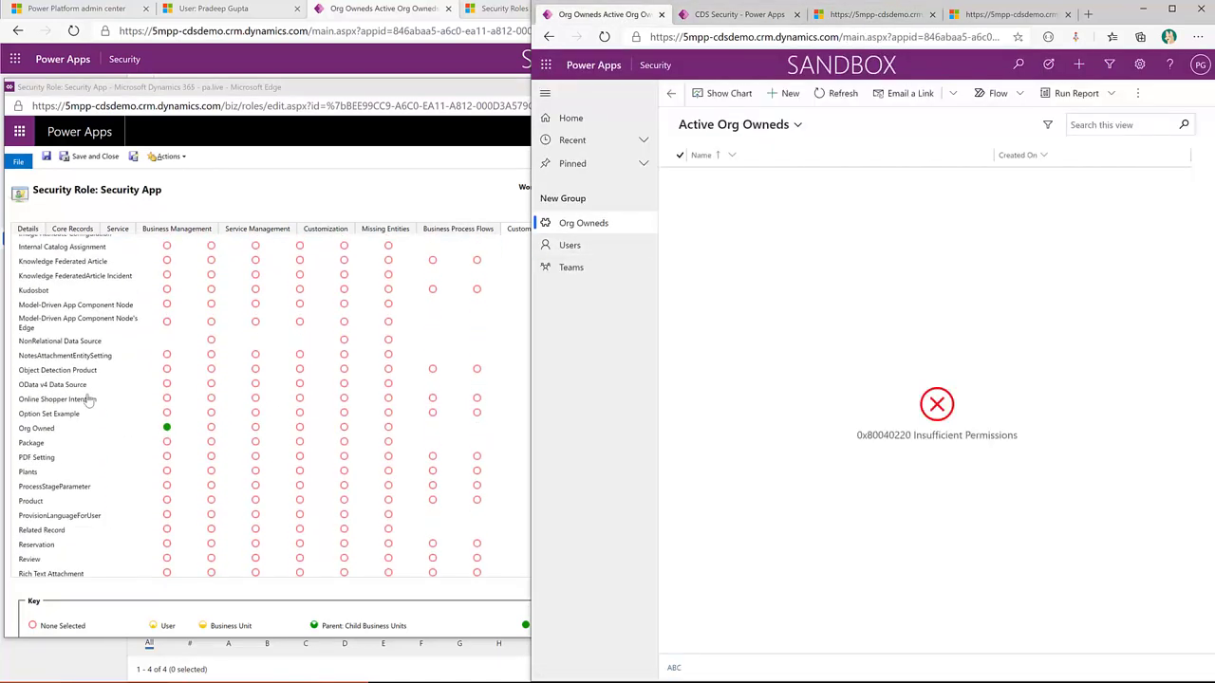
{"action": "scroll", "coordinate": [88, 399], "scroll_direction": "down", "scroll_amount": 1}
{"action": "left_click", "coordinate": [192, 406]}
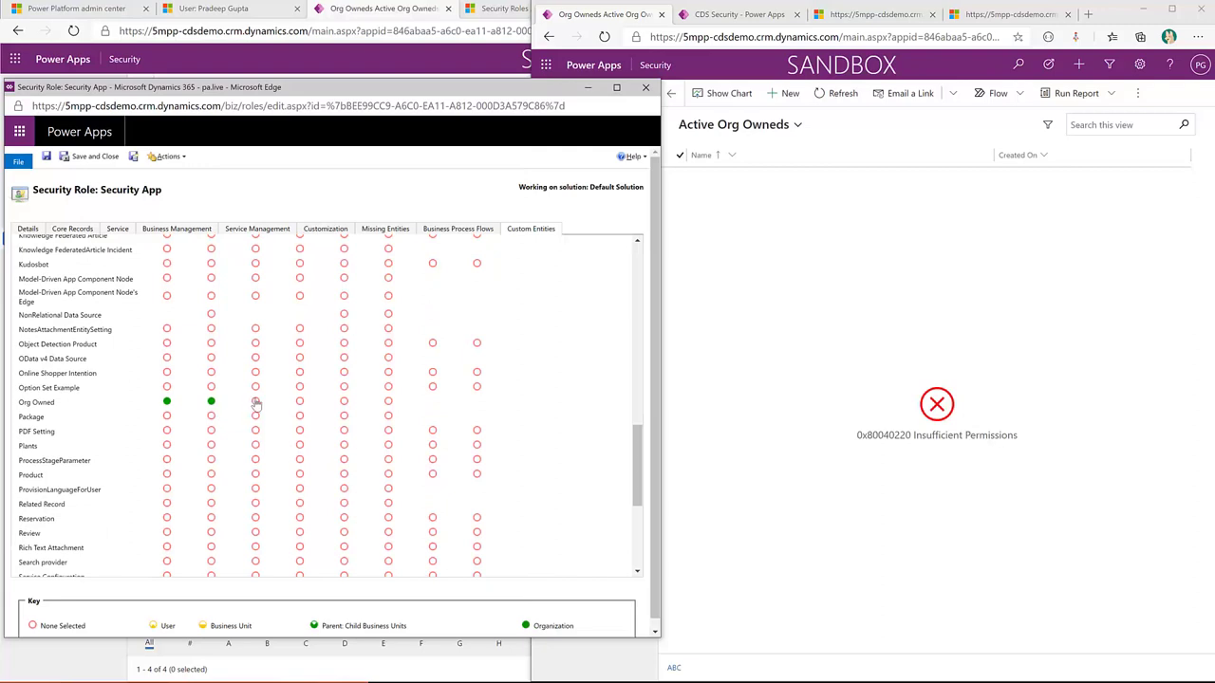
{"action": "left_click", "coordinate": [47, 158]}
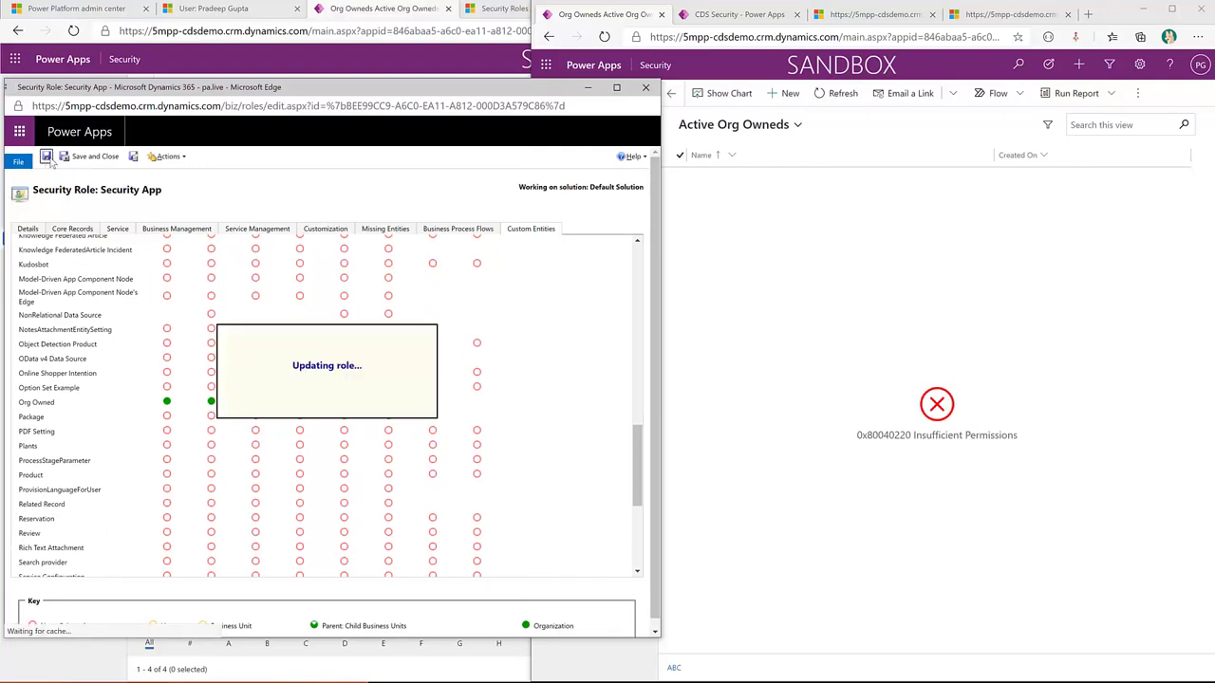
- Reload the test user's Org Owned list, and grant the Security App role organization-level Delete on the Org Owned entity, saving the role
{"action": "left_click", "coordinate": [787, 263]}
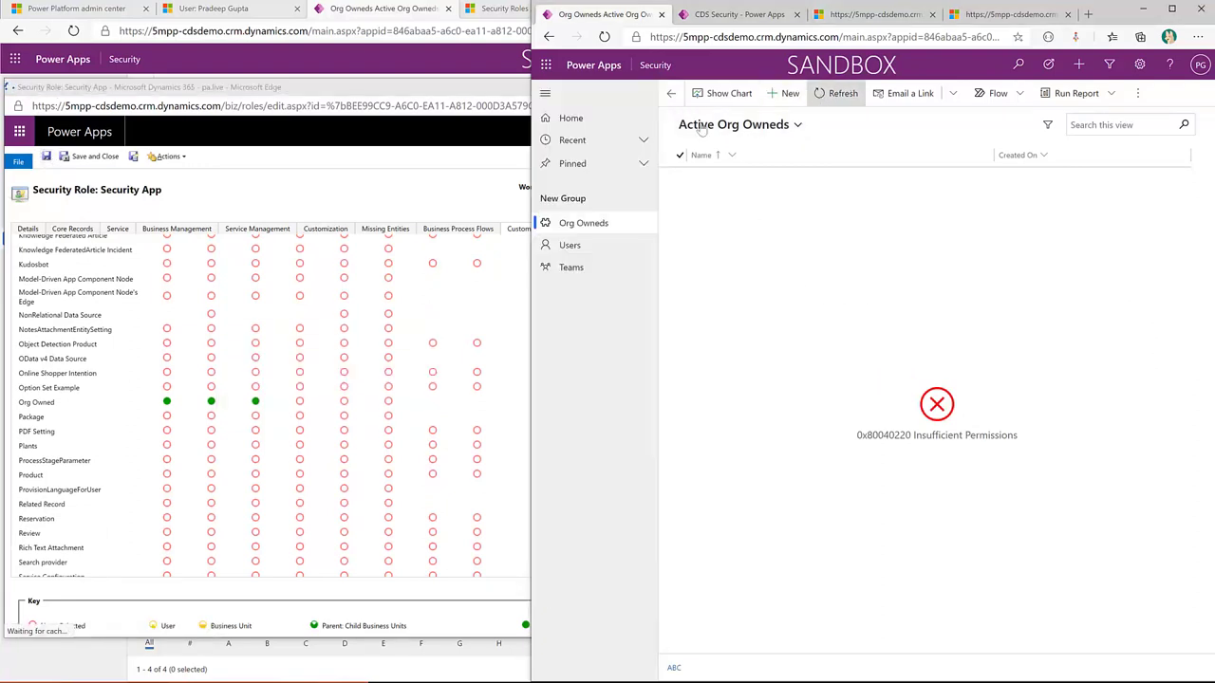
{"action": "left_click", "coordinate": [604, 37]}
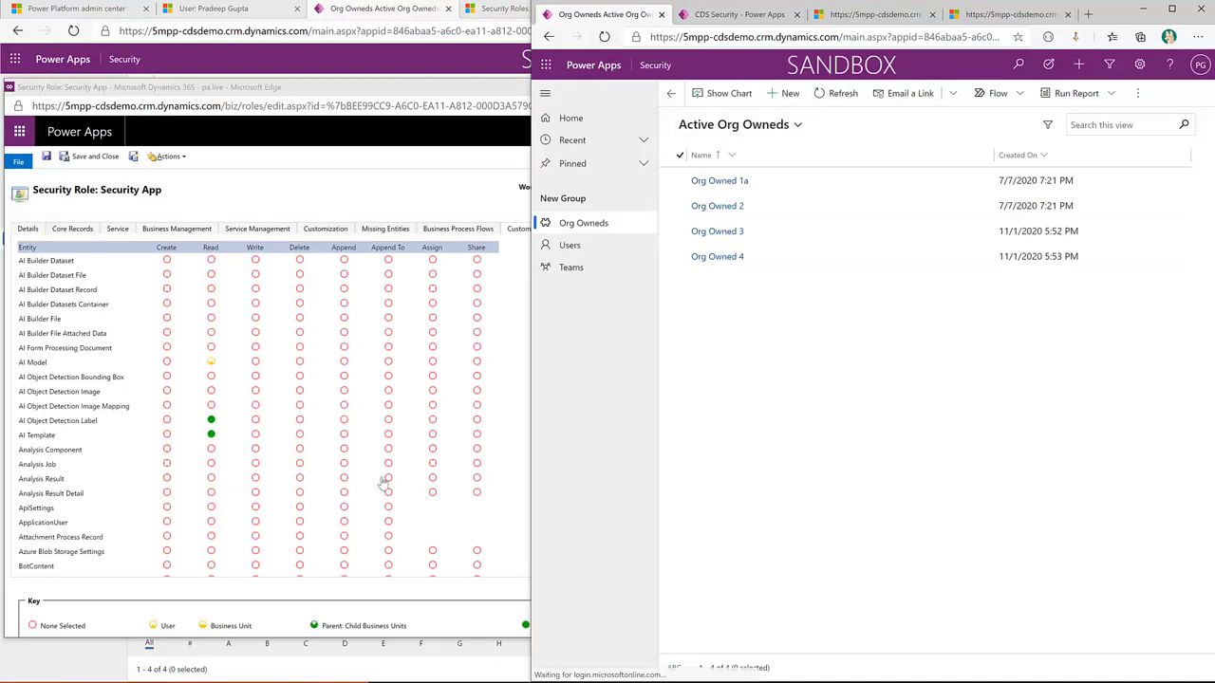
{"action": "scroll", "coordinate": [280, 442], "scroll_direction": "down", "scroll_amount": 5}
{"action": "scroll", "coordinate": [280, 443], "scroll_direction": "down", "scroll_amount": 5}
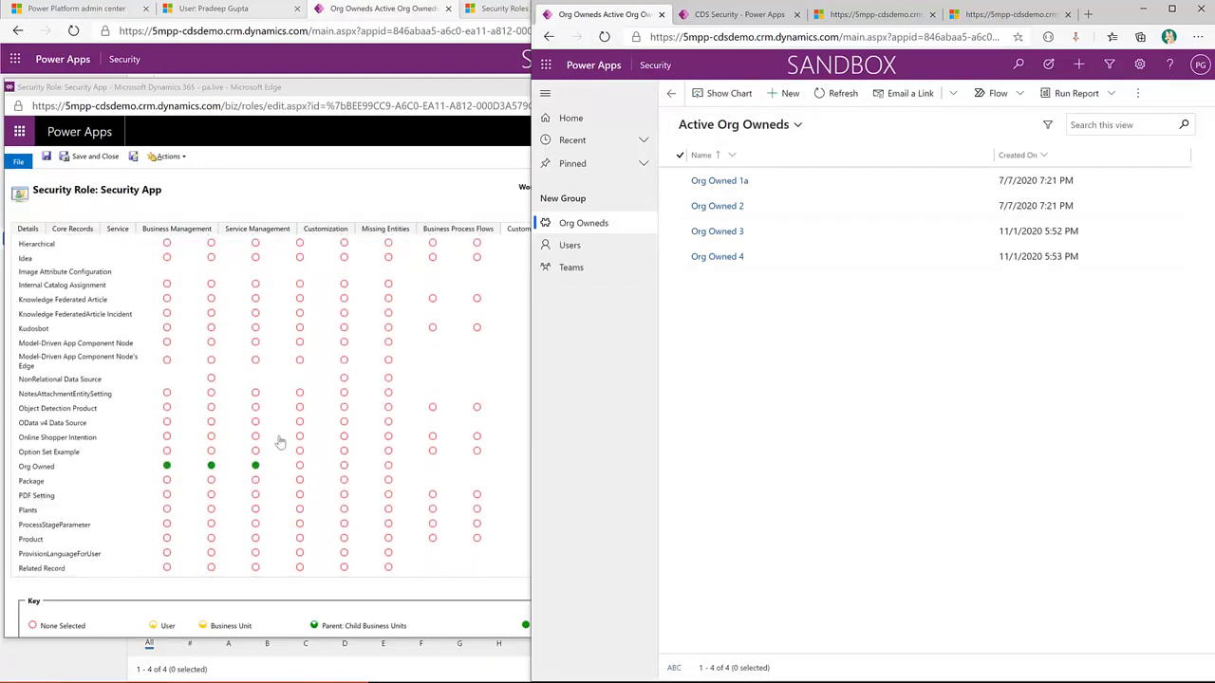
{"action": "left_click", "coordinate": [300, 469]}
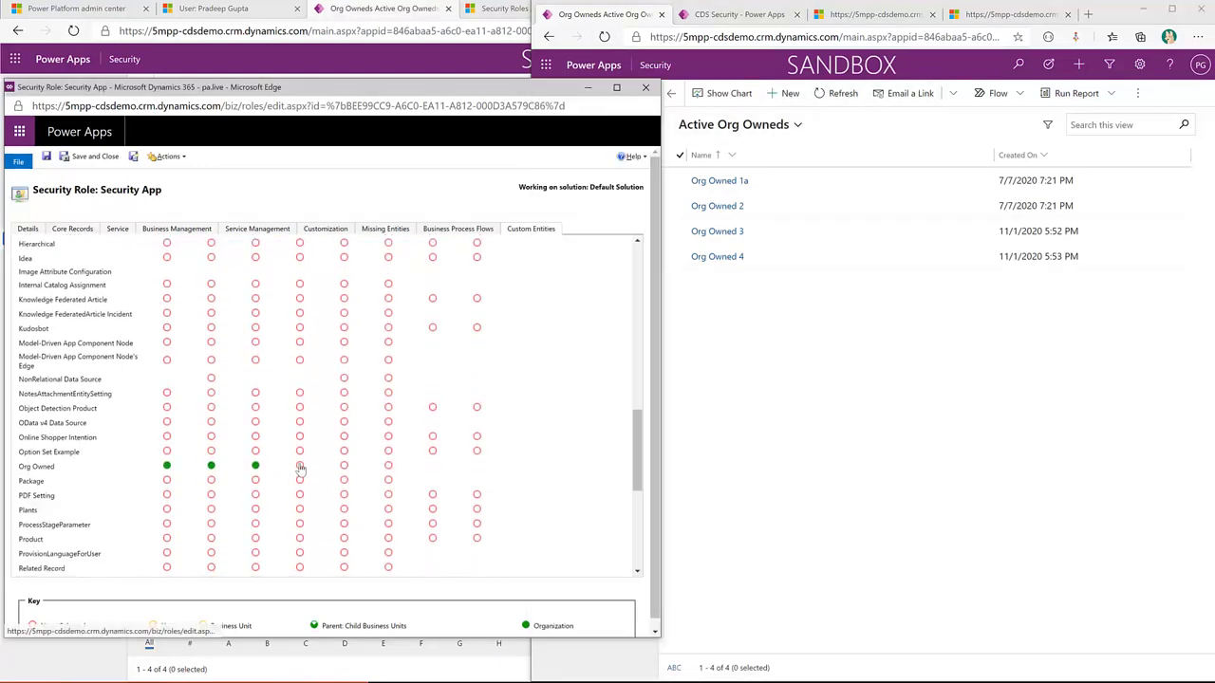
{"action": "left_click", "coordinate": [46, 160]}
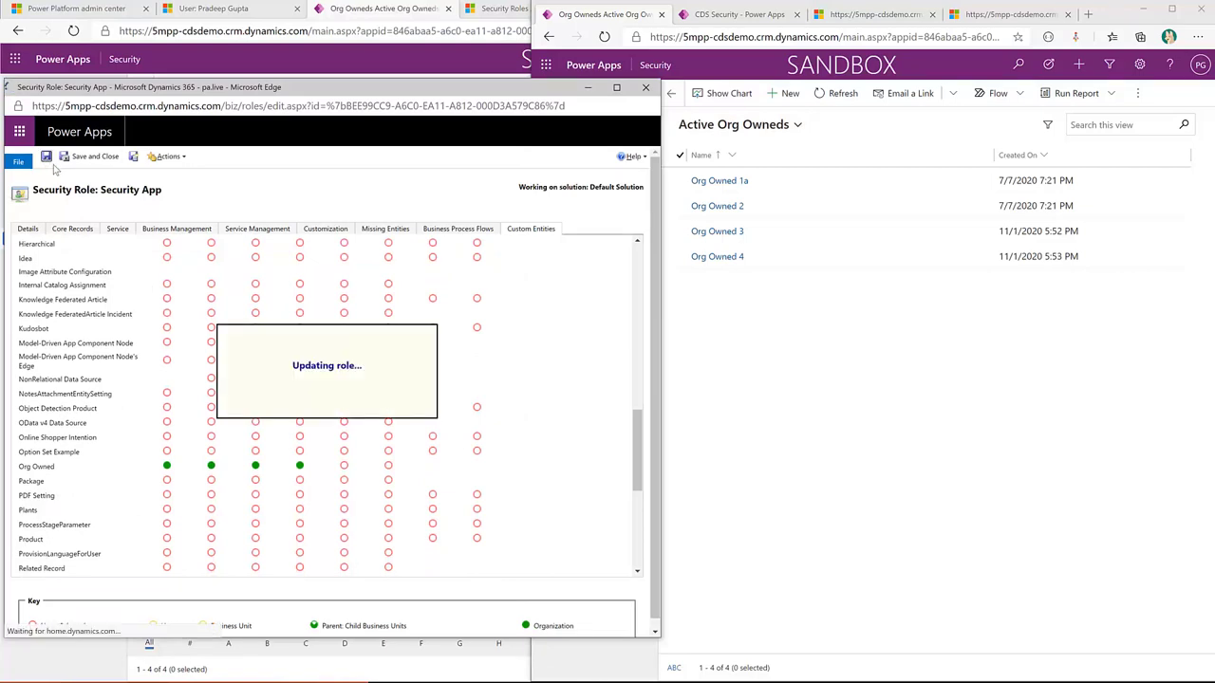
- Reload the creeb_orgowneds API query as the test user to examine its response, and reopen the Security App role's custom entity privileges
{"action": "left_click", "coordinate": [880, 14]}
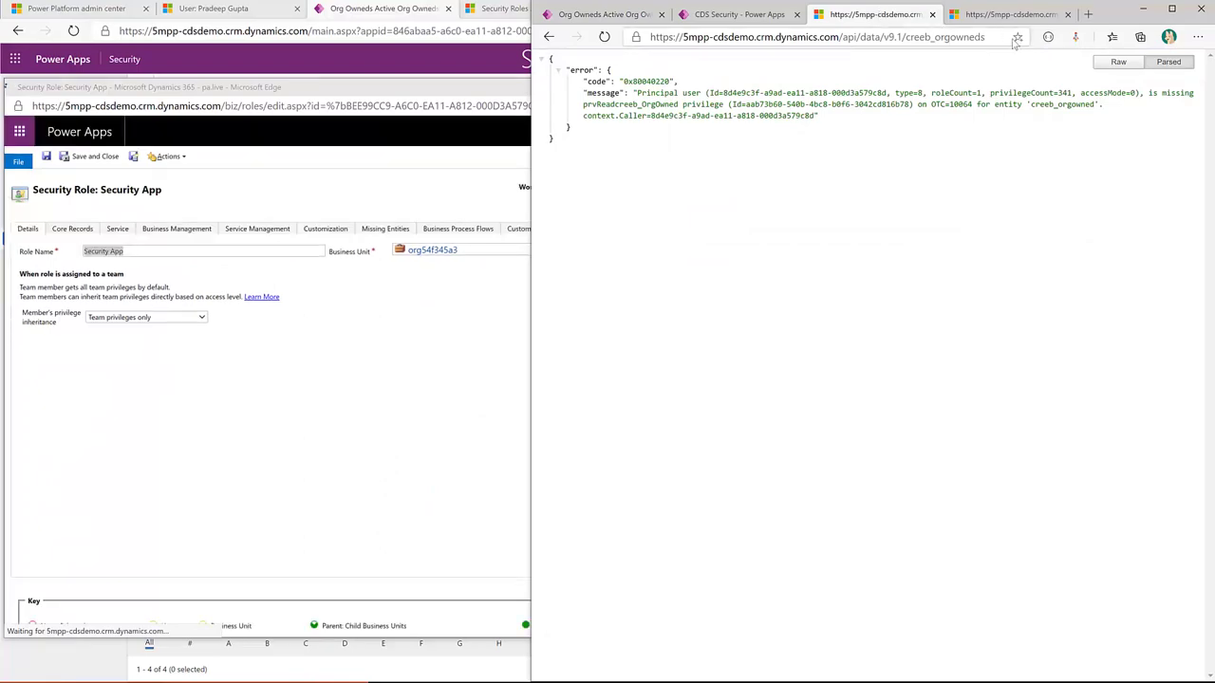
{"action": "left_click", "coordinate": [604, 36]}
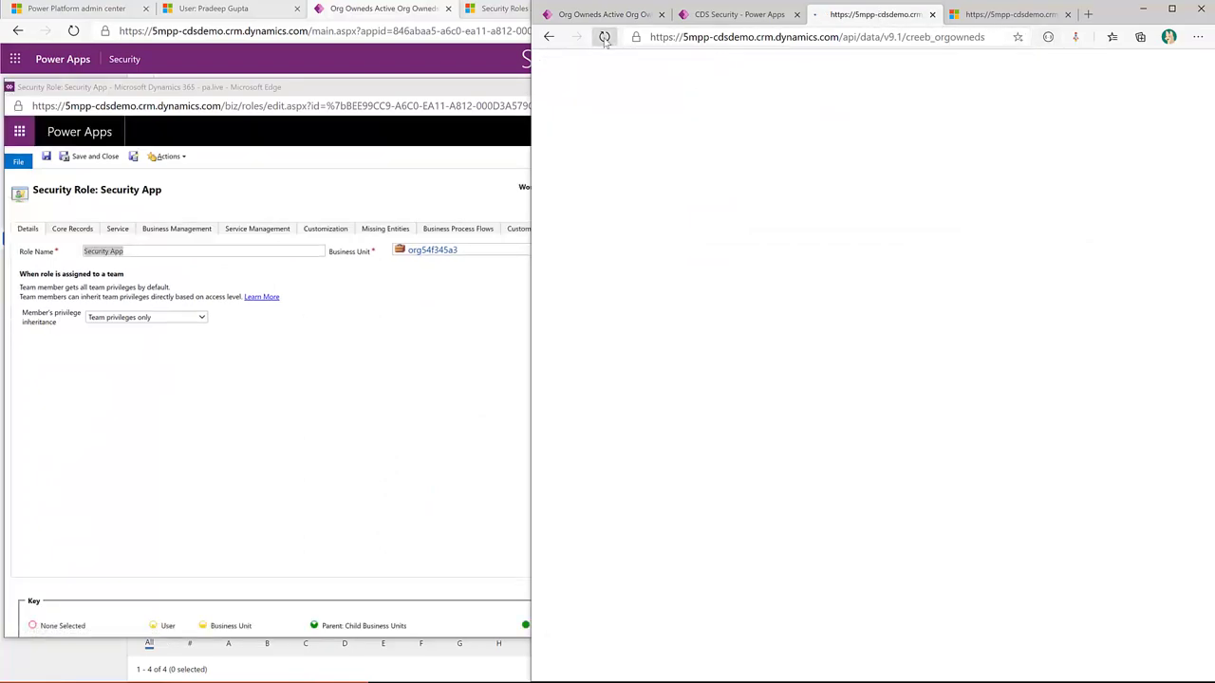
{"action": "scroll", "coordinate": [627, 64], "scroll_direction": "down", "scroll_amount": 4}
{"action": "left_click", "coordinate": [349, 430]}
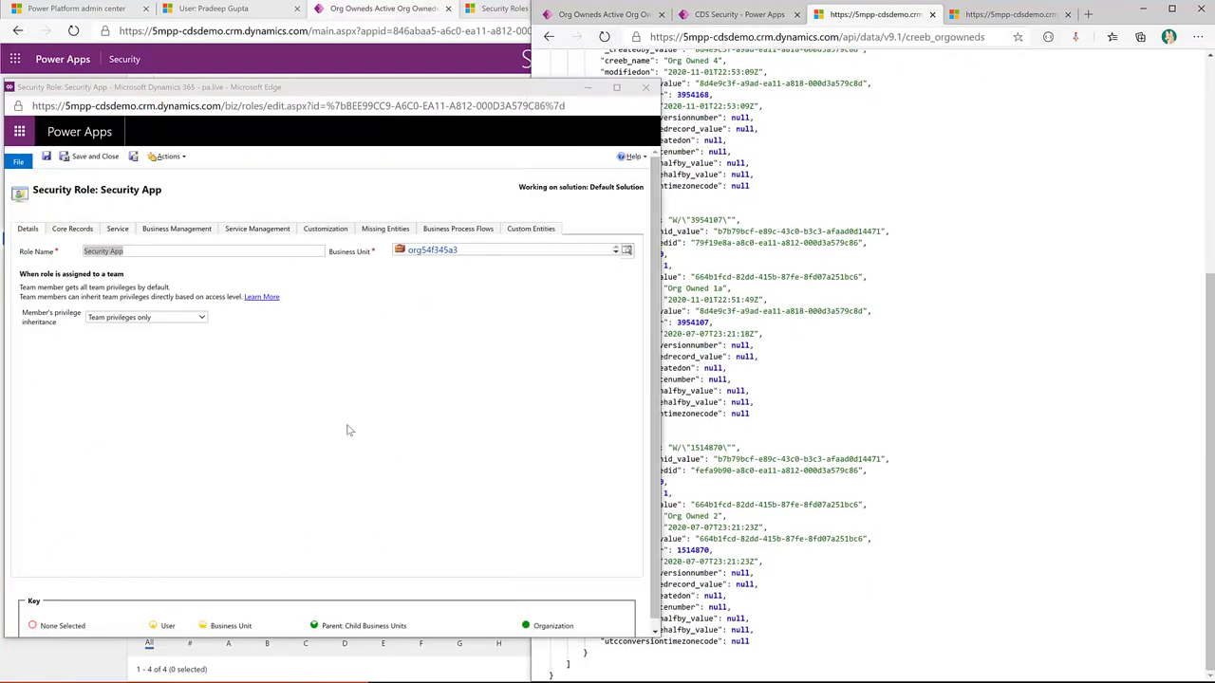
{"action": "left_click", "coordinate": [531, 229]}
- Reload the test user's Org Owned list, open the Org Owned 4 record, and delete it
{"action": "left_click", "coordinate": [623, 17]}
{"action": "left_click", "coordinate": [619, 16]}
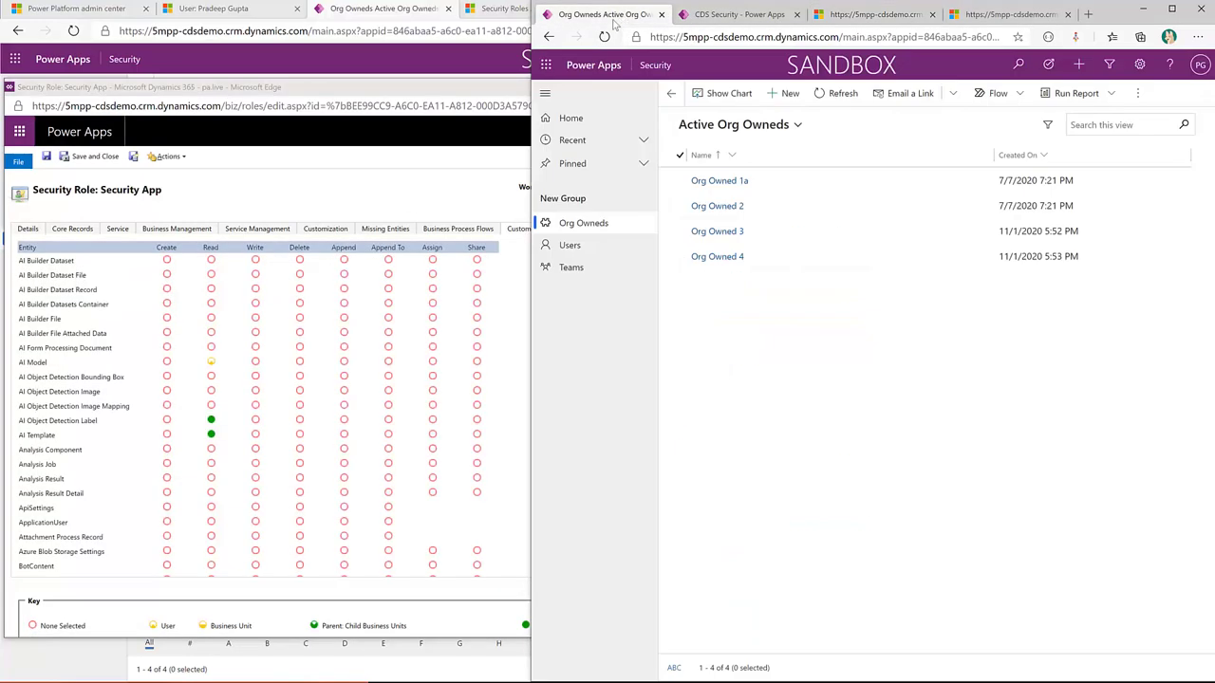
{"action": "left_click", "coordinate": [605, 36]}
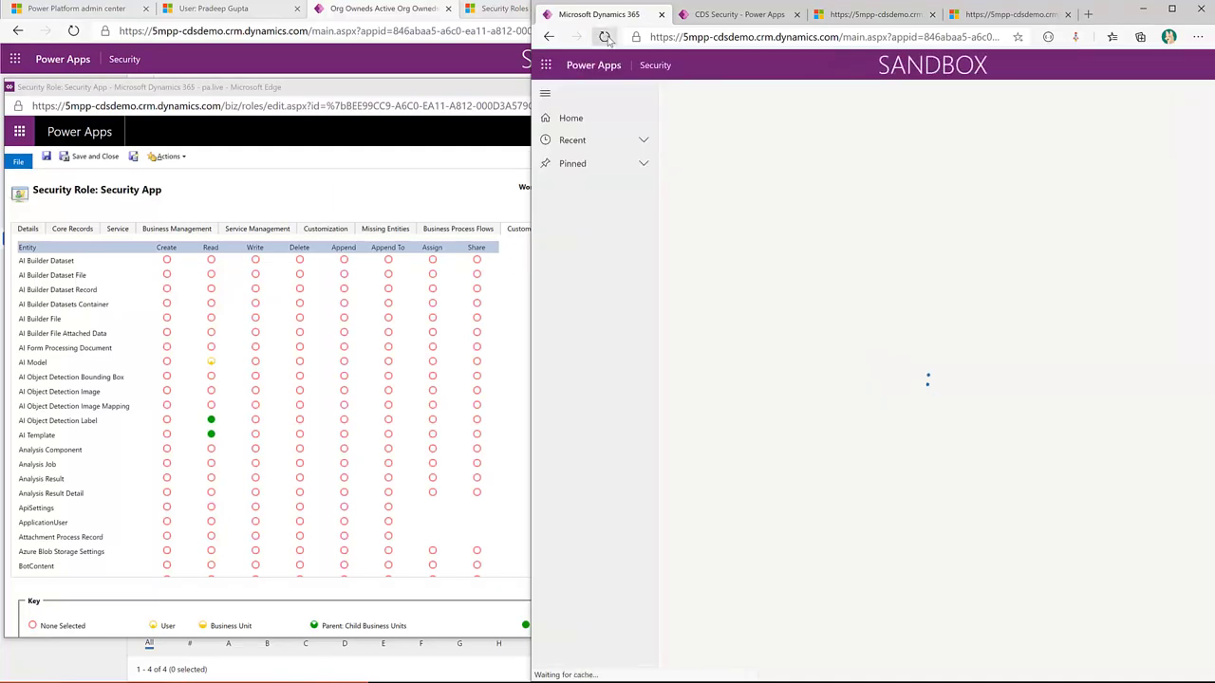
{"action": "double_click", "coordinate": [812, 260]}
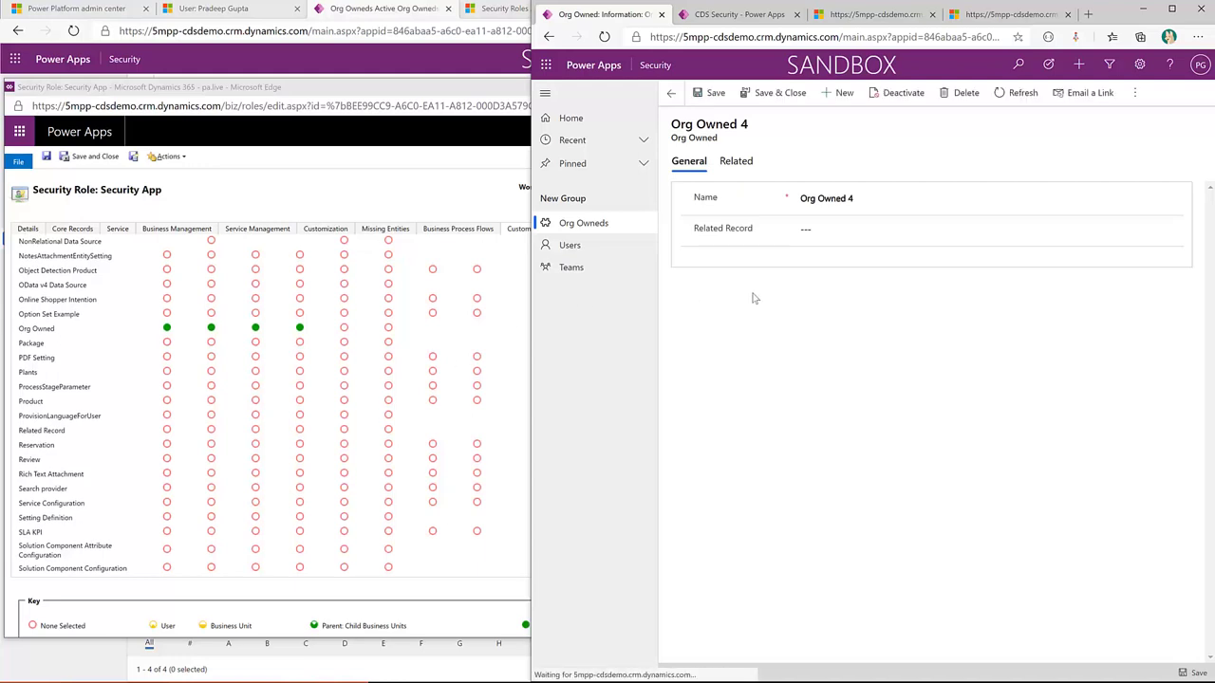
{"action": "left_click", "coordinate": [960, 95]}
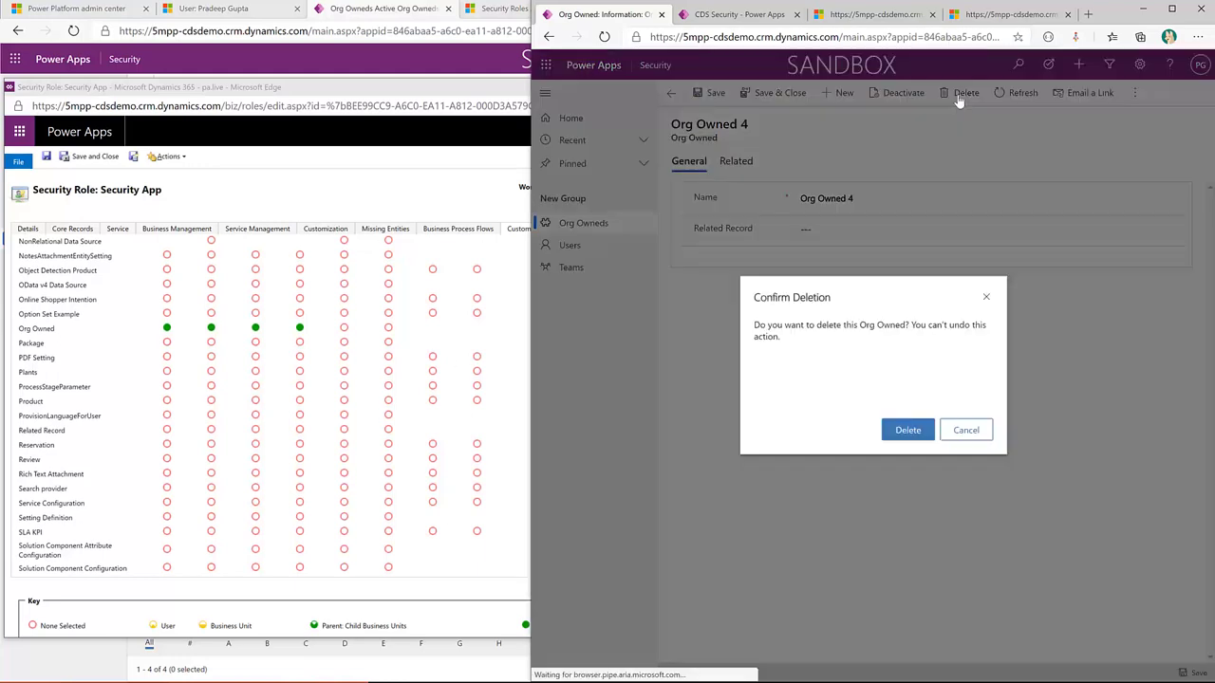
{"action": "left_click", "coordinate": [907, 432]}
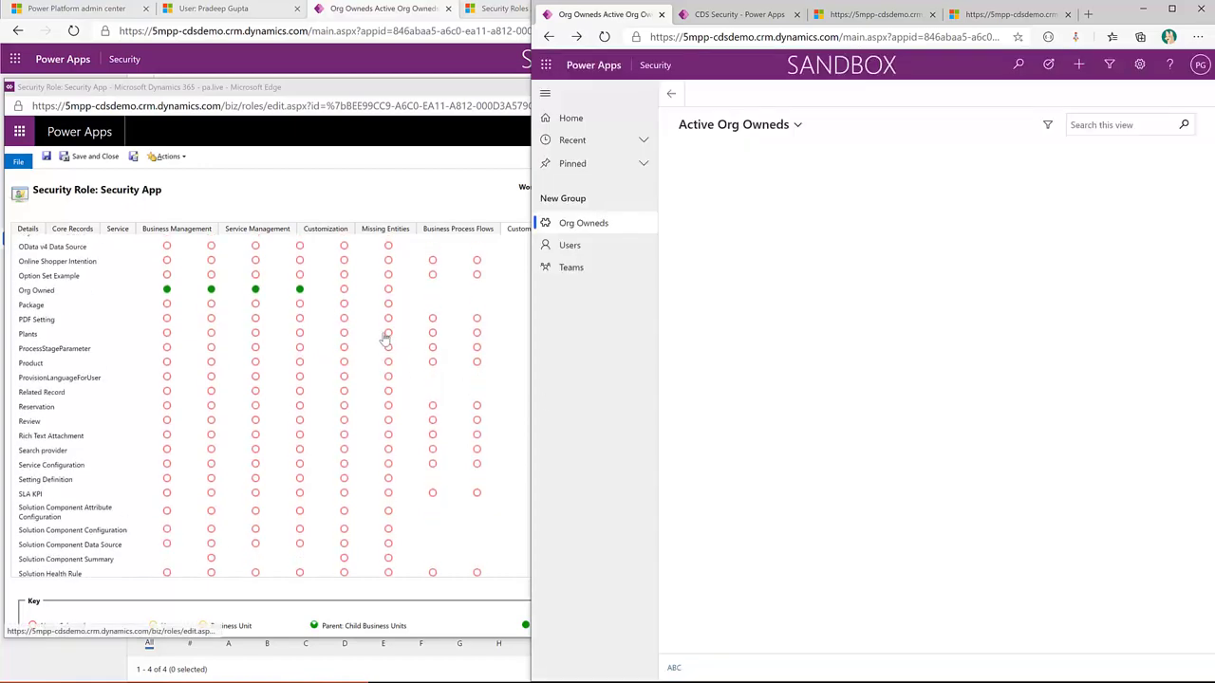
- Open the Org Owned 3 record as the test user and look up the choices for its Related Record field
{"action": "scroll", "coordinate": [380, 332], "scroll_direction": "up", "scroll_amount": 15}
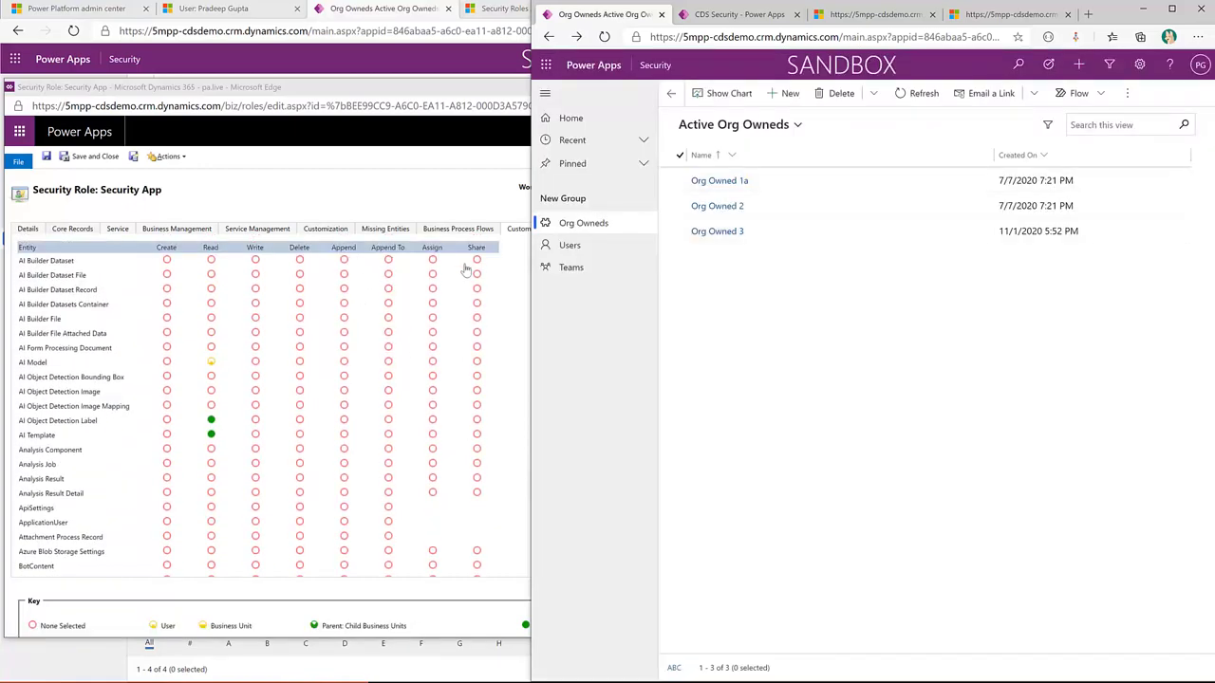
{"action": "left_click", "coordinate": [776, 231]}
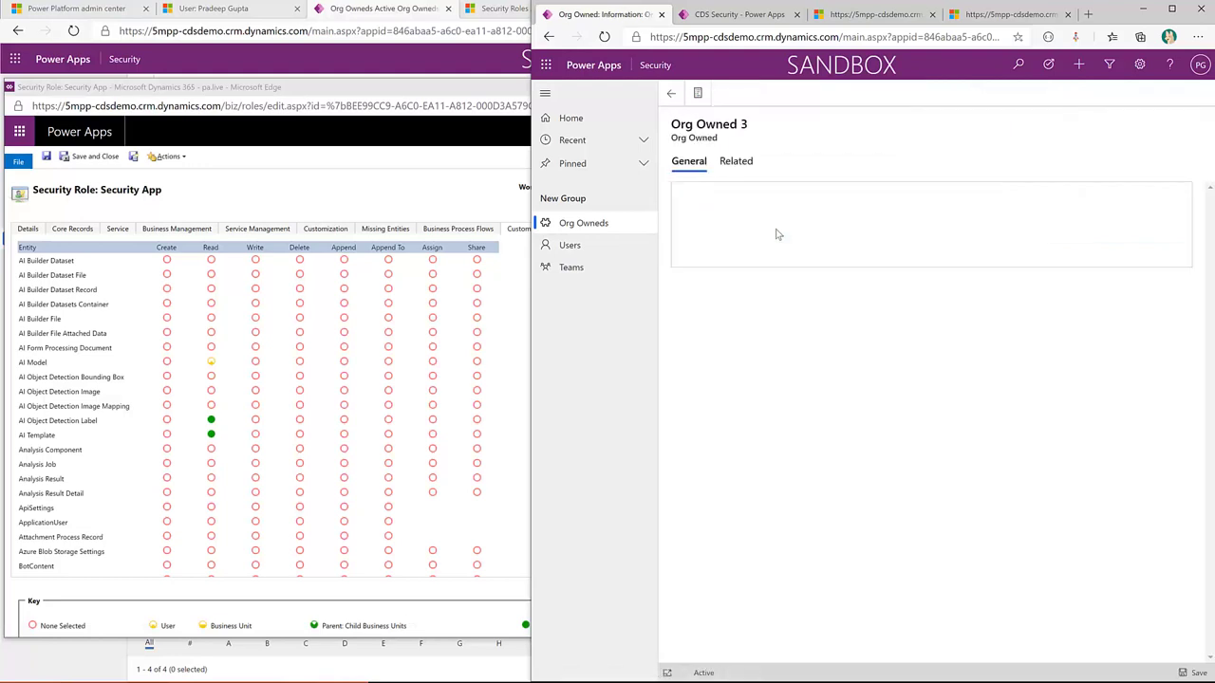
{"action": "left_click", "coordinate": [1174, 231]}
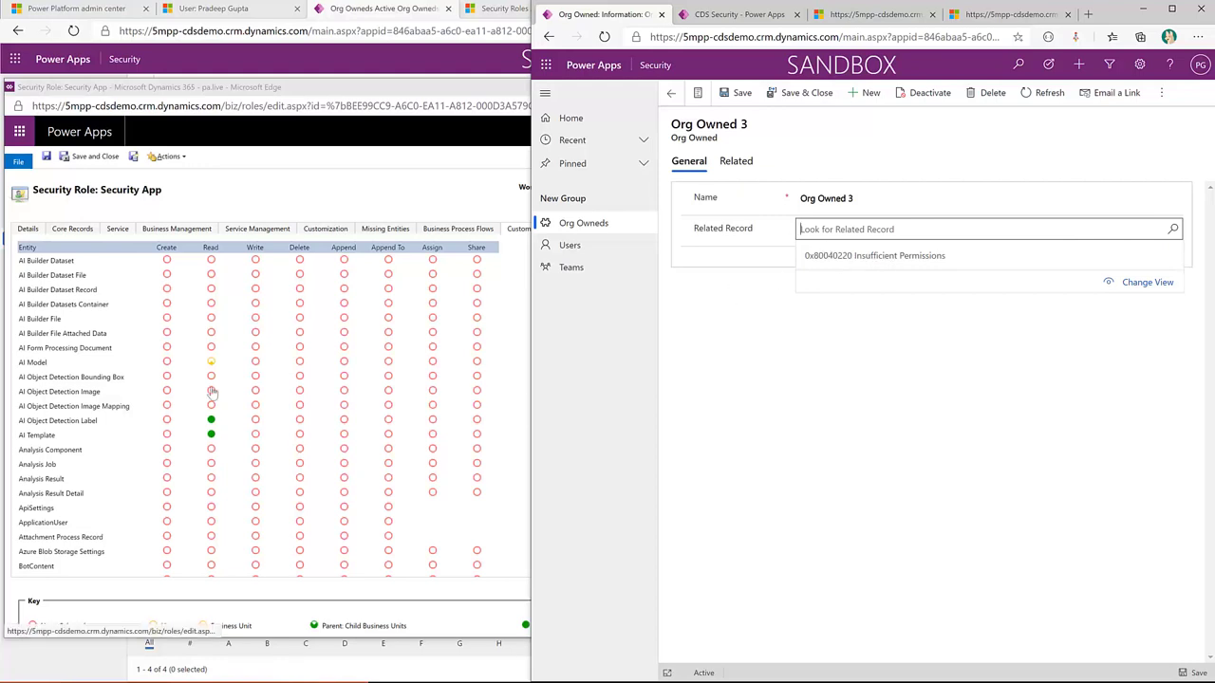
- Grant the Security App role organization-level Read on the Related Record entity, saving the role
{"action": "scroll", "coordinate": [211, 392], "scroll_direction": "down", "scroll_amount": 5}
{"action": "scroll", "coordinate": [212, 392], "scroll_direction": "down", "scroll_amount": 10}
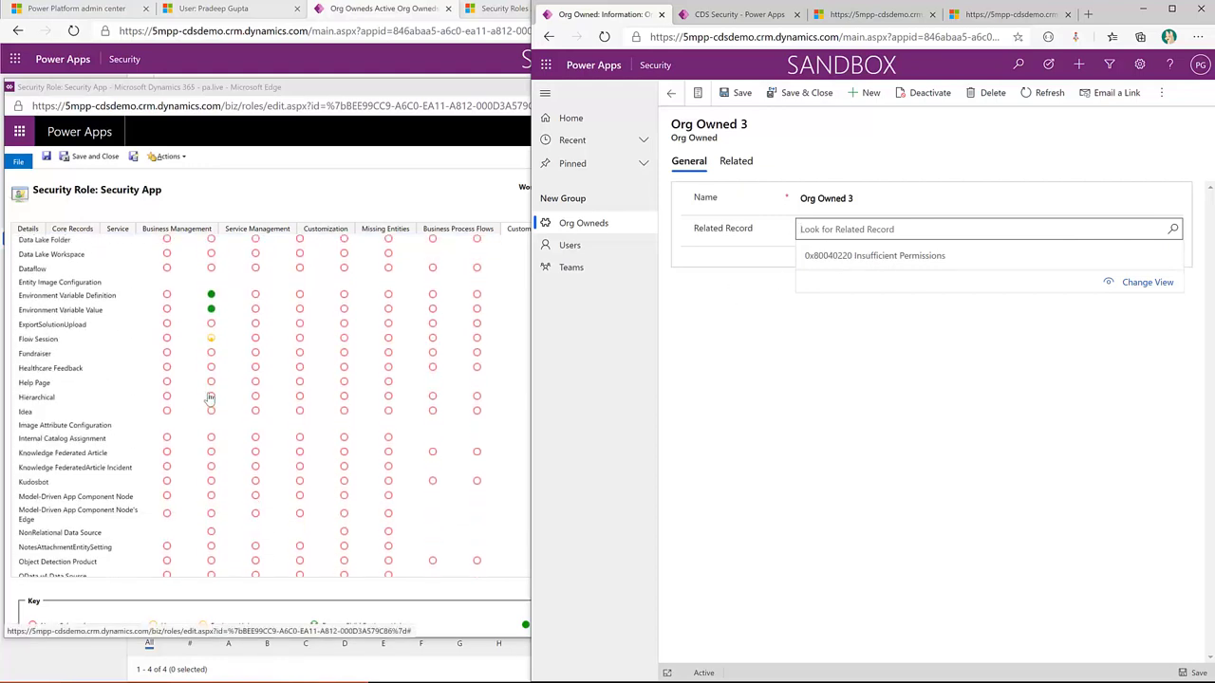
{"action": "scroll", "coordinate": [138, 375], "scroll_direction": "up", "scroll_amount": 5}
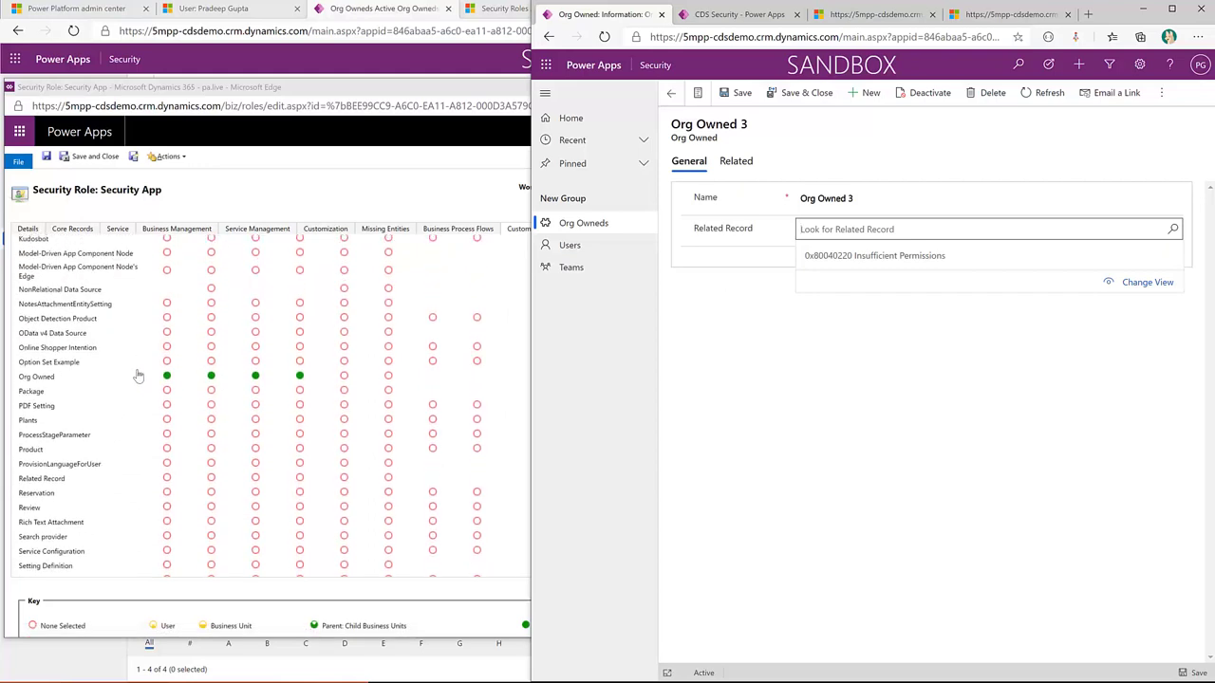
{"action": "scroll", "coordinate": [142, 375], "scroll_direction": "down", "scroll_amount": 3}
{"action": "scroll", "coordinate": [142, 375], "scroll_direction": "down", "scroll_amount": 1}
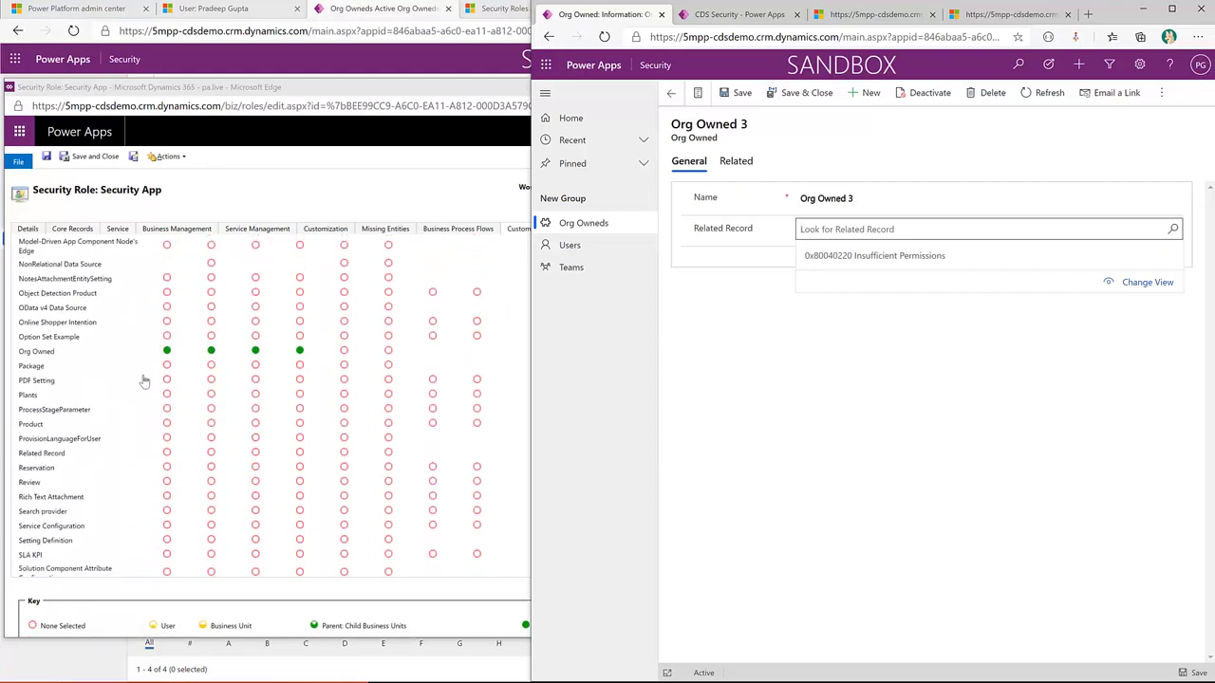
{"action": "scroll", "coordinate": [177, 453], "scroll_direction": "up", "scroll_amount": 10}
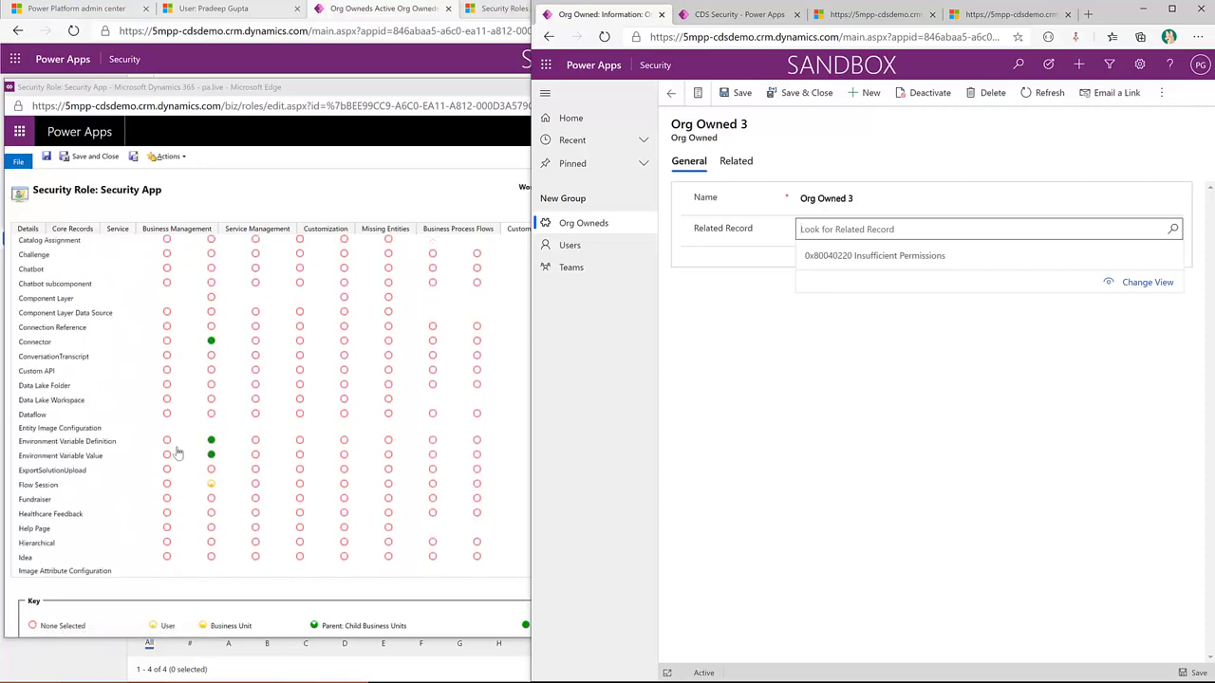
{"action": "scroll", "coordinate": [214, 278], "scroll_direction": "down", "scroll_amount": 10}
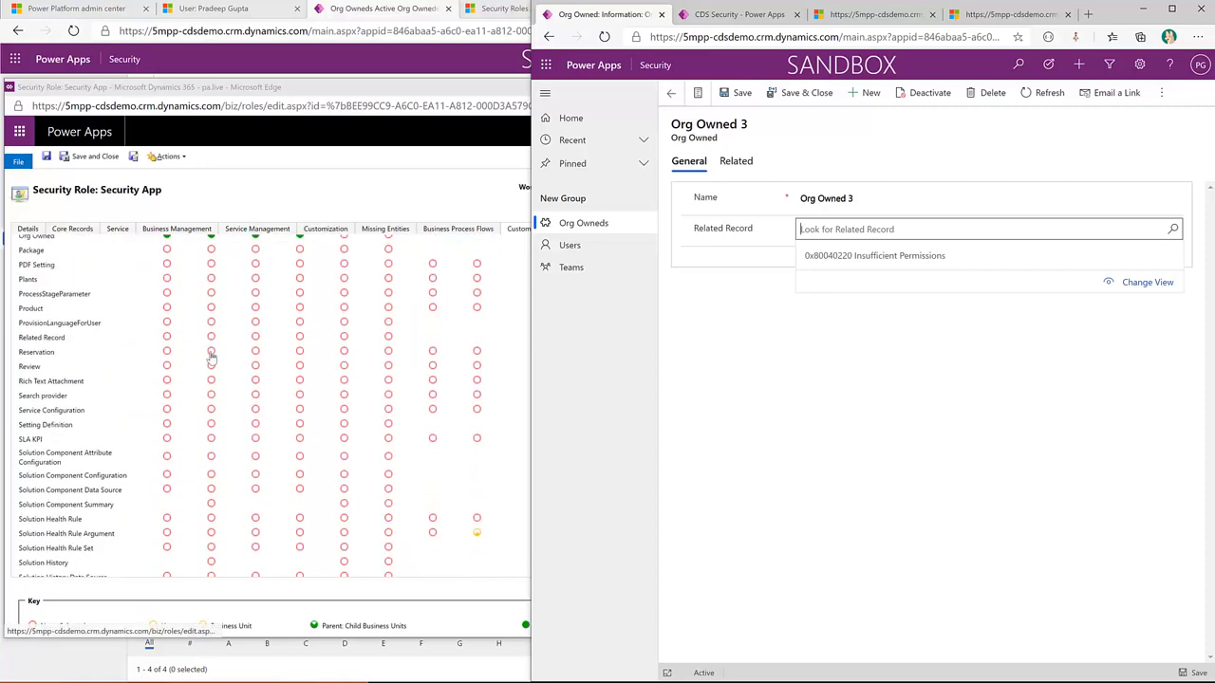
{"action": "left_click", "coordinate": [214, 340]}
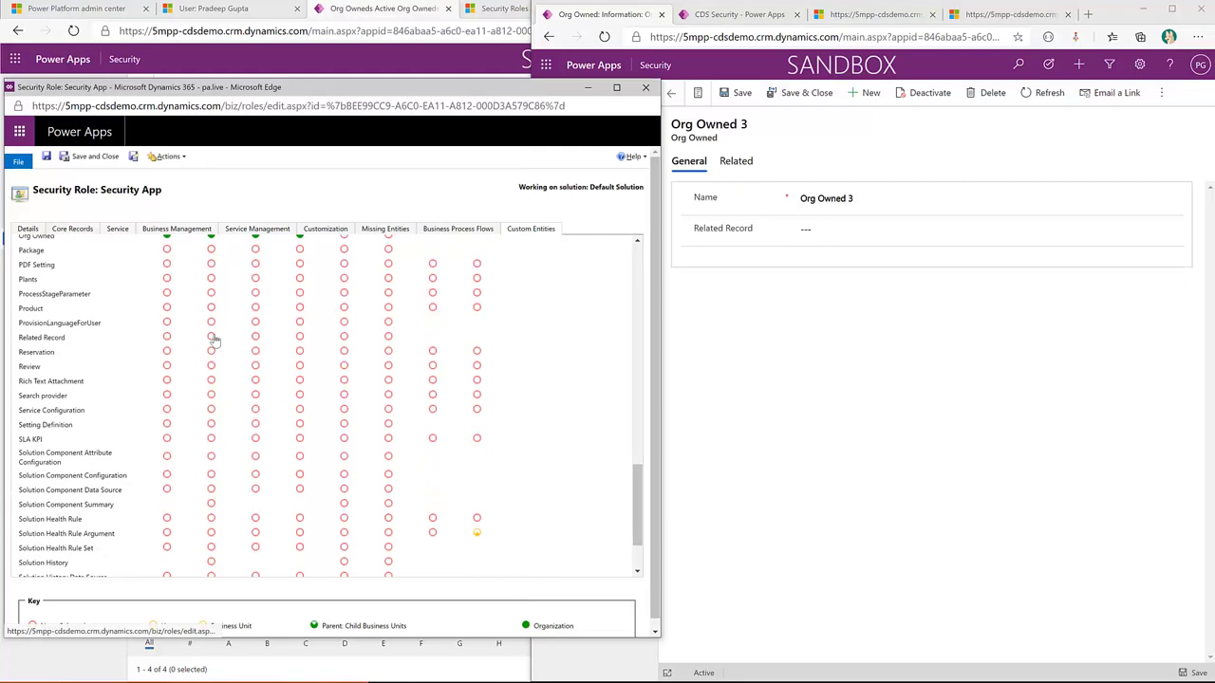
{"action": "left_click", "coordinate": [45, 157]}
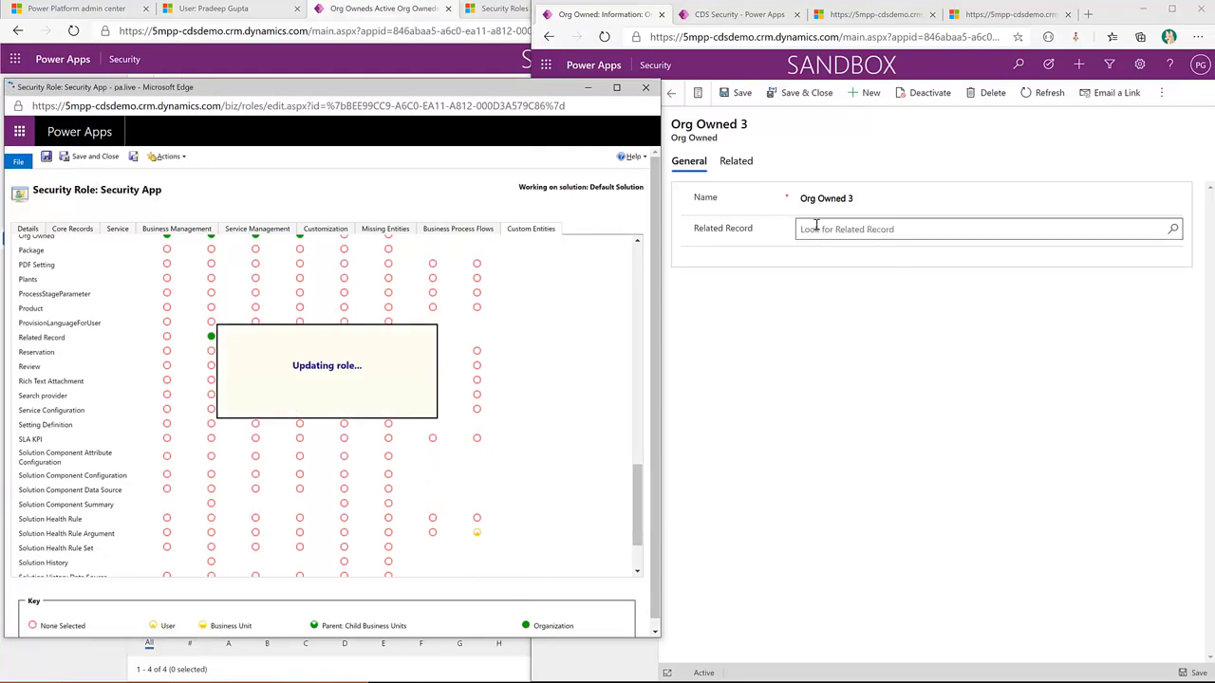
- Reload the Org Owned 3 record as the test user, and show the Security App role's custom entity privileges again
{"action": "left_click", "coordinate": [637, 67]}
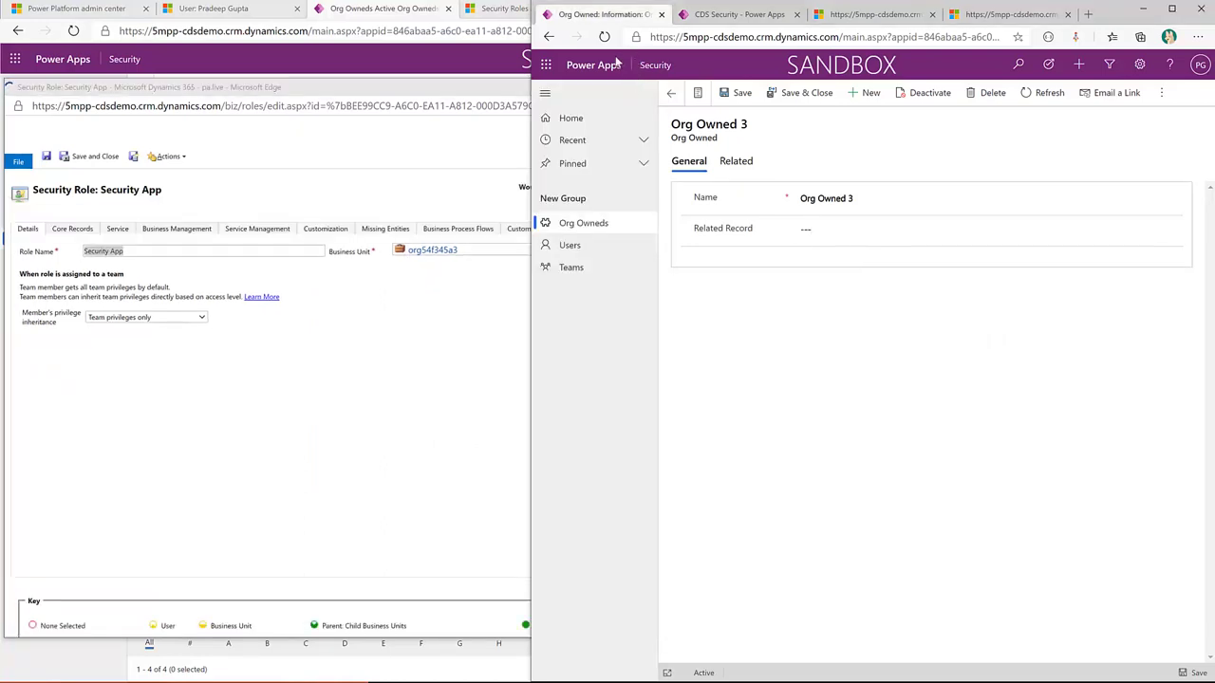
{"action": "left_click", "coordinate": [604, 37]}
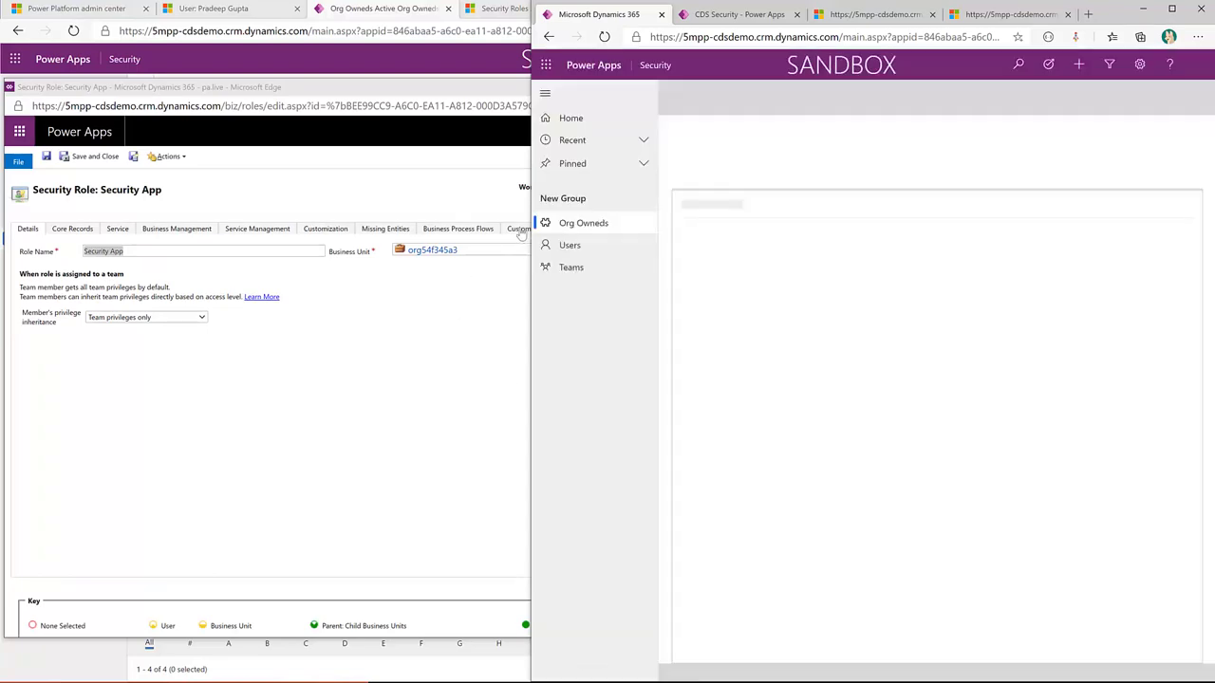
{"action": "left_click", "coordinate": [480, 266]}
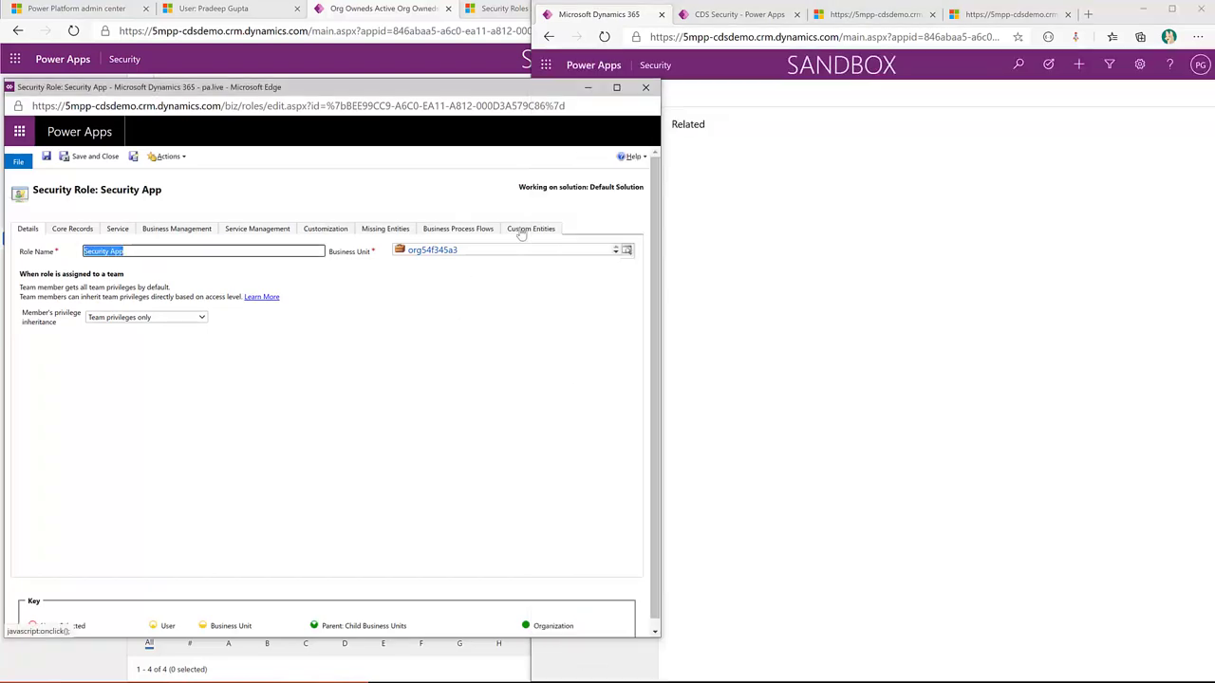
{"action": "left_click", "coordinate": [521, 232]}
{"action": "left_click", "coordinate": [957, 414]}
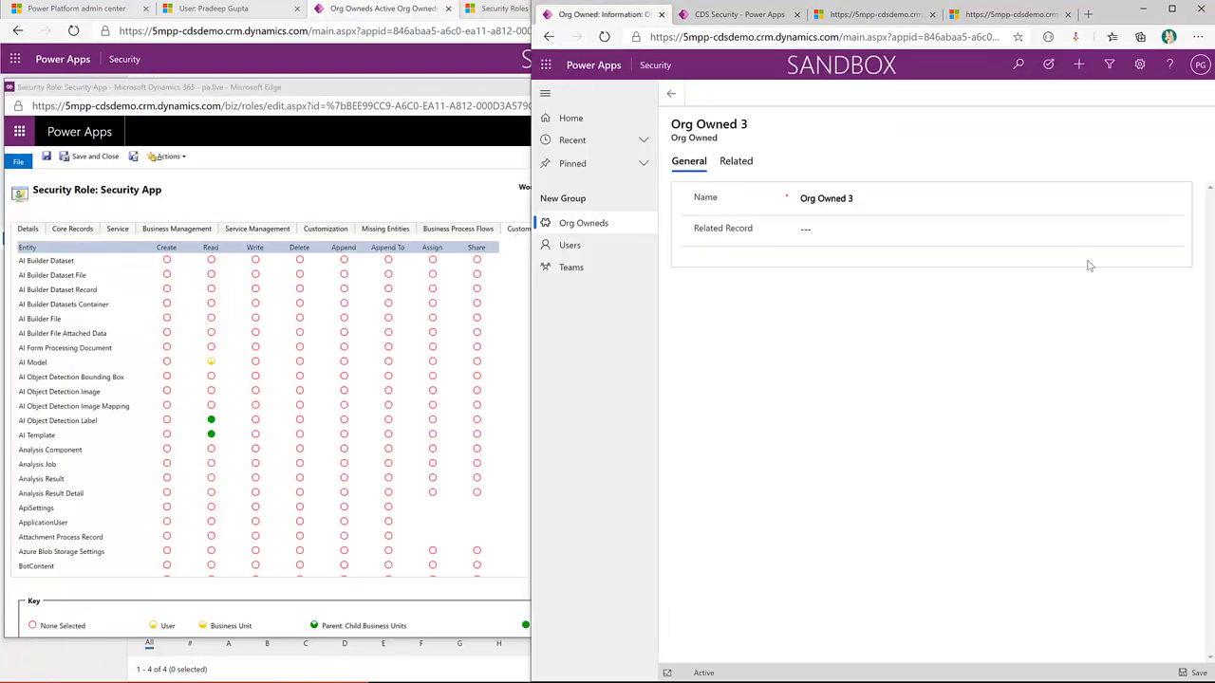
- Try to save Org Owned 3 with Record 1 as its Related Record, and review the error details before dismissing them
{"action": "left_click", "coordinate": [1169, 230]}
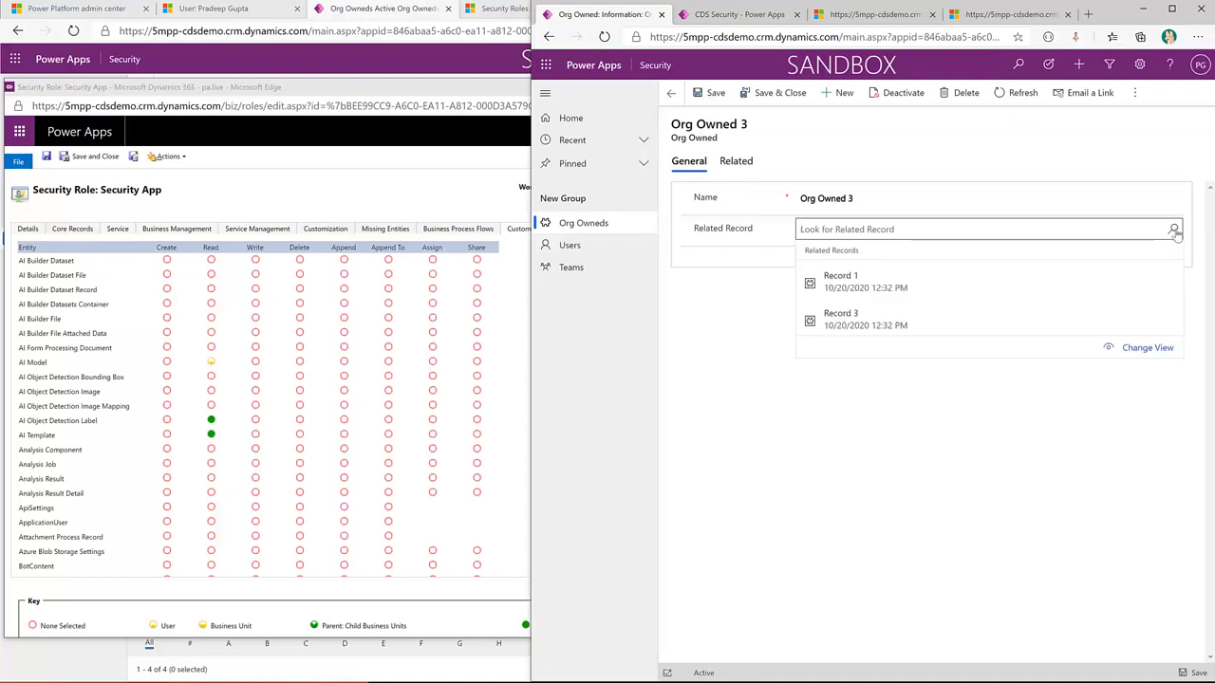
{"action": "left_click", "coordinate": [900, 292]}
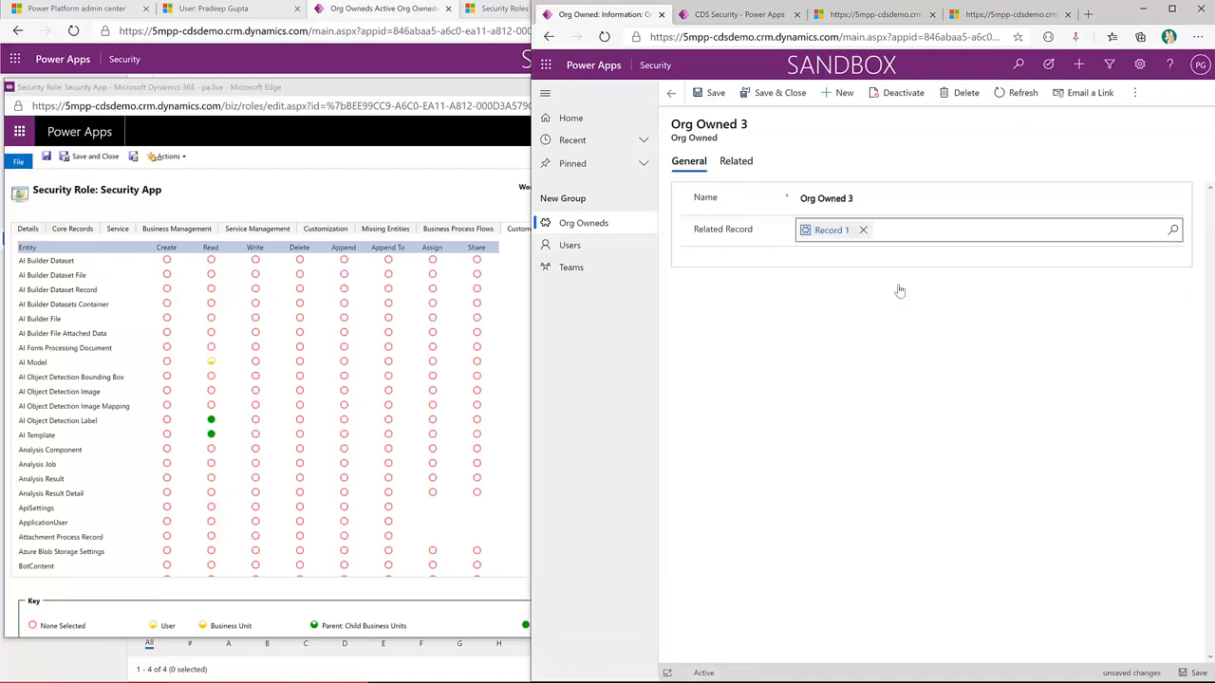
{"action": "left_click", "coordinate": [709, 93]}
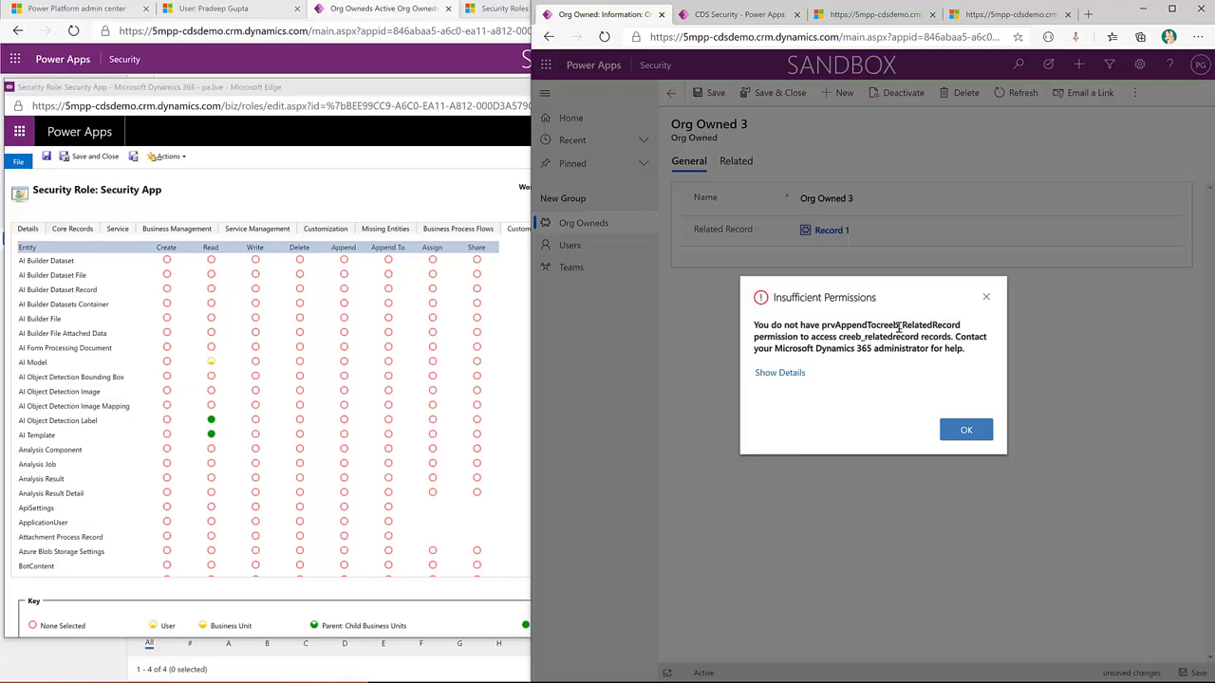
{"action": "left_click", "coordinate": [779, 373]}
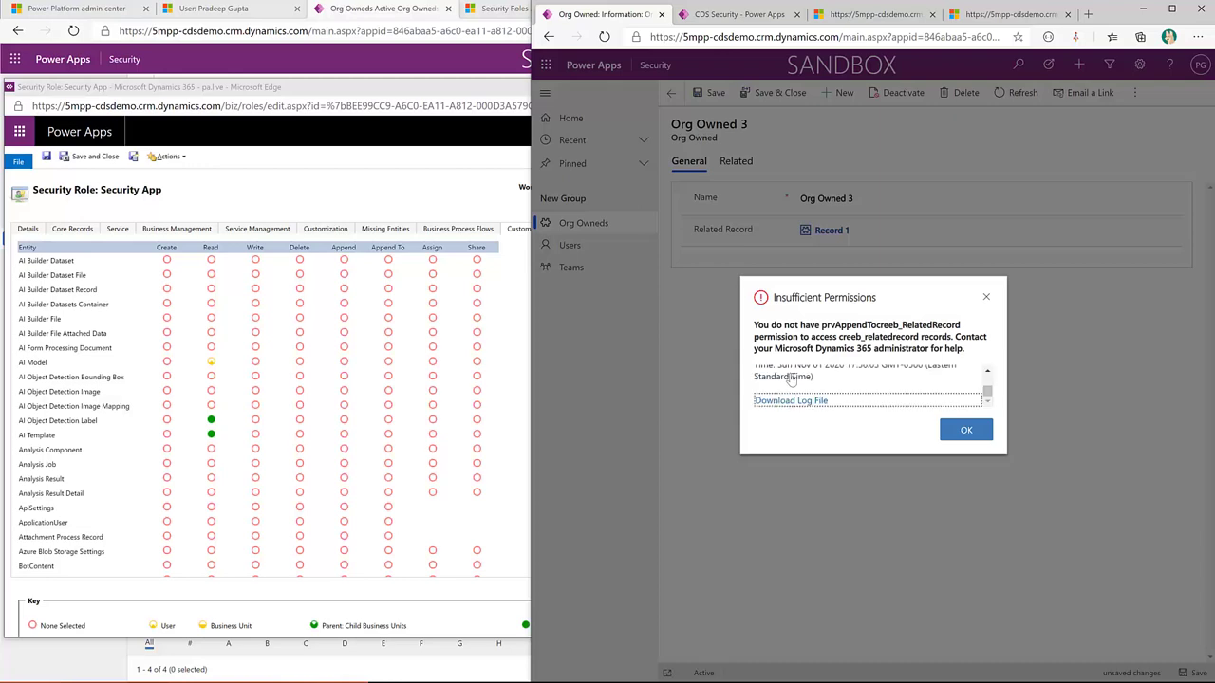
{"action": "scroll", "coordinate": [855, 380], "scroll_direction": "down", "scroll_amount": 3}
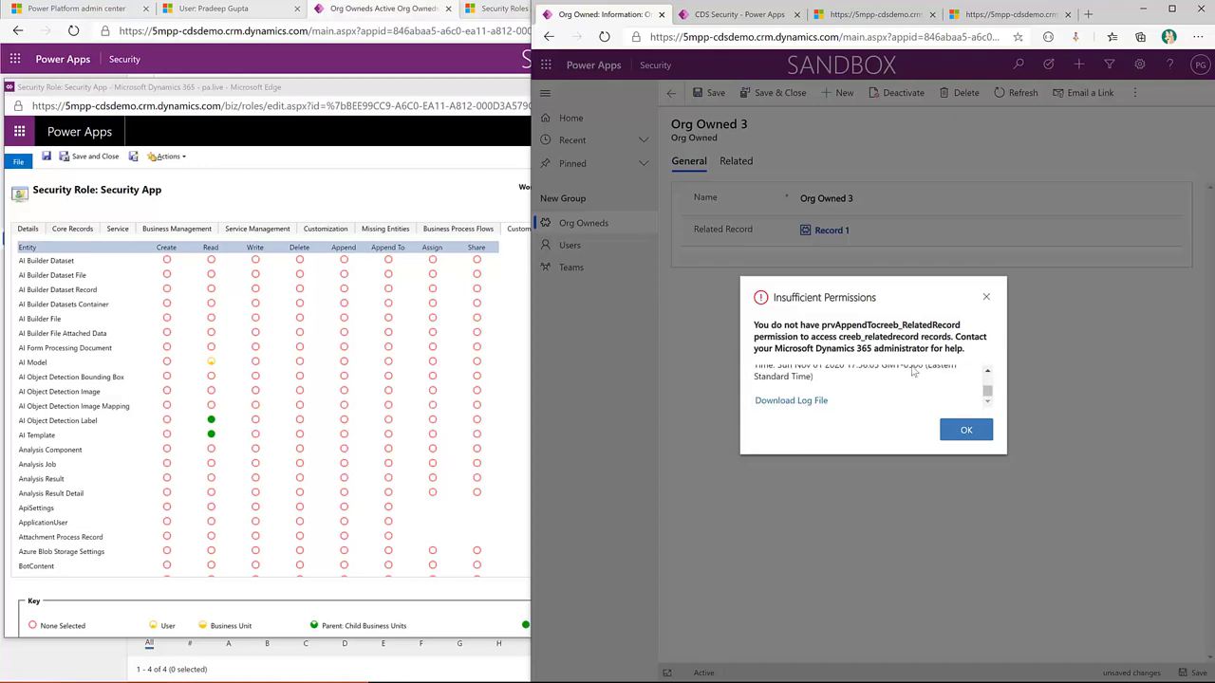
{"action": "left_click", "coordinate": [985, 298]}
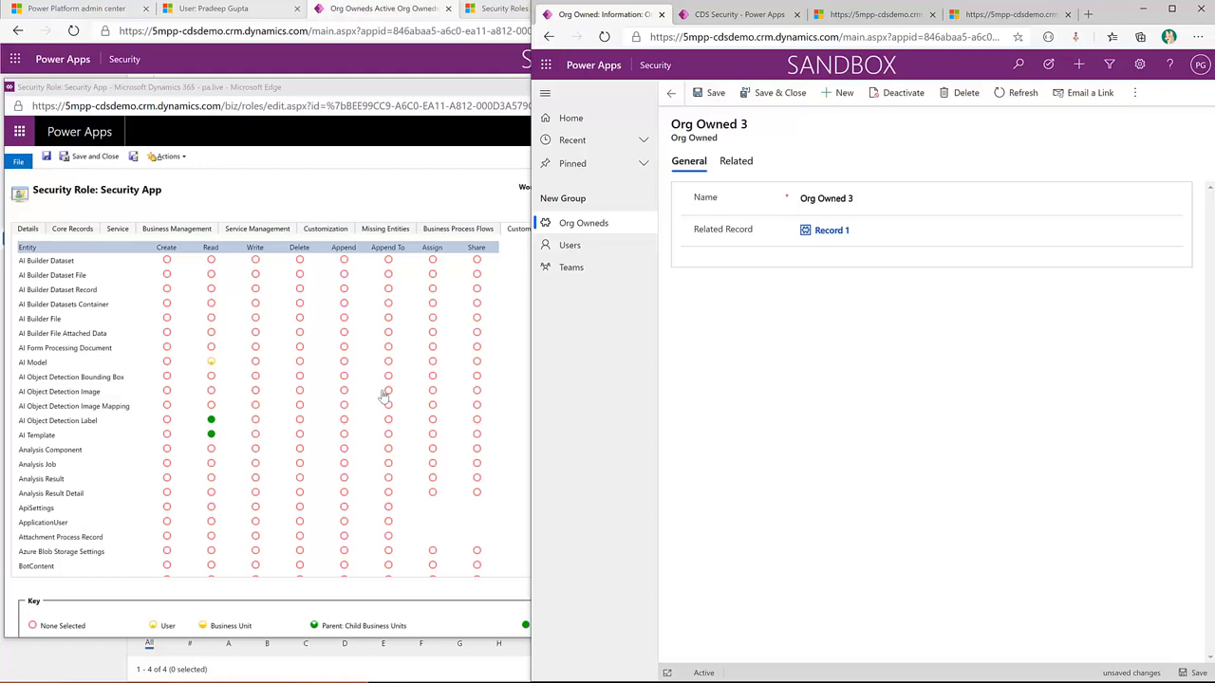
- Grant the Security App role organization-level Append To on Related Record and Append on Org Owned, saving the role
{"action": "scroll", "coordinate": [297, 441], "scroll_direction": "down", "scroll_amount": 15}
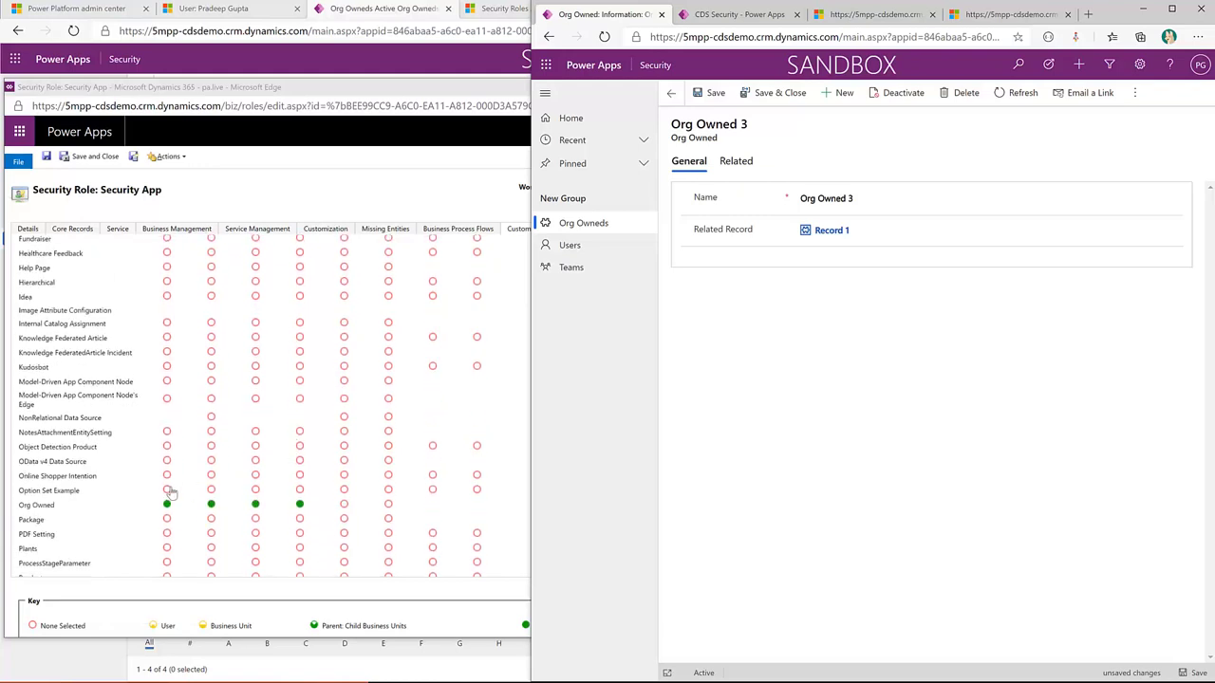
{"action": "scroll", "coordinate": [171, 493], "scroll_direction": "down", "scroll_amount": 1}
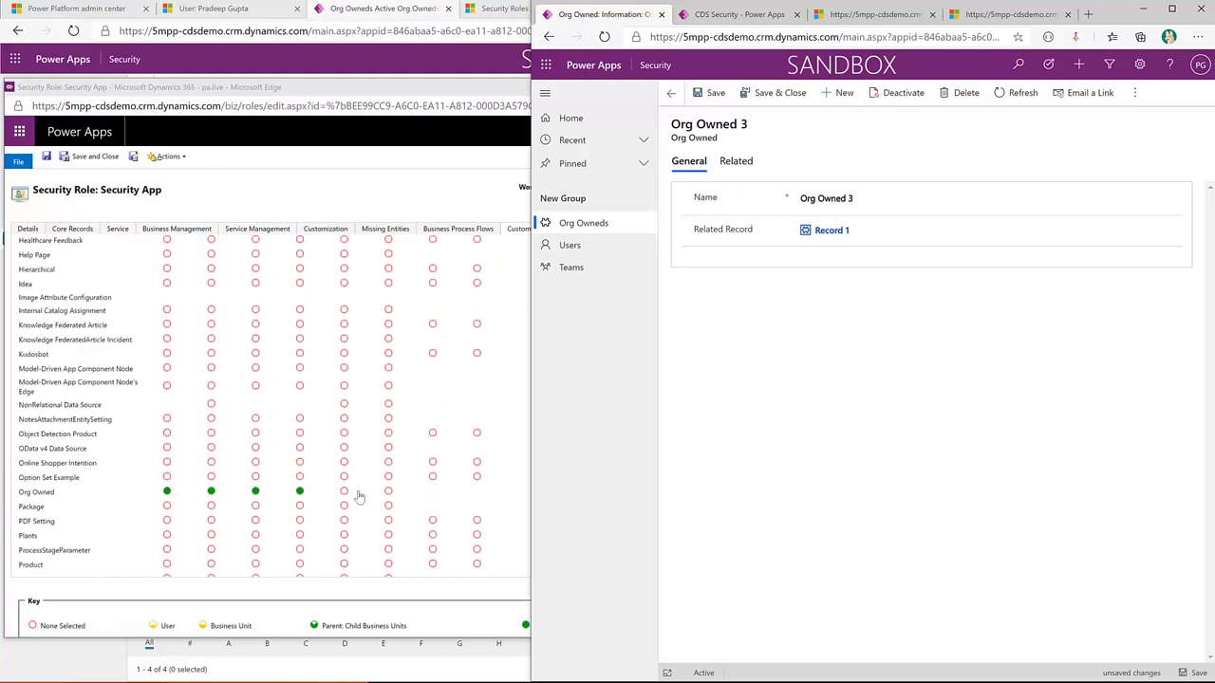
{"action": "scroll", "coordinate": [359, 497], "scroll_direction": "down", "scroll_amount": 3}
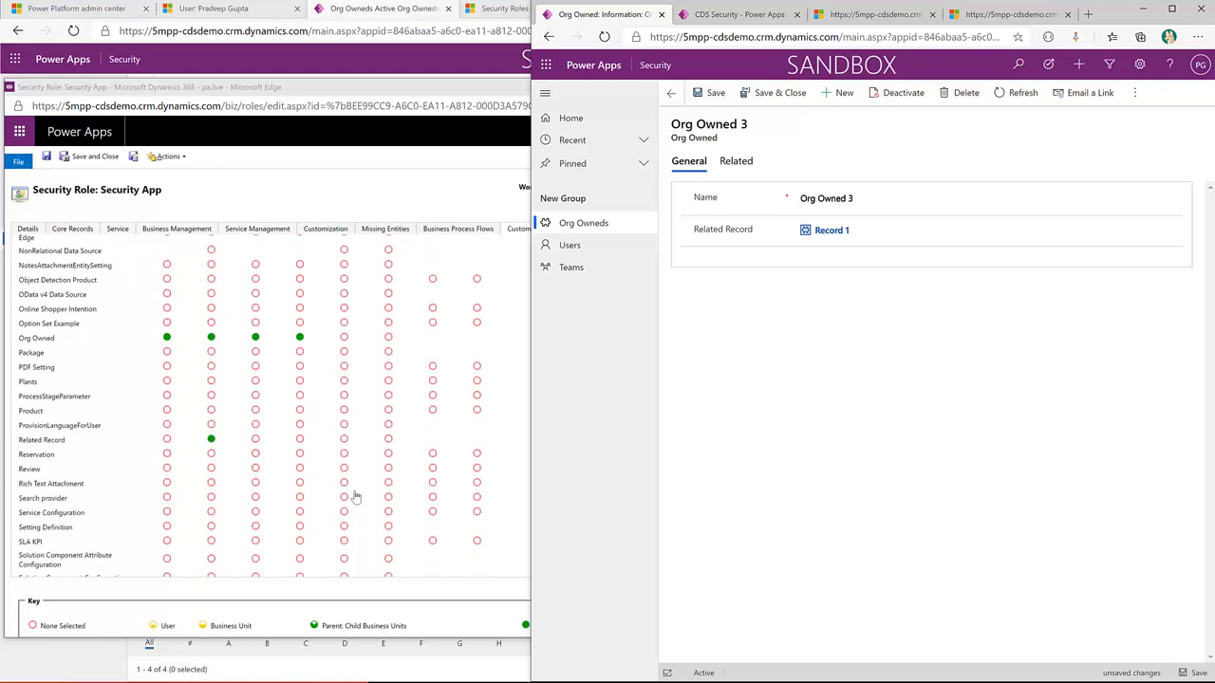
{"action": "left_click", "coordinate": [388, 445]}
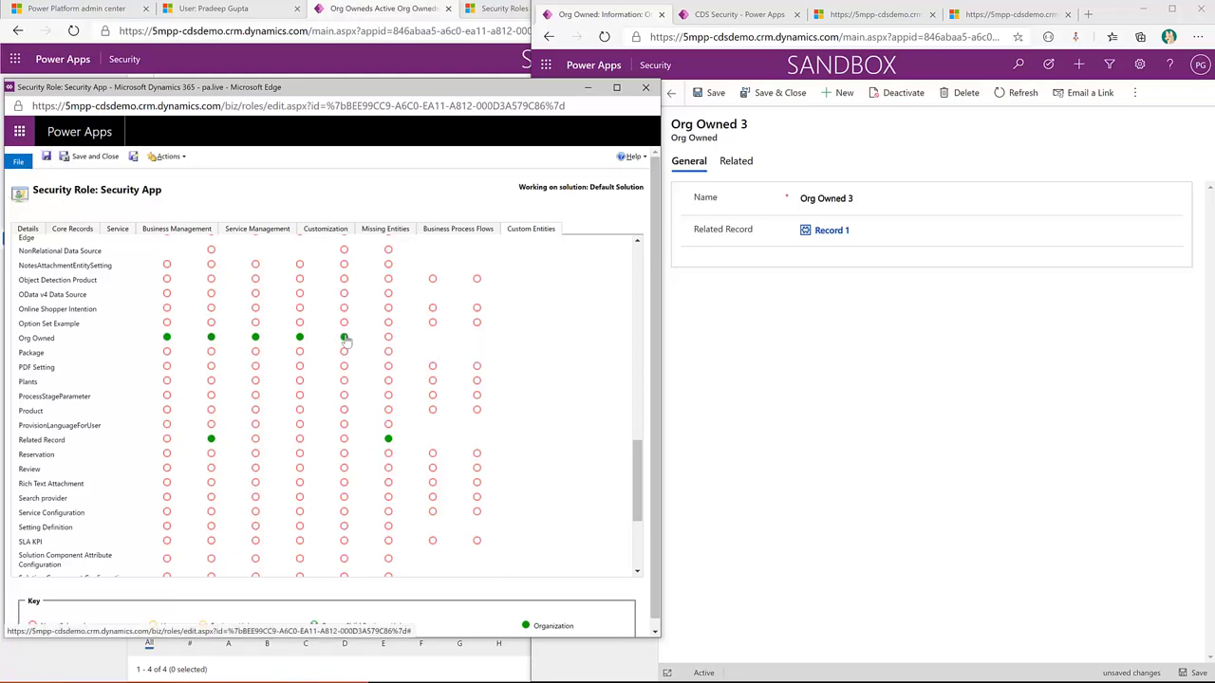
{"action": "left_click", "coordinate": [47, 158]}
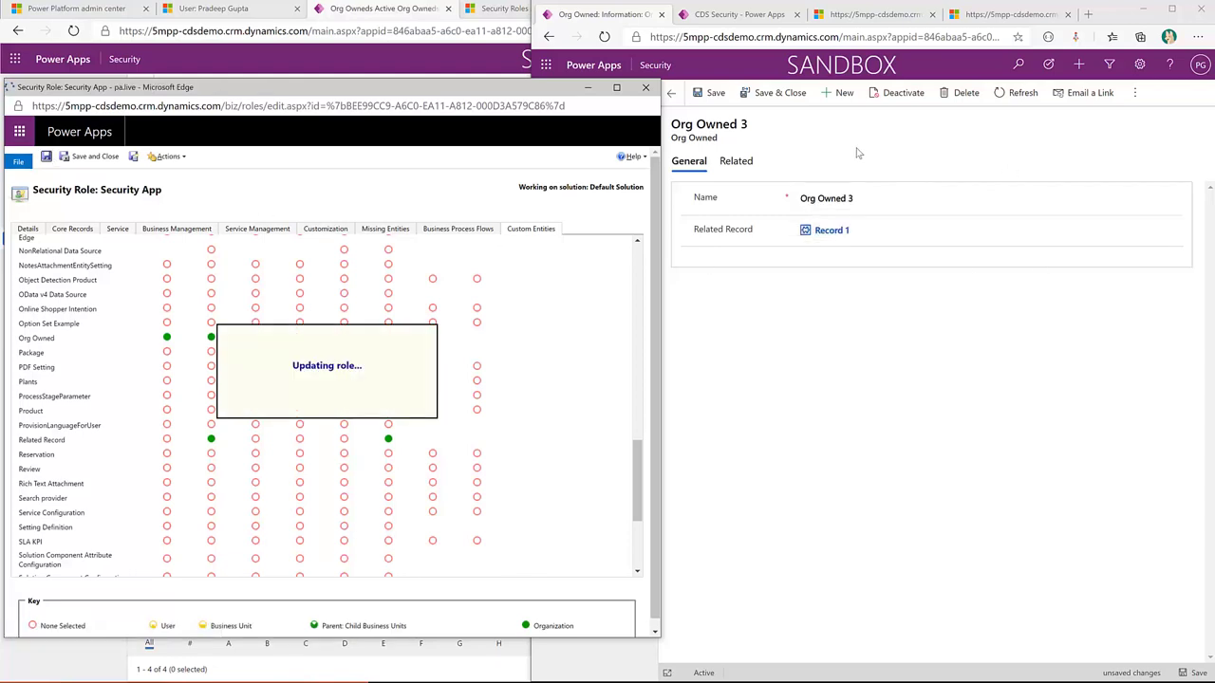
- Discard the test user's unsaved changes to Org Owned 3 and reopen the record from the Org Owneds list
{"action": "left_click", "coordinate": [835, 285]}
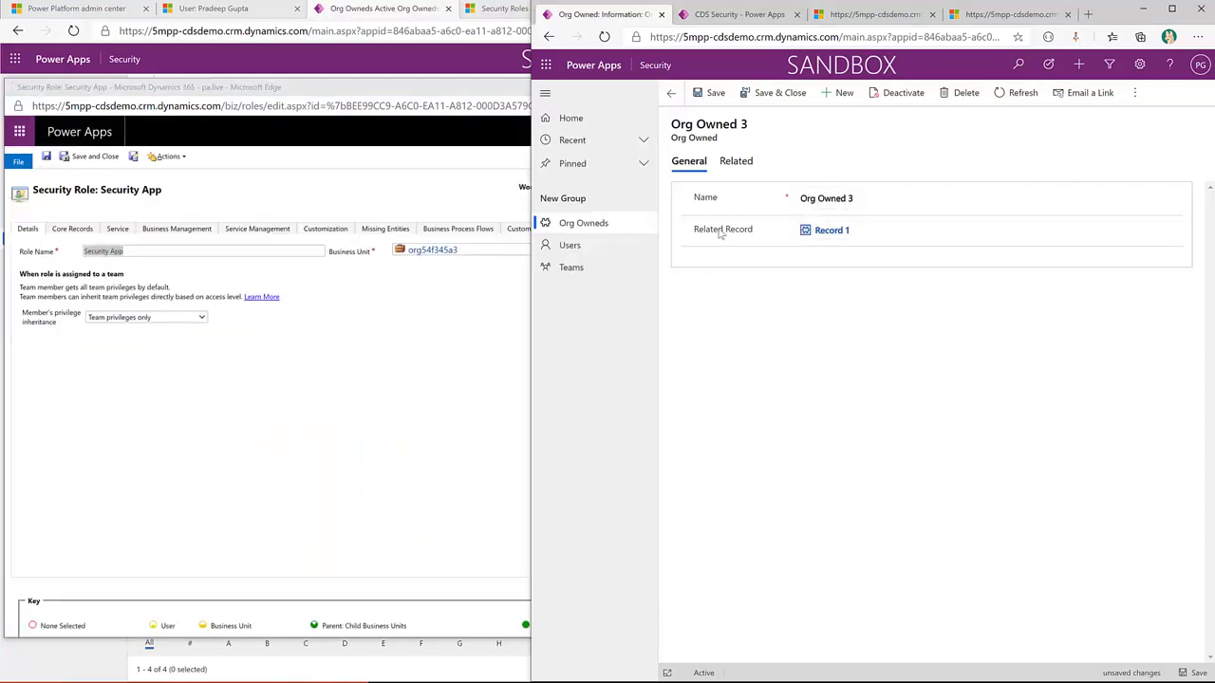
{"action": "left_click", "coordinate": [580, 226]}
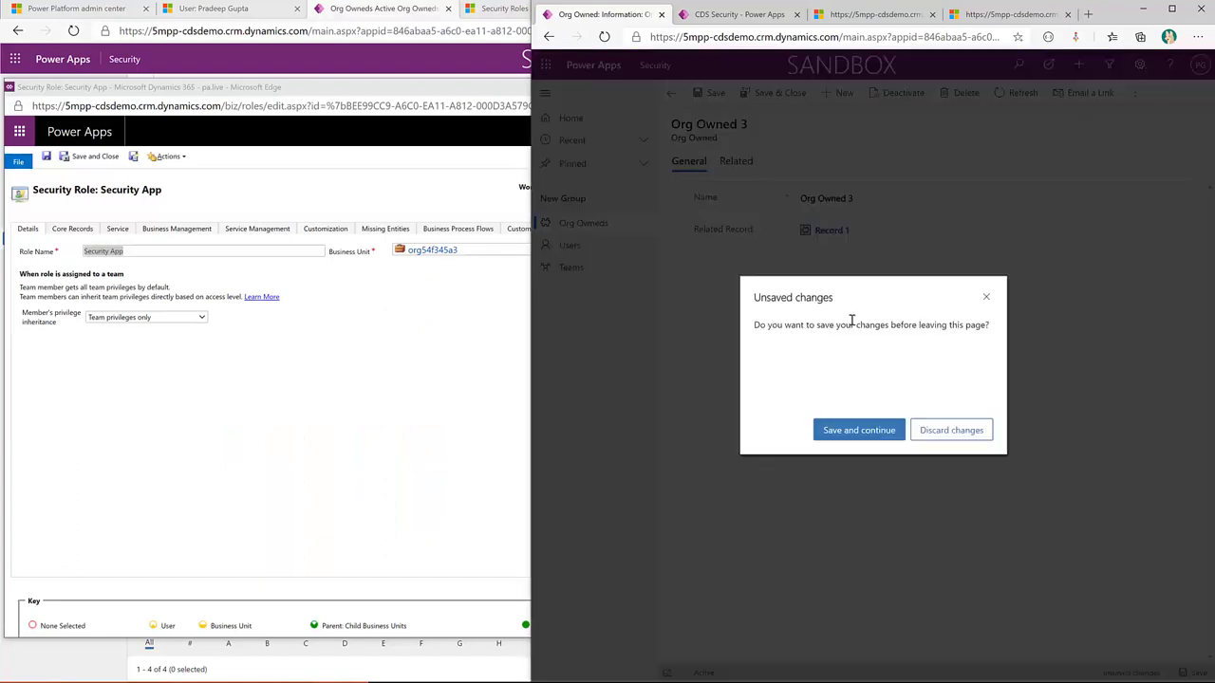
{"action": "left_click", "coordinate": [949, 430]}
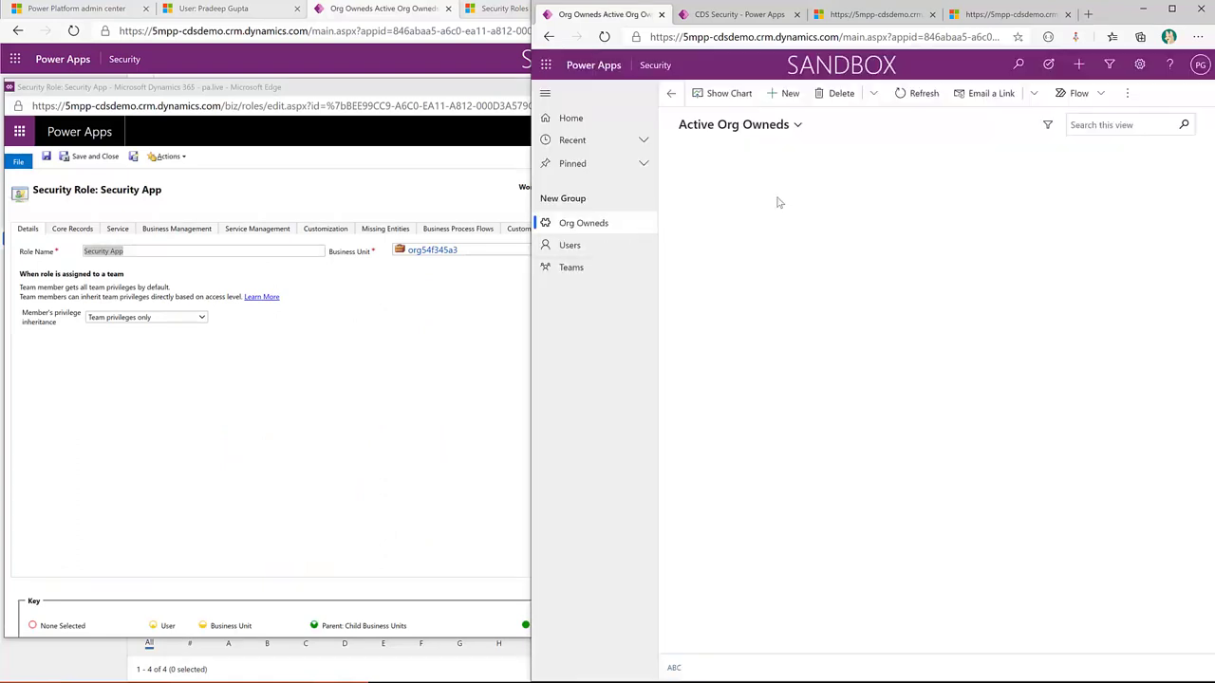
{"action": "left_click", "coordinate": [702, 233]}
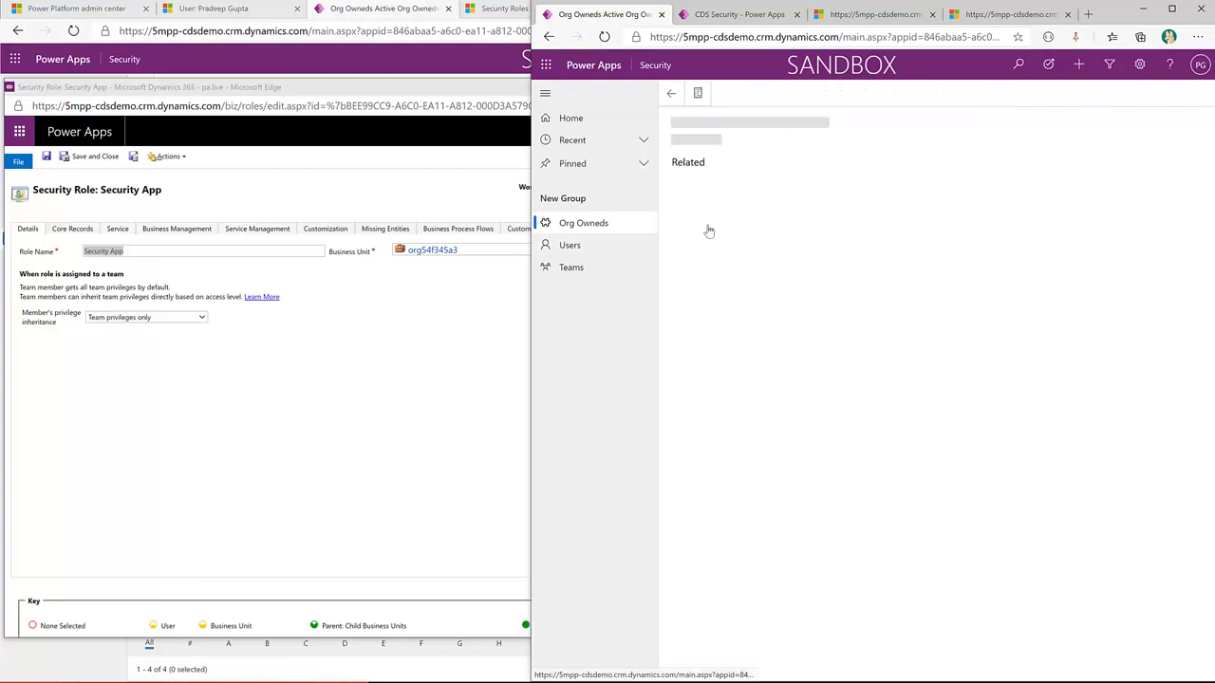
- Set the Related Record of Org Owned 3 to Record 1, save and close it, and reopen the record to check
{"action": "left_click", "coordinate": [1174, 230]}
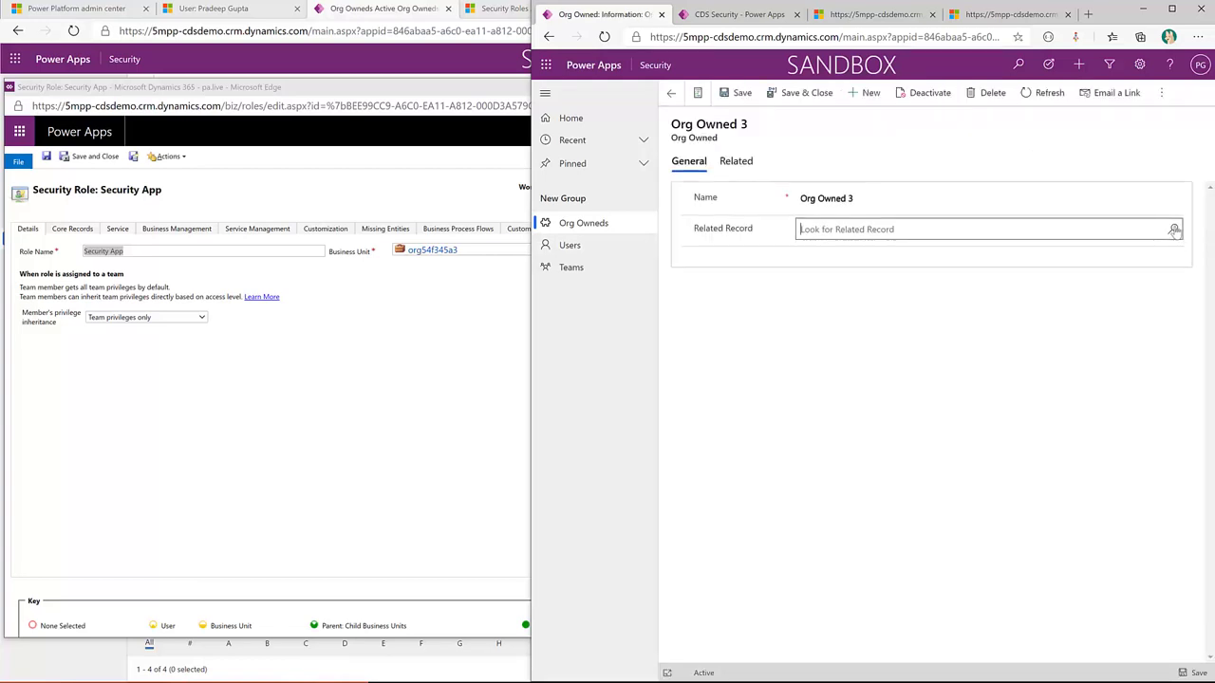
{"action": "left_click", "coordinate": [884, 285]}
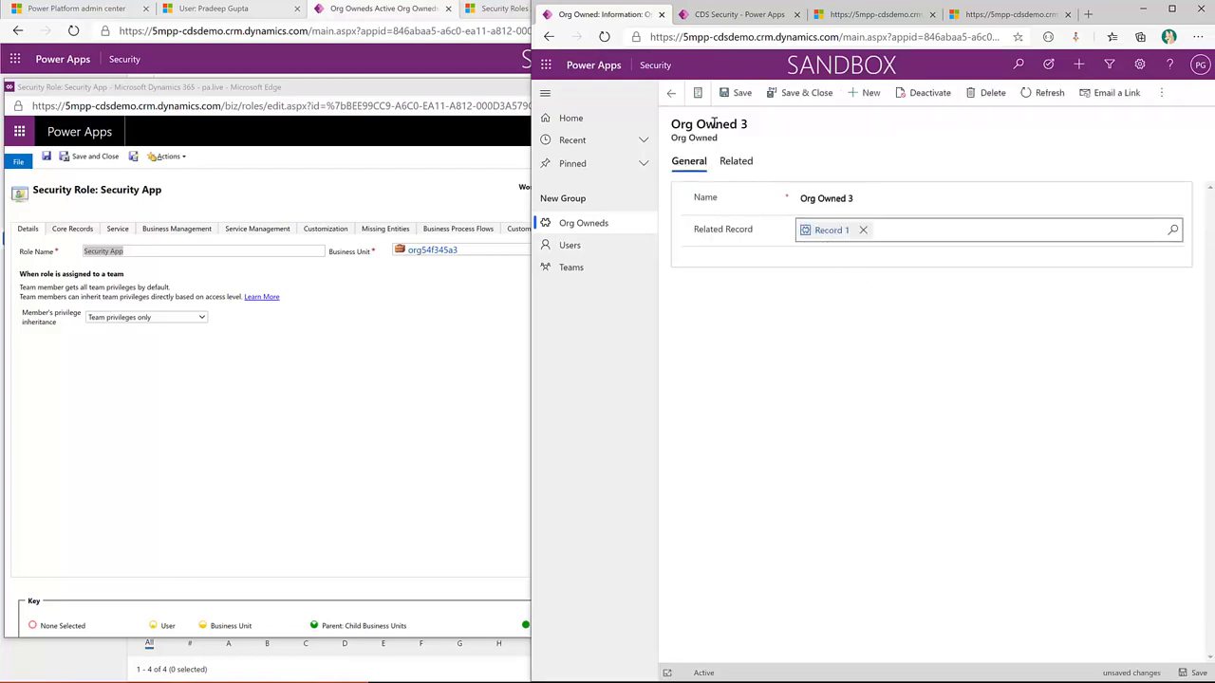
{"action": "left_click", "coordinate": [738, 95]}
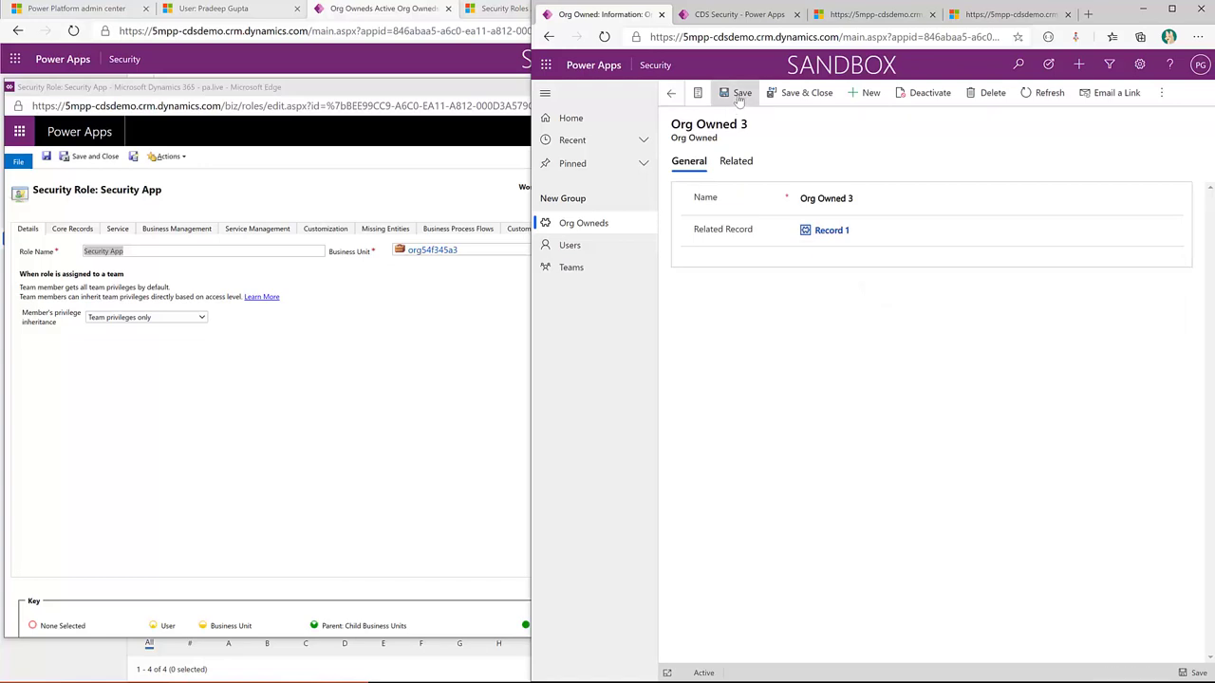
{"action": "left_click", "coordinate": [801, 92]}
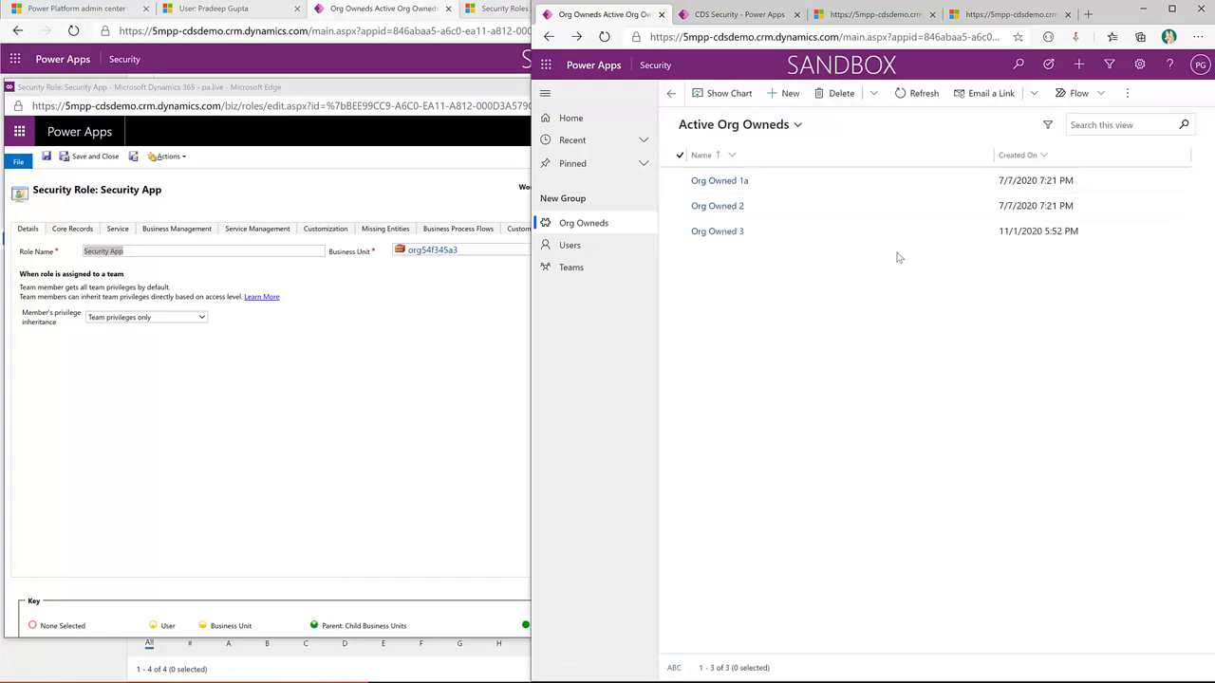
{"action": "left_click", "coordinate": [702, 231]}
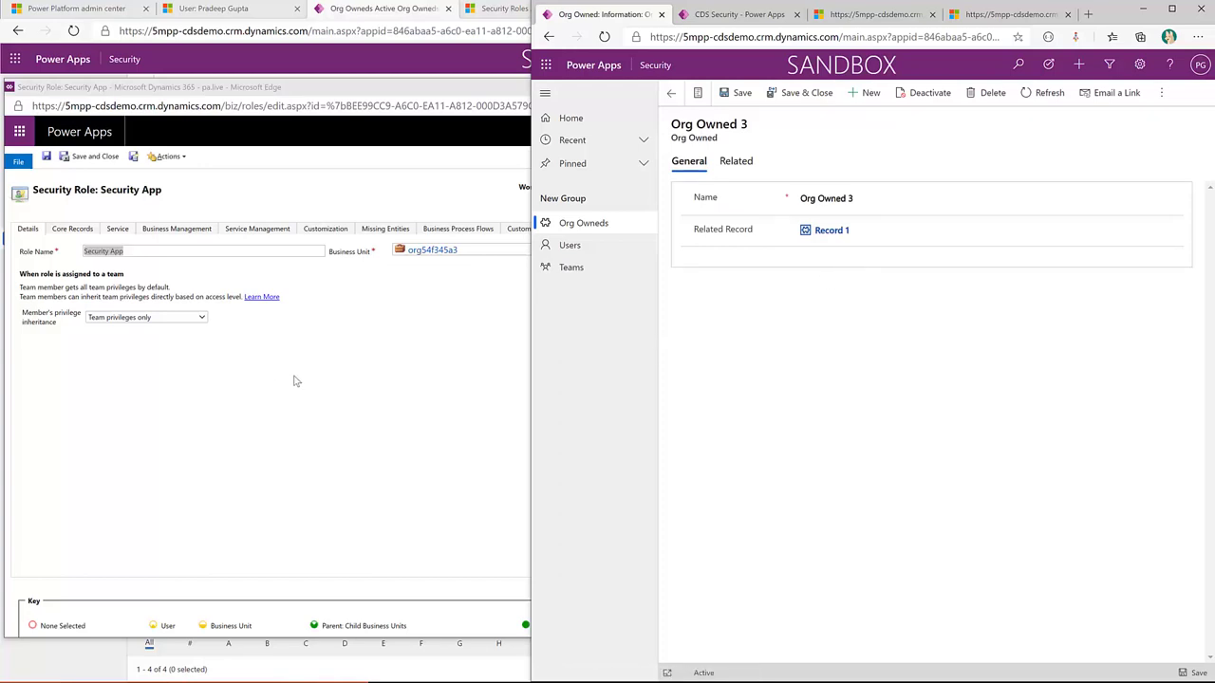
- Review the Security App role's custom entity privileges and minimize the role window
{"action": "left_click", "coordinate": [309, 416]}
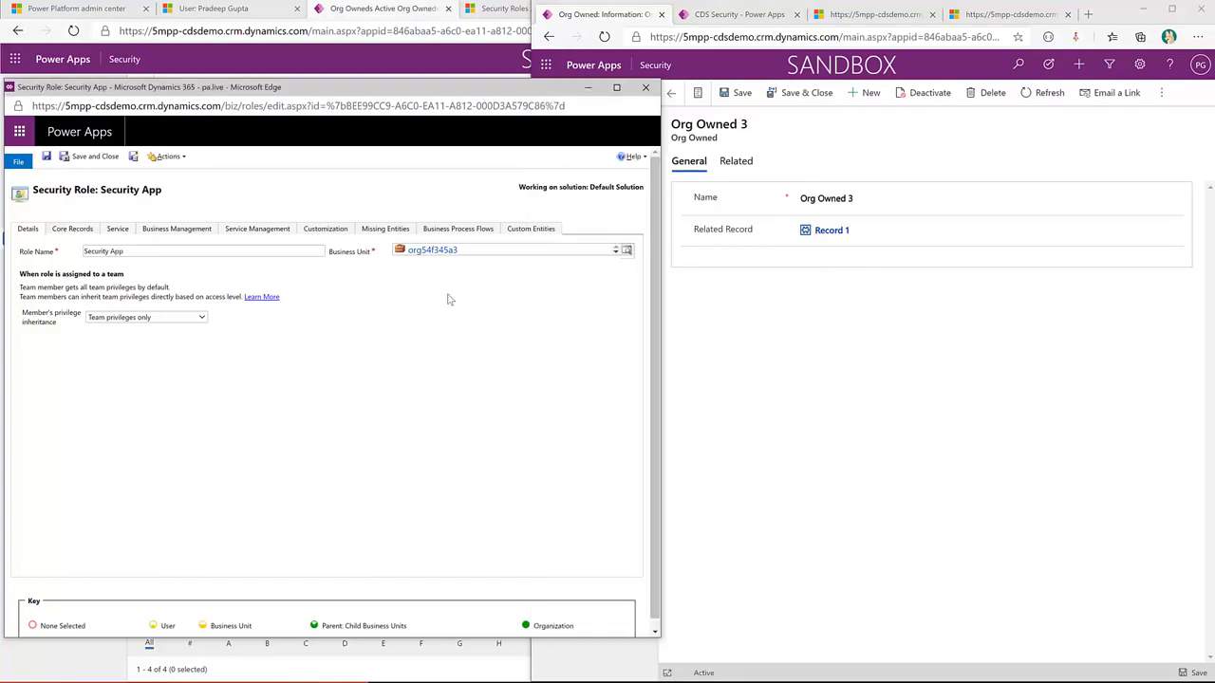
{"action": "left_click", "coordinate": [521, 232]}
{"action": "scroll", "coordinate": [436, 423], "scroll_direction": "down", "scroll_amount": 10}
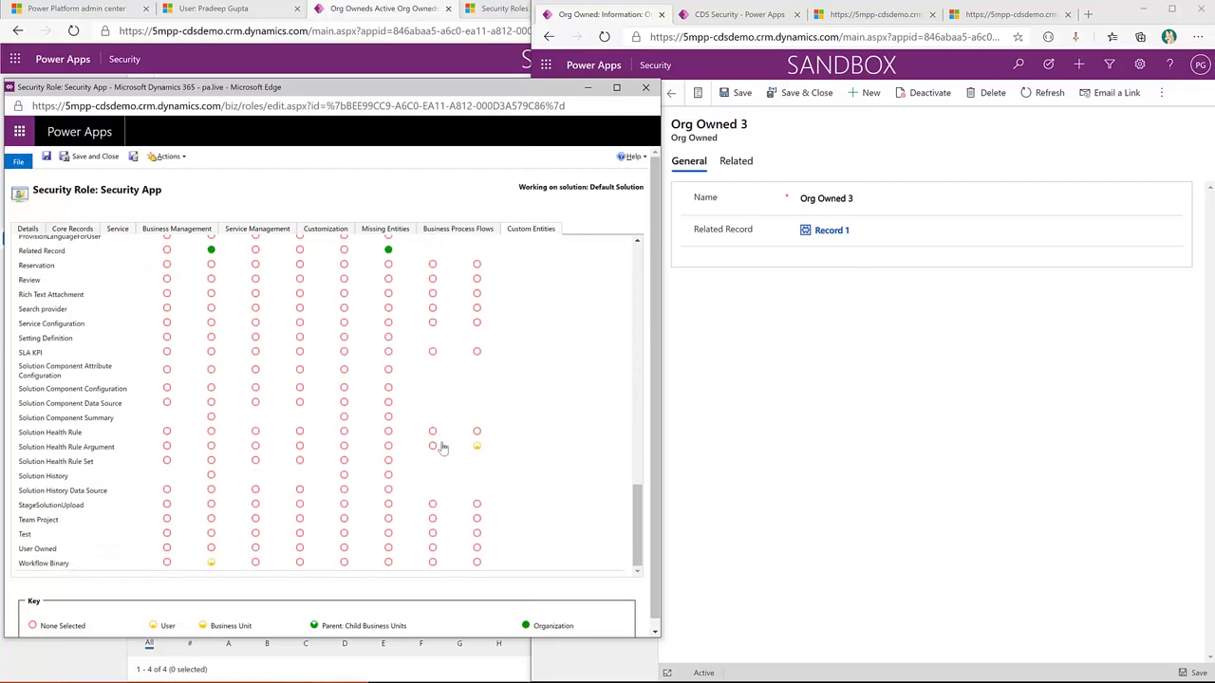
{"action": "scroll", "coordinate": [441, 447], "scroll_direction": "up", "scroll_amount": 10}
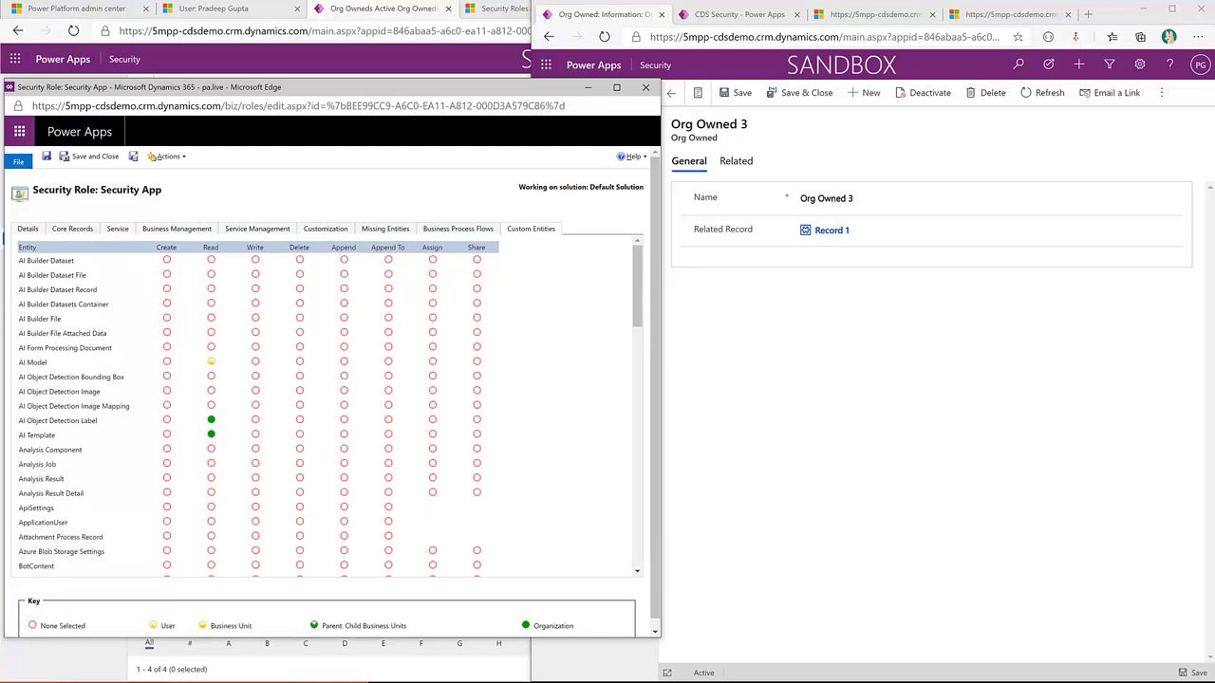
{"action": "left_click", "coordinate": [611, 70]}
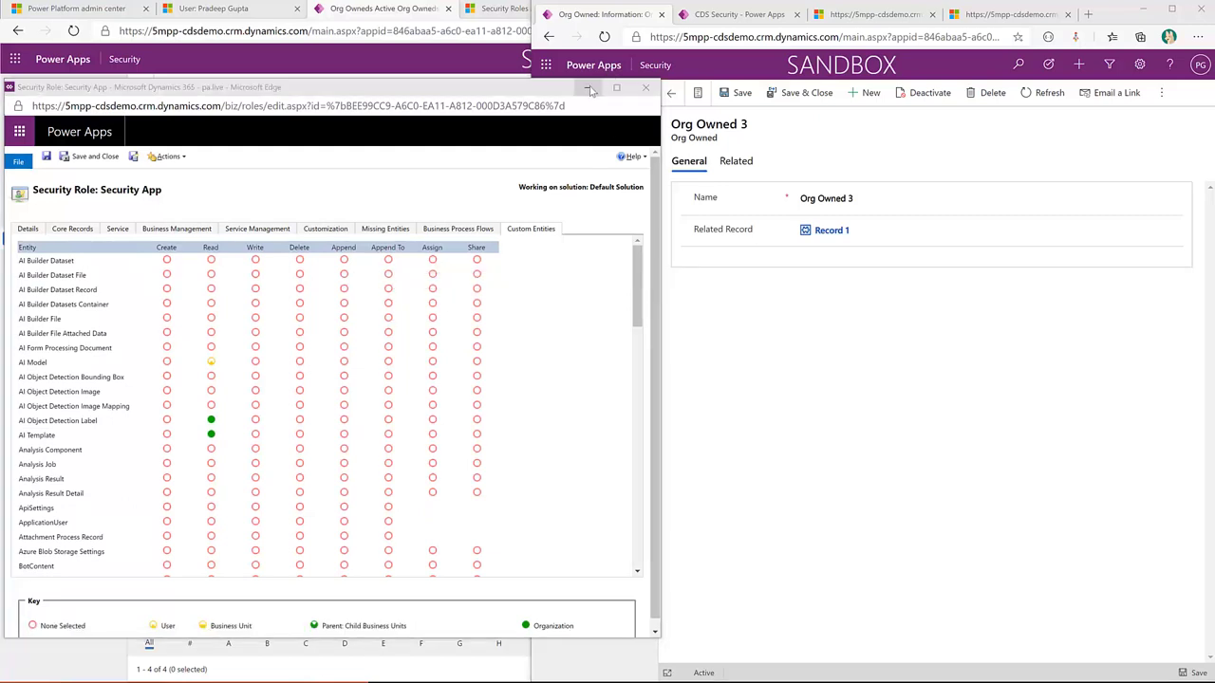
{"action": "left_click", "coordinate": [590, 86]}
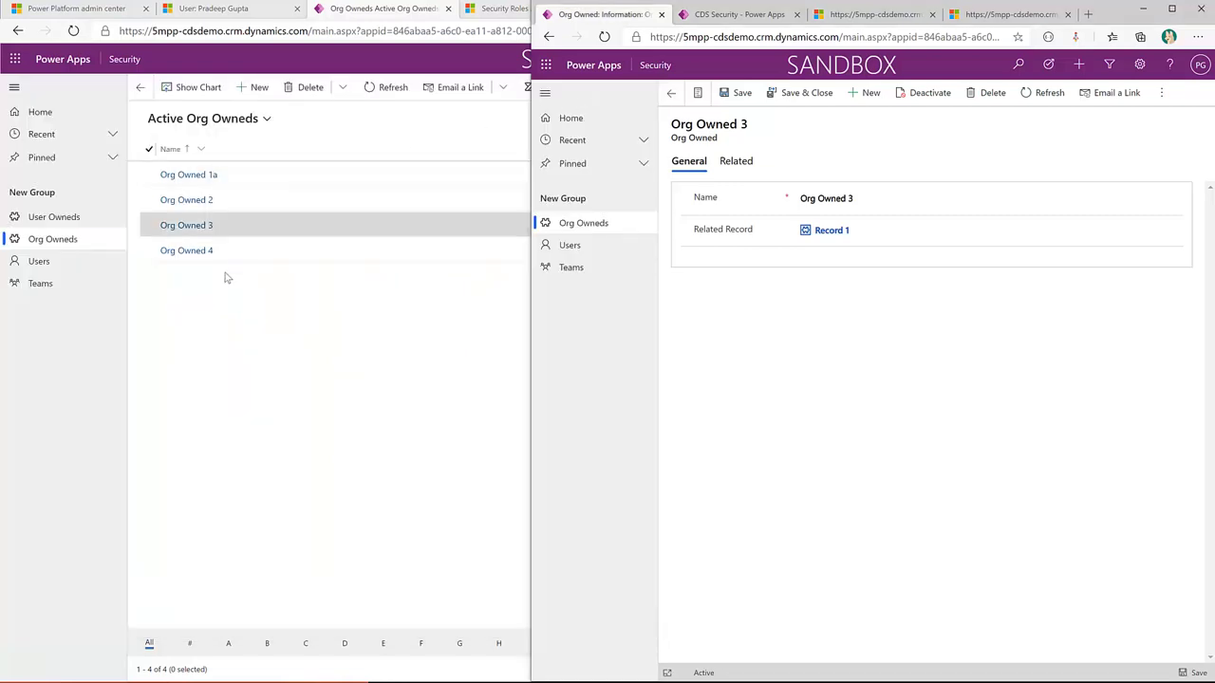
- List the active User Owned records as the administrator, and view the Access Team Shared record before returning to the list
{"action": "key", "text": "super+Up"}
{"action": "left_click", "coordinate": [57, 219]}
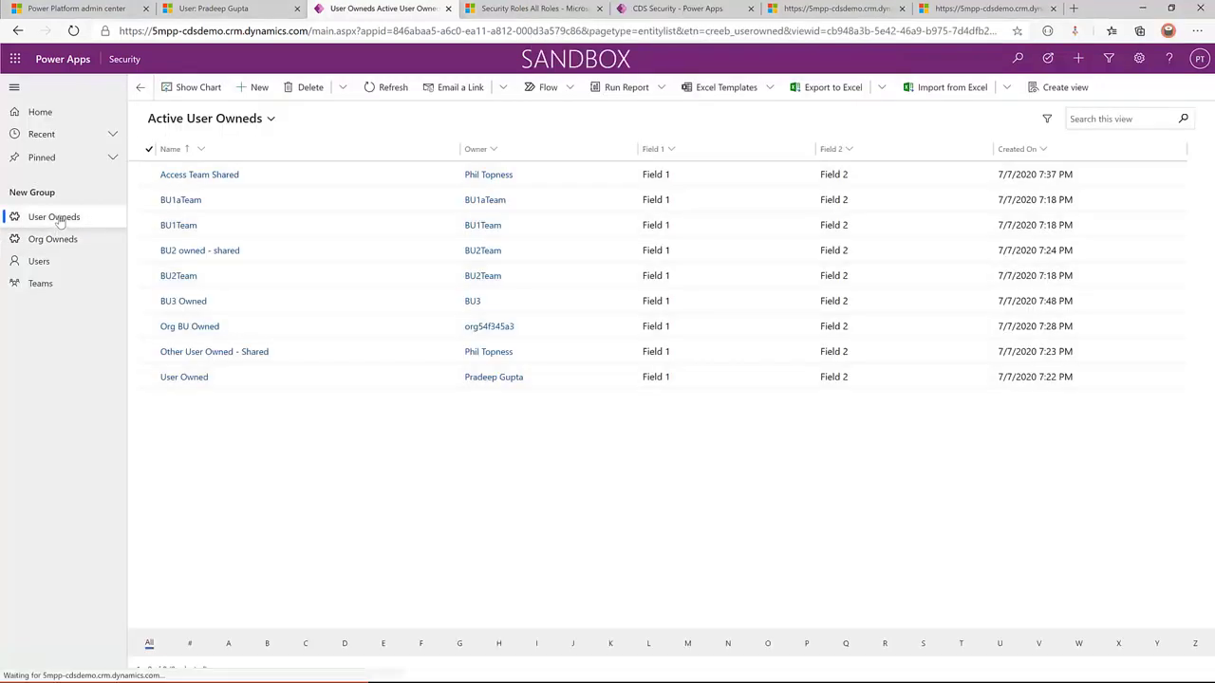
{"action": "left_click", "coordinate": [149, 150]}
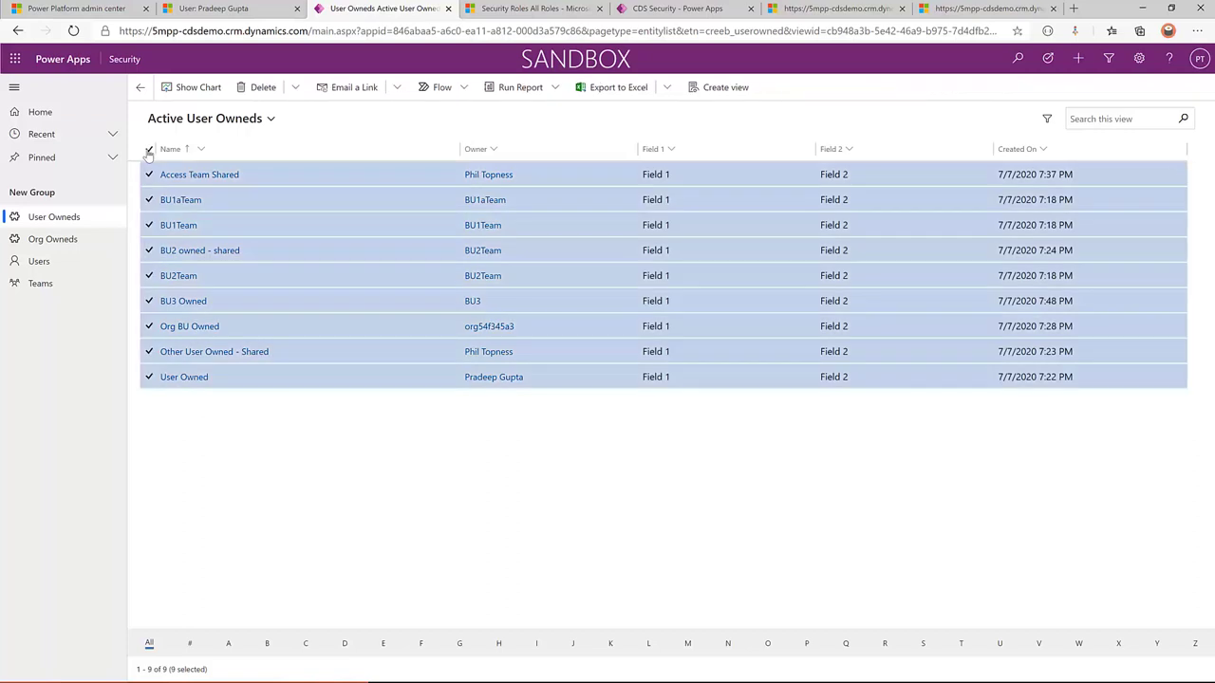
{"action": "double_click", "coordinate": [391, 171]}
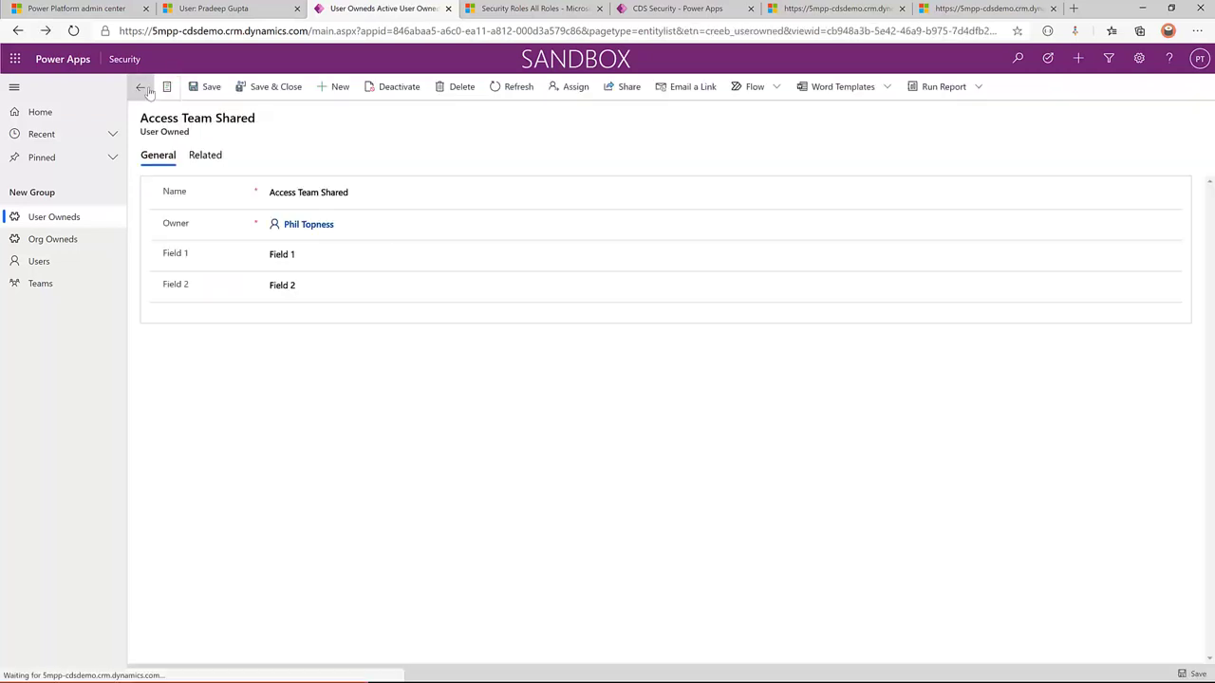
{"action": "left_click", "coordinate": [147, 89]}
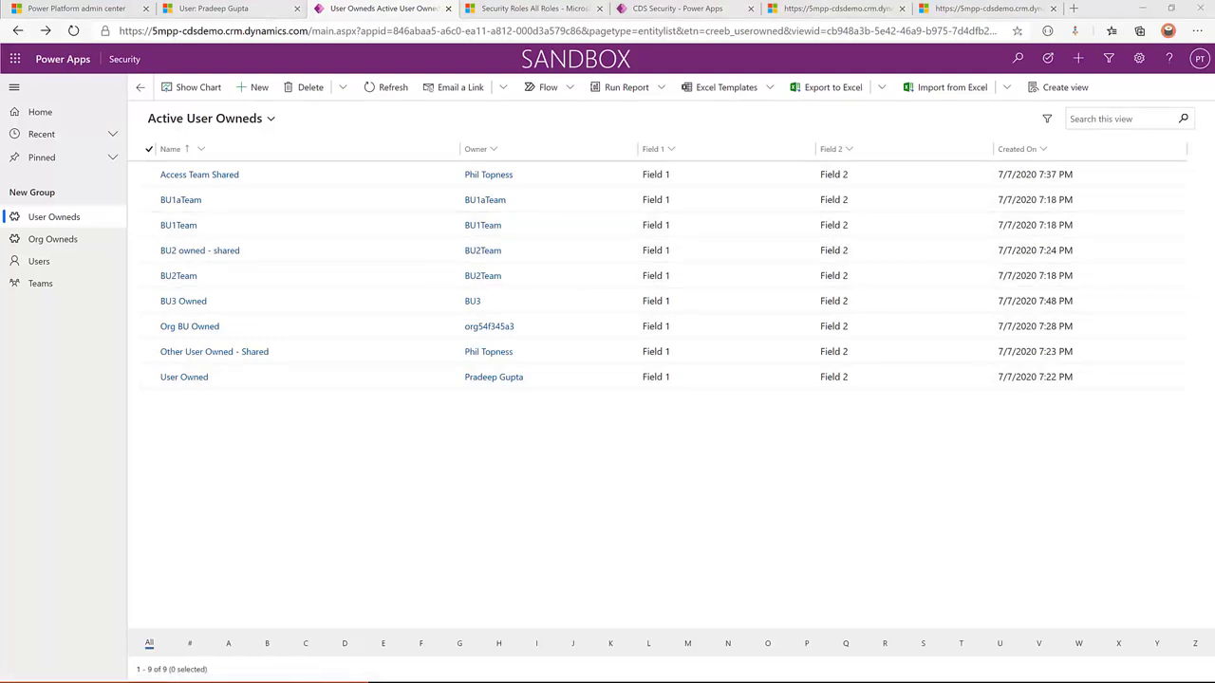
- Check the test user's access to User Owned records in the Security app, the reloaded creeb_userowneds API page and the CDS Security canvas app
{"action": "key", "text": "alt+Tab"}
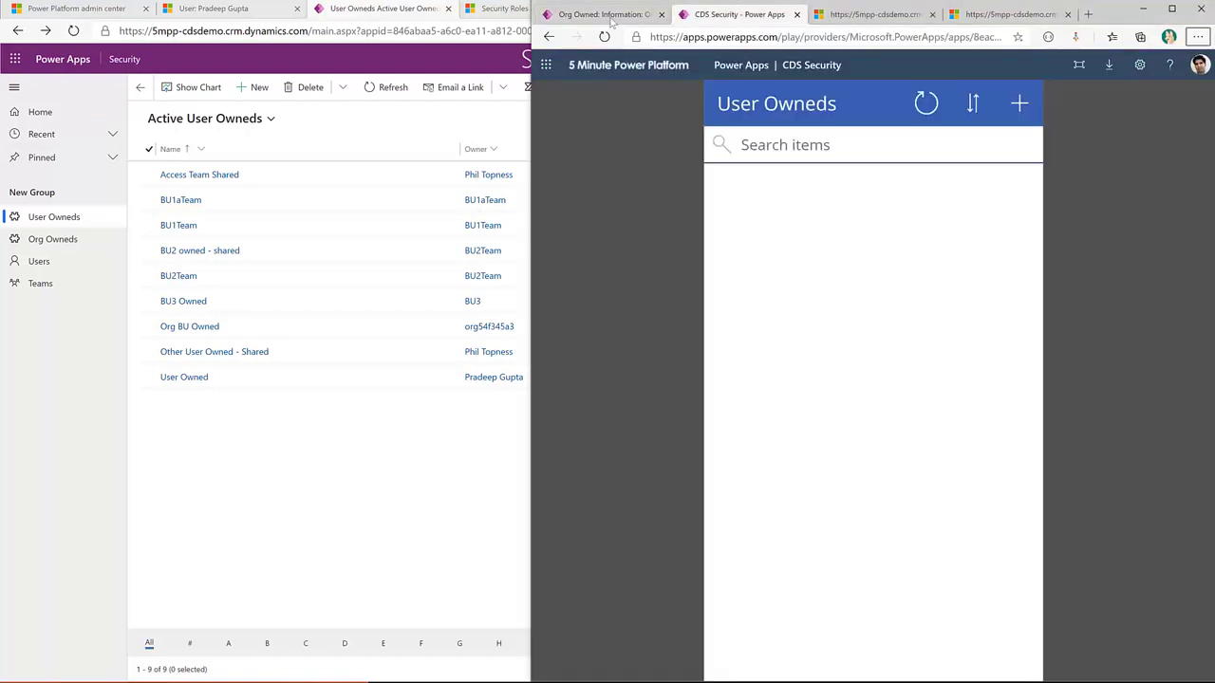
{"action": "left_click", "coordinate": [580, 225]}
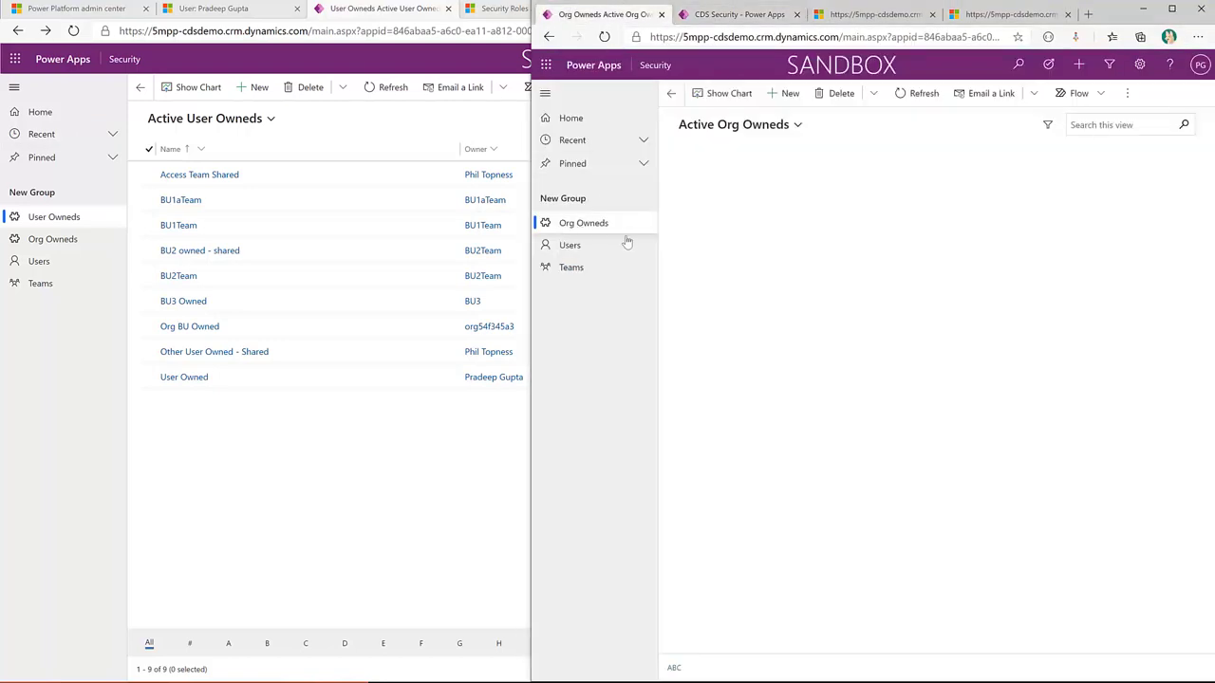
{"action": "left_click", "coordinate": [996, 16]}
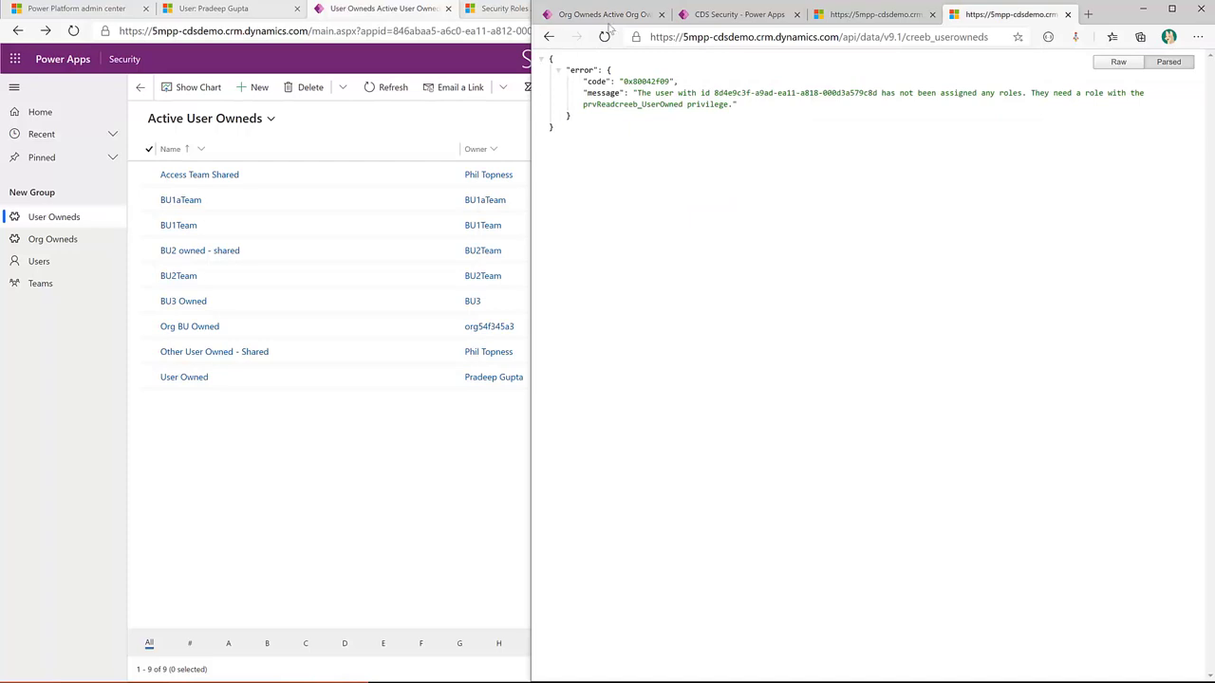
{"action": "left_click", "coordinate": [606, 34]}
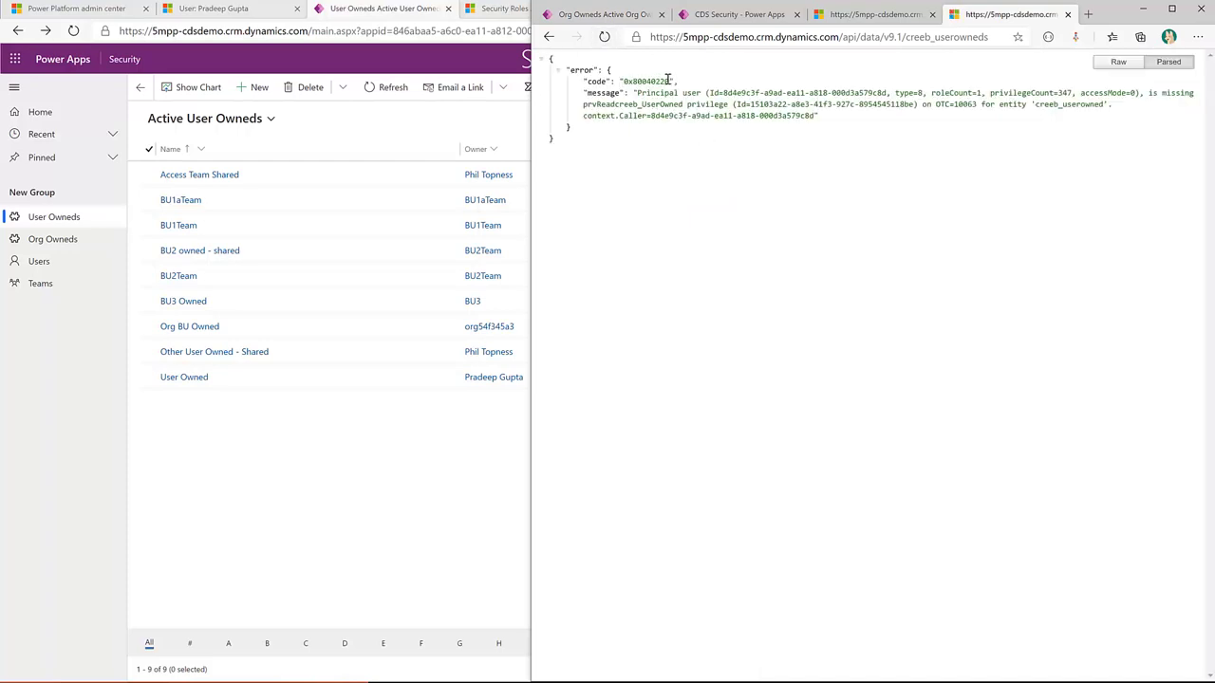
{"action": "left_click", "coordinate": [713, 15]}
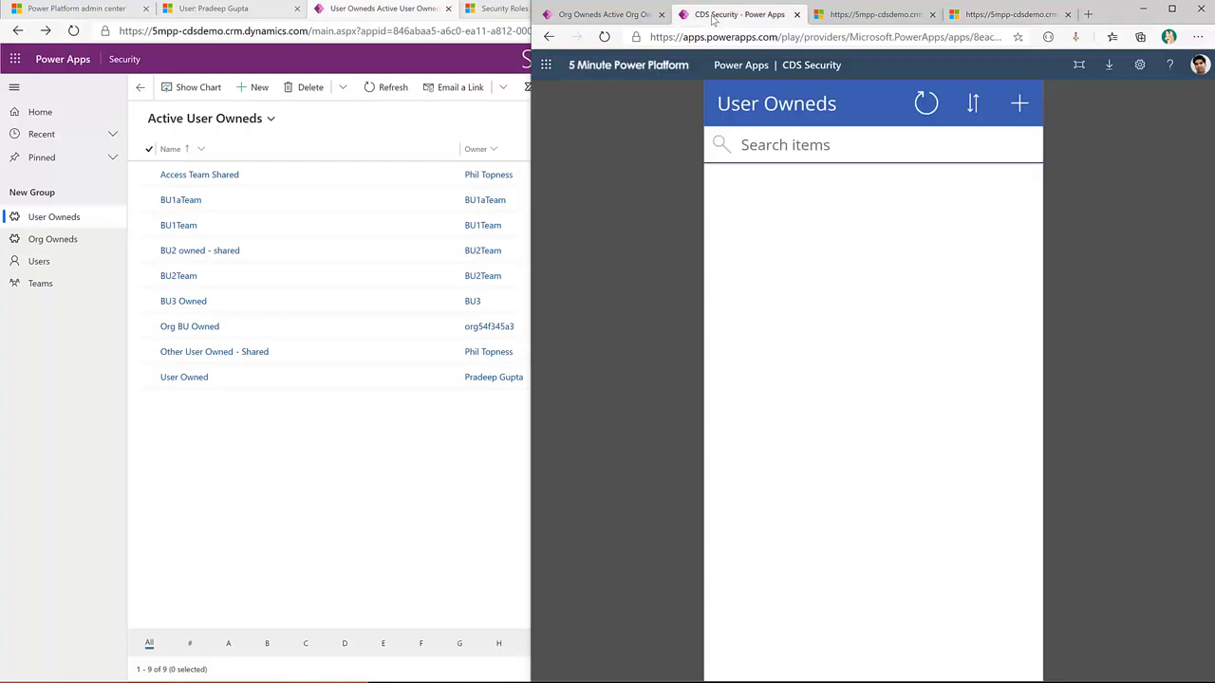
{"action": "left_click", "coordinate": [920, 112]}
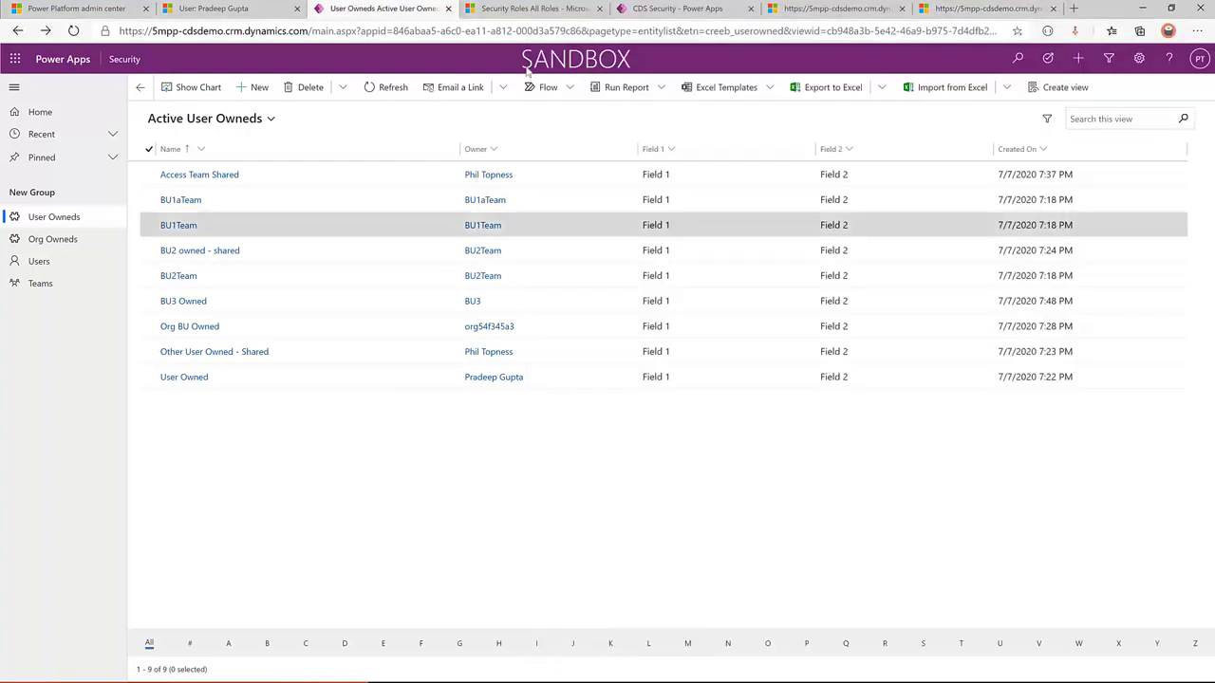
- Look through the administrator's User Owneds list in the CDS Security canvas app
{"action": "left_click", "coordinate": [653, 10]}
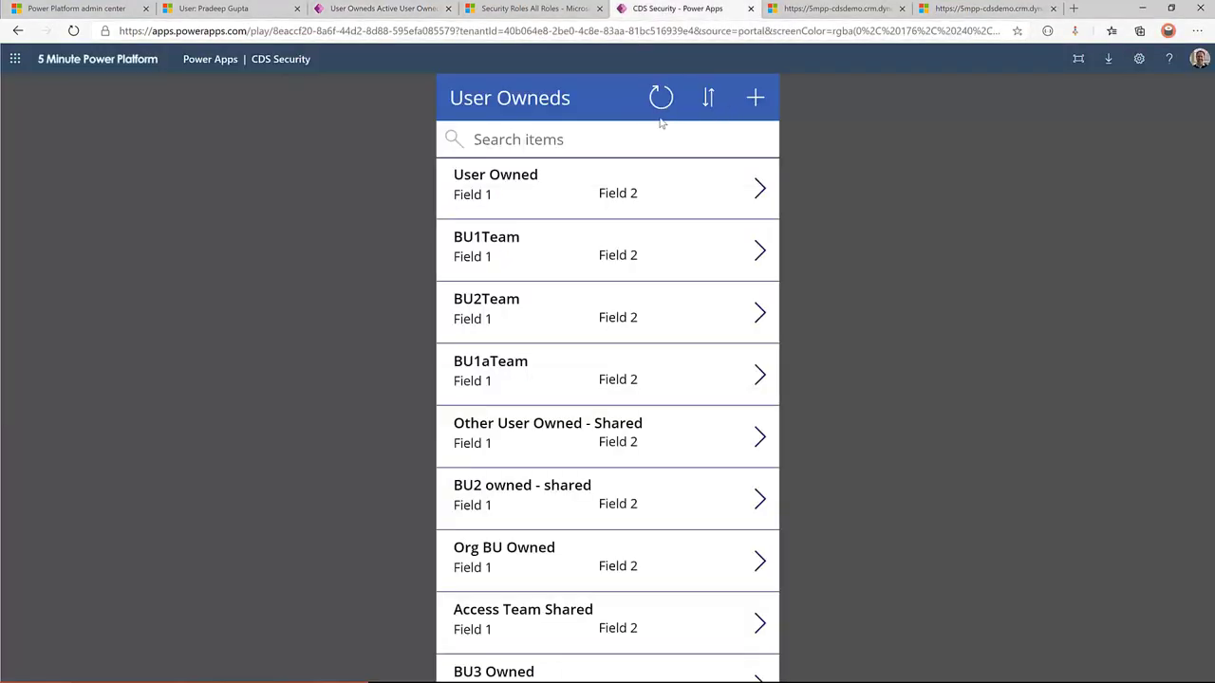
{"action": "scroll", "coordinate": [567, 324], "scroll_direction": "down", "scroll_amount": 1}
{"action": "scroll", "coordinate": [564, 314], "scroll_direction": "up", "scroll_amount": 1}
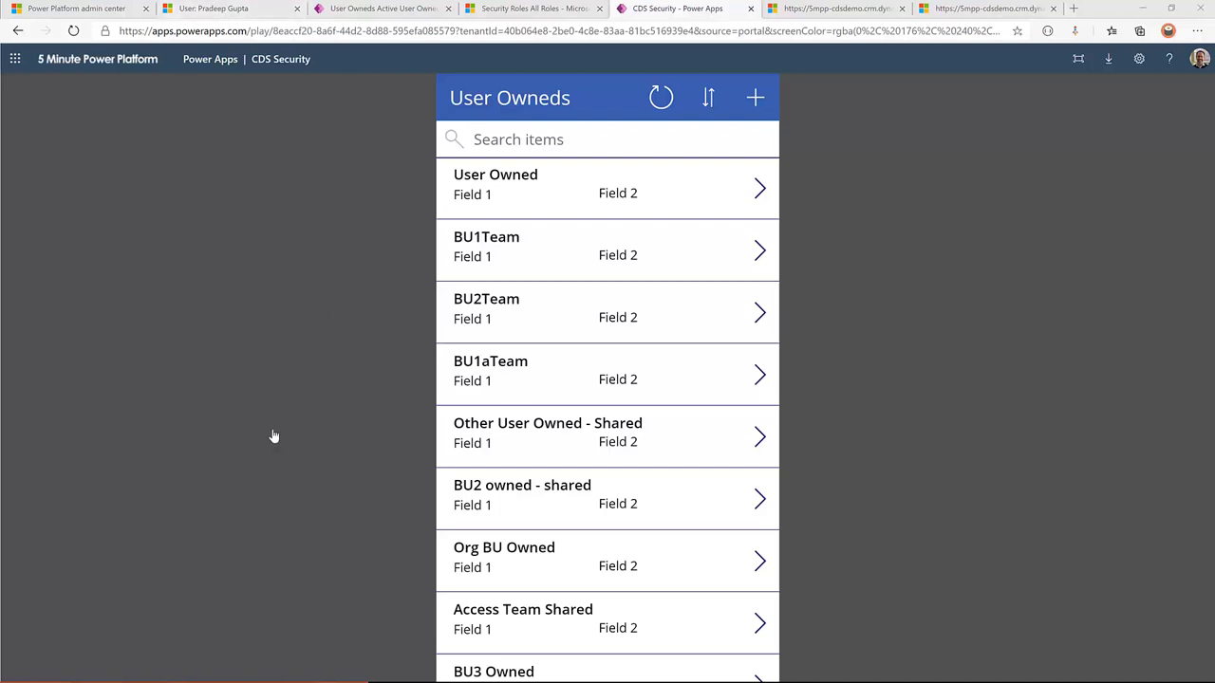
- Grant the Security App role user-level access for all privileges on the User Owned entity, saving the role
{"action": "key", "text": "alt+Tab"}
{"action": "scroll", "coordinate": [118, 380], "scroll_direction": "down", "scroll_amount": 20}
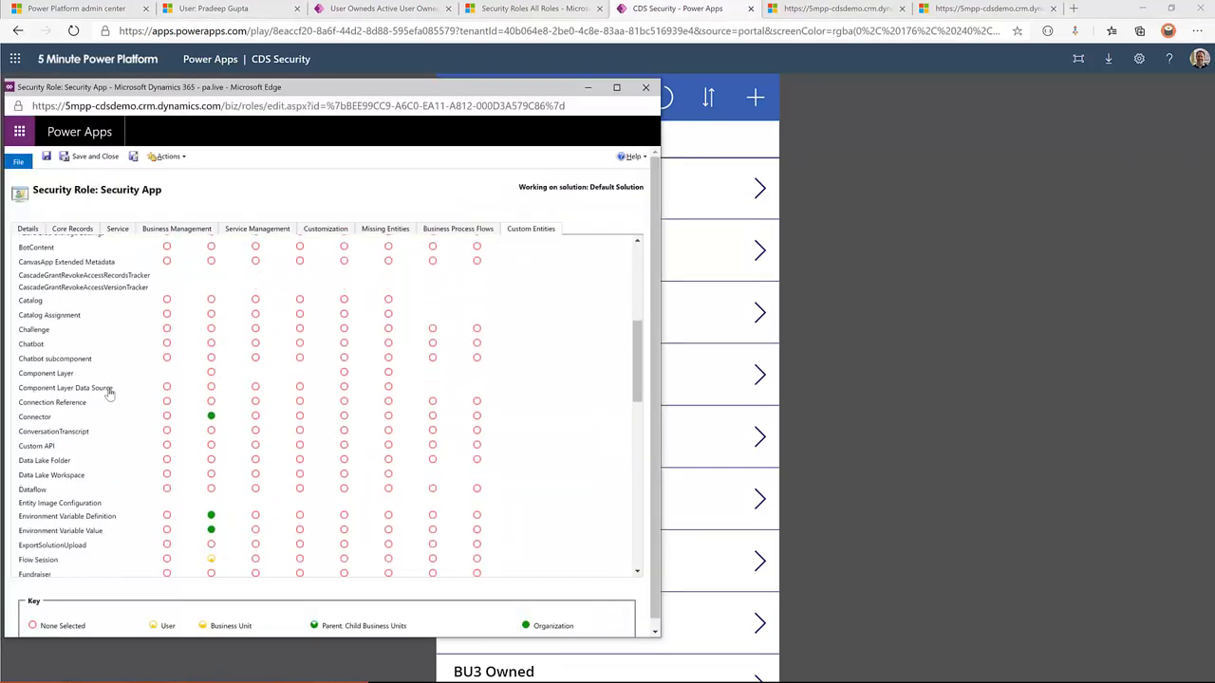
{"action": "scroll", "coordinate": [108, 403], "scroll_direction": "down", "scroll_amount": 5}
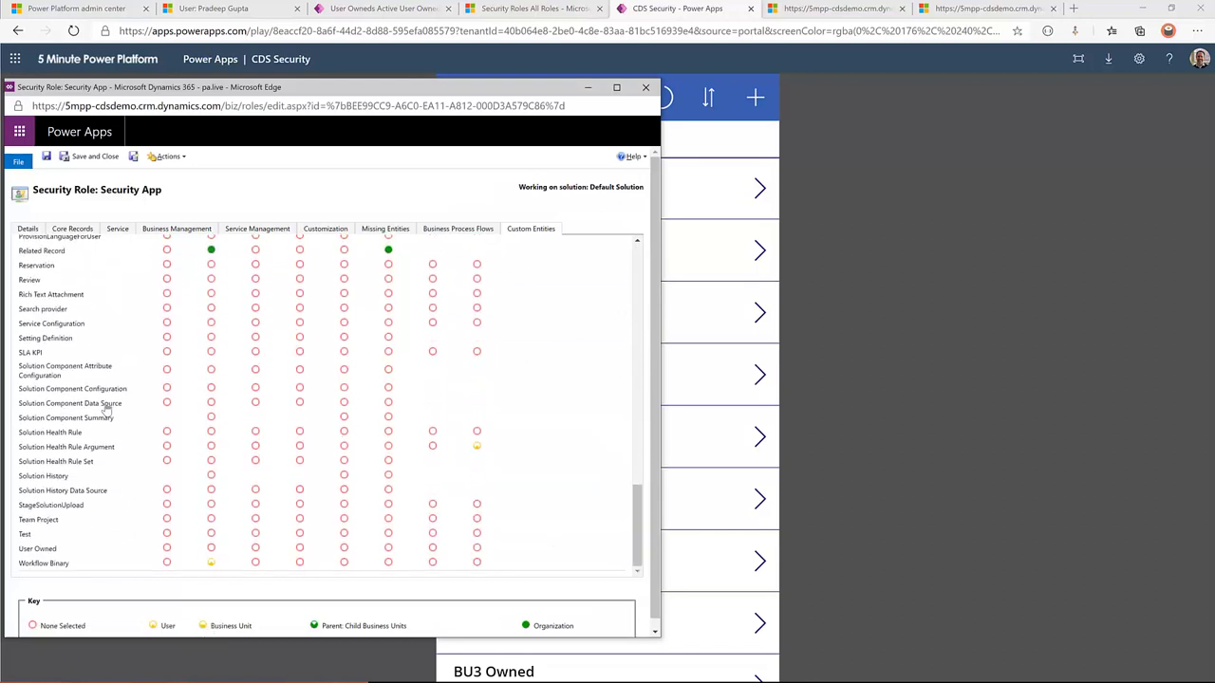
{"action": "left_click", "coordinate": [41, 539]}
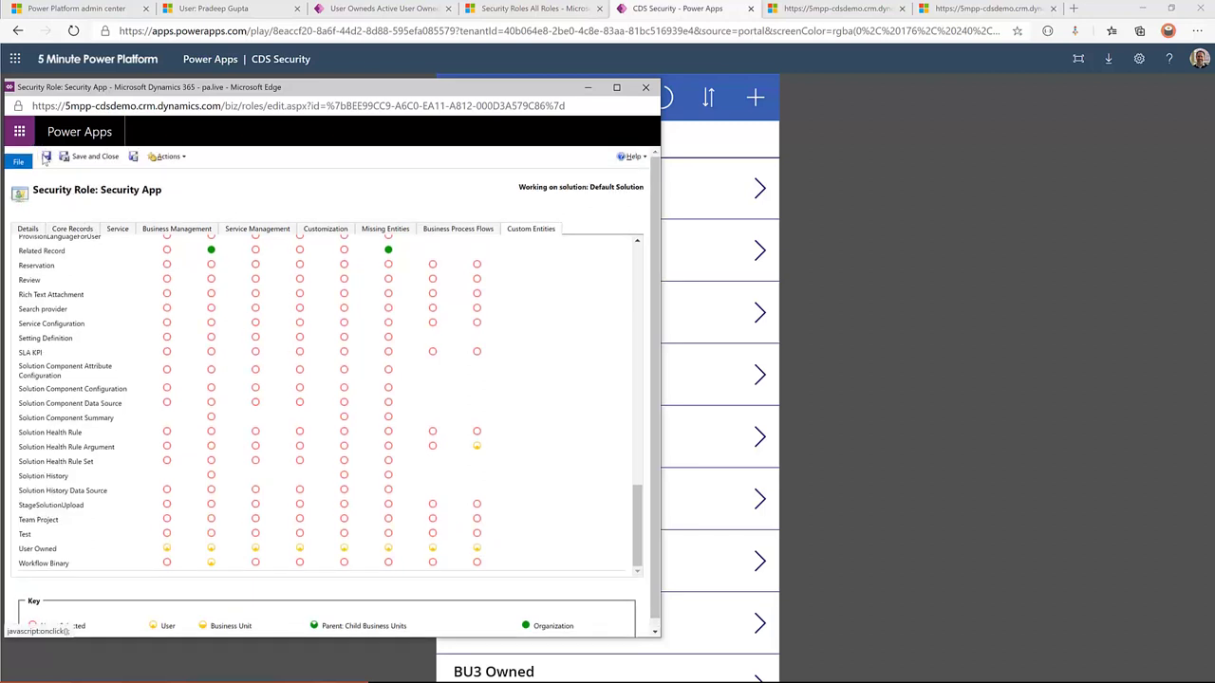
{"action": "left_click", "coordinate": [45, 159]}
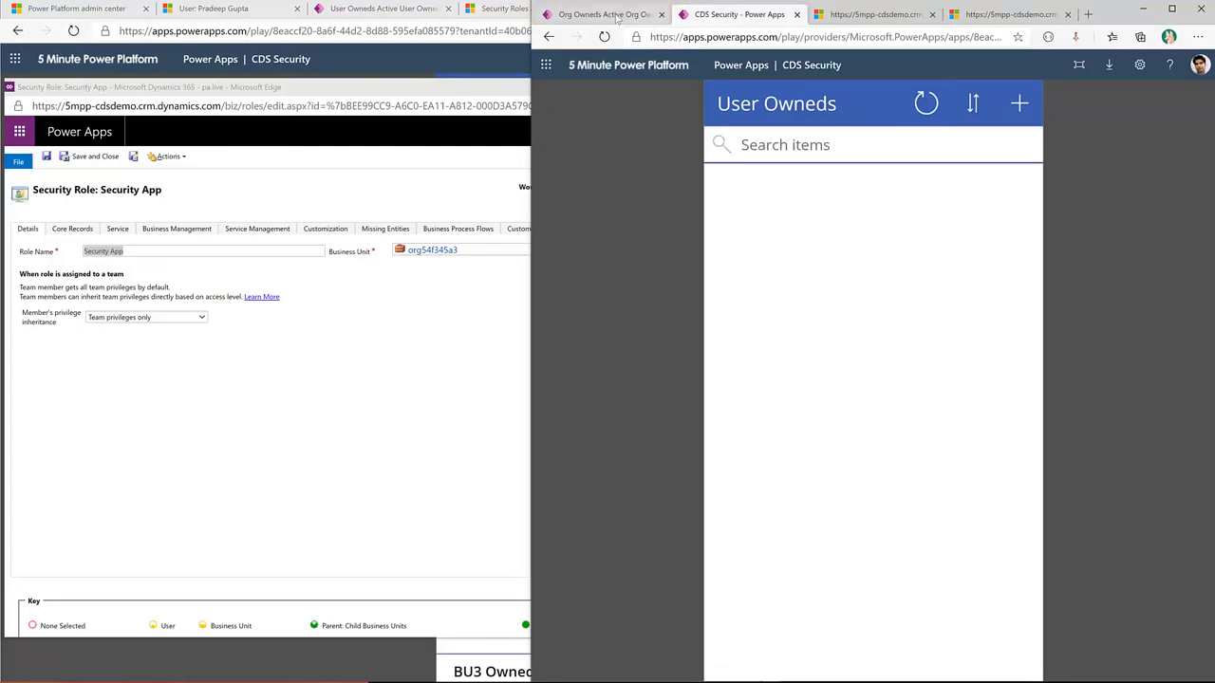
- Reload the Security app as the test user, list the User Owneds and open the User Owned record
{"action": "left_click", "coordinate": [641, 19]}
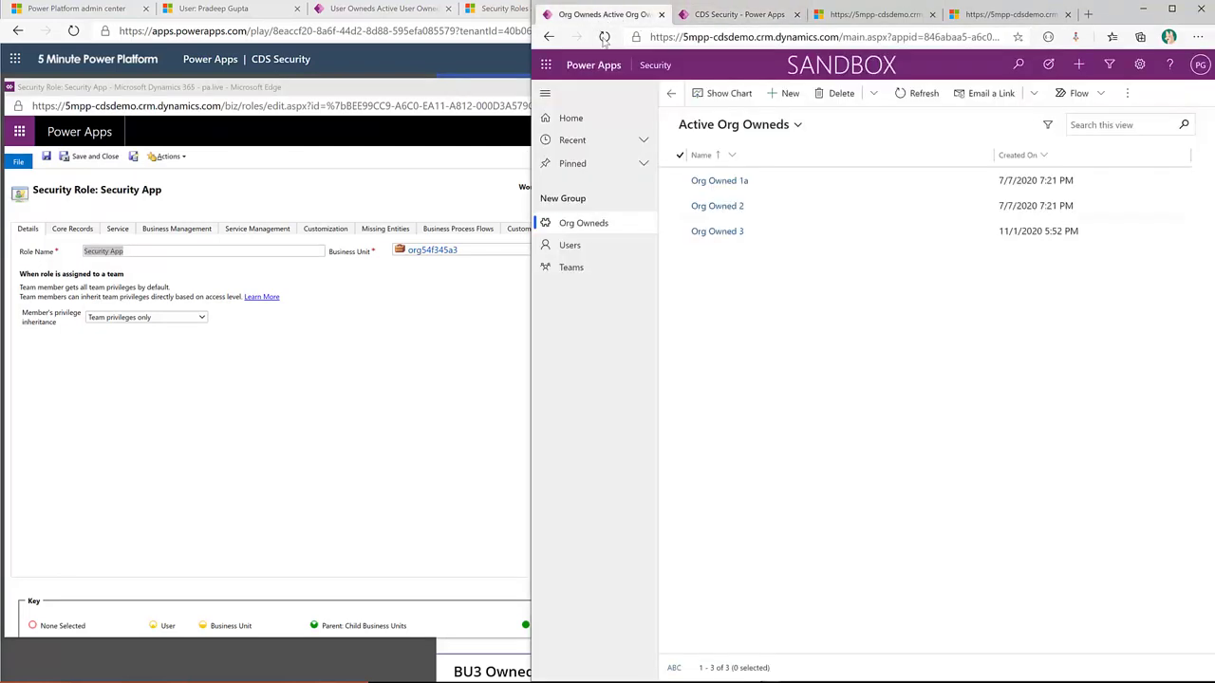
{"action": "left_click", "coordinate": [603, 37]}
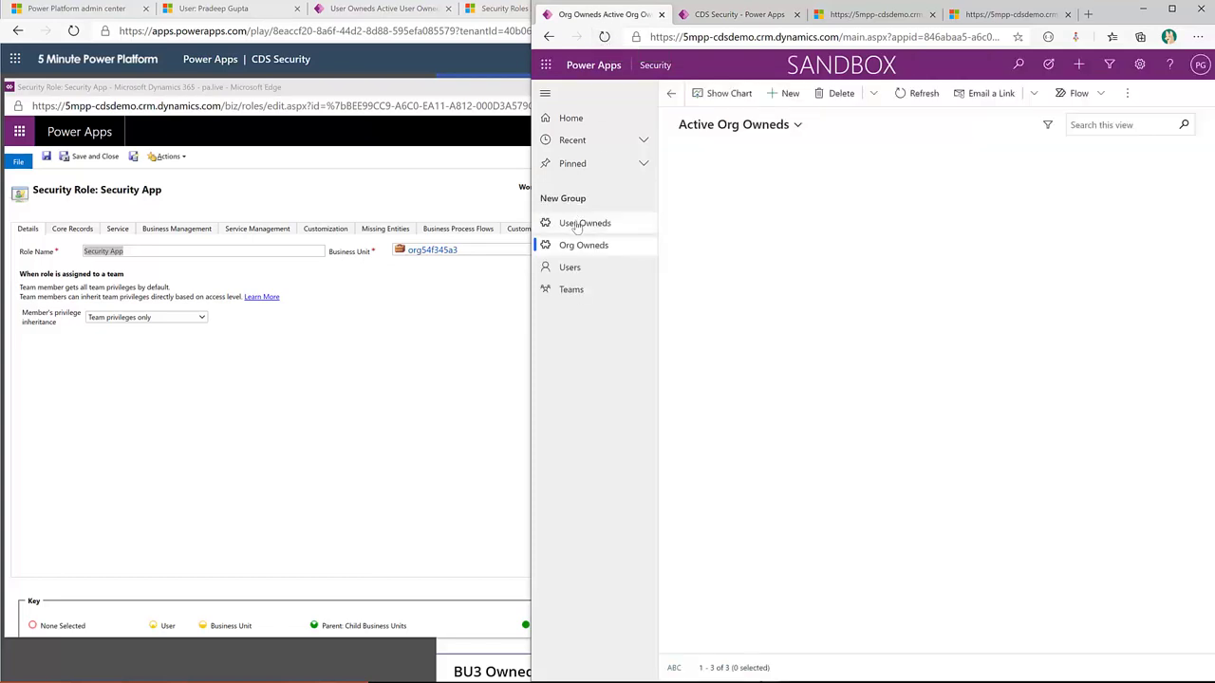
{"action": "left_click", "coordinate": [576, 223]}
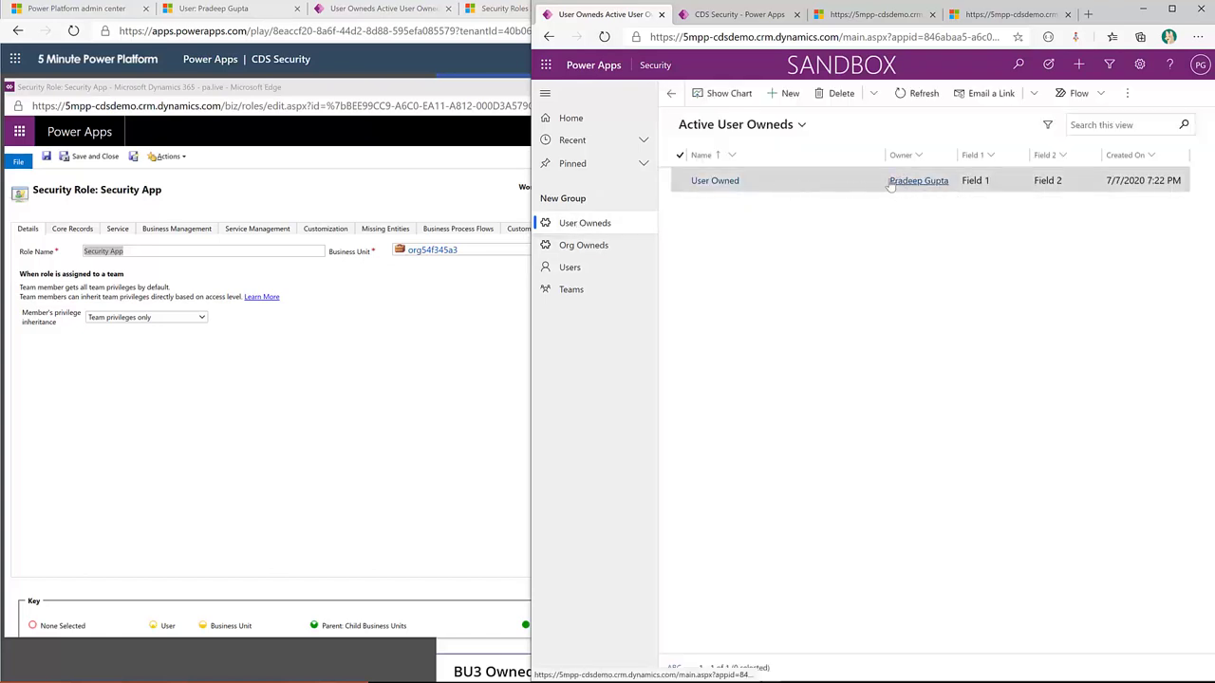
{"action": "double_click", "coordinate": [811, 177]}
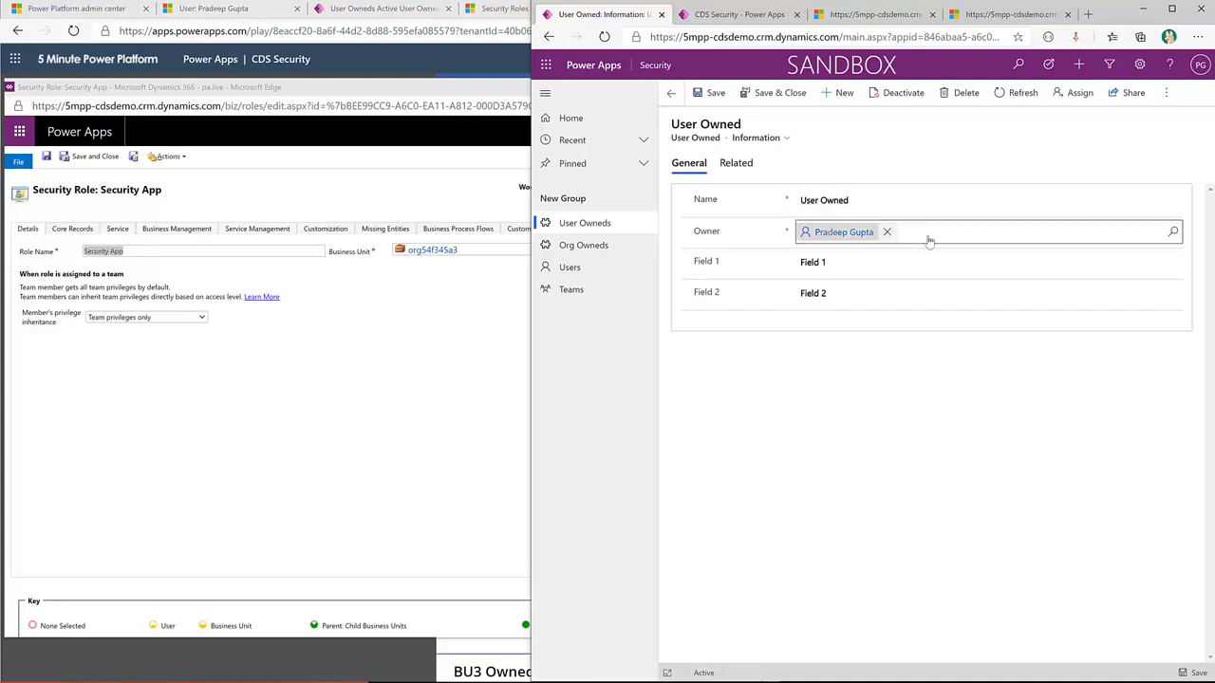
- Check the test user's access by reloading the creeb_userowneds API page and refreshing the User Owneds in the CDS Security canvas app
{"action": "left_click", "coordinate": [1007, 14]}
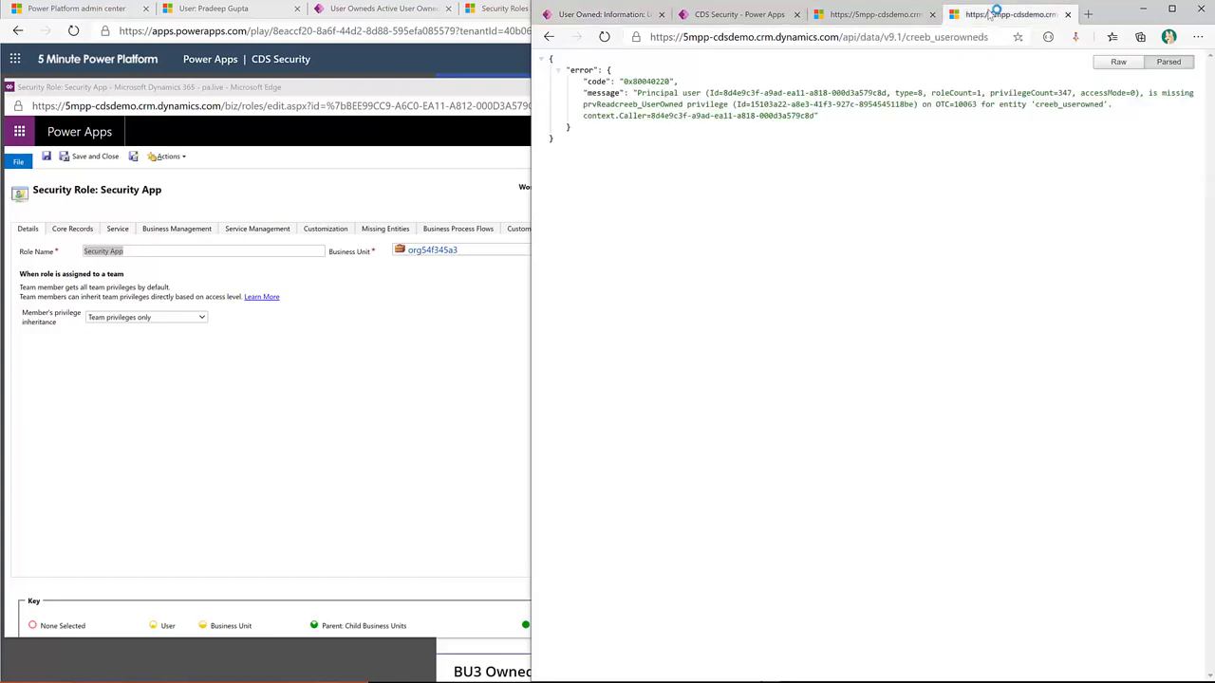
{"action": "left_click", "coordinate": [604, 37]}
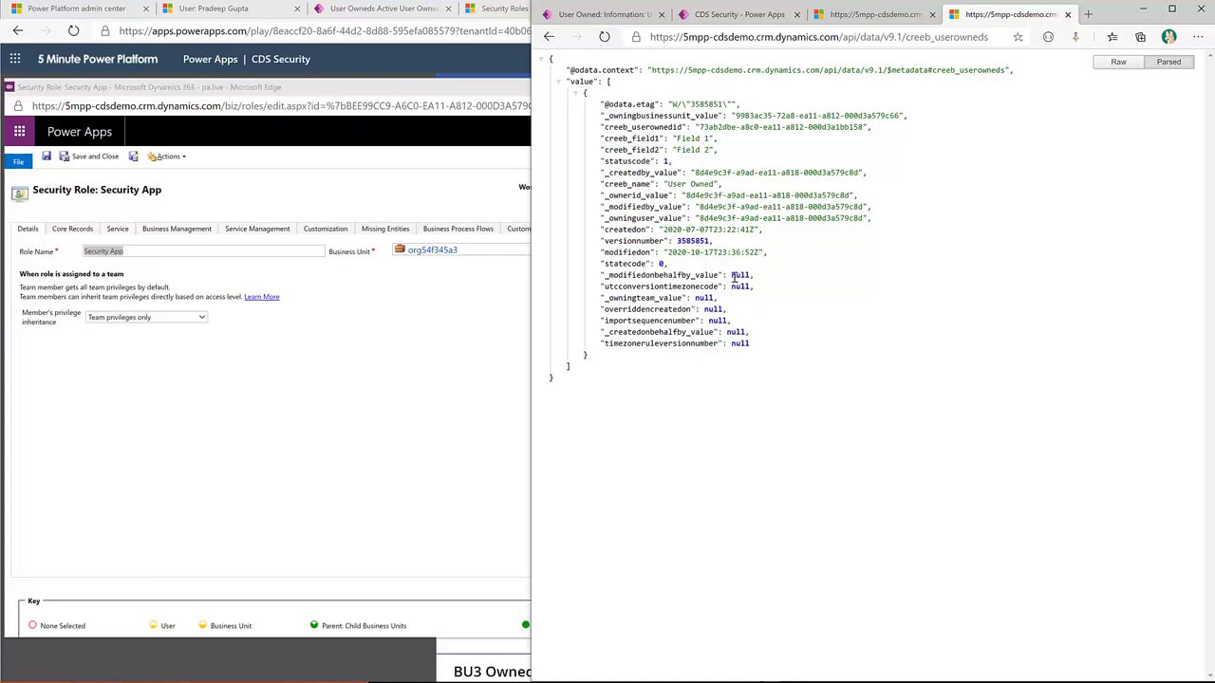
{"action": "left_click", "coordinate": [743, 15]}
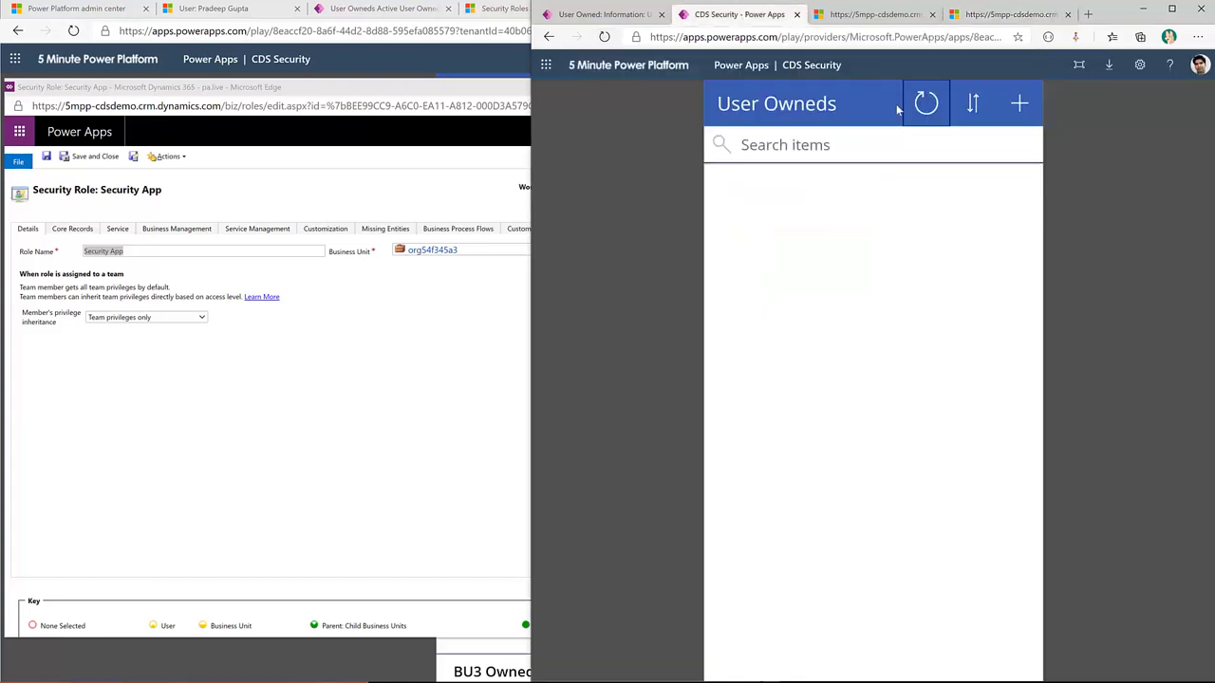
{"action": "left_click", "coordinate": [925, 101]}
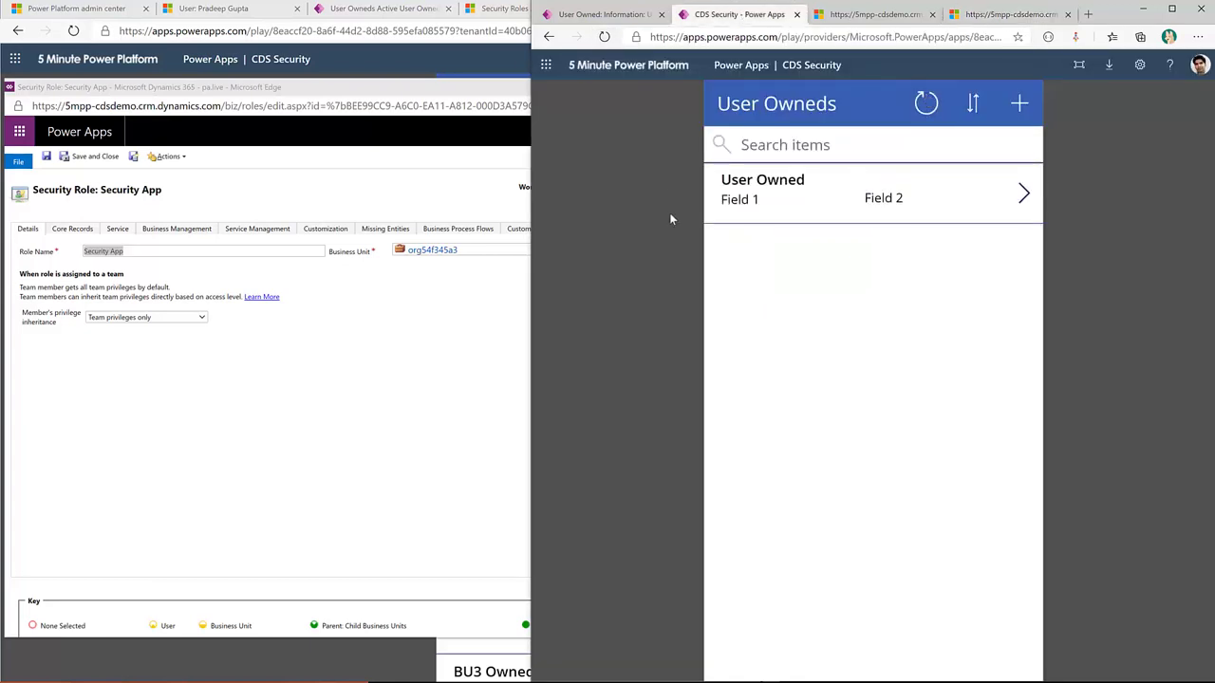
{"action": "left_click", "coordinate": [622, 21]}
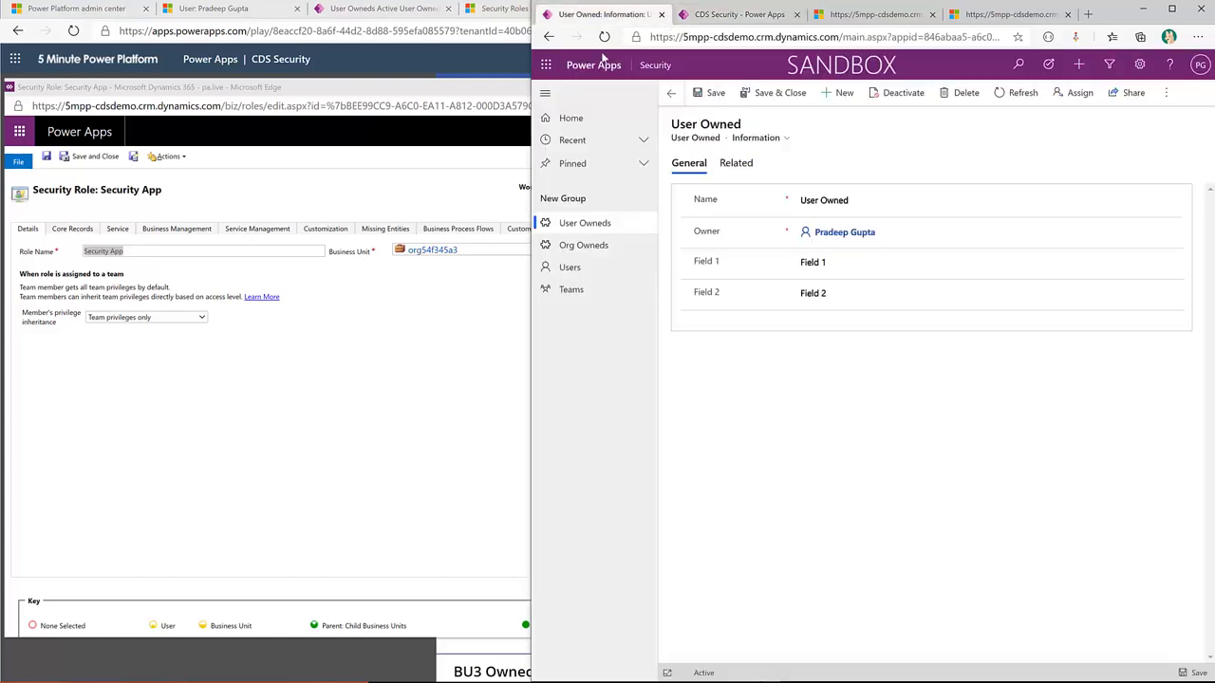
- Set all User Owned privileges in the Security App role to Parent: Child Business Units access and save the role
{"action": "left_click", "coordinate": [460, 340]}
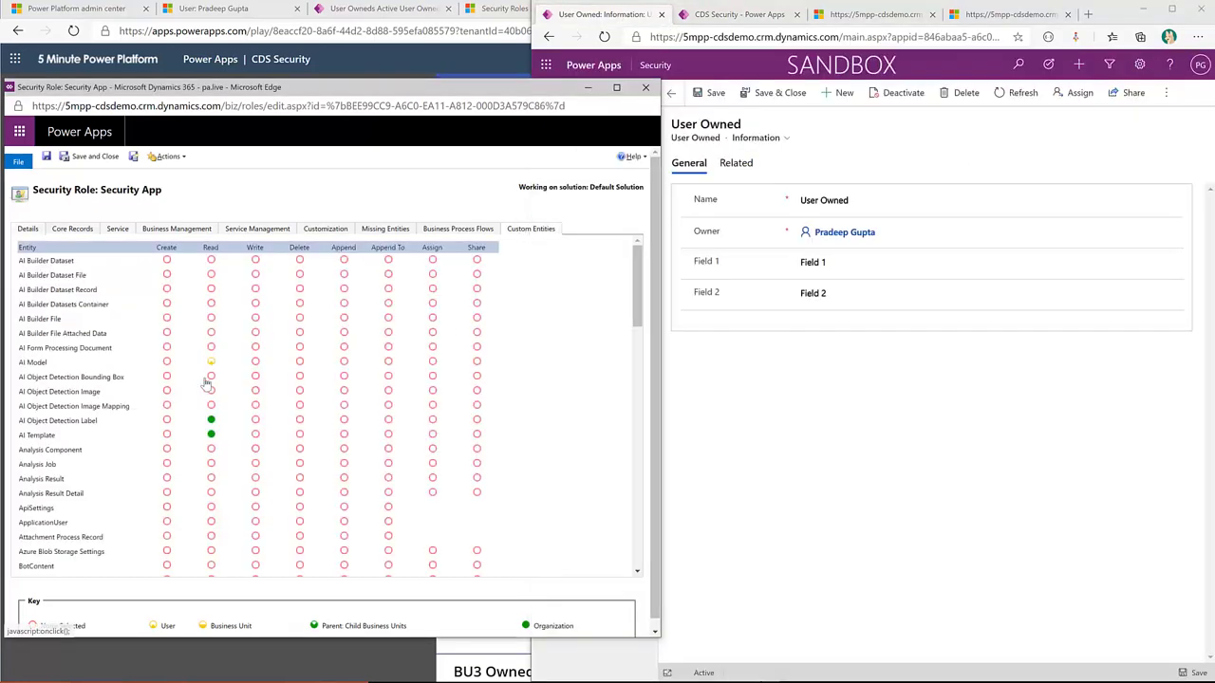
{"action": "scroll", "coordinate": [115, 396], "scroll_direction": "down", "scroll_amount": 15}
{"action": "scroll", "coordinate": [114, 396], "scroll_direction": "down", "scroll_amount": 3}
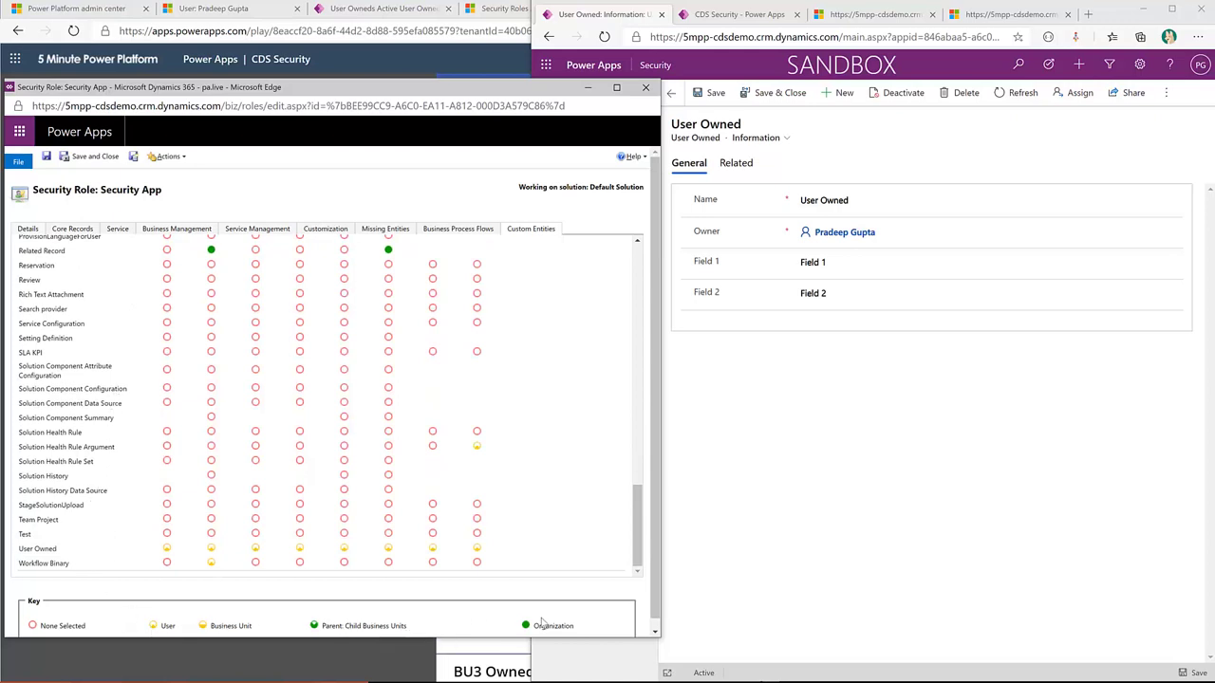
{"action": "triple_click", "coordinate": [45, 555]}
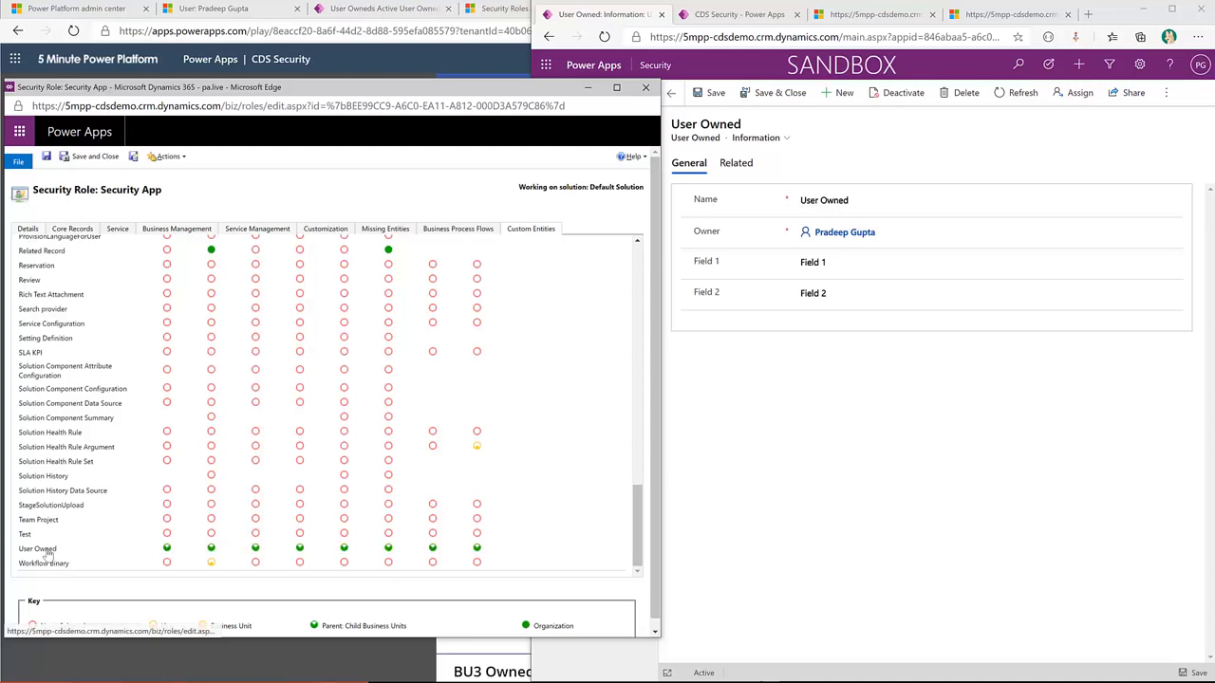
{"action": "left_click", "coordinate": [45, 157]}
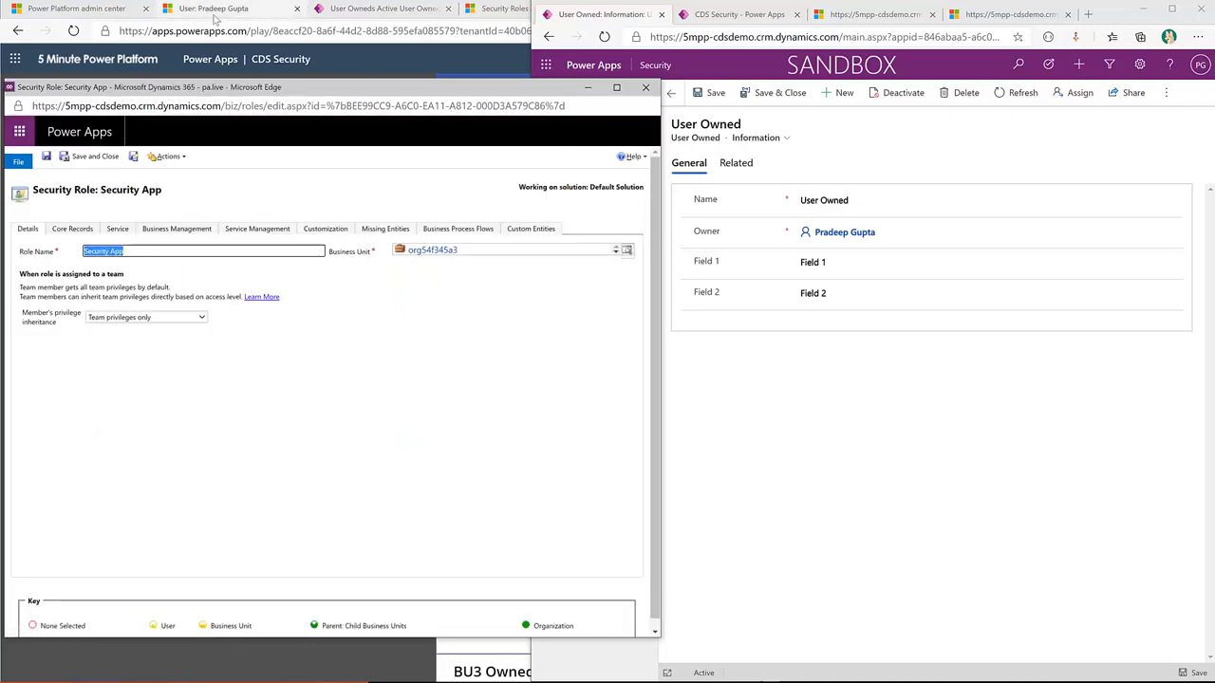
- Compare the Active User Owneds list in the Security app as administrator and as the test user
{"action": "left_click", "coordinate": [359, 9]}
{"action": "left_click", "coordinate": [359, 10]}
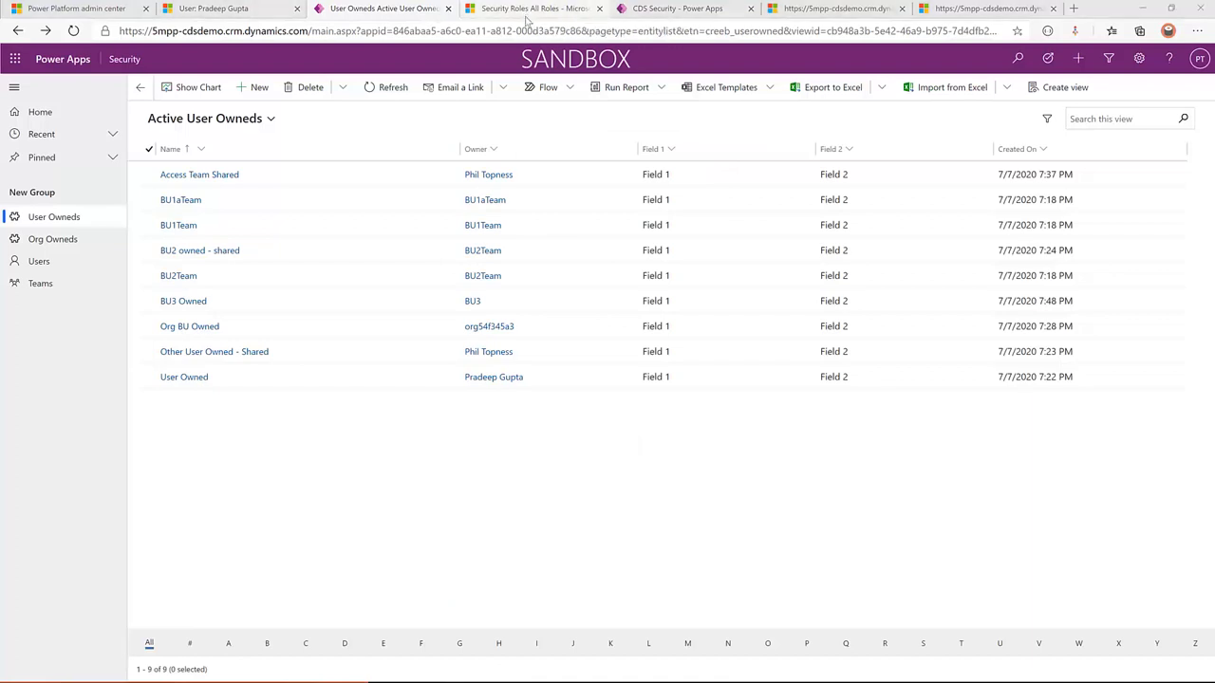
{"action": "key", "text": "alt+Tab"}
{"action": "key", "text": "ctrl+Tab"}
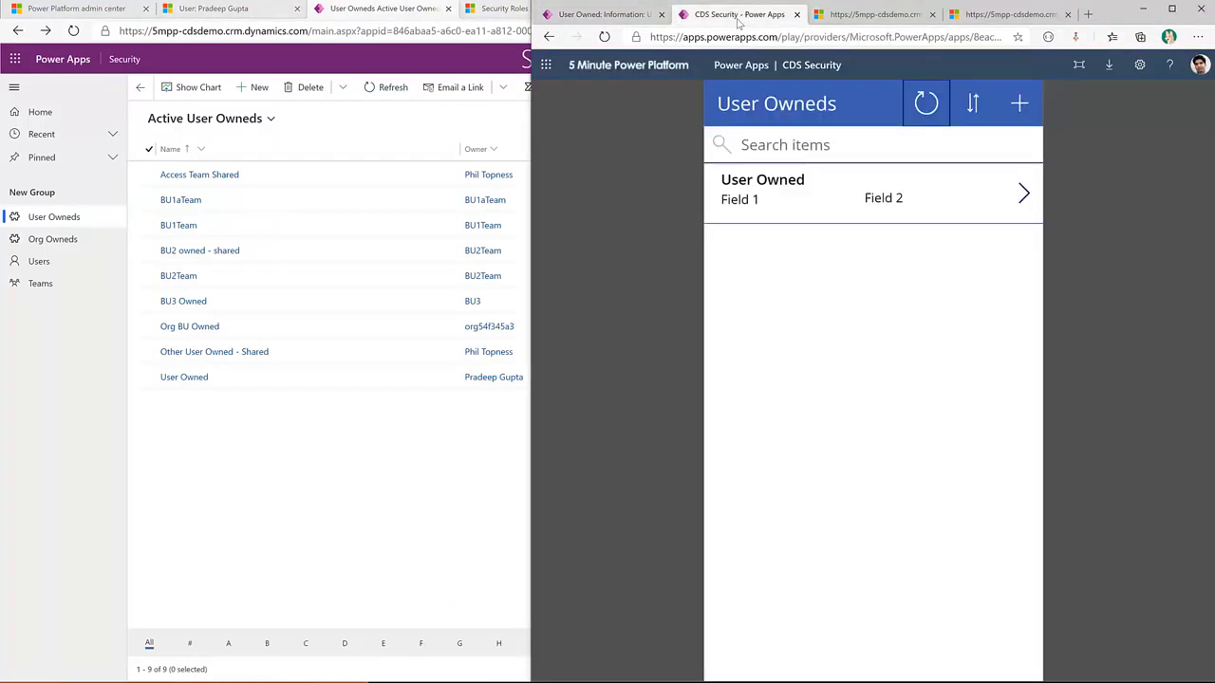
{"action": "left_click", "coordinate": [609, 14]}
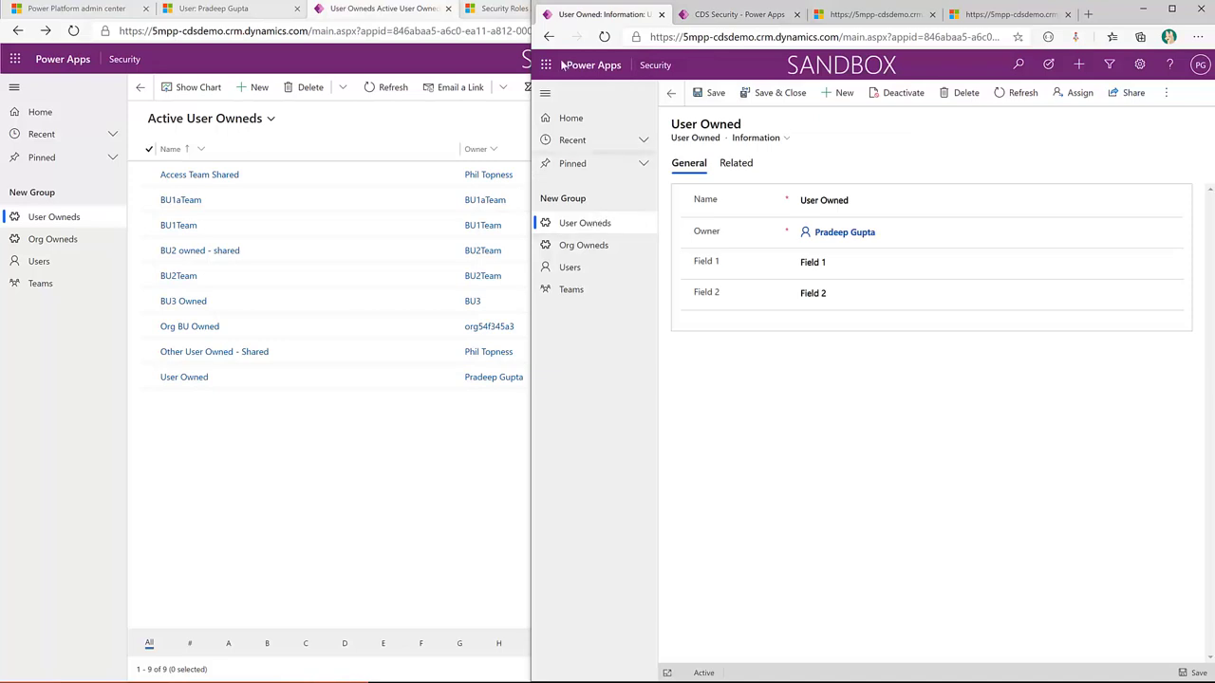
{"action": "left_click", "coordinate": [570, 222]}
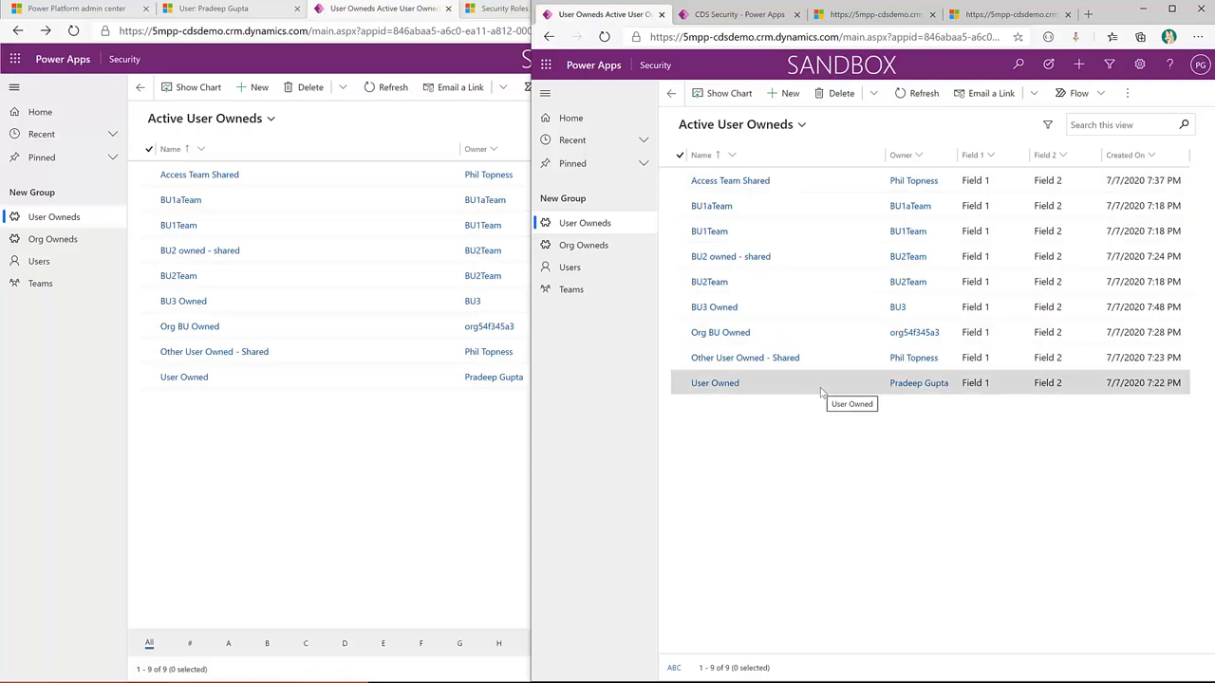
- Refresh the test user's User Owneds in the CDS Security canvas app and look through the reloaded creeb_userowneds API page
{"action": "left_click", "coordinate": [724, 15]}
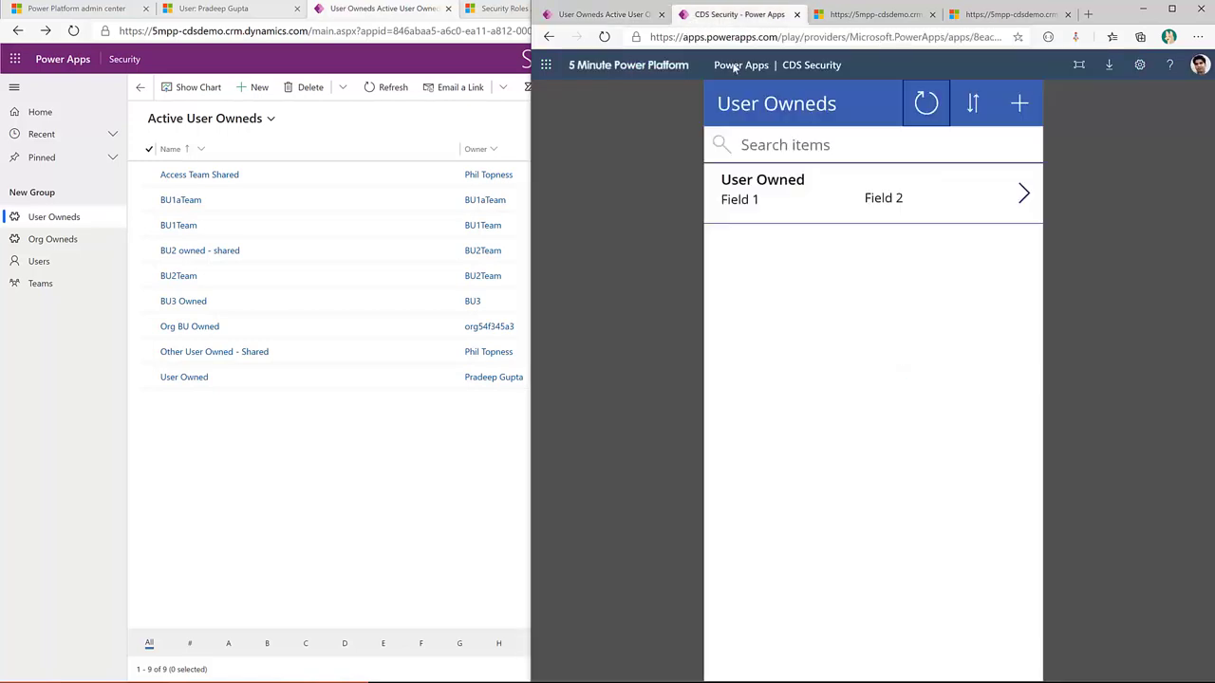
{"action": "left_click", "coordinate": [925, 103]}
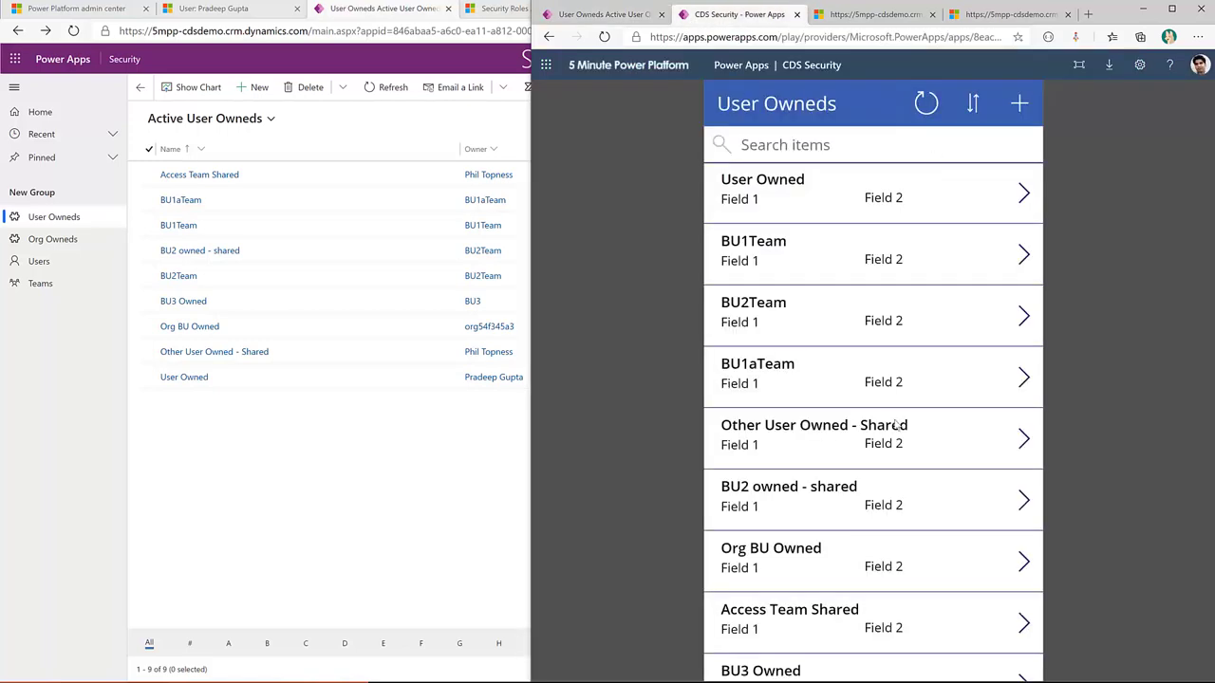
{"action": "scroll", "coordinate": [873, 418], "scroll_direction": "down", "scroll_amount": 1}
{"action": "left_click", "coordinate": [1011, 14]}
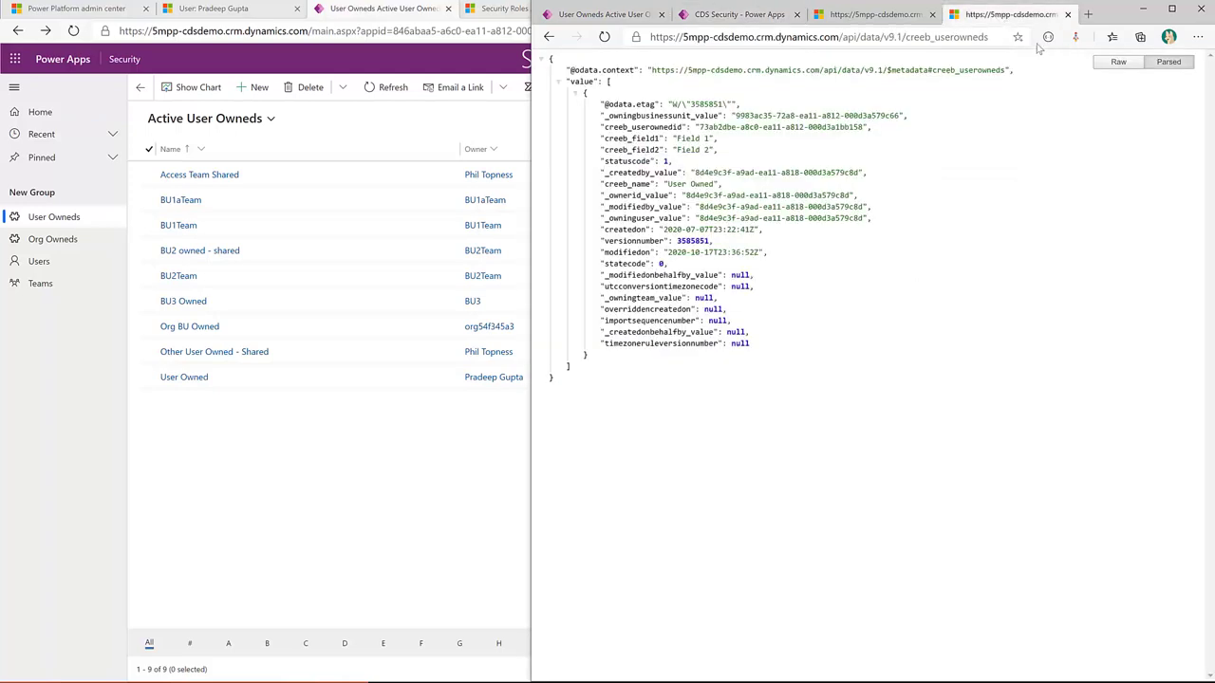
{"action": "left_click", "coordinate": [603, 36]}
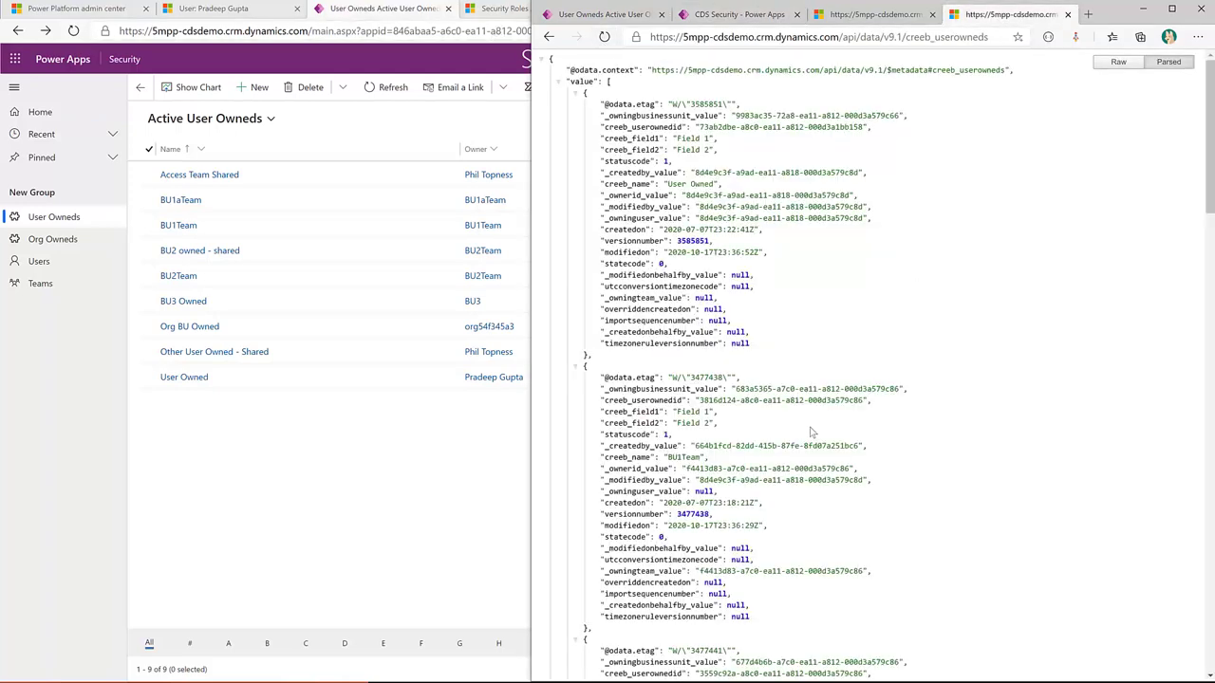
{"action": "scroll", "coordinate": [806, 427], "scroll_direction": "down", "scroll_amount": 10}
{"action": "scroll", "coordinate": [802, 420], "scroll_direction": "up", "scroll_amount": 10}
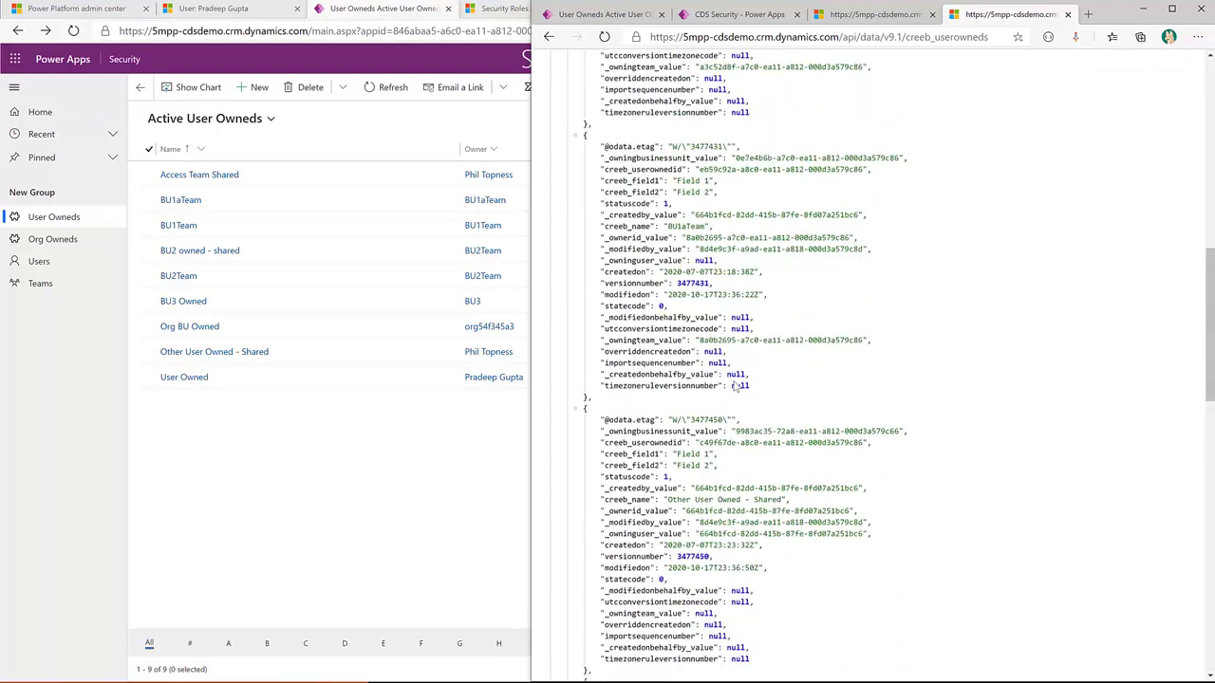
{"action": "scroll", "coordinate": [700, 270], "scroll_direction": "up", "scroll_amount": 1}
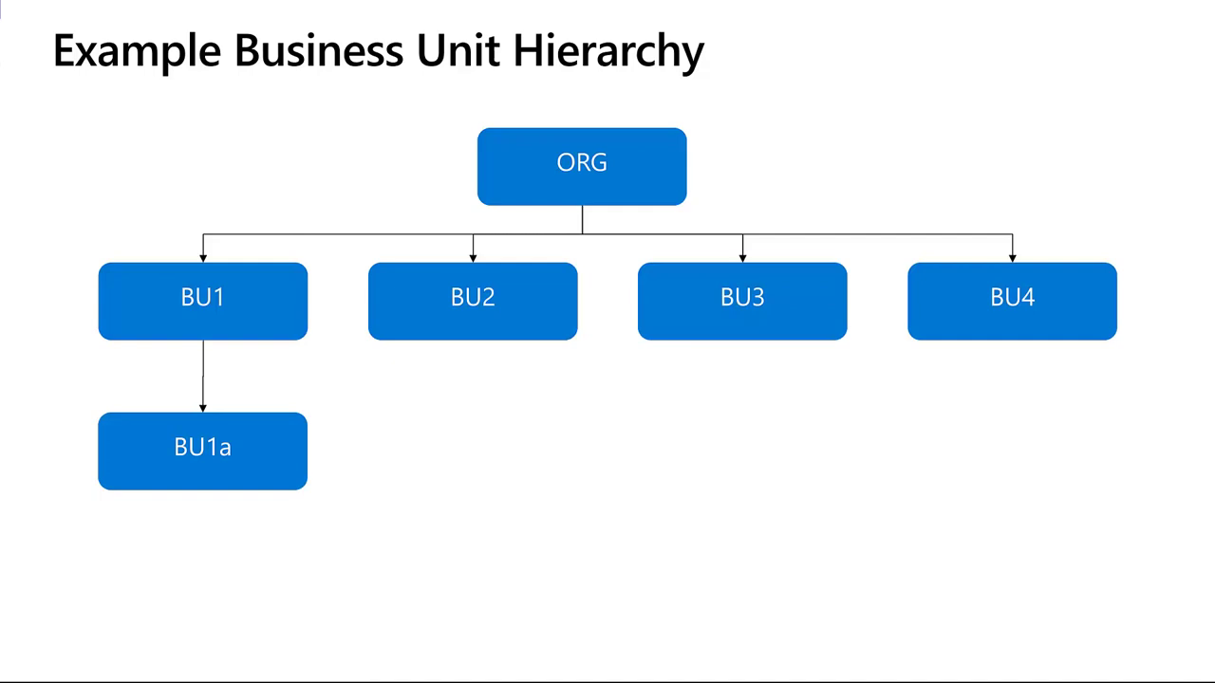
{"action": "mouse_move", "coordinate": [711, 119]}
{"action": "left_mouse_down"}
{"action": "mouse_move", "coordinate": [434, 129]}
{"action": "mouse_move", "coordinate": [688, 176]}
{"action": "mouse_move", "coordinate": [549, 129]}
{"action": "left_mouse_up"}
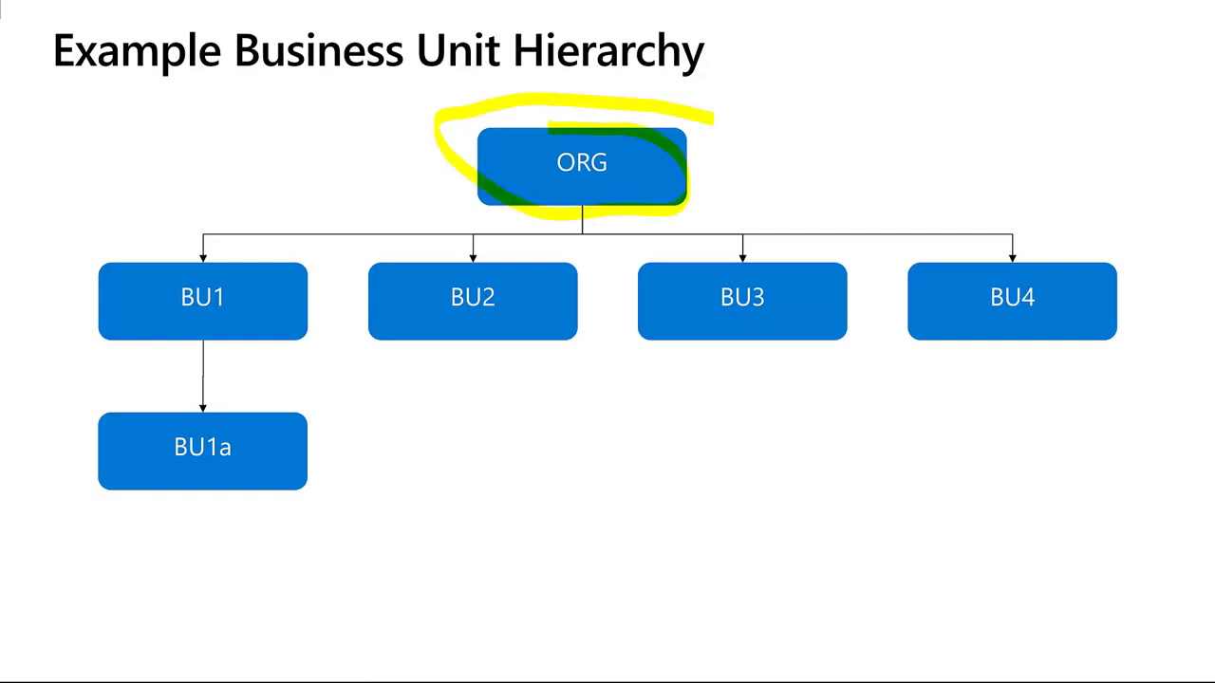
{"action": "left_click_drag", "start_coordinate": [161, 297], "coordinate": [257, 277]}
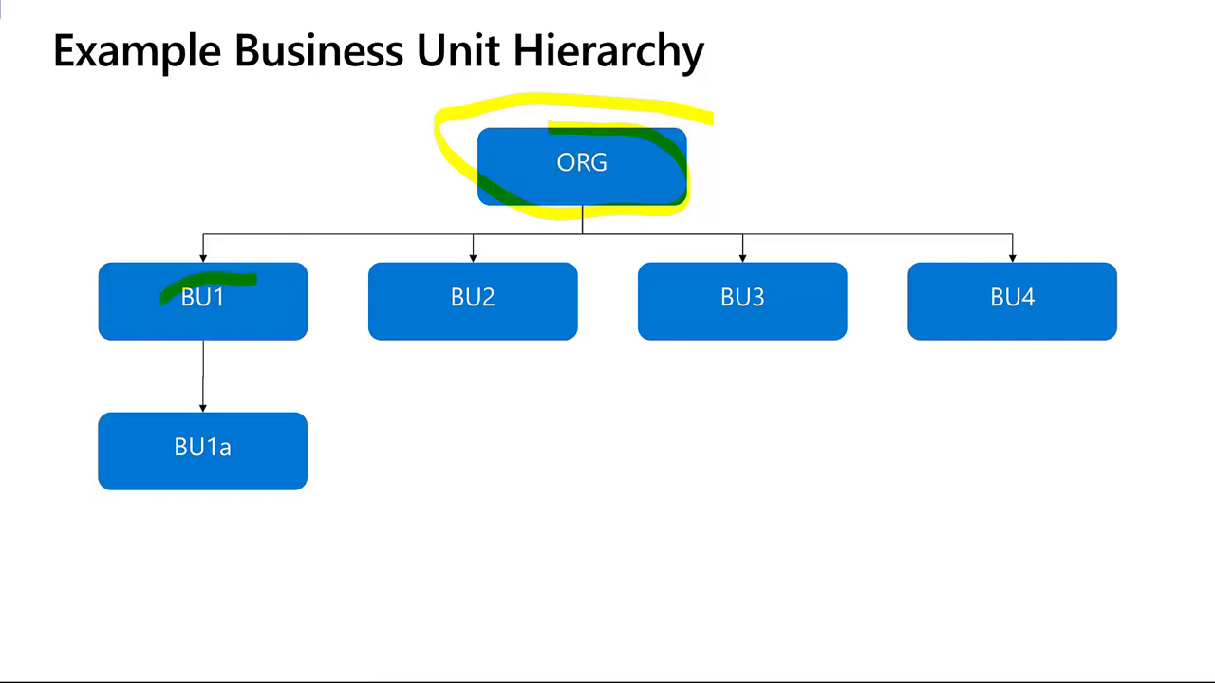
{"action": "left_click_drag", "start_coordinate": [462, 330], "coordinate": [595, 281]}
{"action": "left_click_drag", "start_coordinate": [718, 280], "coordinate": [933, 252]}
{"action": "left_click_drag", "start_coordinate": [1051, 325], "coordinate": [1126, 253]}
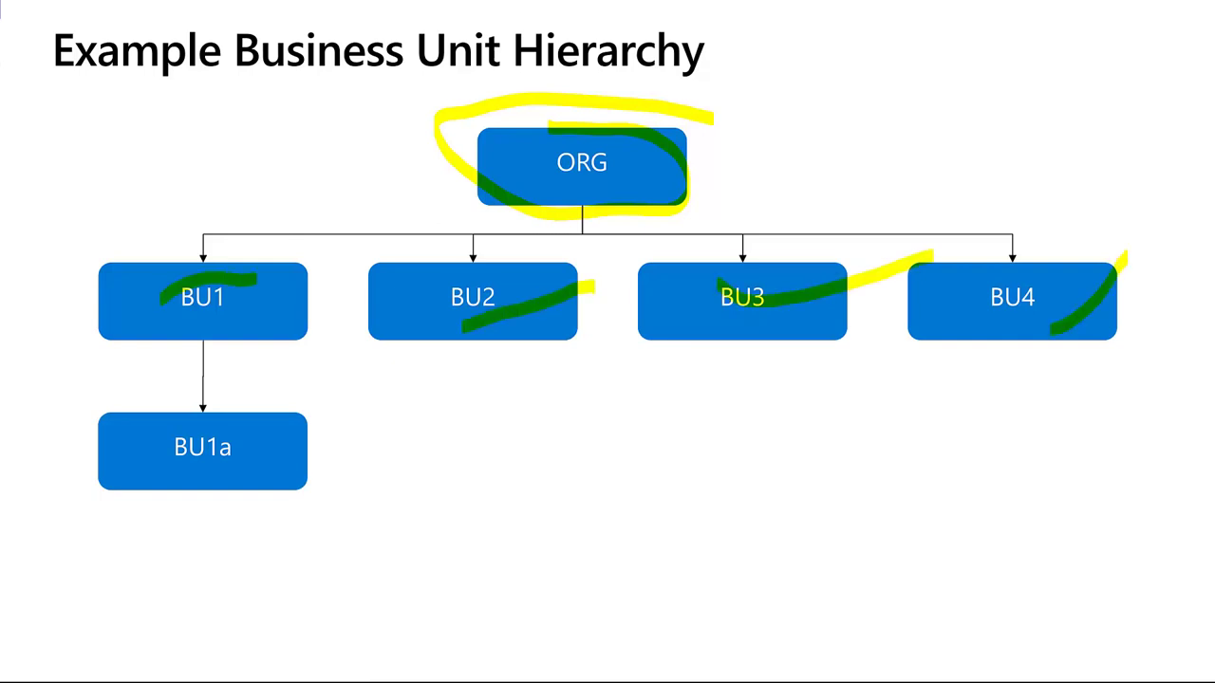
{"action": "mouse_move", "coordinate": [316, 417]}
{"action": "left_mouse_down"}
{"action": "mouse_move", "coordinate": [159, 403]}
{"action": "mouse_move", "coordinate": [81, 498]}
{"action": "mouse_move", "coordinate": [227, 416]}
{"action": "mouse_move", "coordinate": [143, 441]}
{"action": "left_mouse_up"}
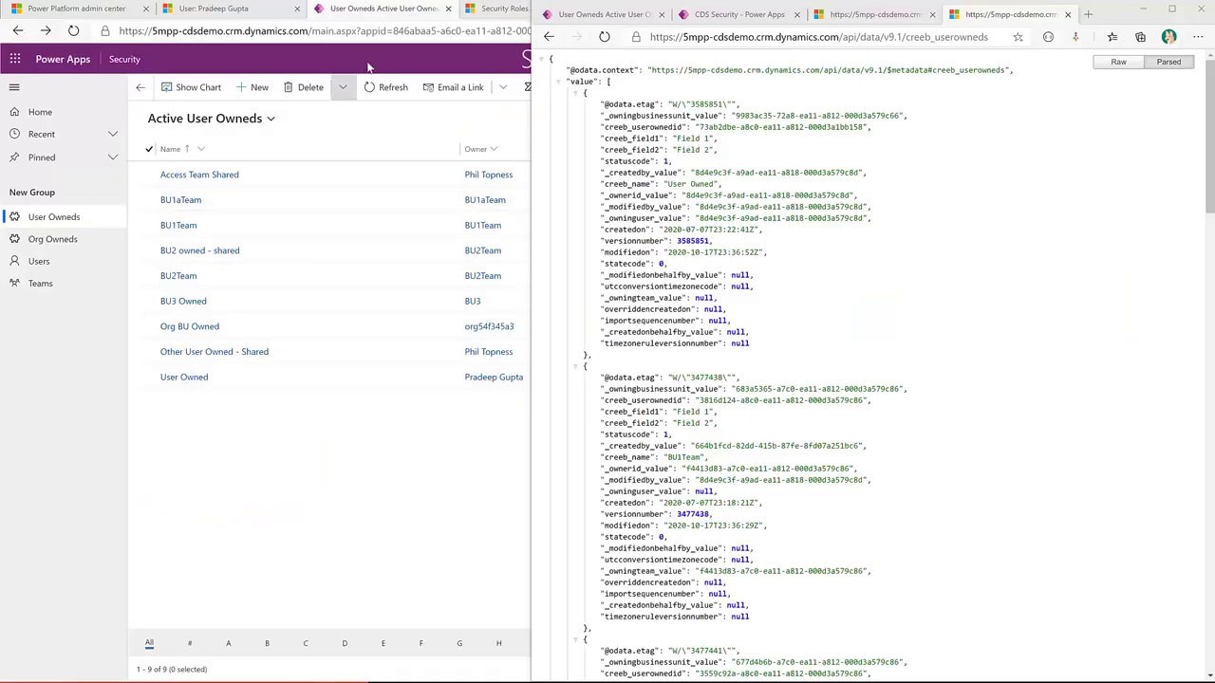
- Open the Business Units list from the Dynamics 365 security settings to examine each unit's parent business
{"action": "double_click", "coordinate": [506, 12]}
{"action": "left_click", "coordinate": [517, 9]}
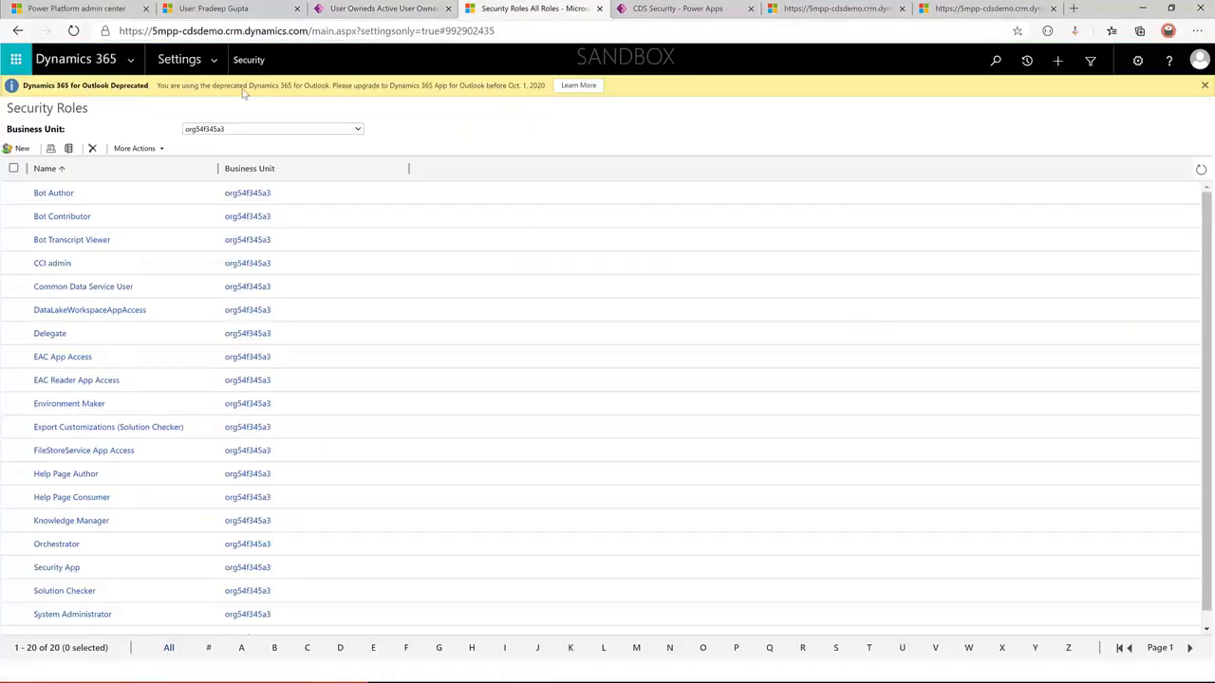
{"action": "left_click", "coordinate": [214, 60]}
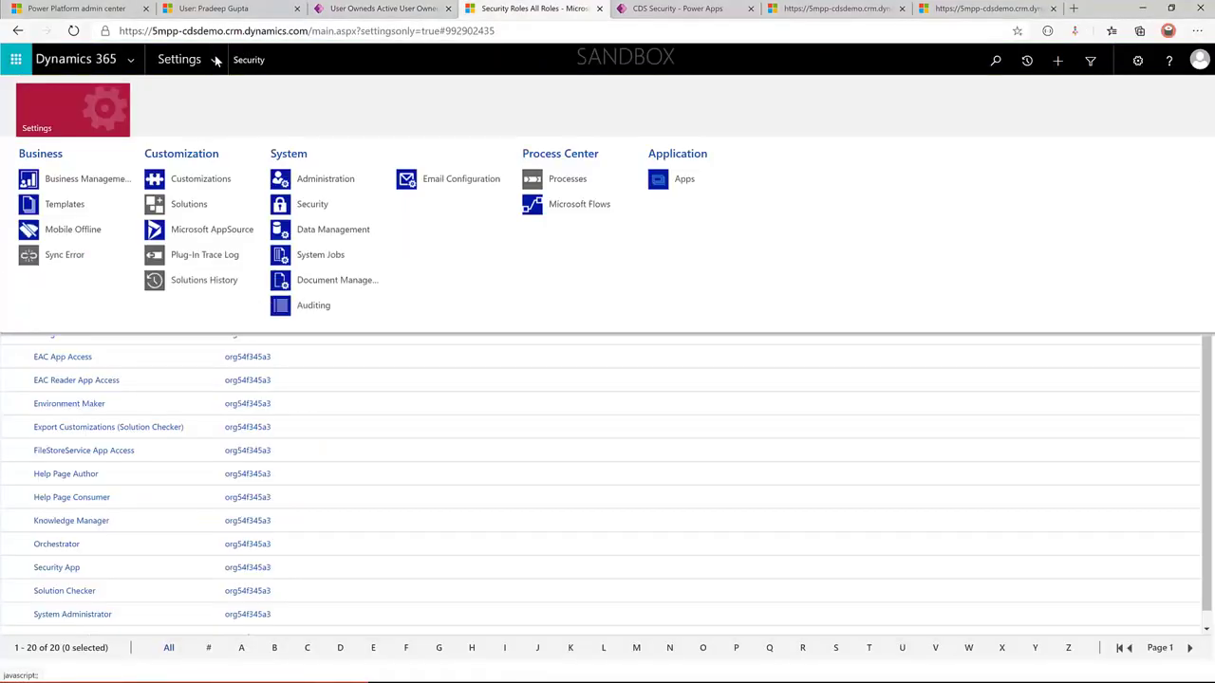
{"action": "left_click", "coordinate": [311, 205]}
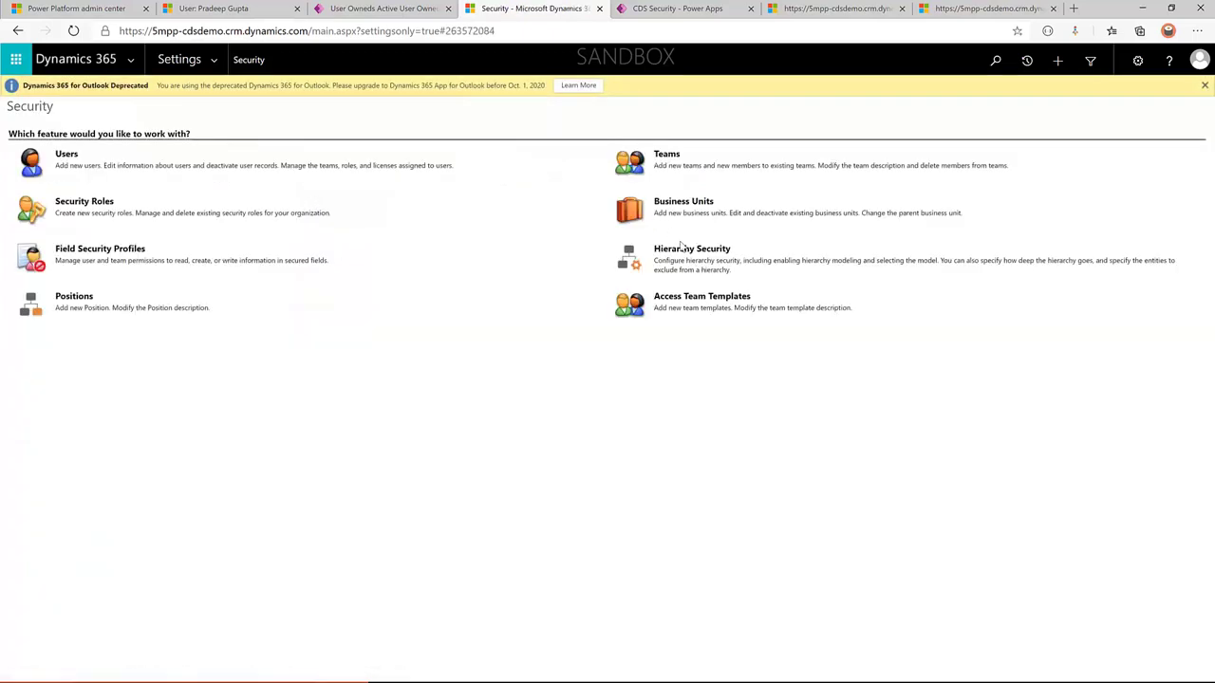
{"action": "left_click", "coordinate": [695, 204]}
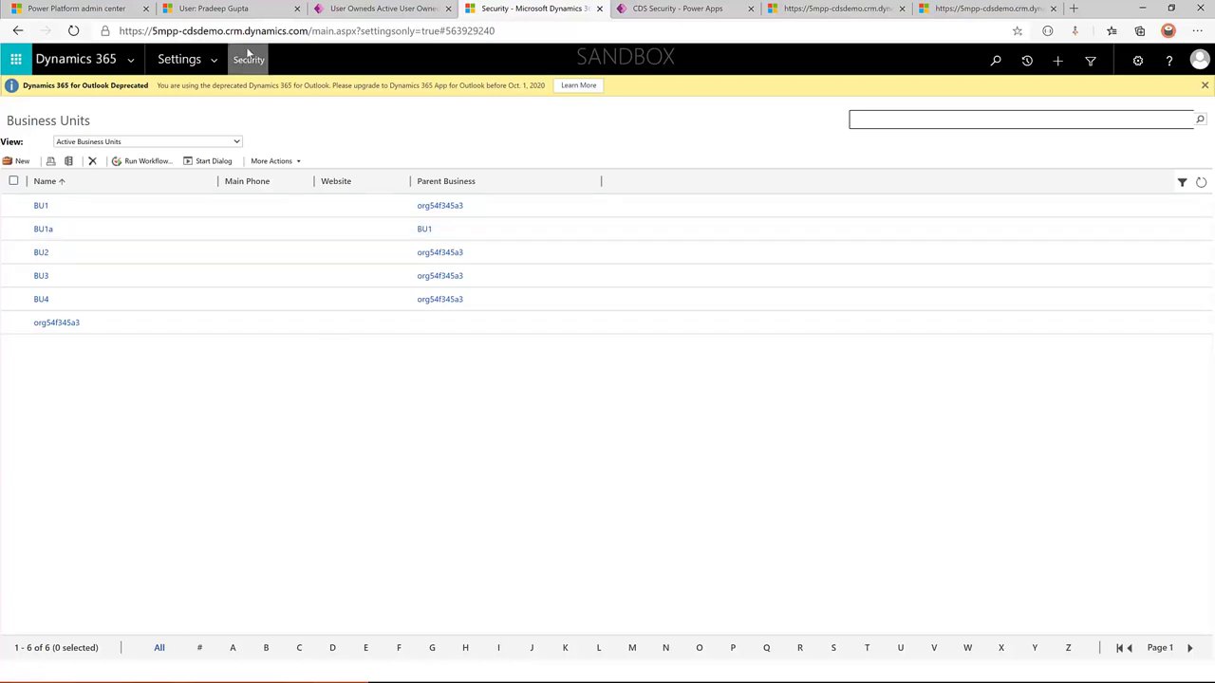
- Lower the access level of all User Owned privileges in the Security App role and save the role
{"action": "left_click", "coordinate": [225, 10]}
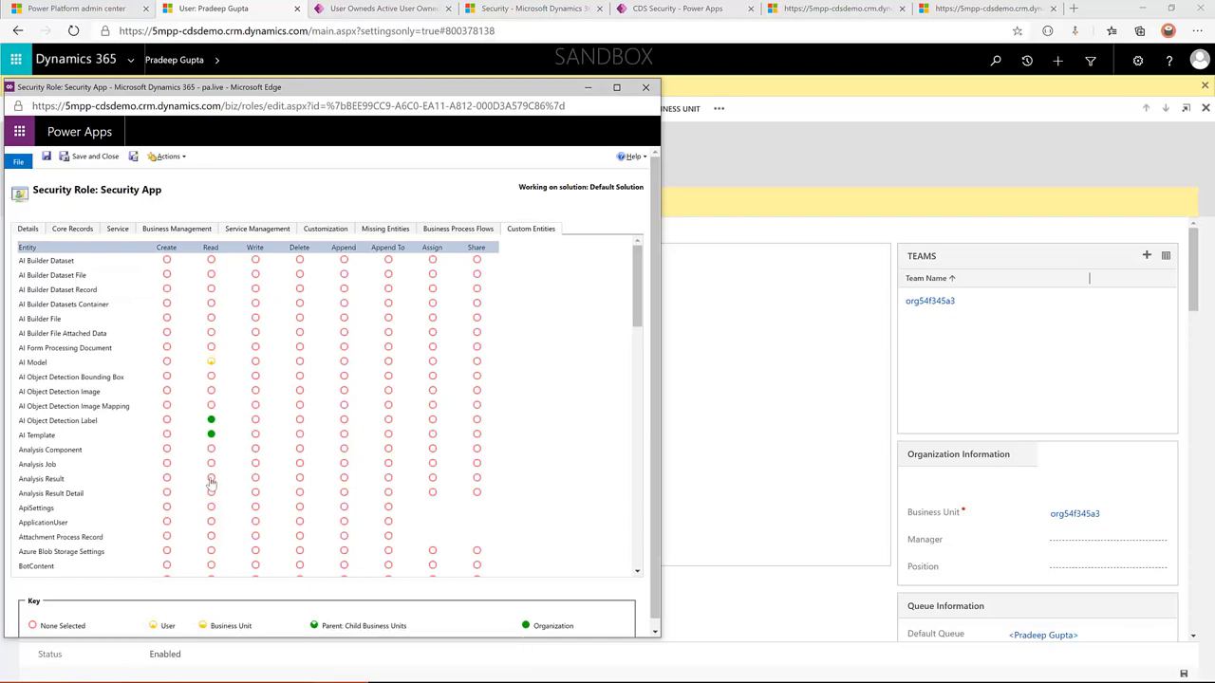
{"action": "scroll", "coordinate": [210, 484], "scroll_direction": "down", "scroll_amount": 5}
{"action": "scroll", "coordinate": [211, 484], "scroll_direction": "down", "scroll_amount": 15}
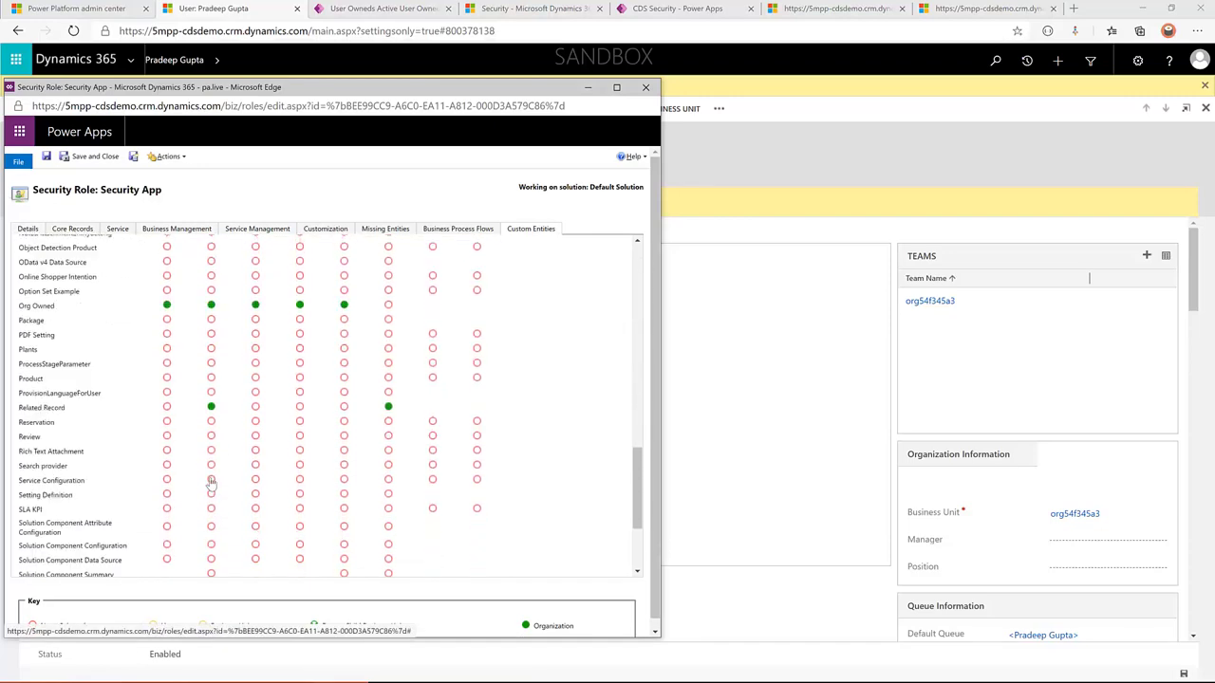
{"action": "left_click", "coordinate": [53, 549]}
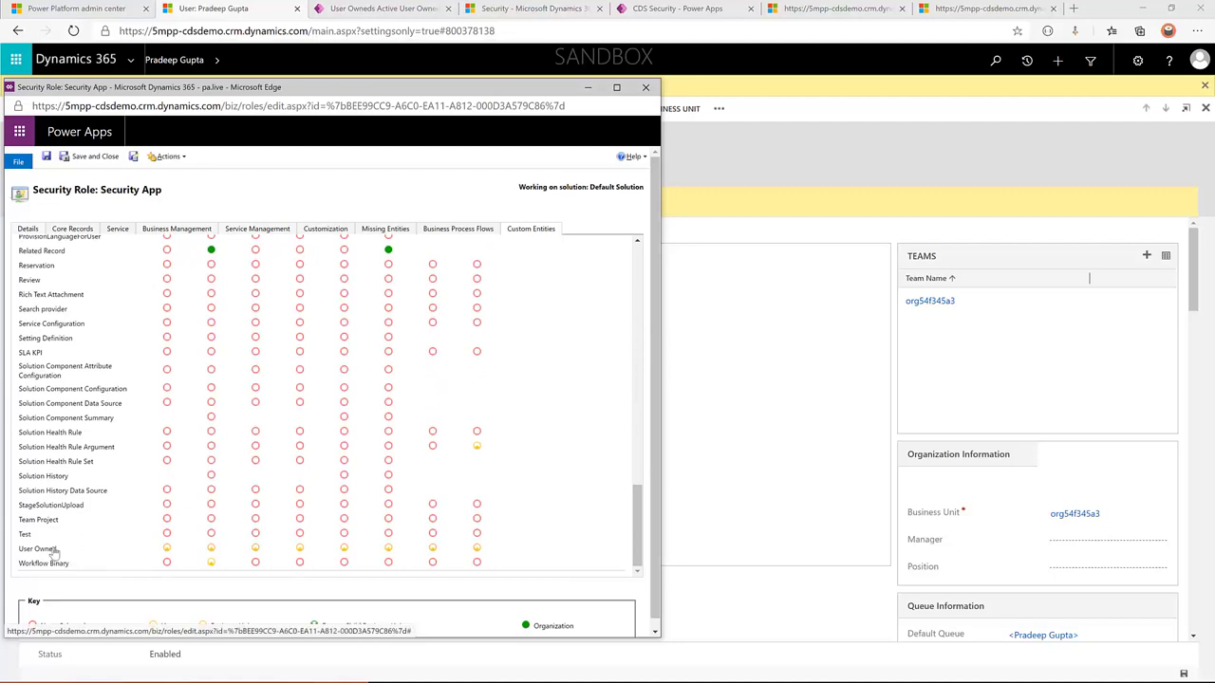
{"action": "left_click", "coordinate": [45, 158]}
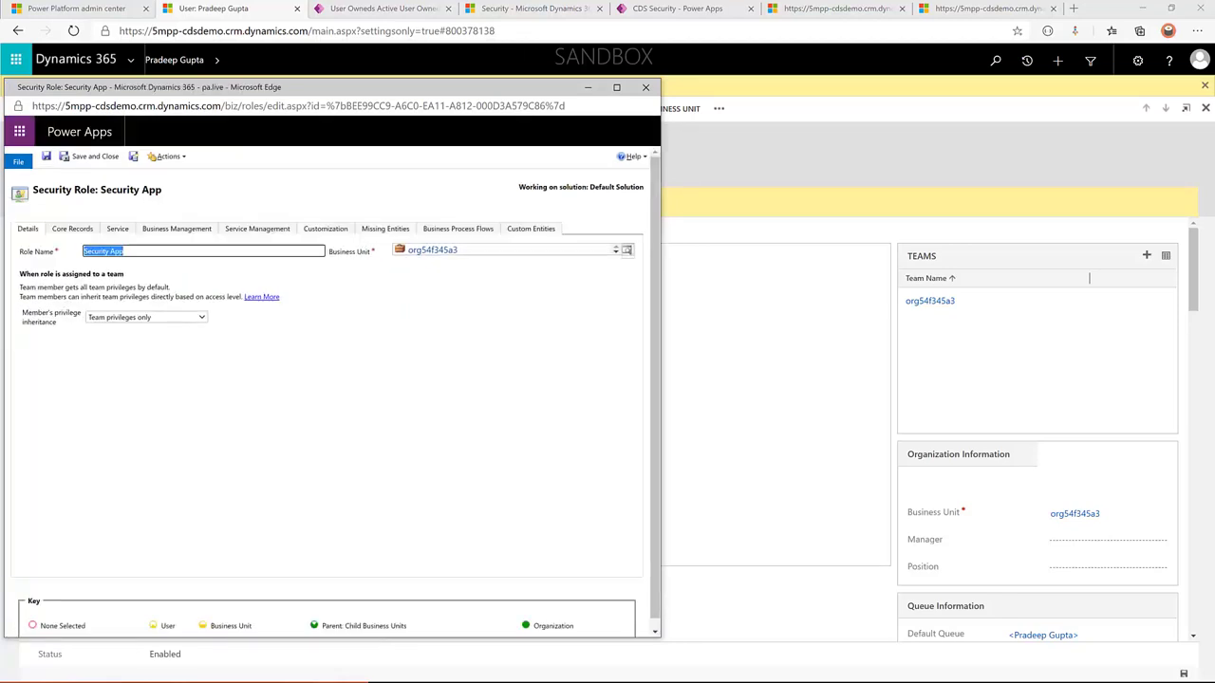
- Change the test user's business unit to BU1 from the user record
{"action": "key", "text": "alt+Tab"}
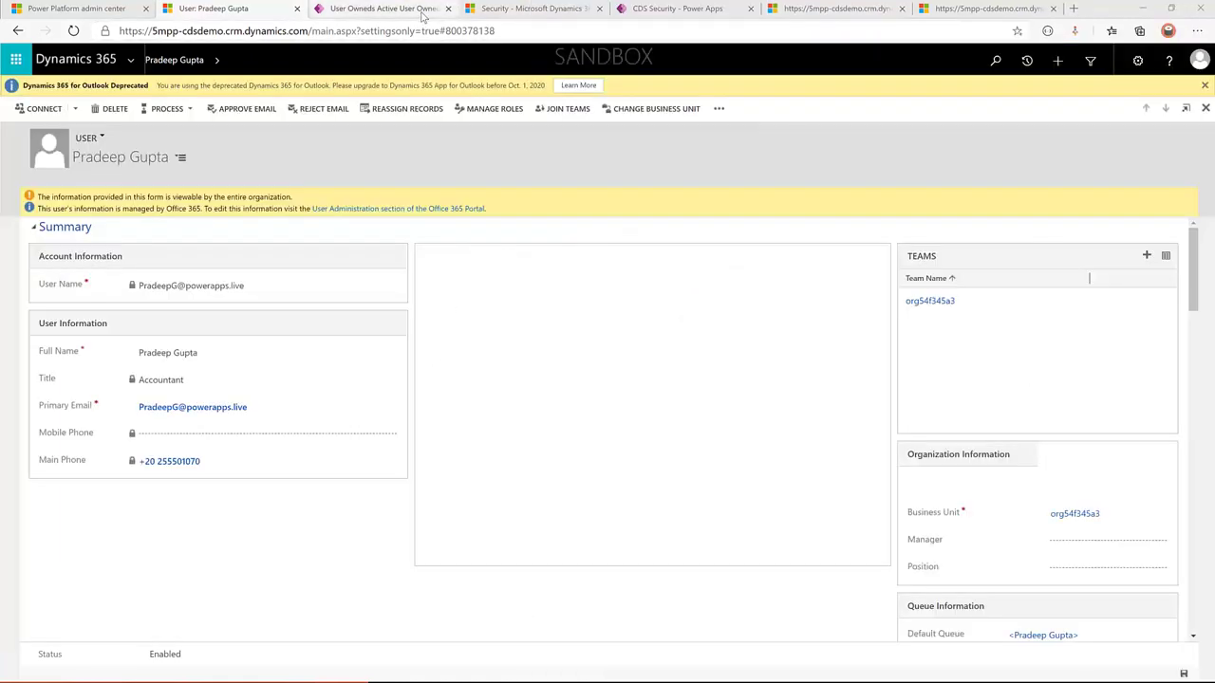
{"action": "left_click", "coordinate": [399, 7]}
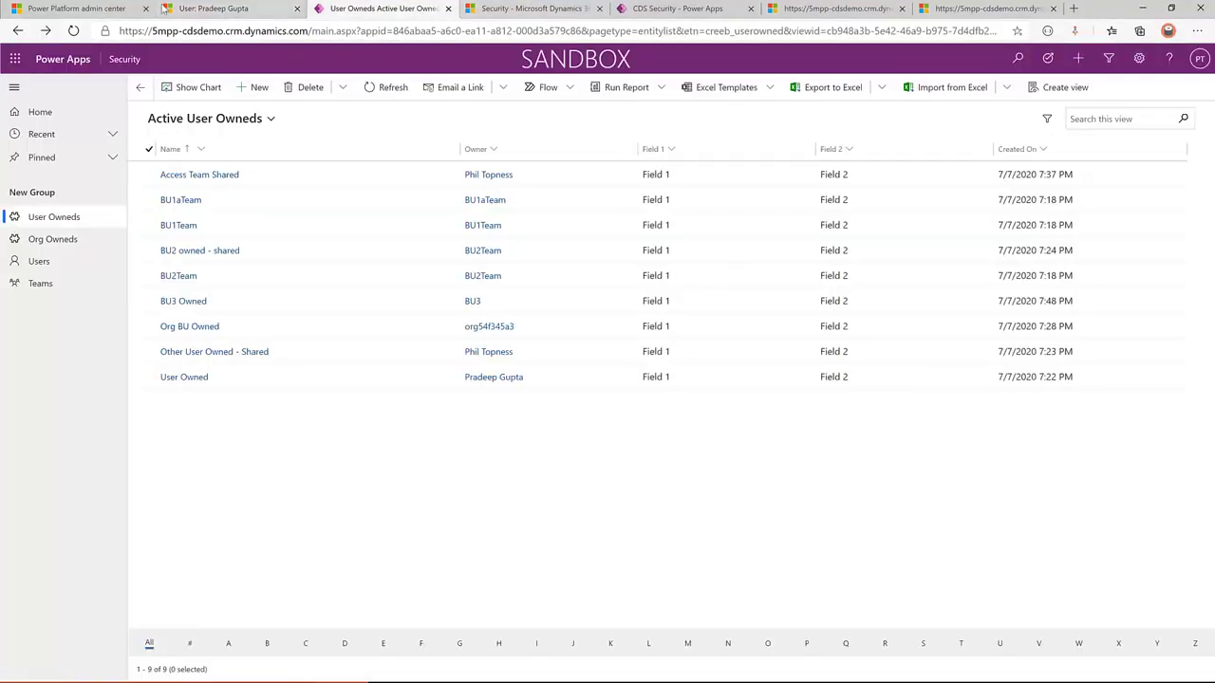
{"action": "left_click", "coordinate": [201, 7]}
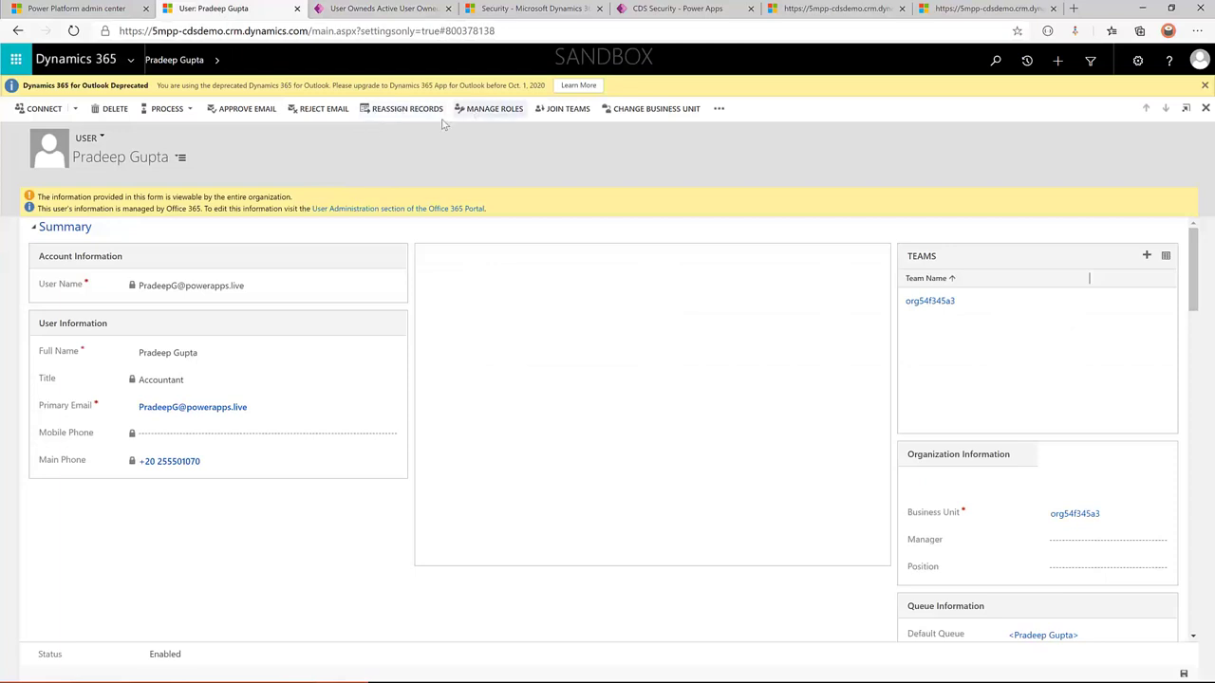
{"action": "left_click", "coordinate": [643, 110]}
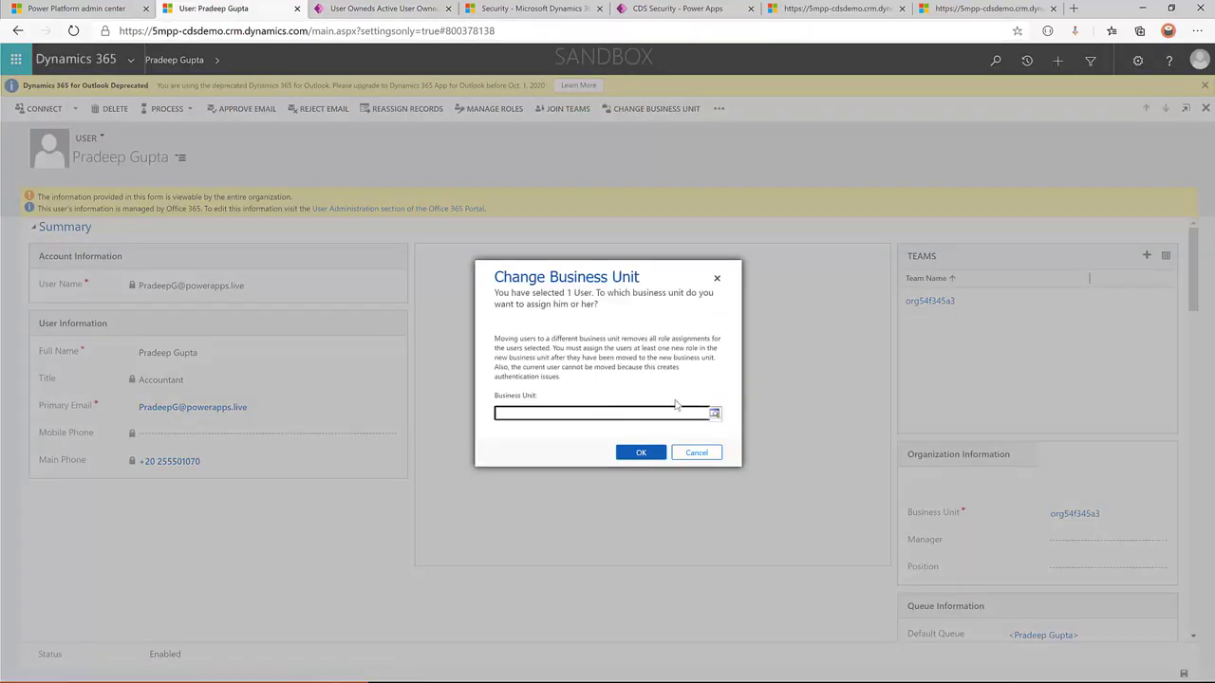
{"action": "left_click", "coordinate": [714, 414]}
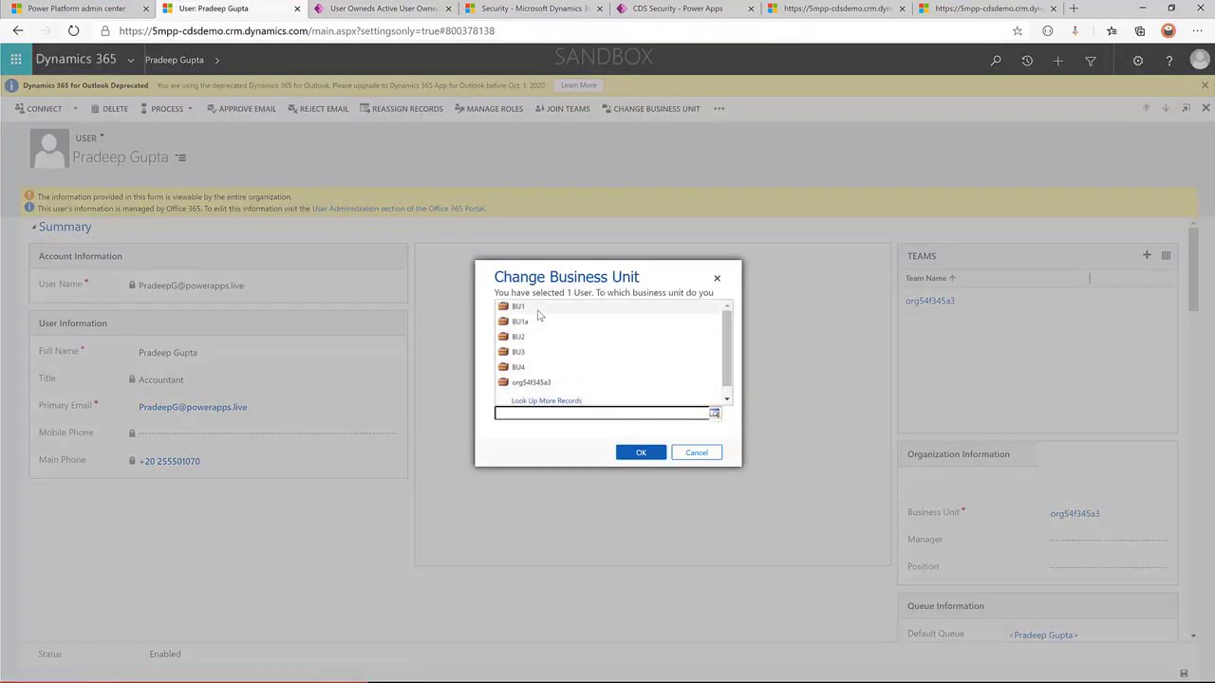
{"action": "left_click", "coordinate": [531, 307]}
{"action": "left_click", "coordinate": [641, 453]}
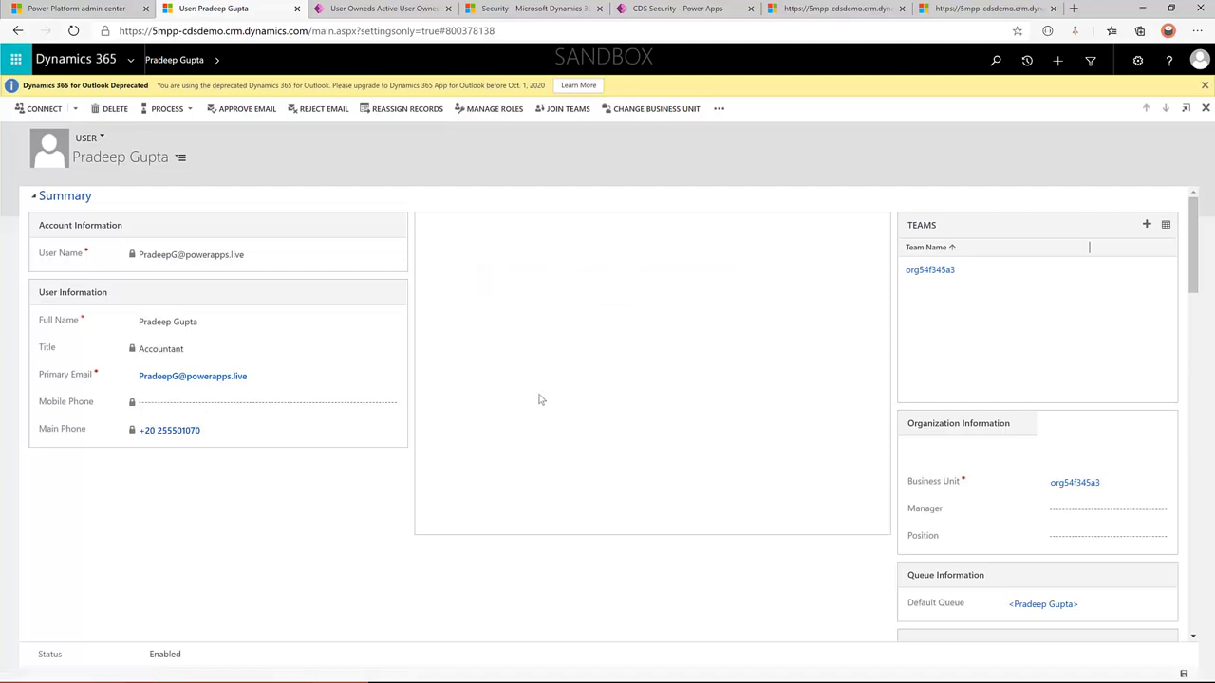
- Assign the BU1 Security App role to the test user
{"action": "left_click", "coordinate": [488, 110]}
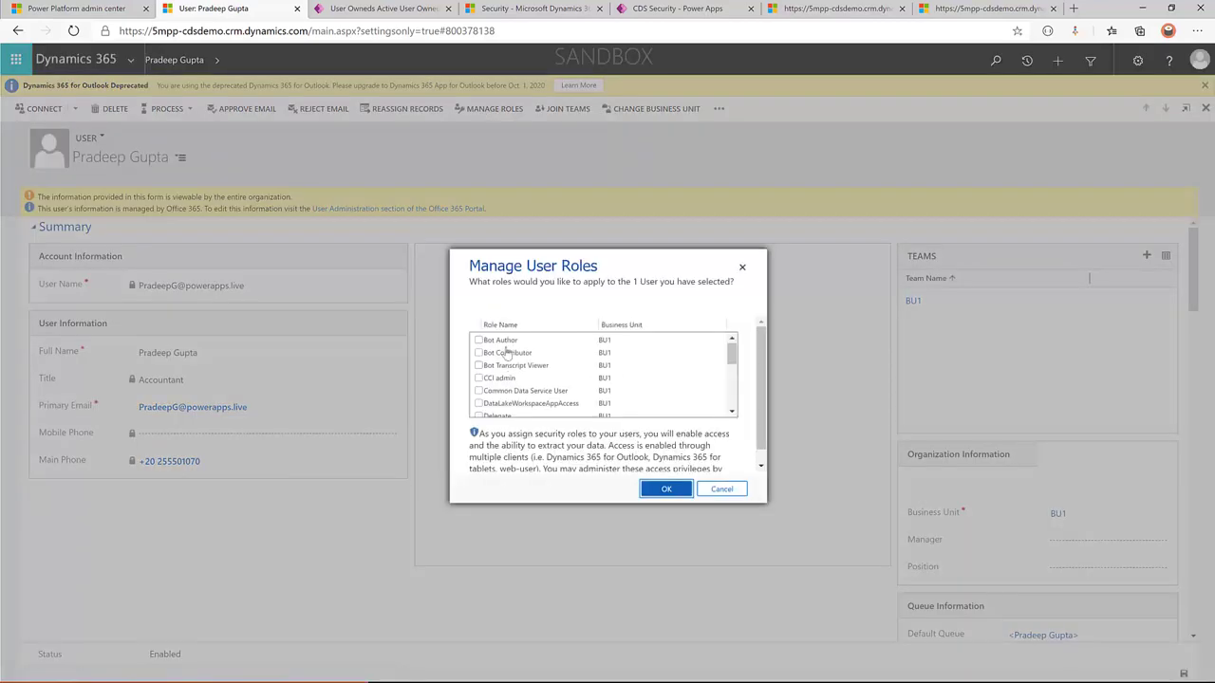
{"action": "scroll", "coordinate": [513, 355], "scroll_direction": "down", "scroll_amount": 5}
{"action": "left_click", "coordinate": [515, 369]}
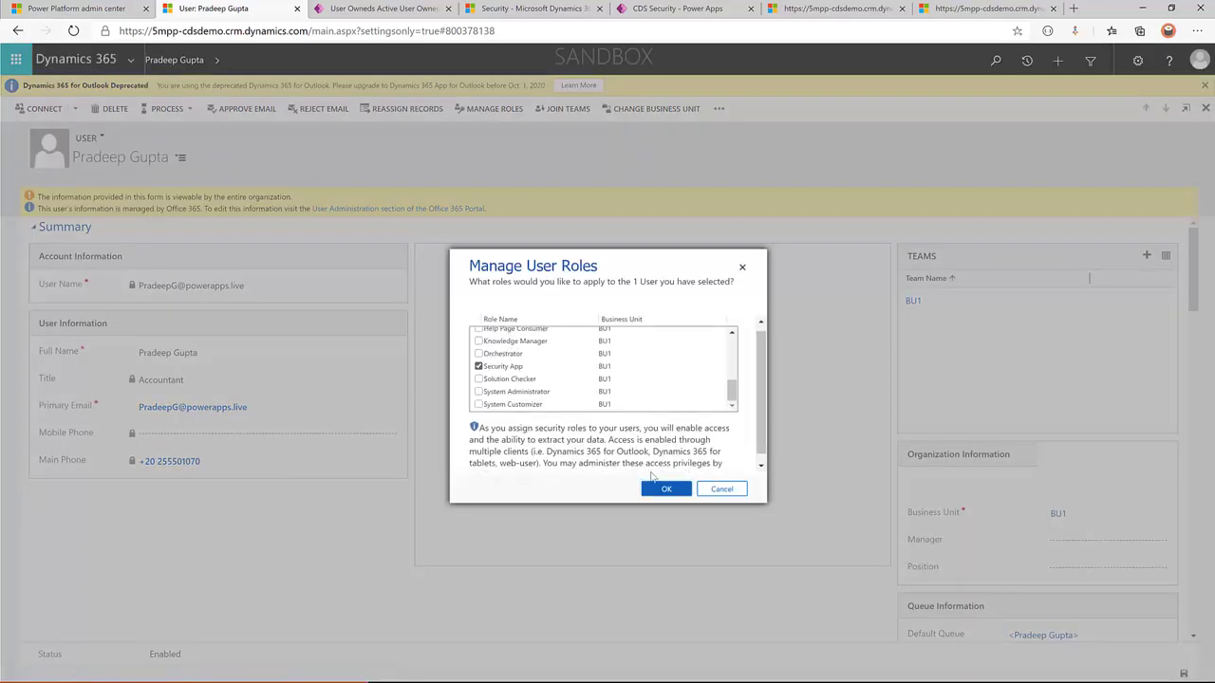
{"action": "left_click", "coordinate": [666, 489]}
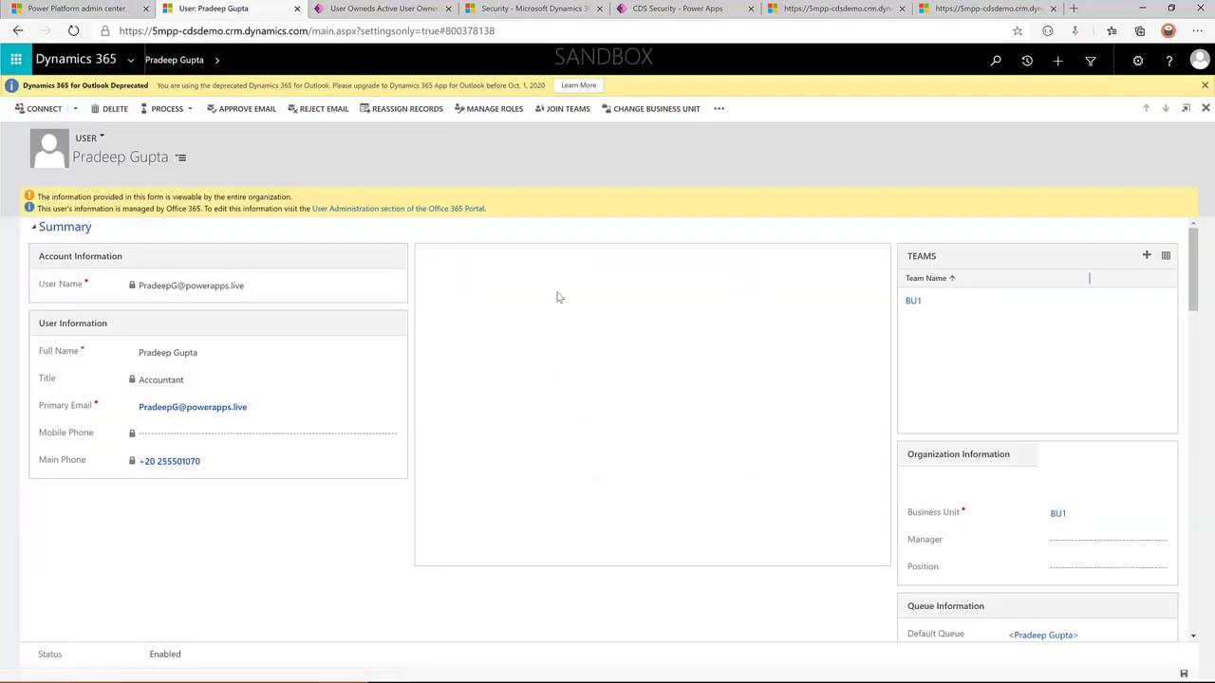
- Refresh the test user's Active User Owneds view and compare it with the administrator's list
{"action": "key", "text": "ctrl+Tab"}
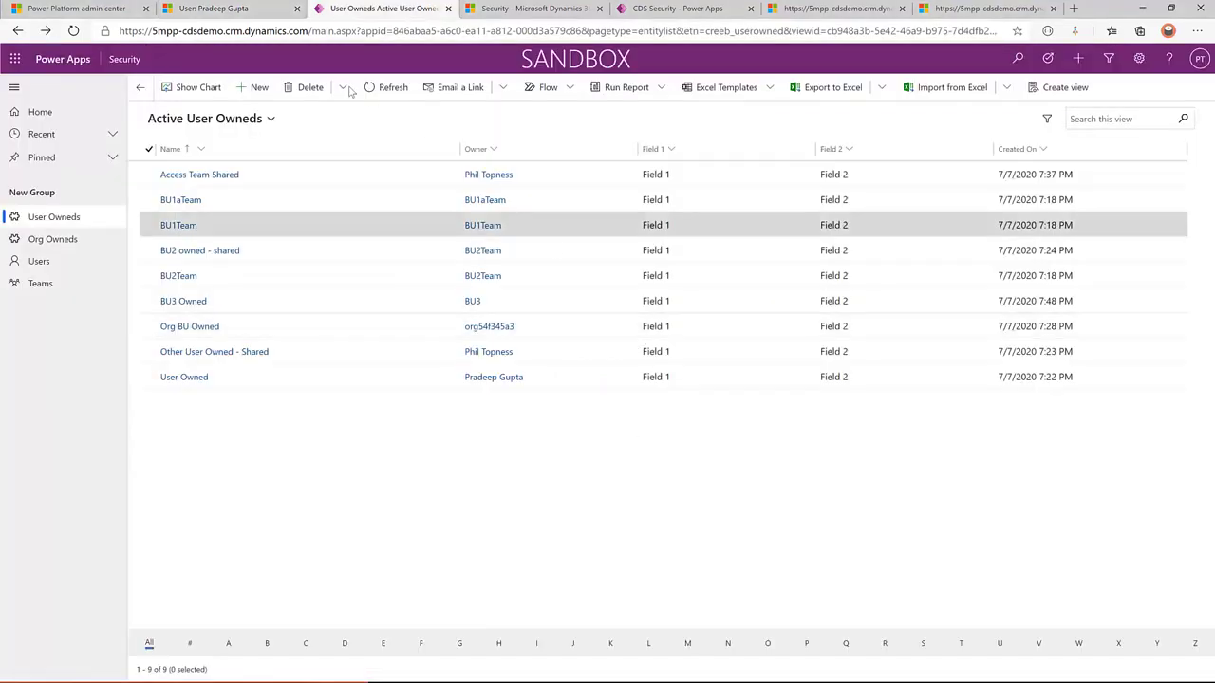
{"action": "key", "text": "alt+Tab"}
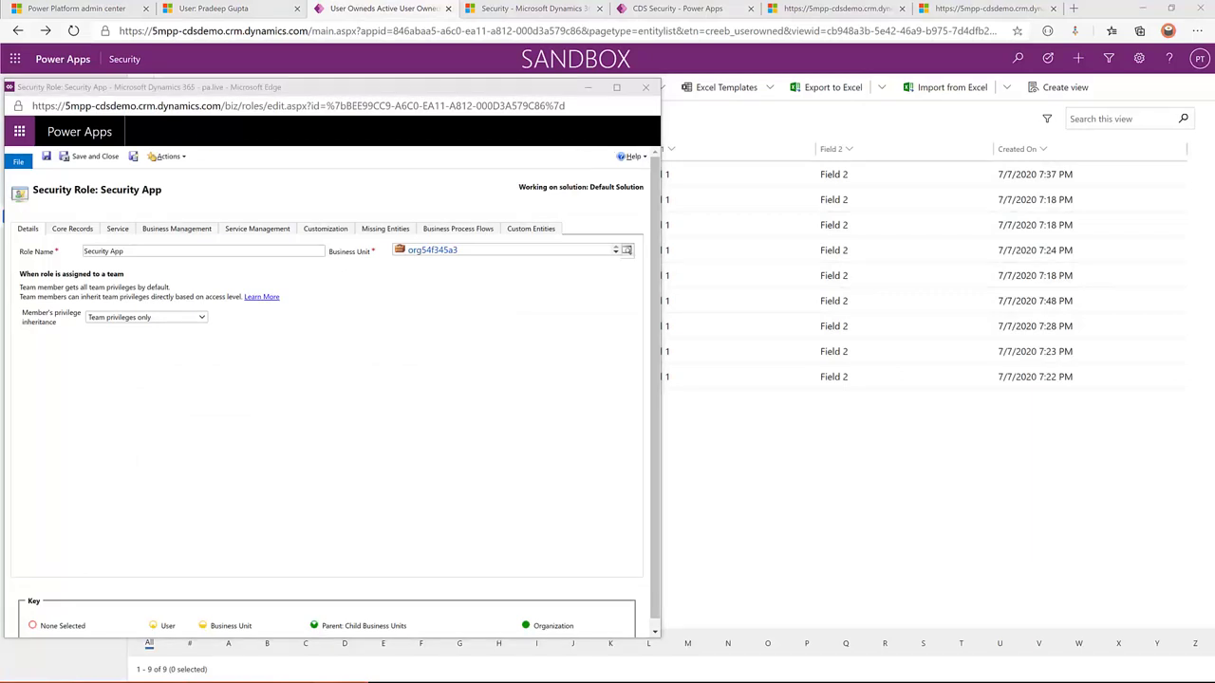
{"action": "key", "text": "super+Right"}
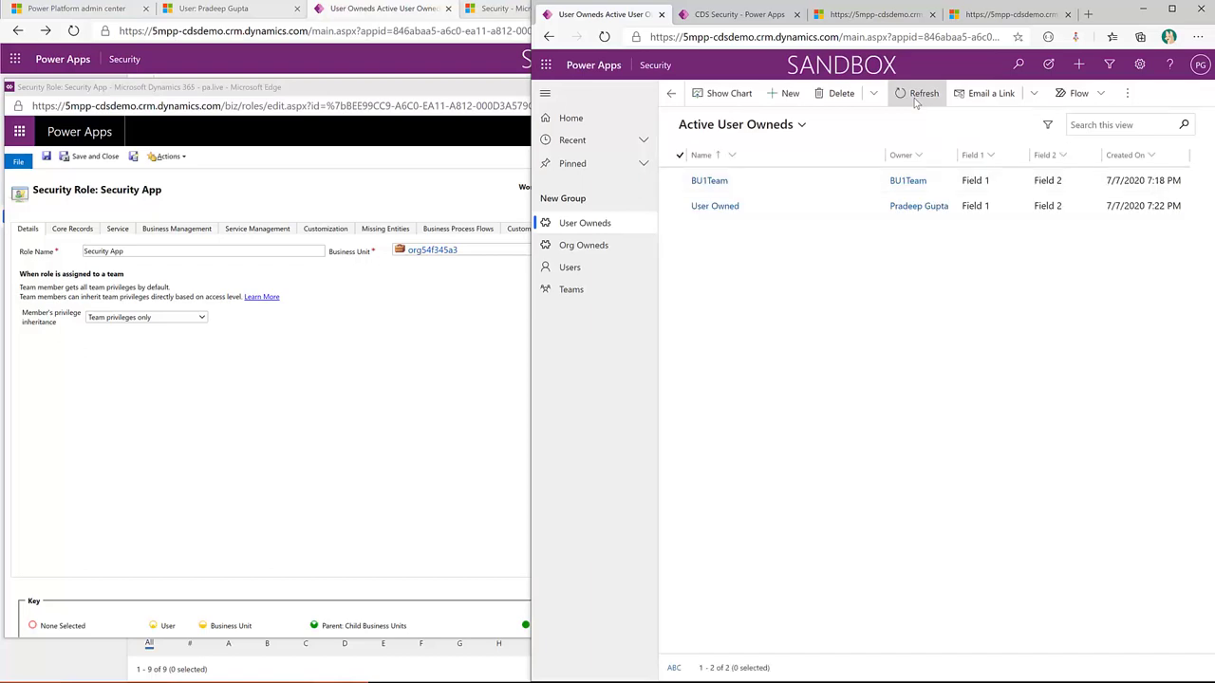
{"action": "left_click", "coordinate": [916, 99]}
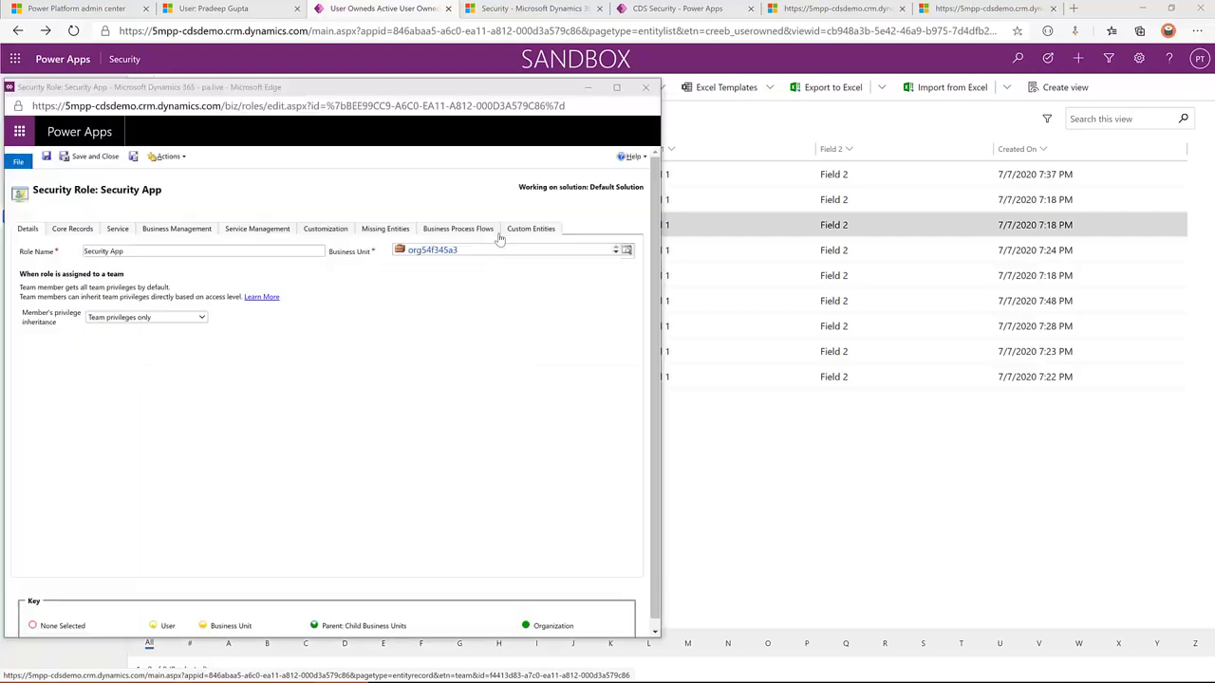
- Open the custom entity privileges of the Security App role and check the administrator's Active User Owneds list
{"action": "left_click", "coordinate": [518, 228]}
{"action": "scroll", "coordinate": [333, 513], "scroll_direction": "down", "scroll_amount": 1}
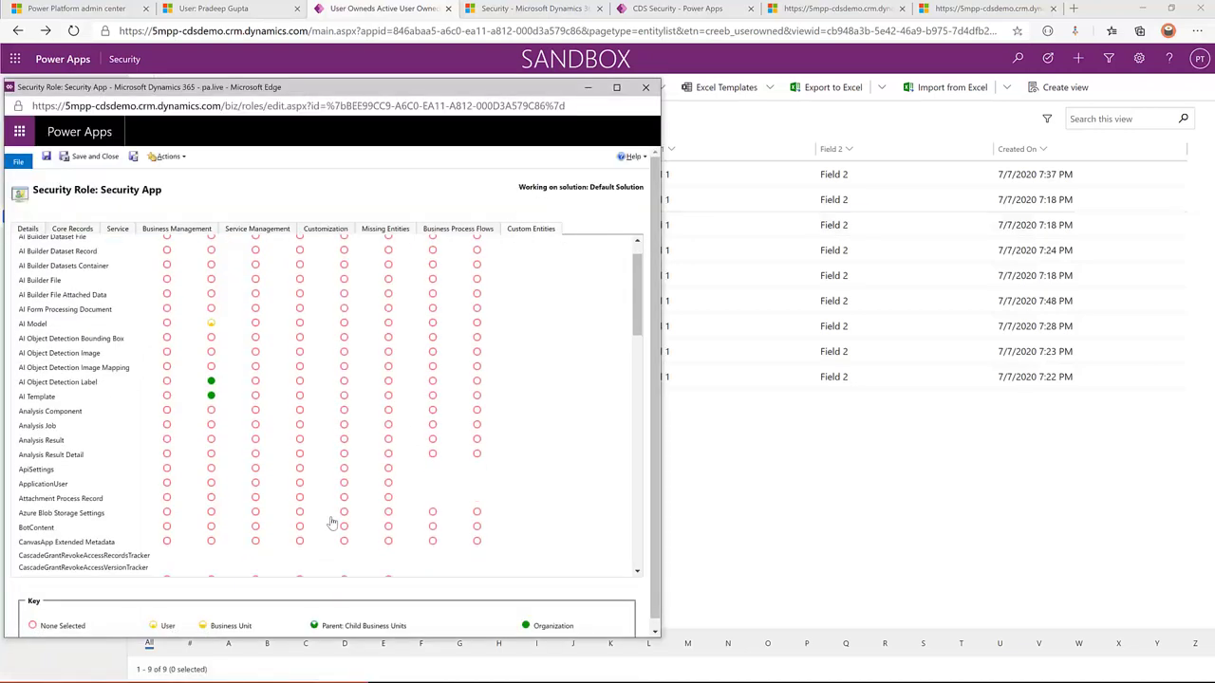
{"action": "left_click", "coordinate": [713, 328]}
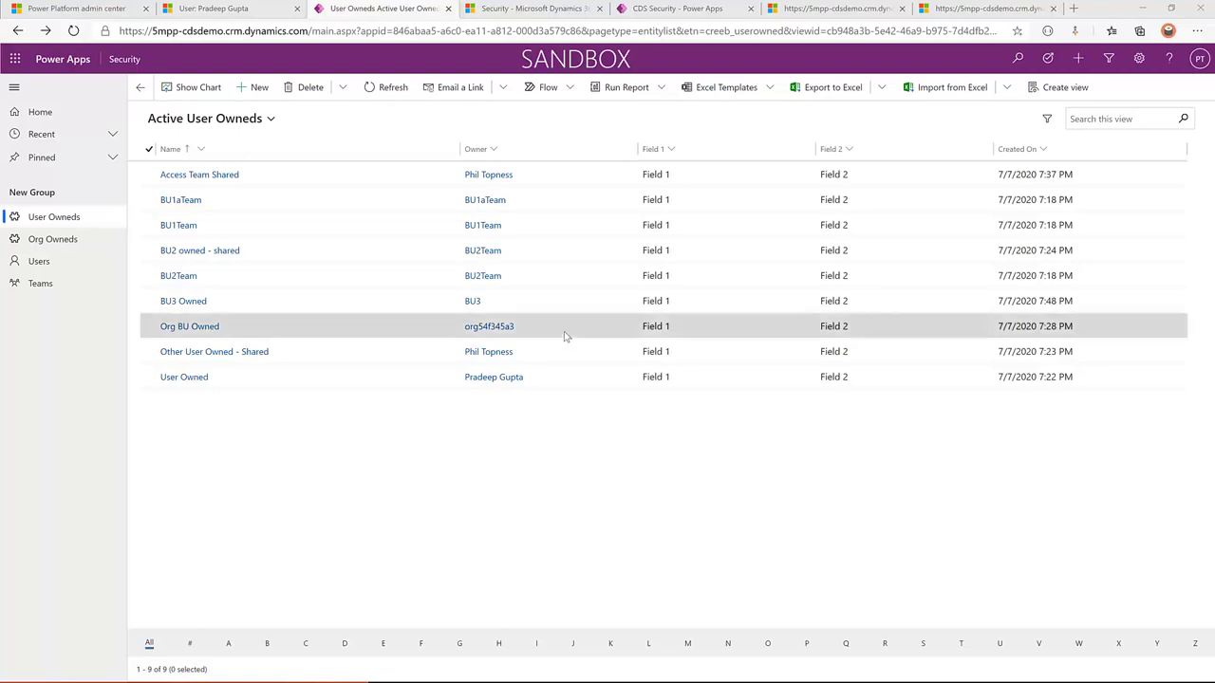
{"action": "key", "text": "alt+Tab"}
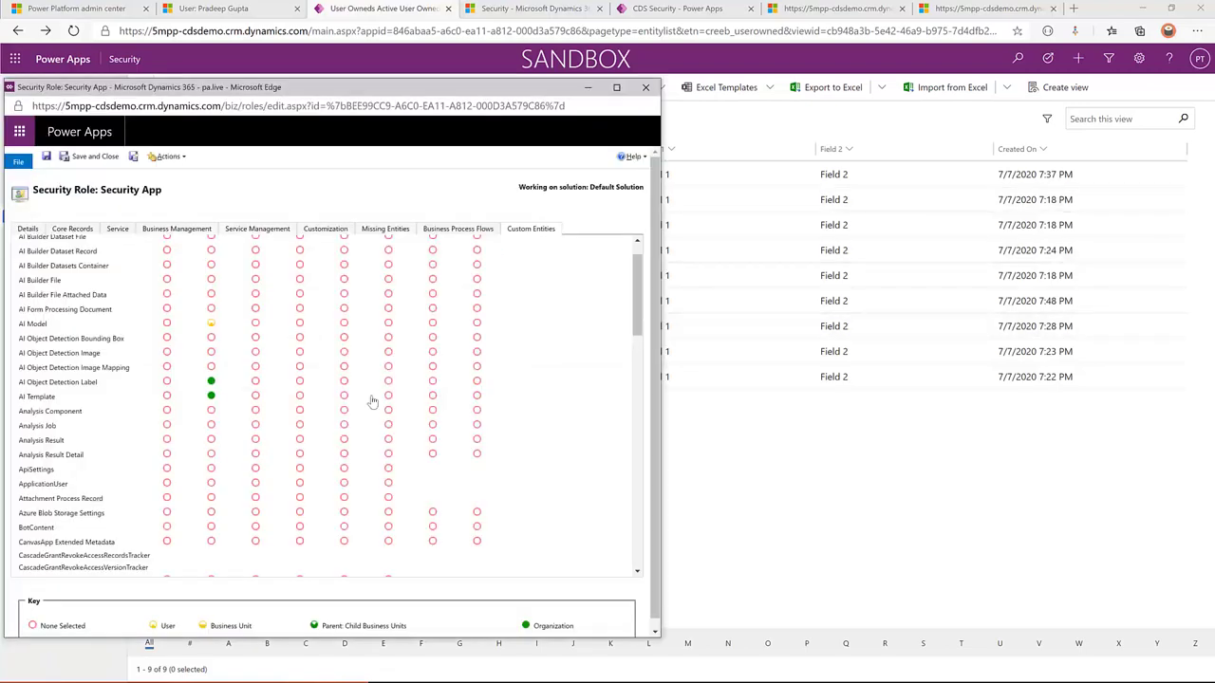
- Set all of the User Owned entity's privileges in the Security App role to Parent: Child Business Units and save the role
{"action": "scroll", "coordinate": [325, 361], "scroll_direction": "down", "scroll_amount": 10}
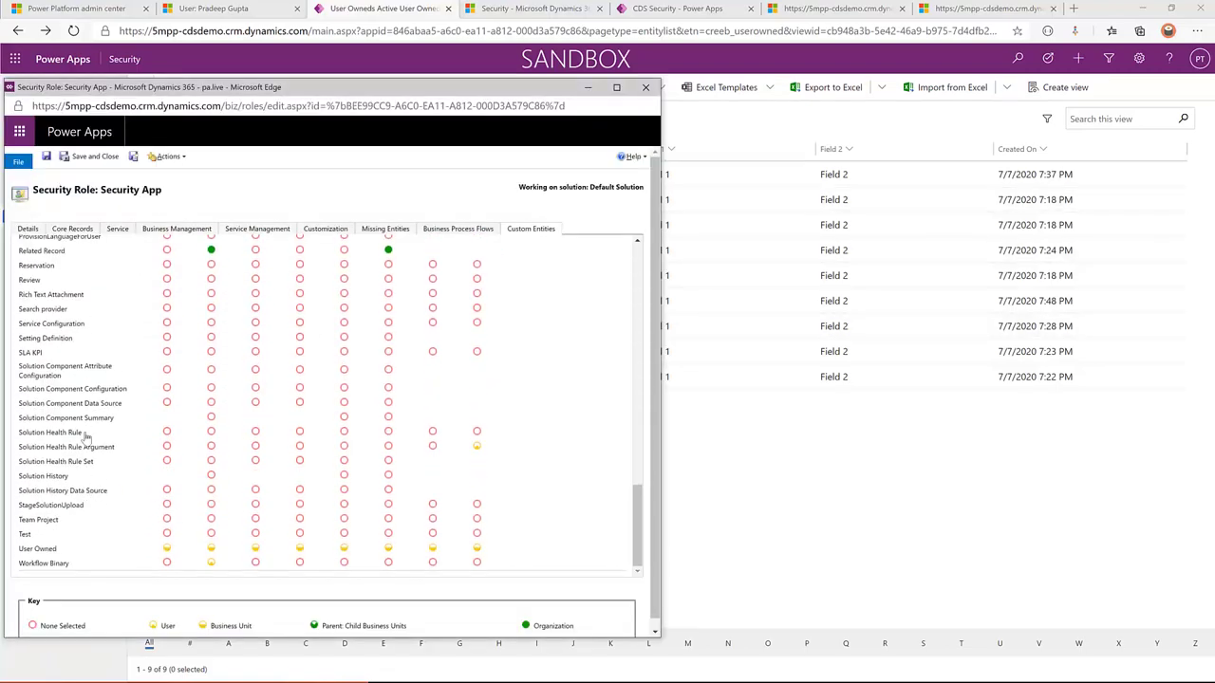
{"action": "scroll", "coordinate": [88, 436], "scroll_direction": "down", "scroll_amount": 1}
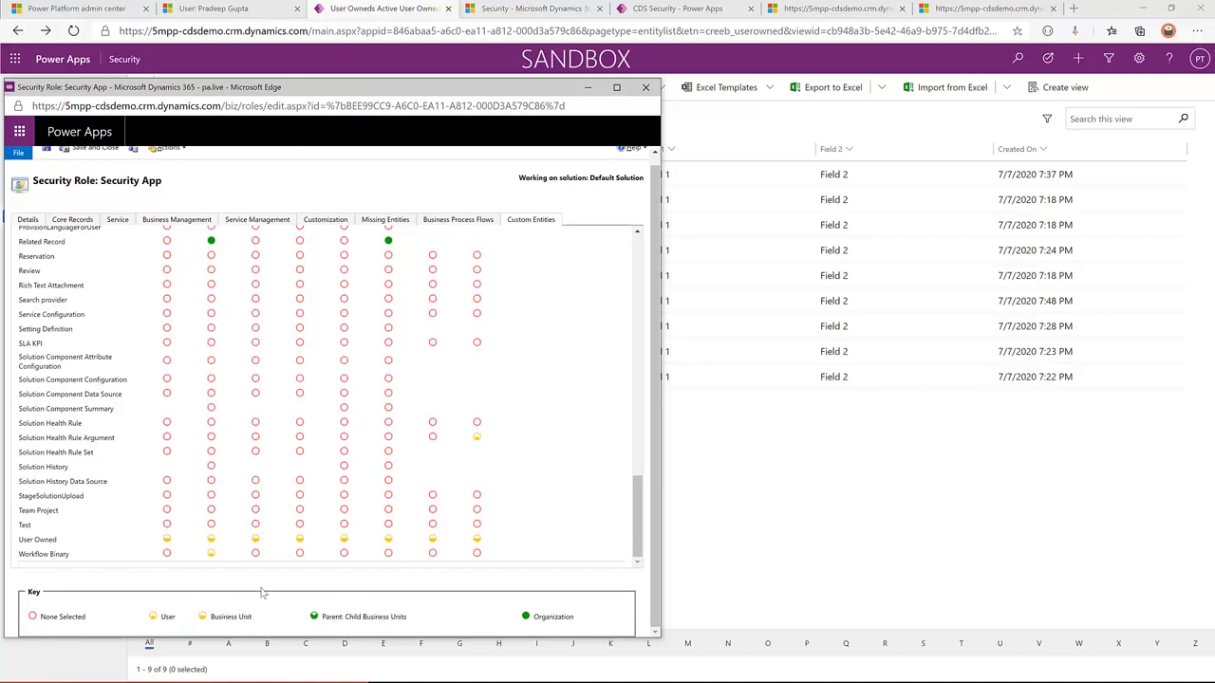
{"action": "left_click", "coordinate": [43, 540]}
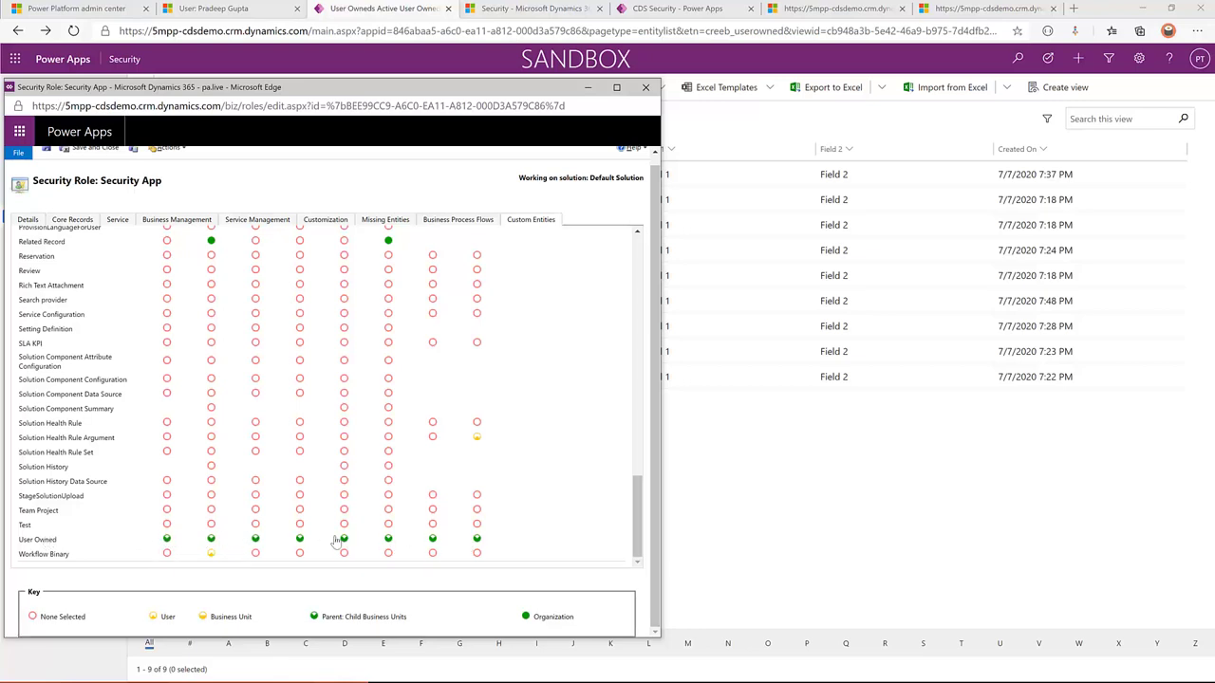
{"action": "left_click", "coordinate": [167, 524]}
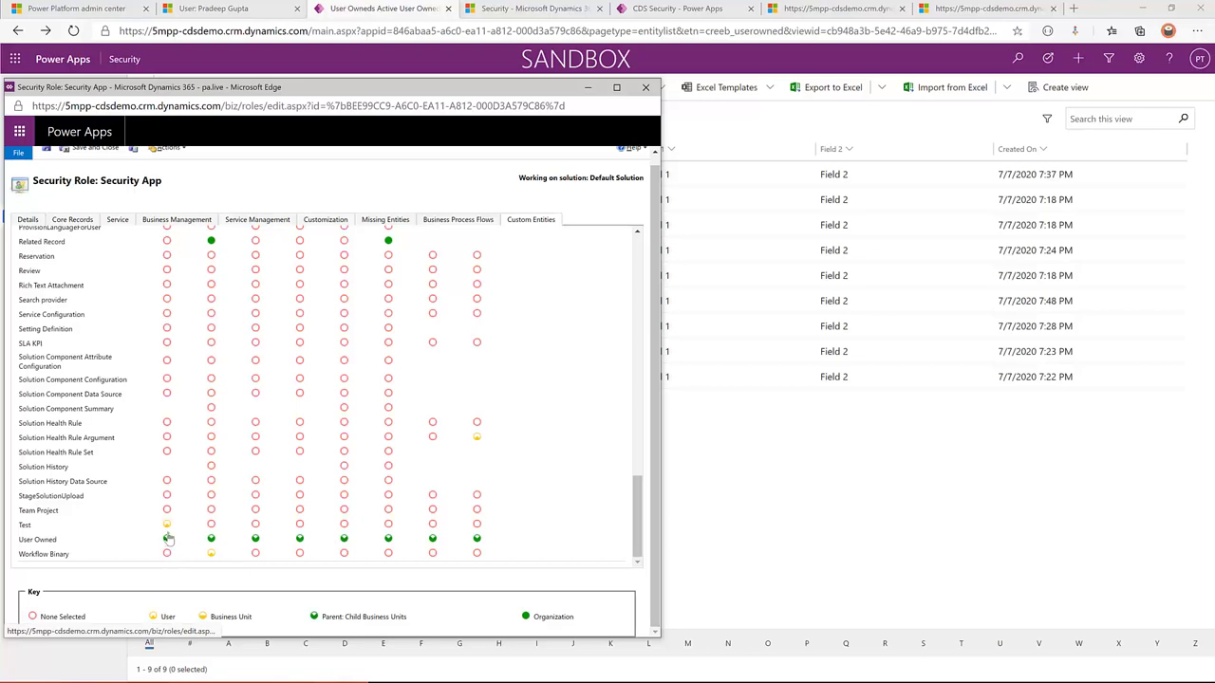
{"action": "left_click", "coordinate": [167, 527]}
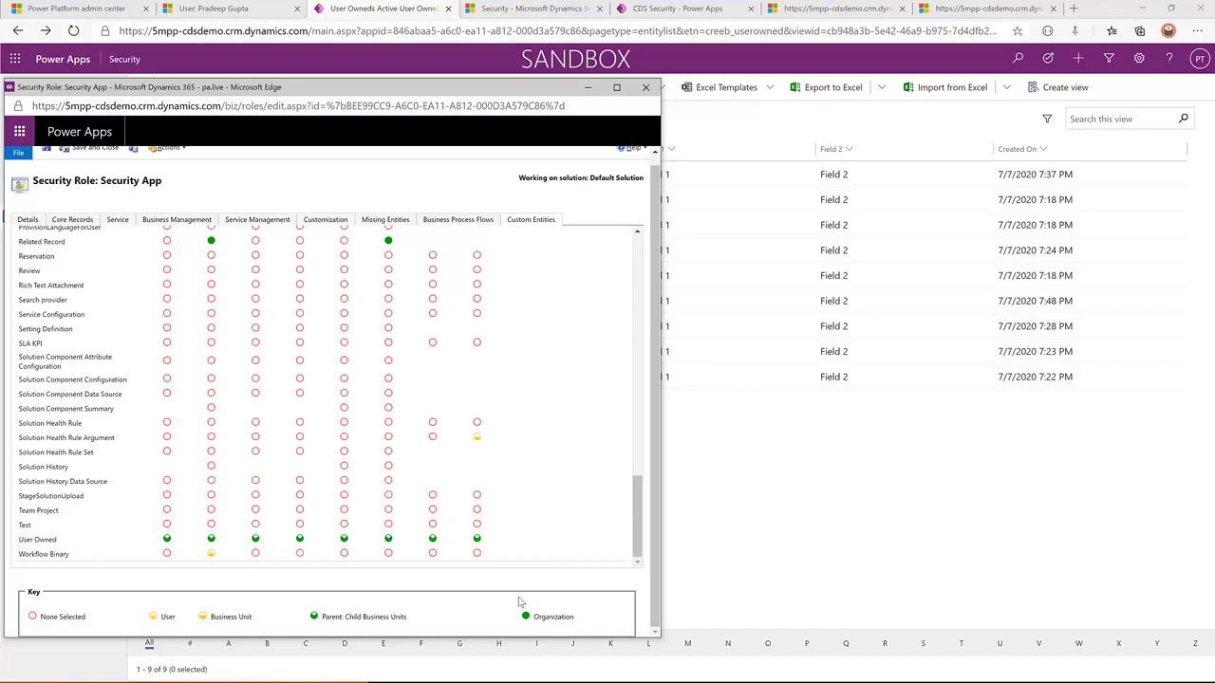
{"action": "left_click", "coordinate": [48, 154]}
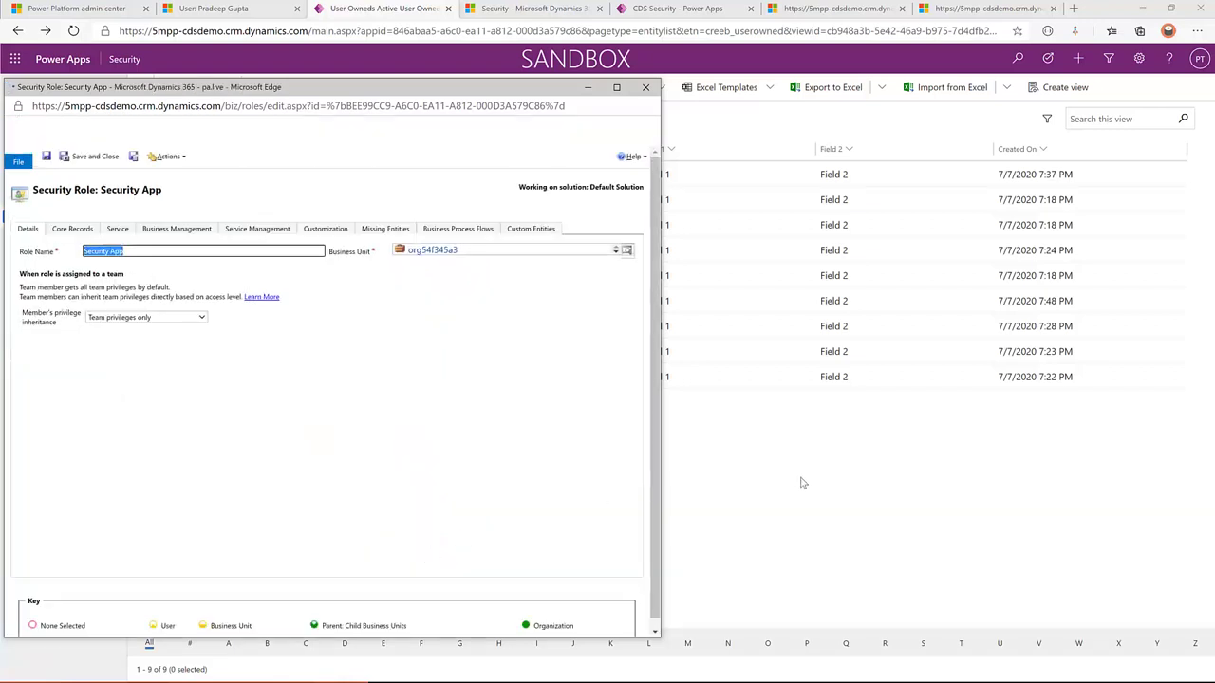
- Switch to the test user's browser window and refresh the Active User Owneds list
{"action": "left_click", "coordinate": [798, 486]}
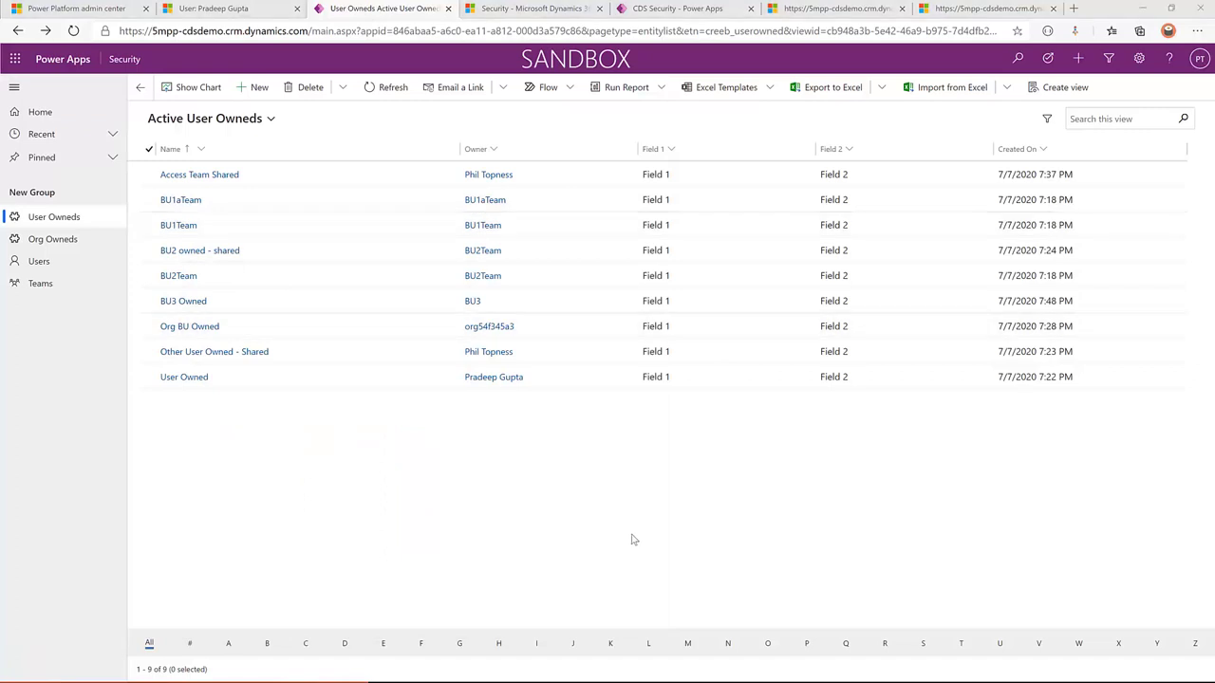
{"action": "key", "text": "alt+Tab"}
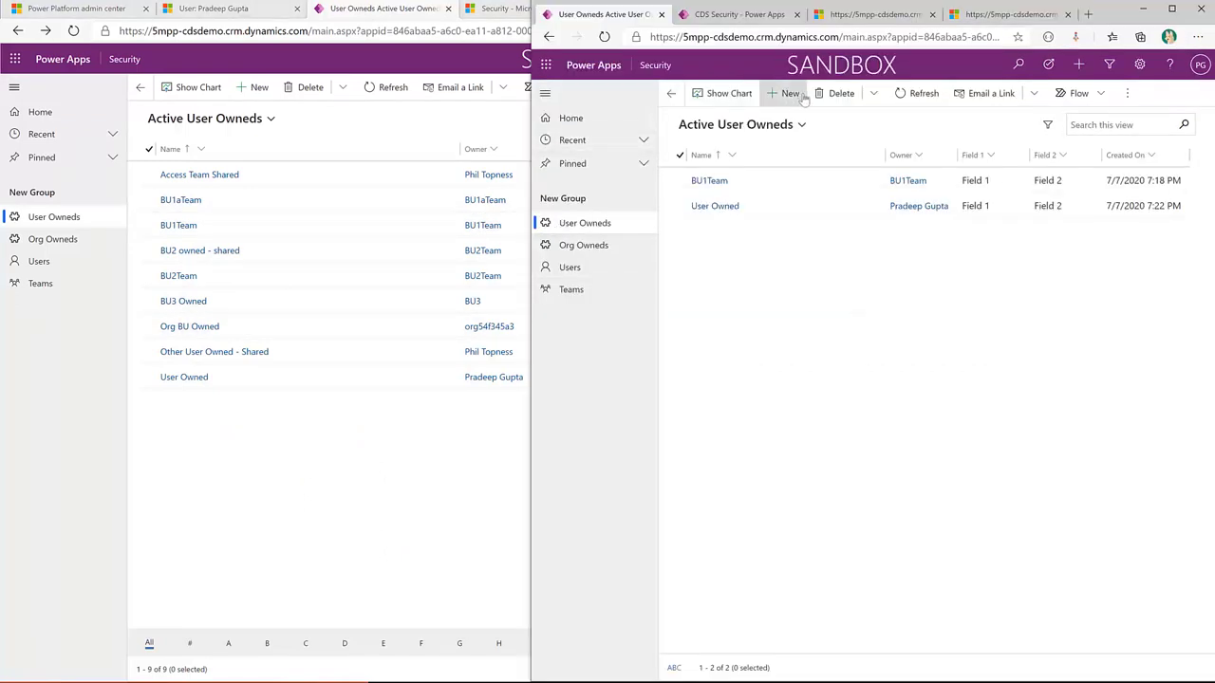
{"action": "left_click", "coordinate": [937, 95]}
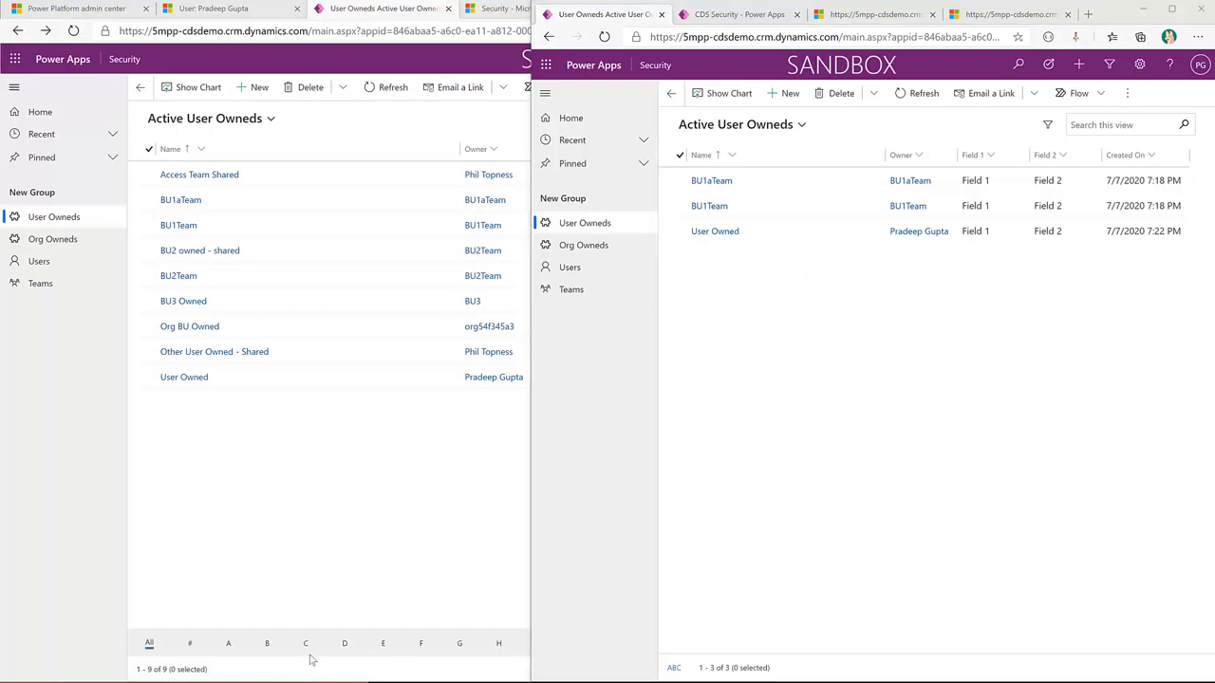
- Bring the Security App role window back up and show its custom entity privileges
{"action": "key", "text": "super+Up"}
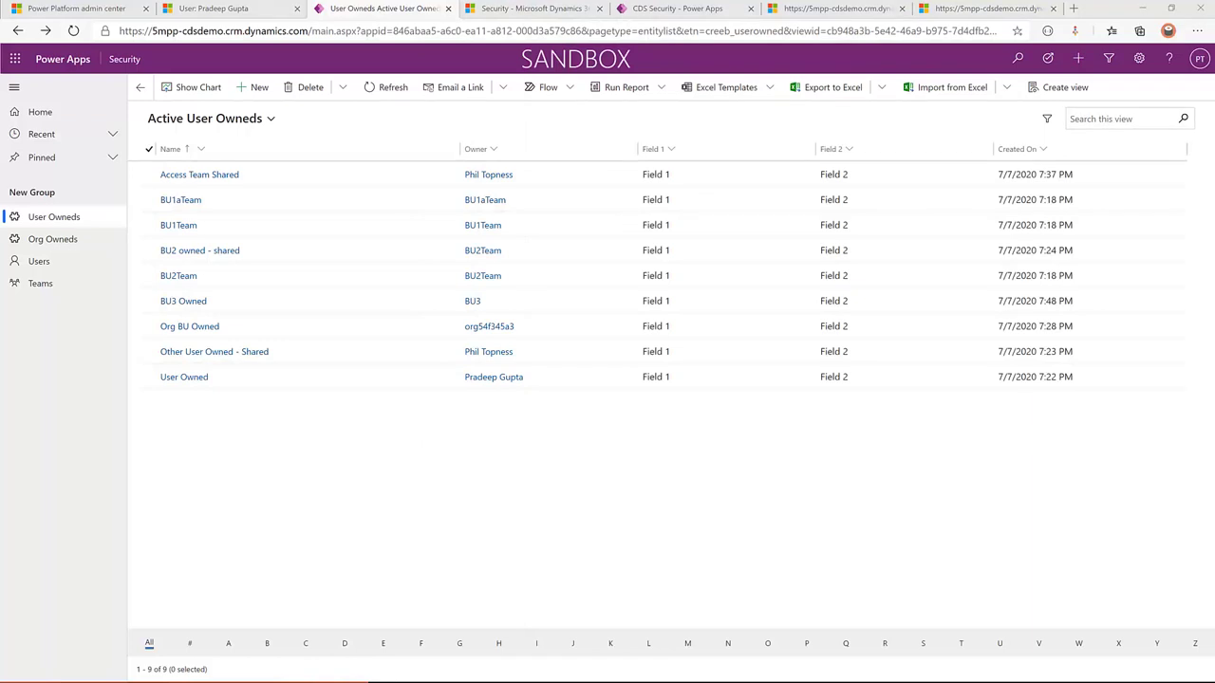
{"action": "key", "text": "super+Left"}
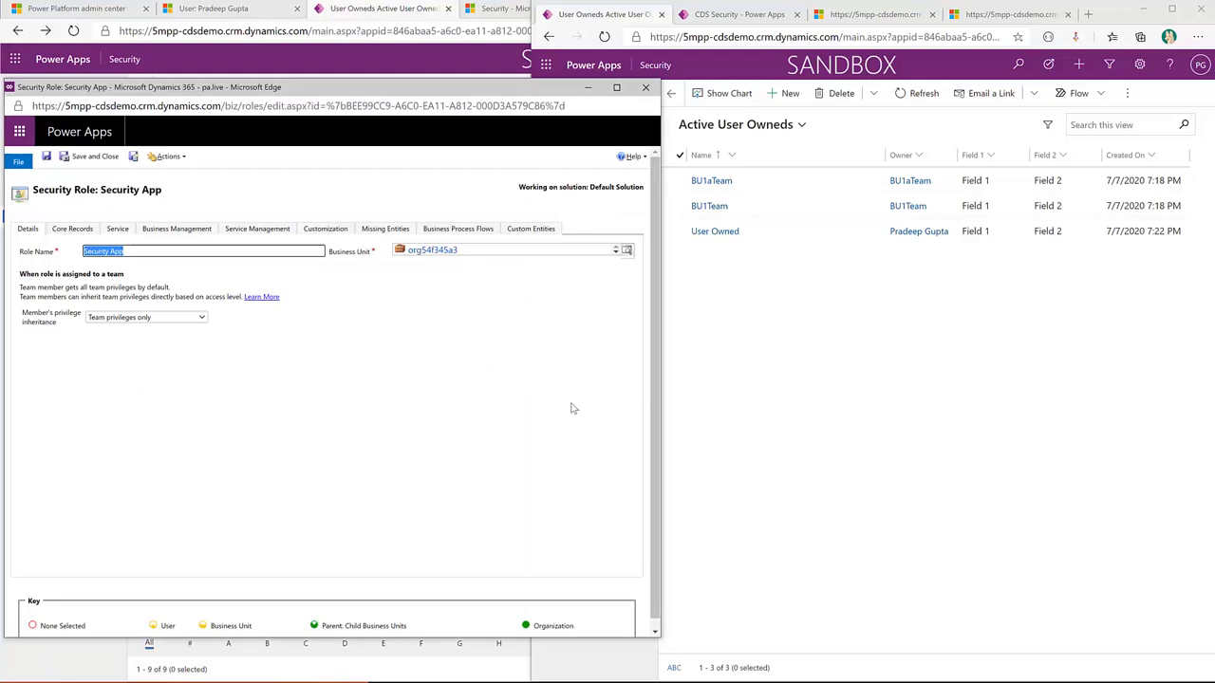
{"action": "left_click", "coordinate": [529, 229]}
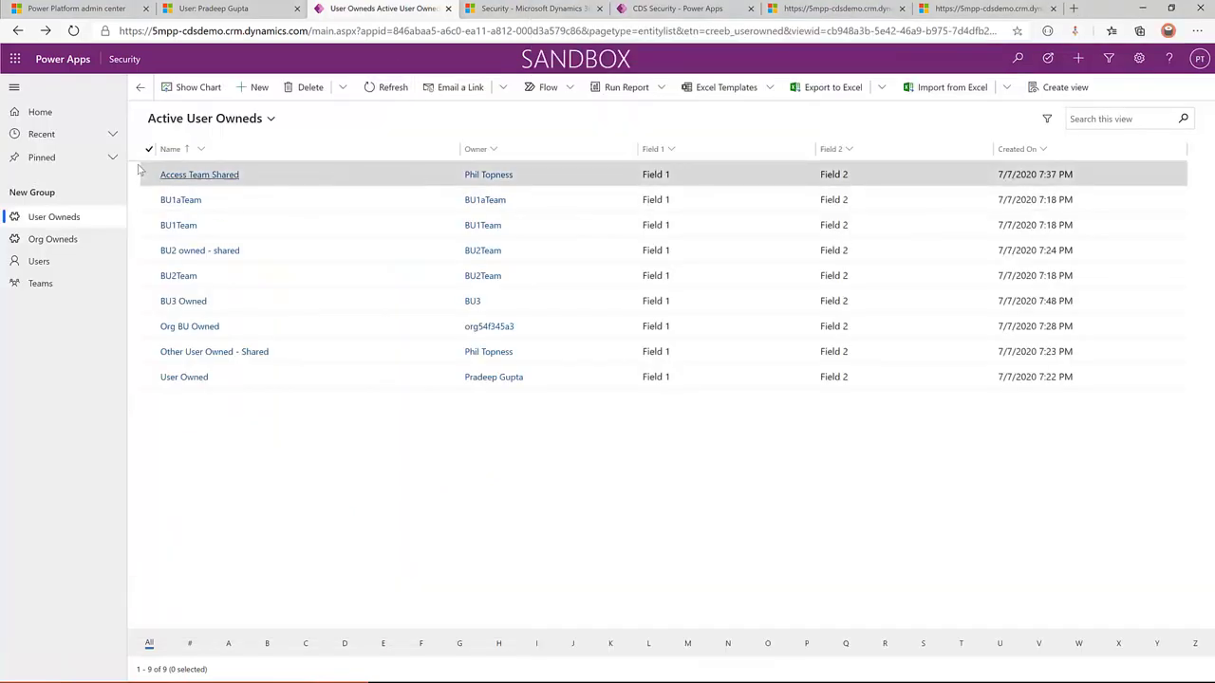
- Share the Access Team Shared record with the BU1 team, granting Read permission only
{"action": "left_click", "coordinate": [167, 175]}
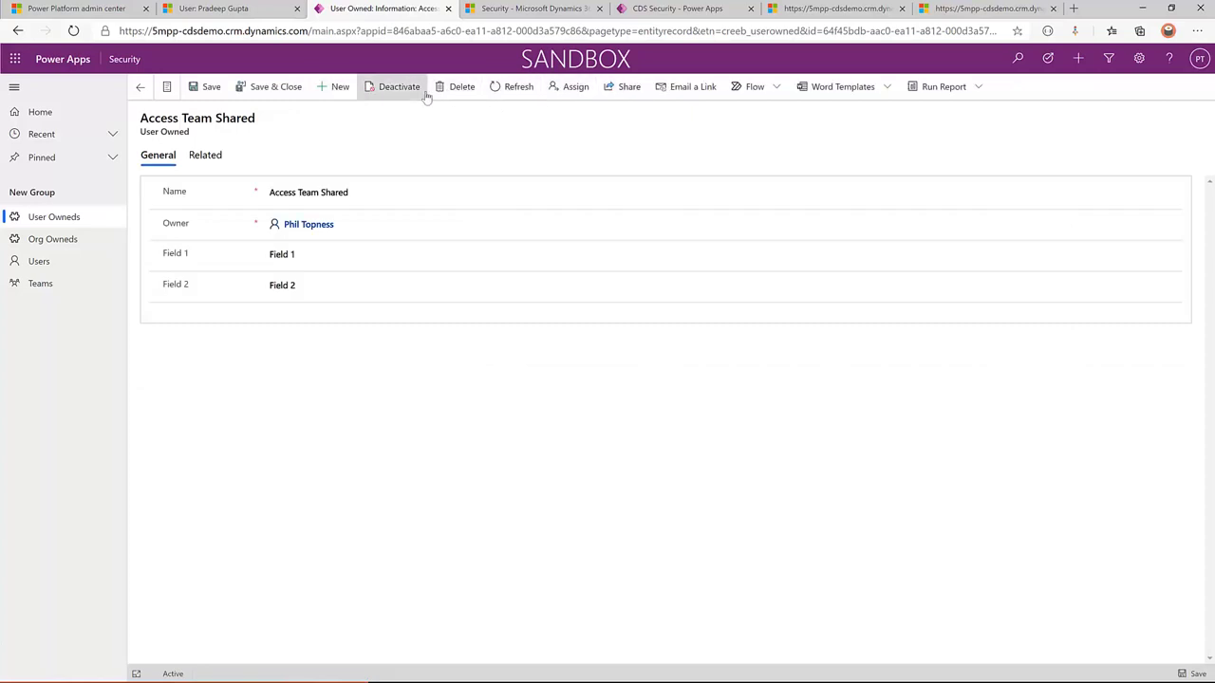
{"action": "left_click", "coordinate": [618, 90]}
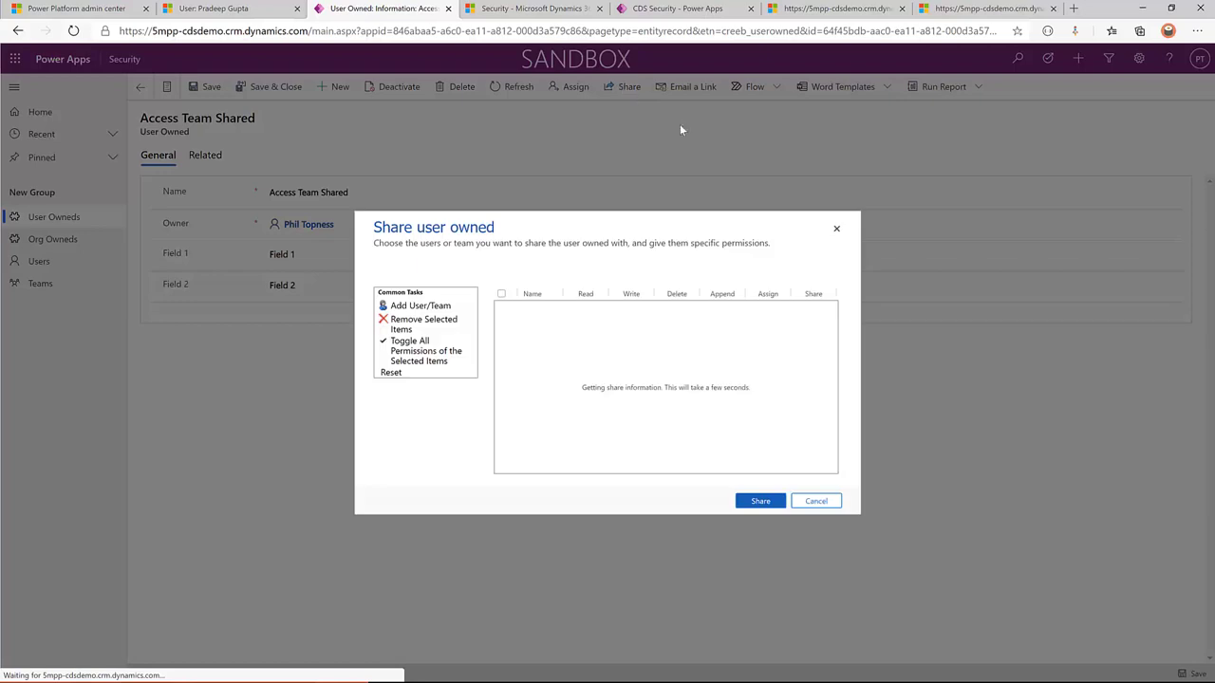
{"action": "left_click", "coordinate": [425, 307]}
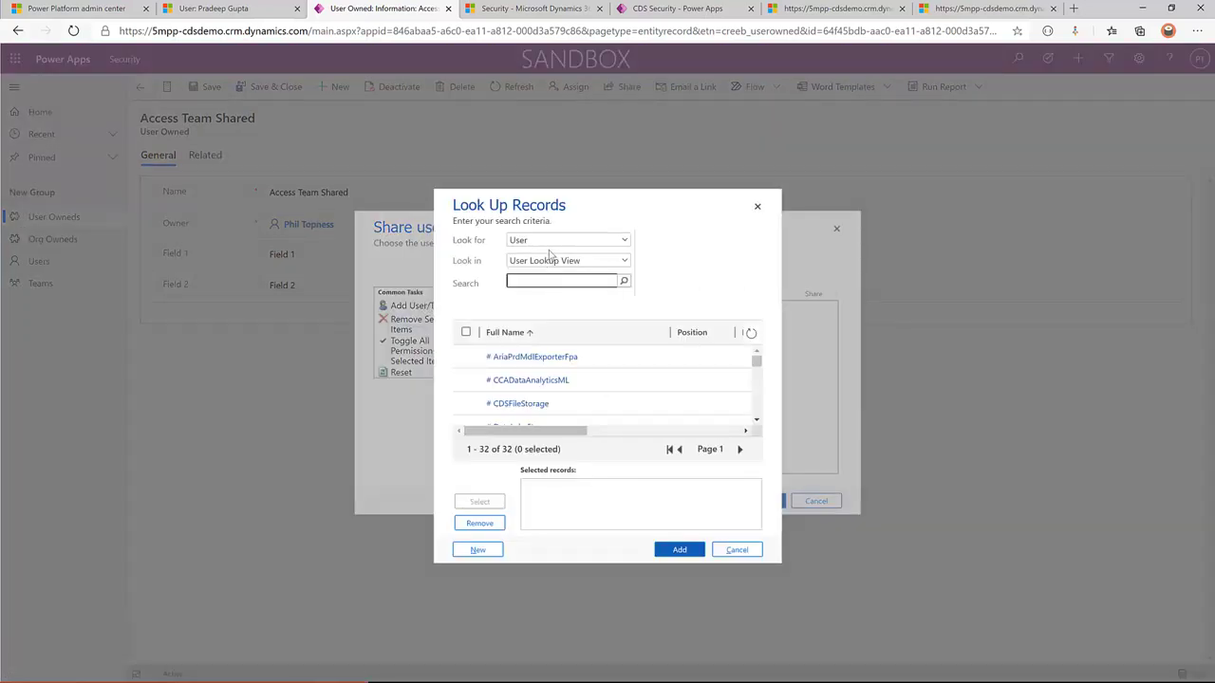
{"action": "left_click", "coordinate": [548, 242]}
{"action": "left_click", "coordinate": [549, 268]}
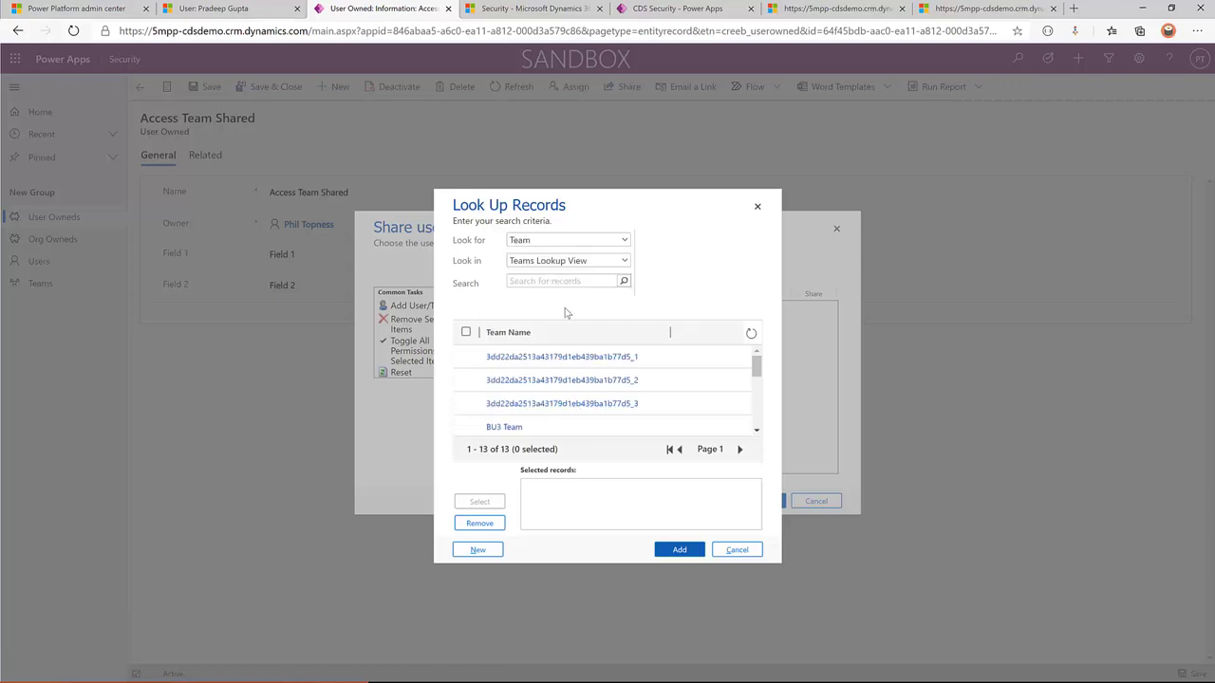
{"action": "scroll", "coordinate": [465, 399], "scroll_direction": "down", "scroll_amount": 3}
{"action": "left_click", "coordinate": [465, 409]}
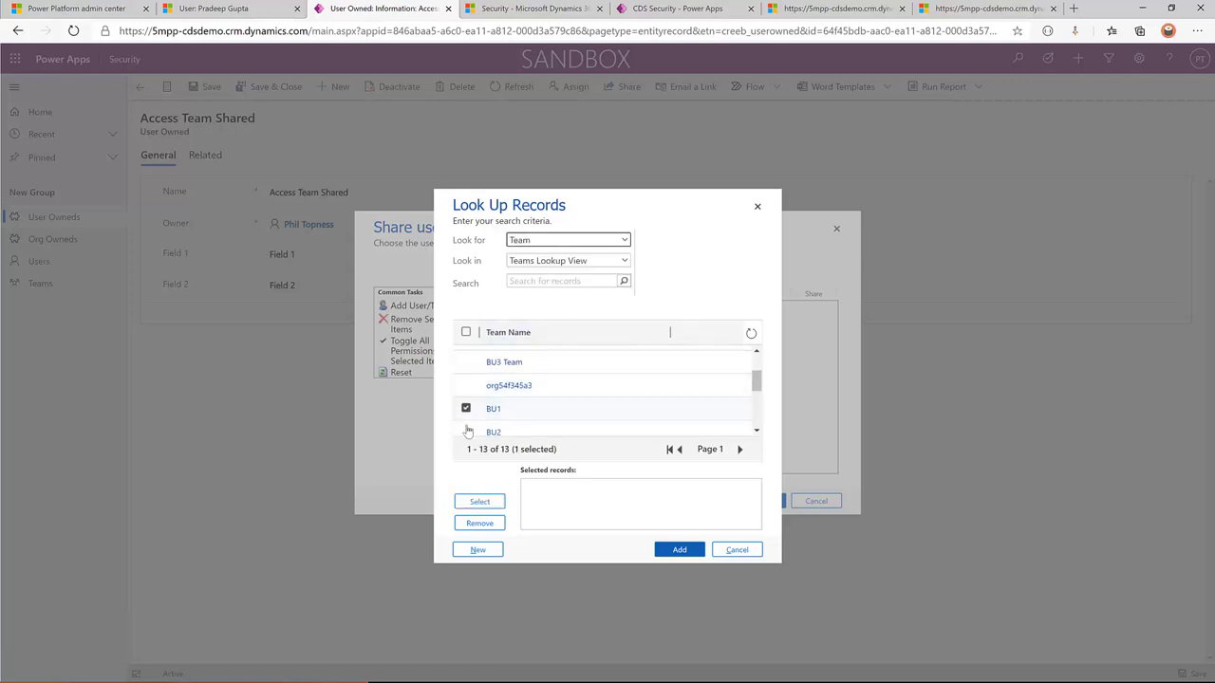
{"action": "left_click", "coordinate": [479, 503]}
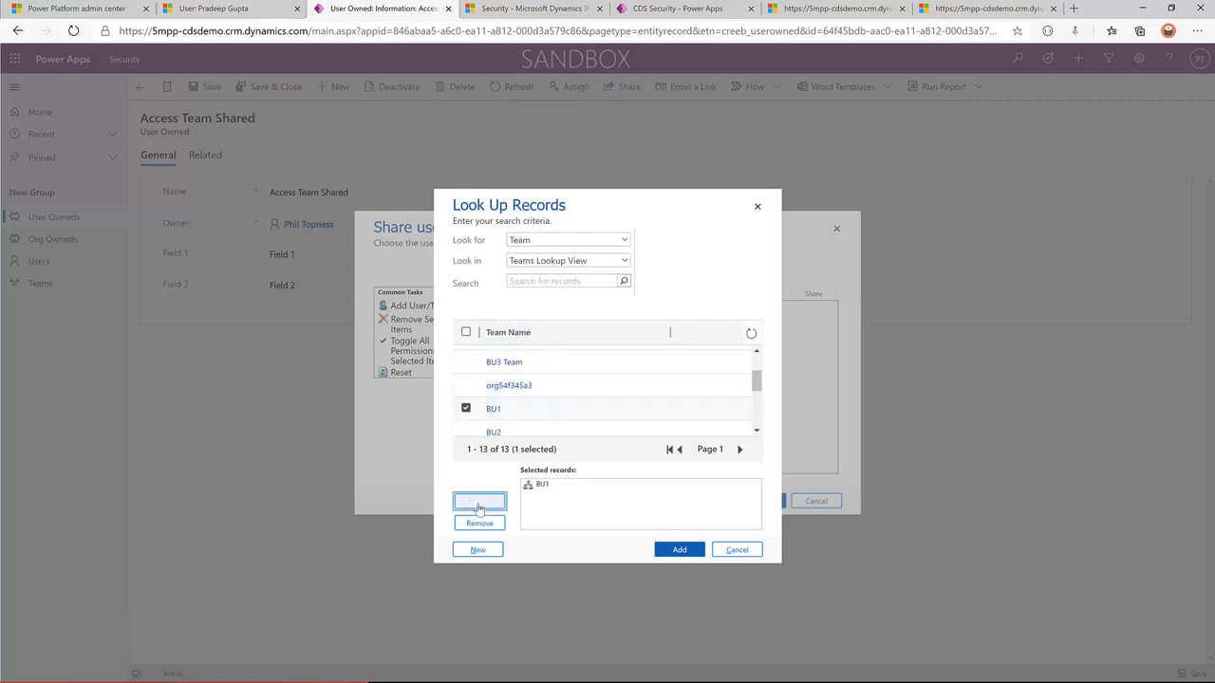
{"action": "left_click", "coordinate": [664, 550]}
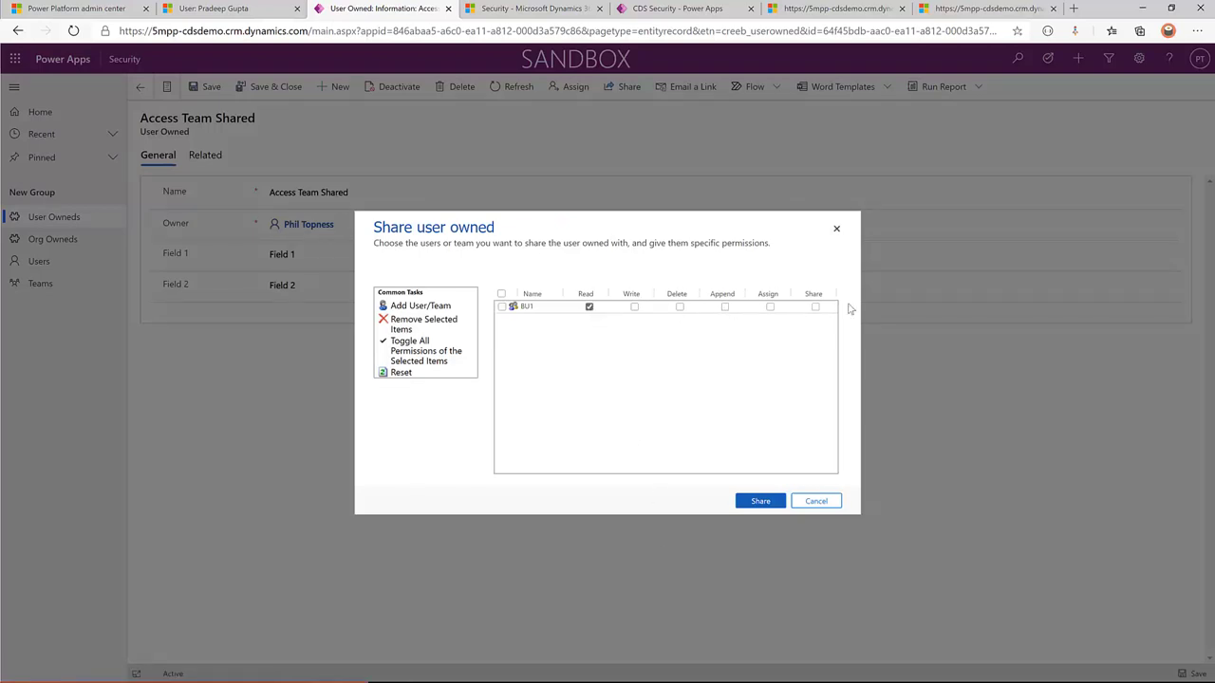
{"action": "left_click", "coordinate": [771, 502]}
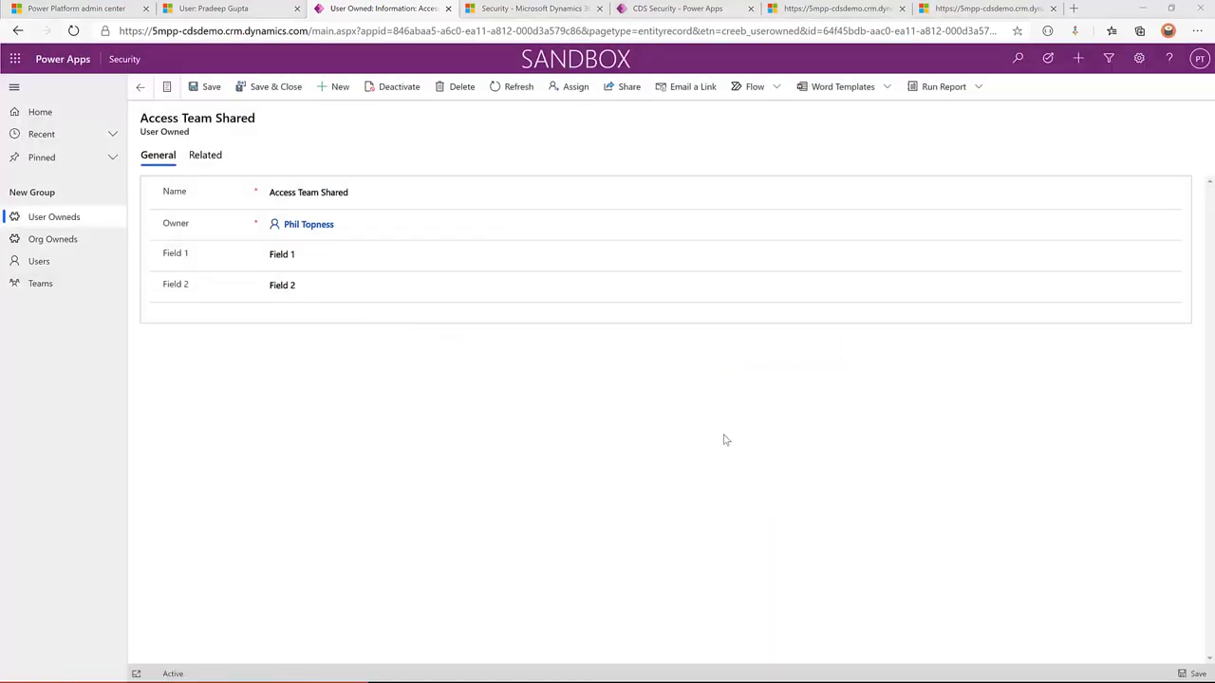
- Refresh the test user's Active User Owneds list and check edit access on the BU1aTeam and Access Team Shared records
{"action": "key", "text": "alt+Tab"}
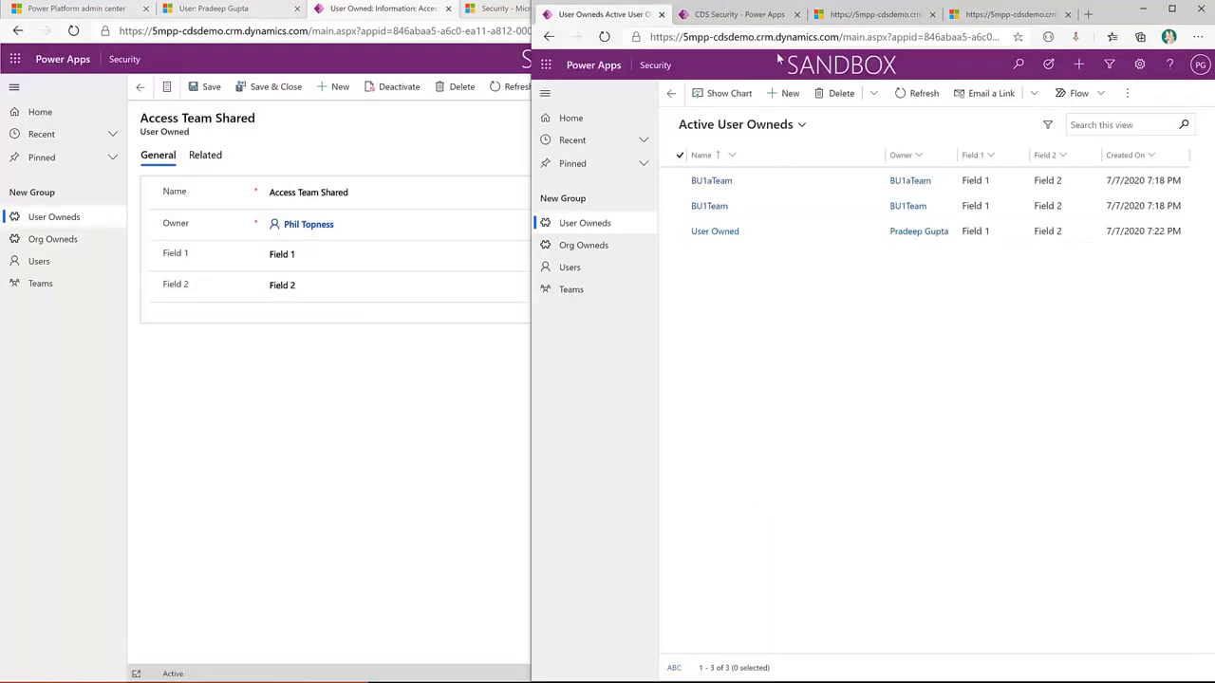
{"action": "left_click", "coordinate": [919, 95]}
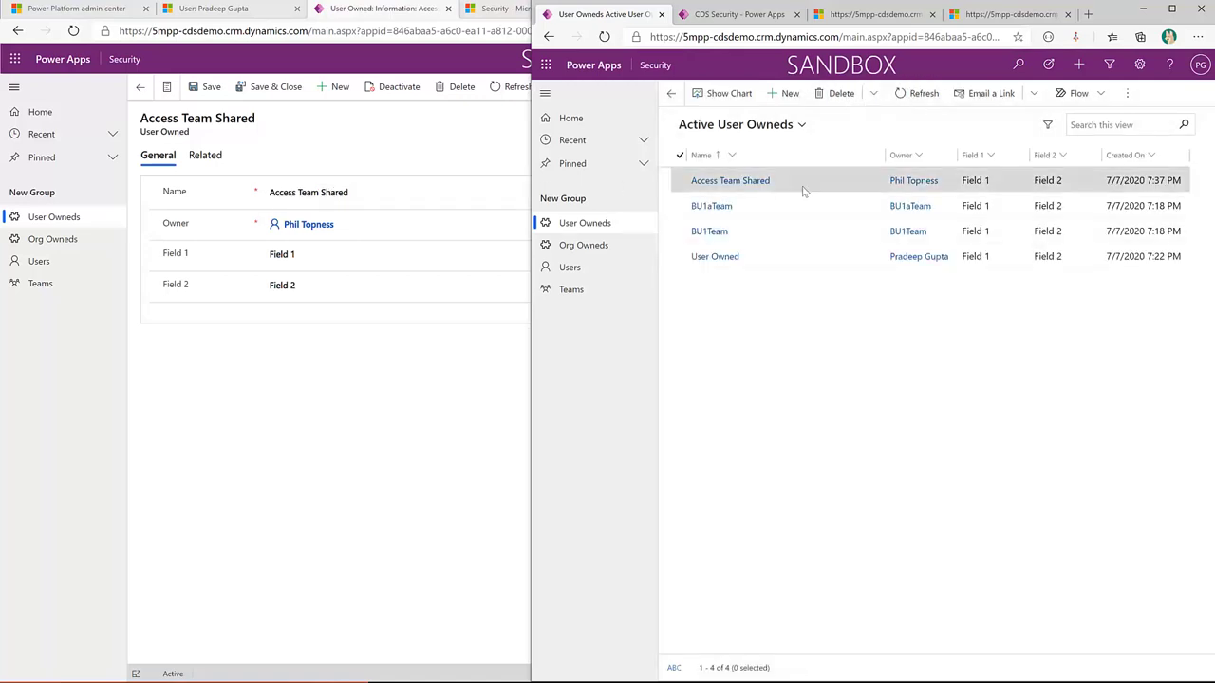
{"action": "left_click", "coordinate": [713, 208]}
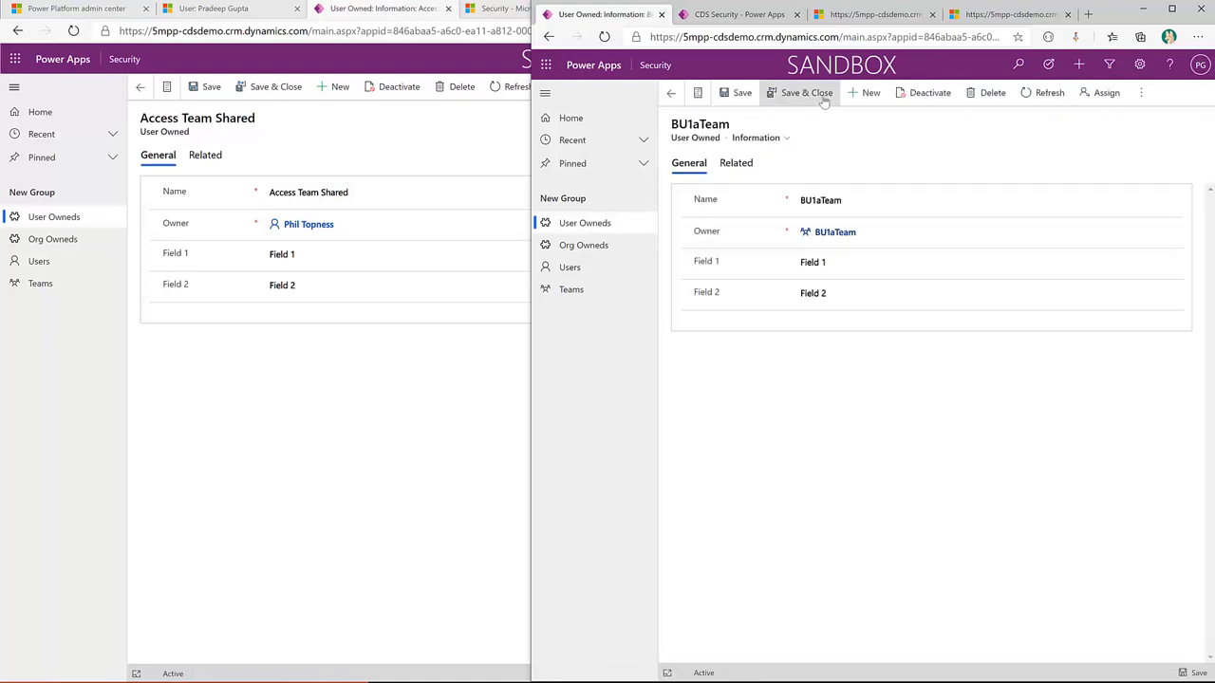
{"action": "left_click", "coordinate": [900, 199]}
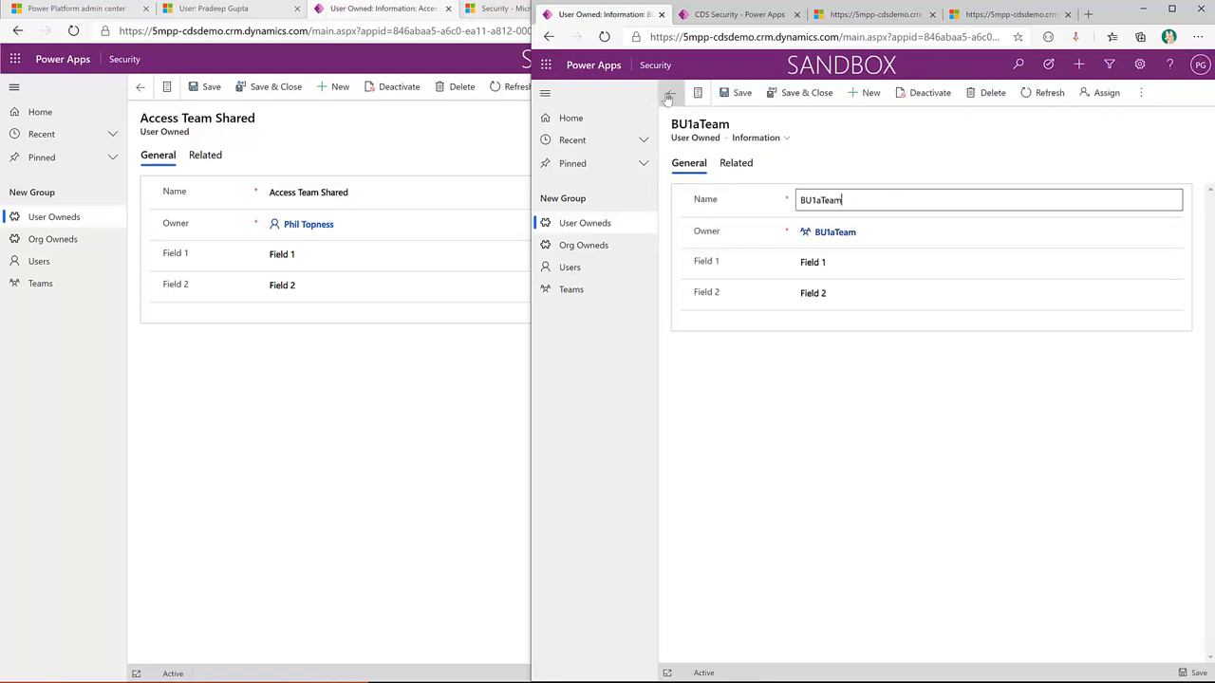
{"action": "left_click", "coordinate": [696, 95]}
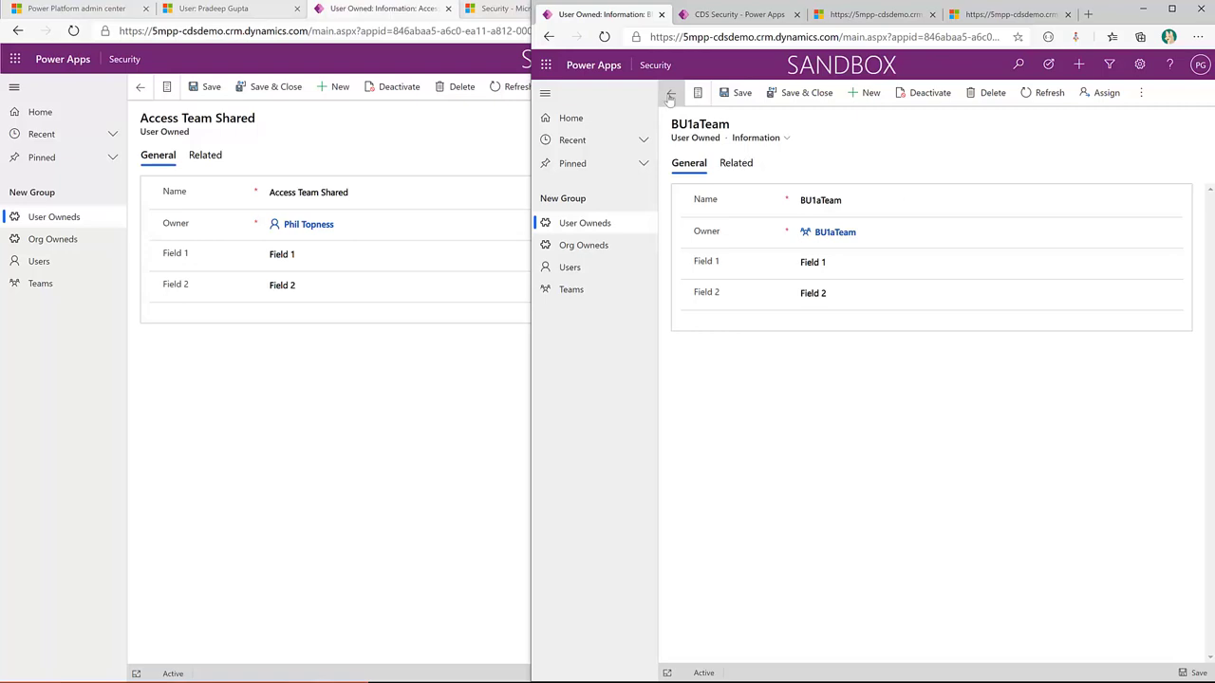
{"action": "left_click", "coordinate": [671, 93]}
{"action": "left_click", "coordinate": [729, 187]}
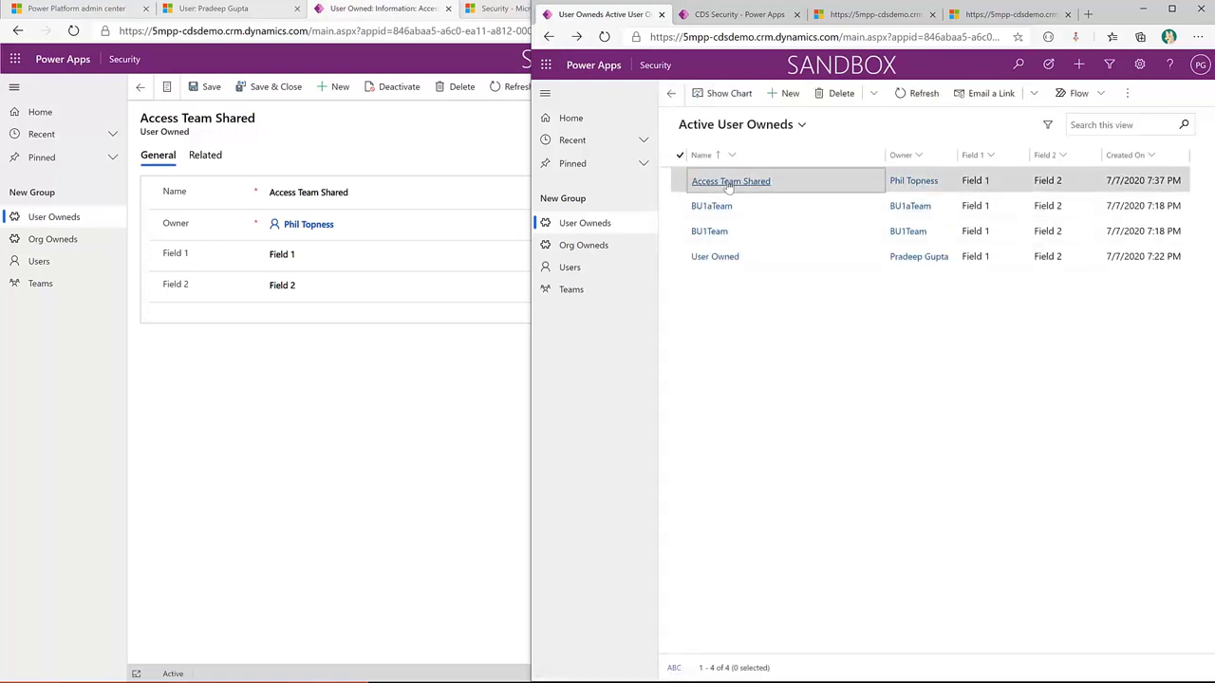
{"action": "left_click", "coordinate": [729, 183]}
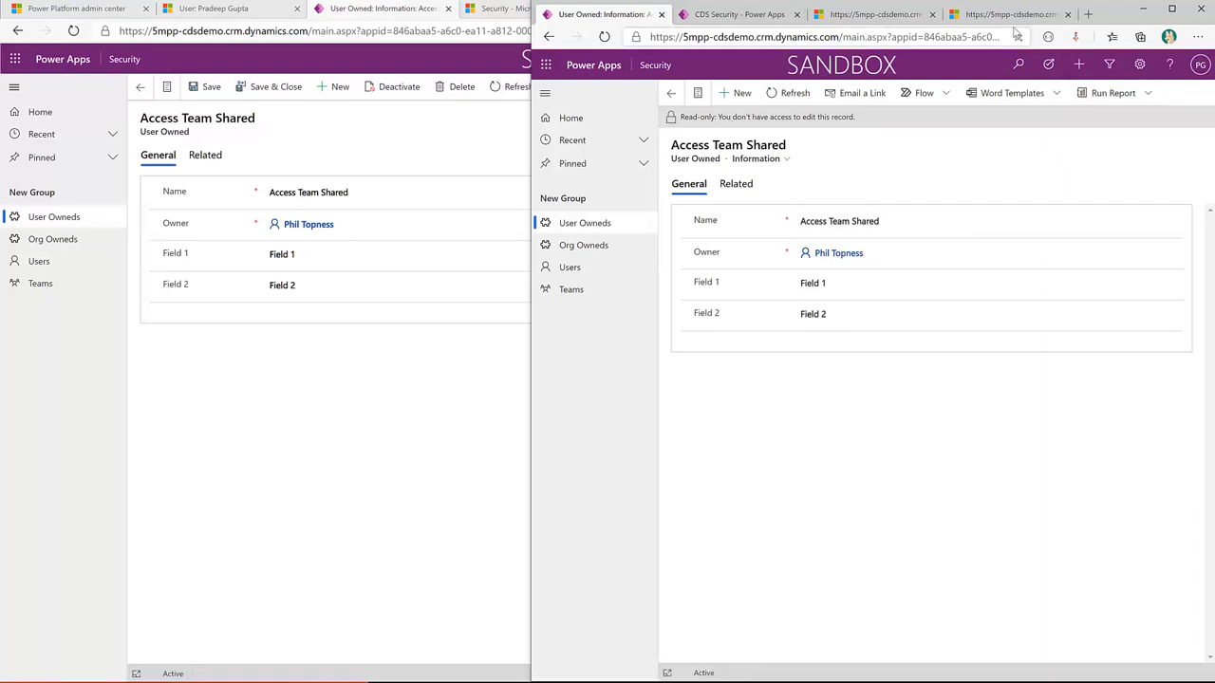
- Reload the creeb_userowneds Web API query in the test user's browser and look through the returned records
{"action": "left_click", "coordinate": [982, 17]}
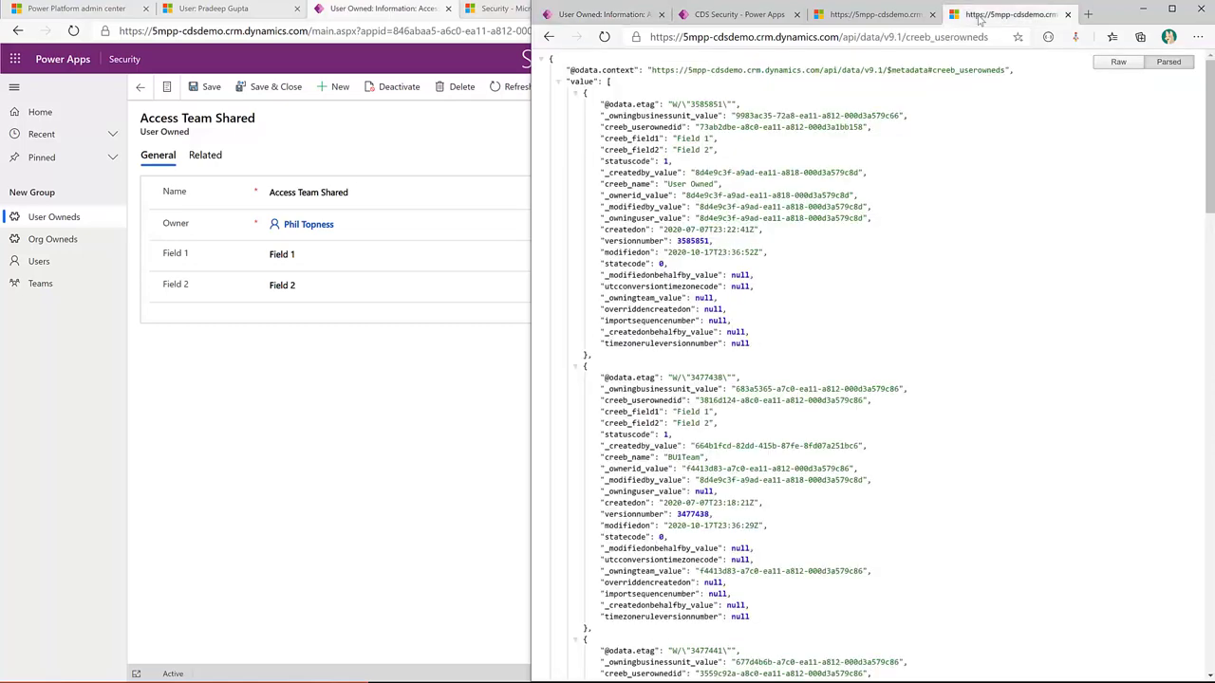
{"action": "left_click", "coordinate": [909, 38]}
{"action": "key", "text": "Return"}
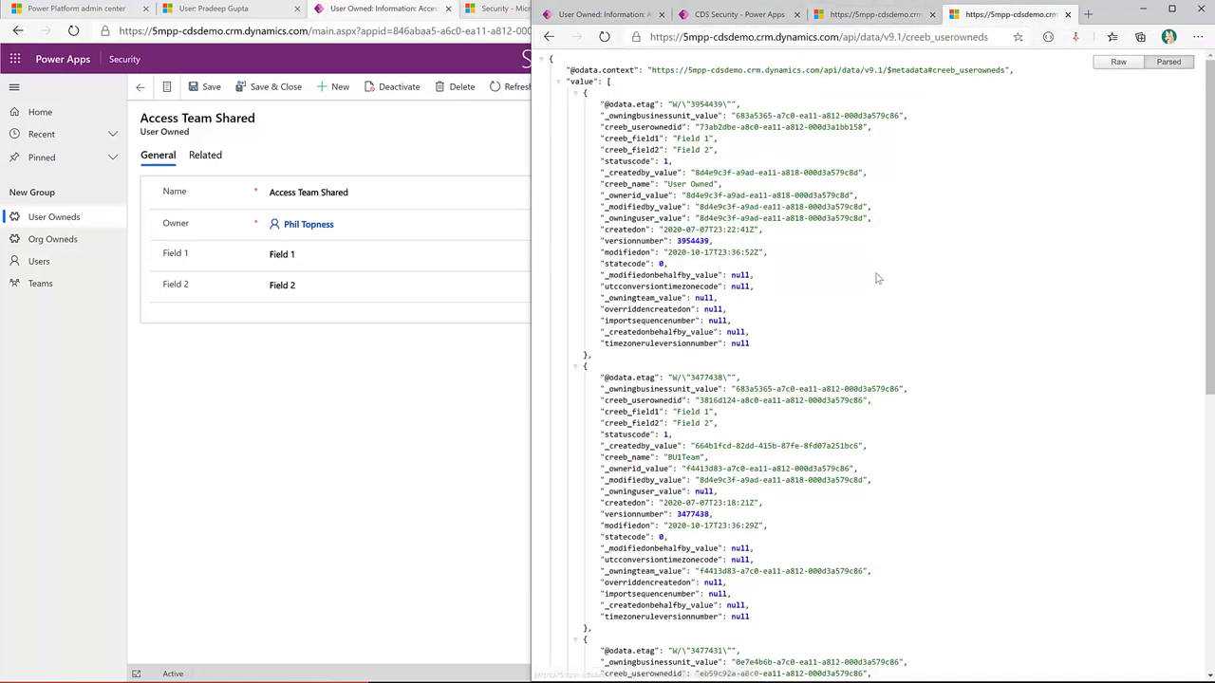
{"action": "scroll", "coordinate": [873, 289], "scroll_direction": "down", "scroll_amount": 5}
{"action": "scroll", "coordinate": [873, 290], "scroll_direction": "up", "scroll_amount": 10}
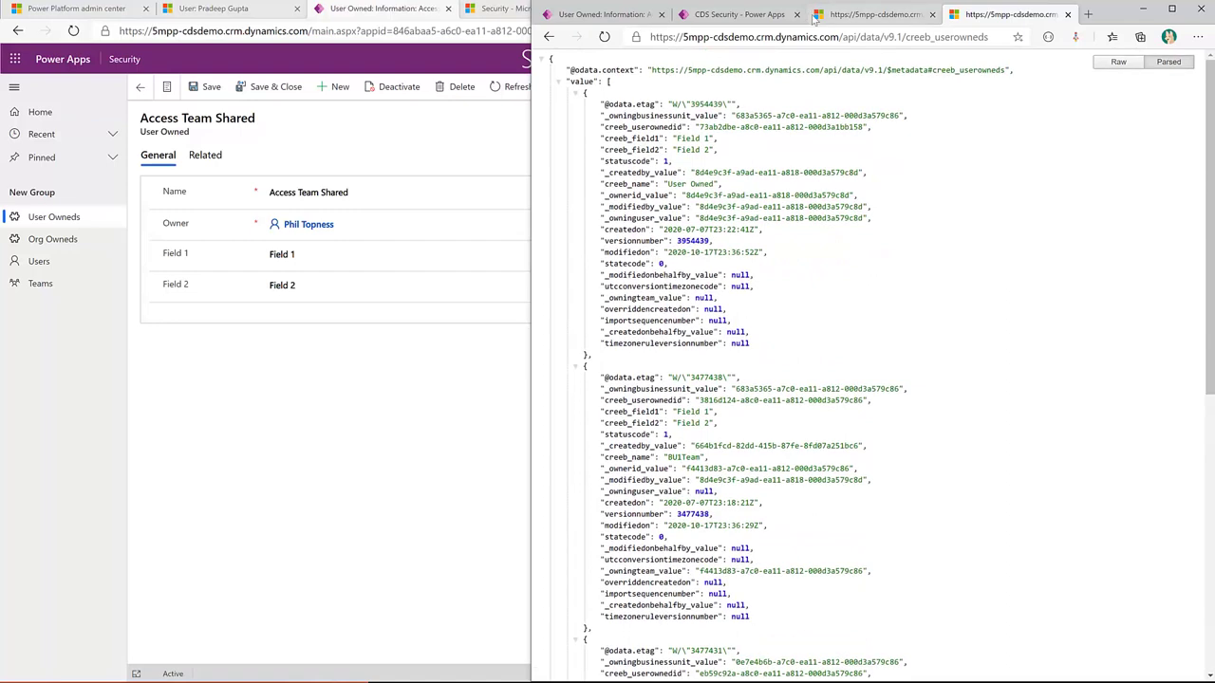
- Refresh the User Owneds list in the CDS Security canvas app, then return to the Access Team Shared record
{"action": "left_click", "coordinate": [749, 17]}
{"action": "left_click", "coordinate": [919, 109]}
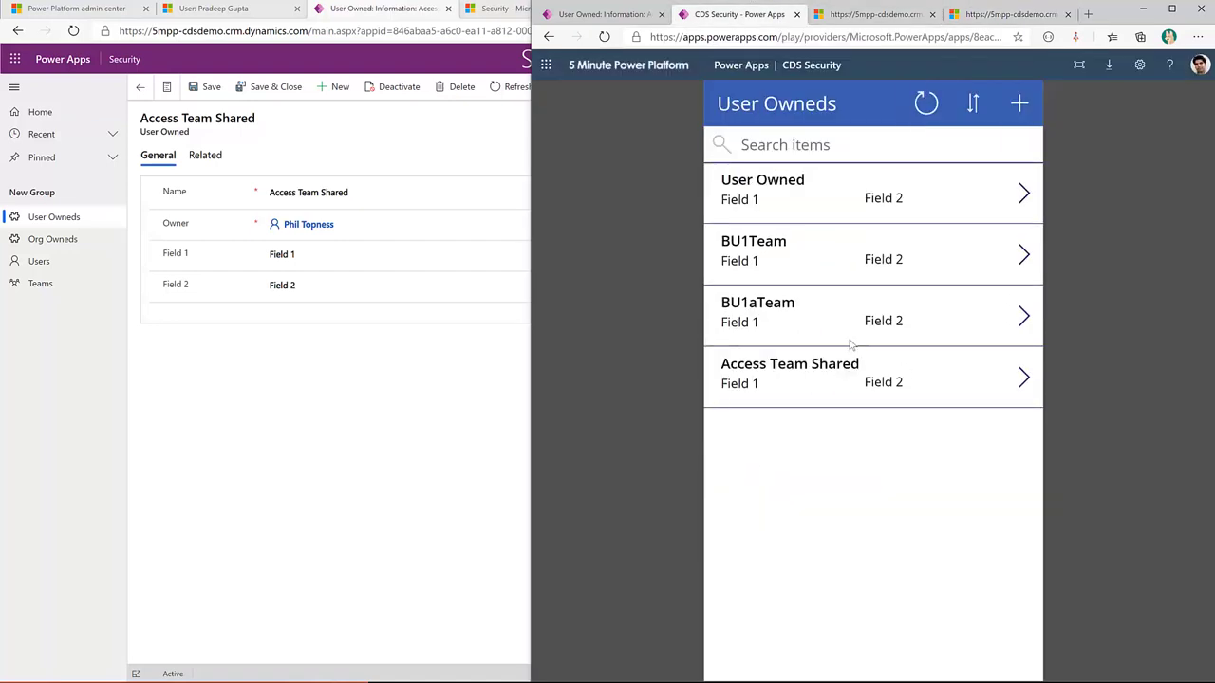
{"action": "left_click", "coordinate": [604, 14]}
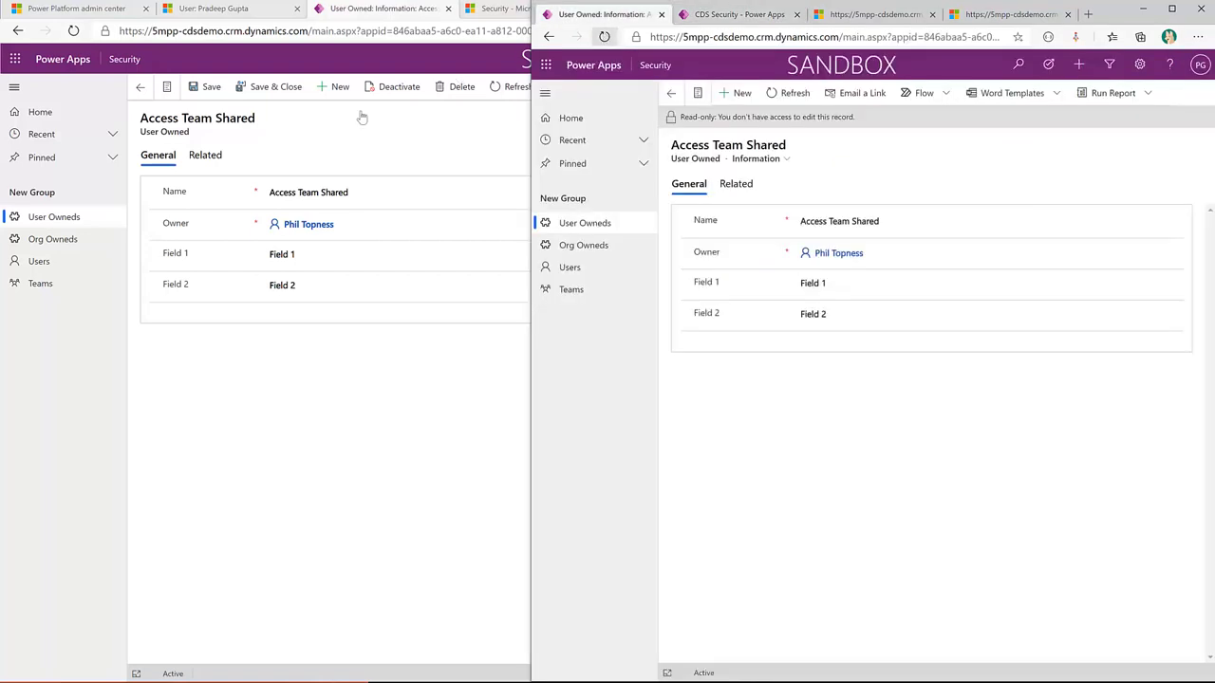
- Remove the BU1 team from the sharing list of the Access Team Shared record in the administrator's browser
{"action": "left_click", "coordinate": [380, 143]}
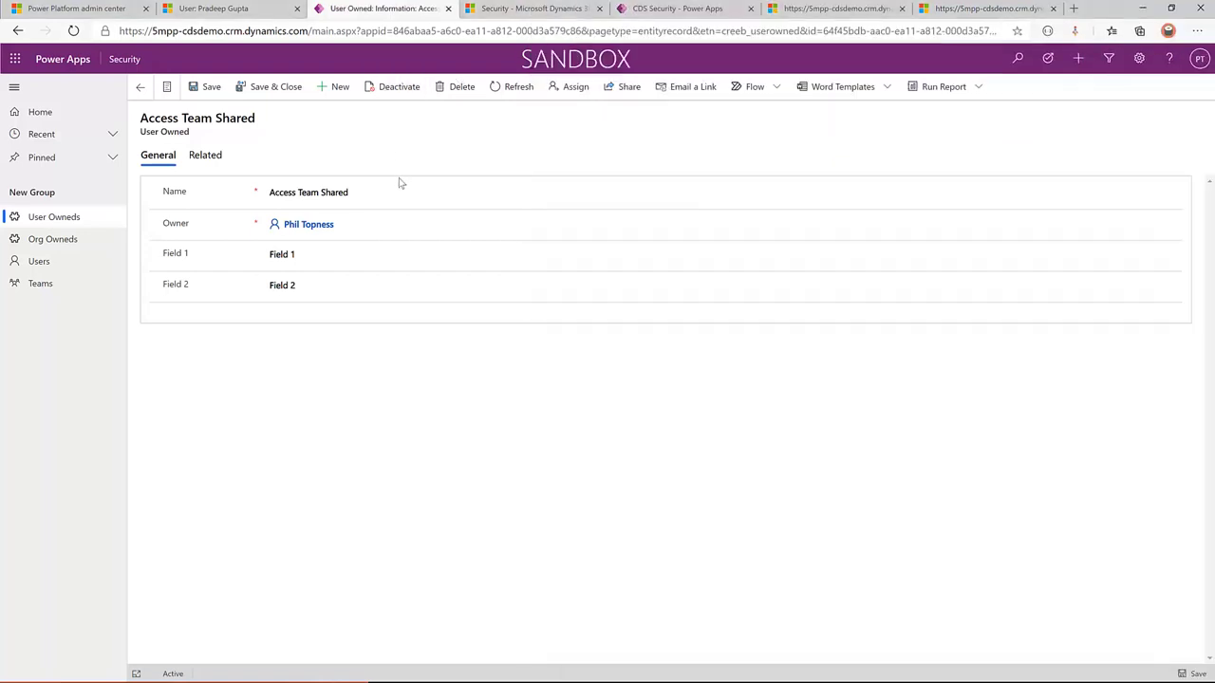
{"action": "left_click", "coordinate": [628, 90]}
{"action": "left_click", "coordinate": [502, 309]}
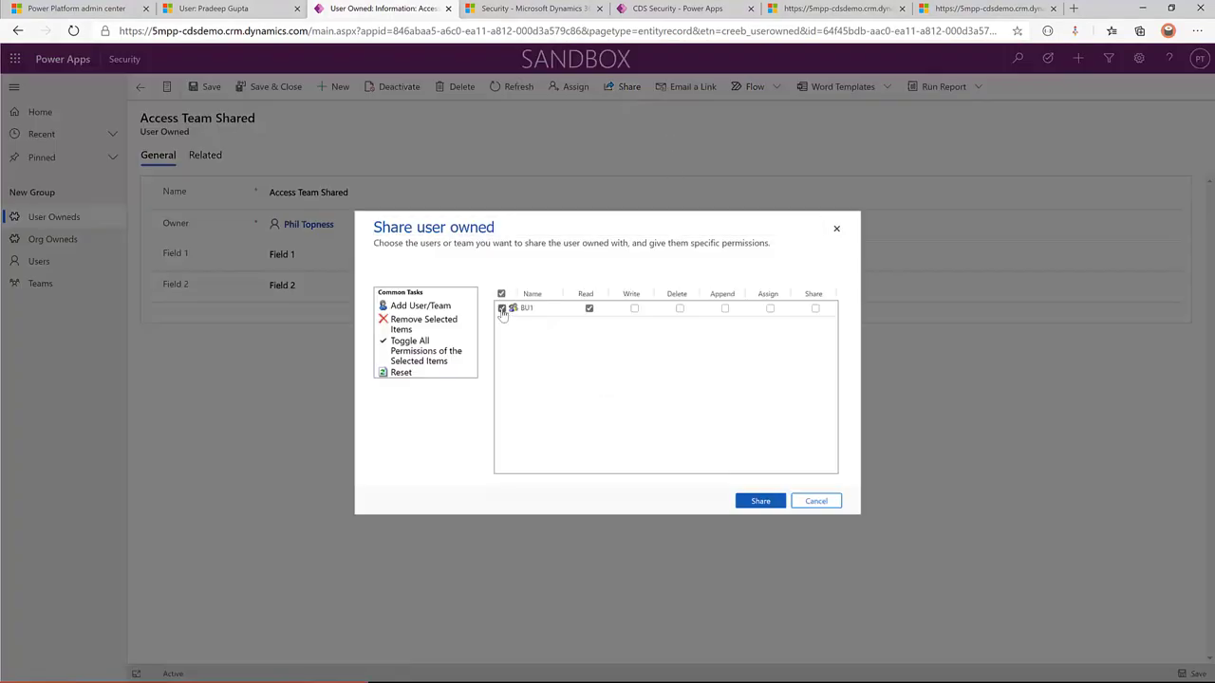
{"action": "left_click", "coordinate": [446, 324]}
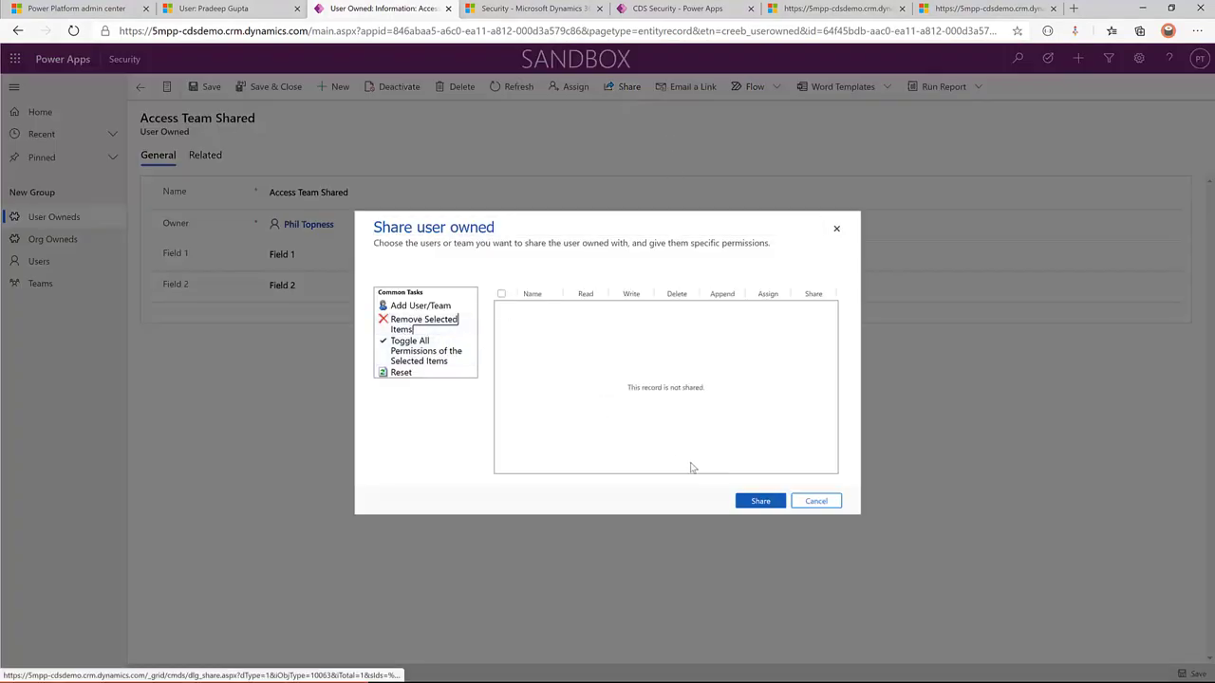
- Look up teams to share the Access Team Shared record with, using the All User Access Teams view
{"action": "left_click", "coordinate": [427, 307]}
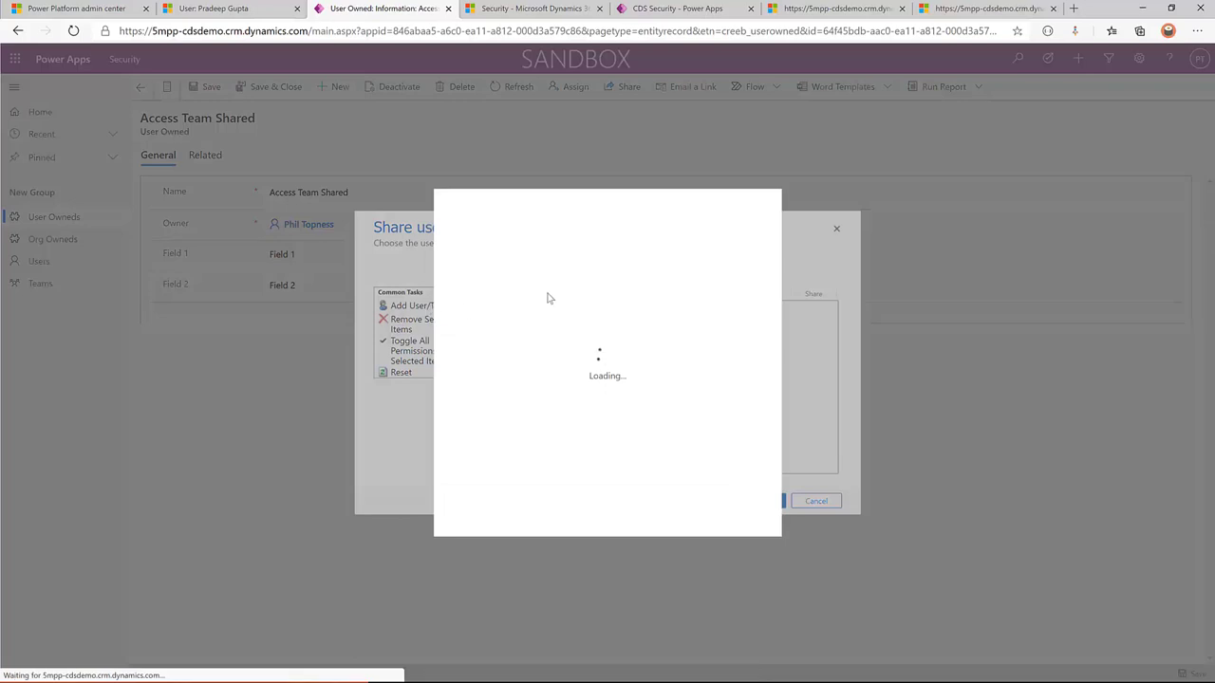
{"action": "left_click", "coordinate": [588, 243]}
{"action": "left_click", "coordinate": [563, 261]}
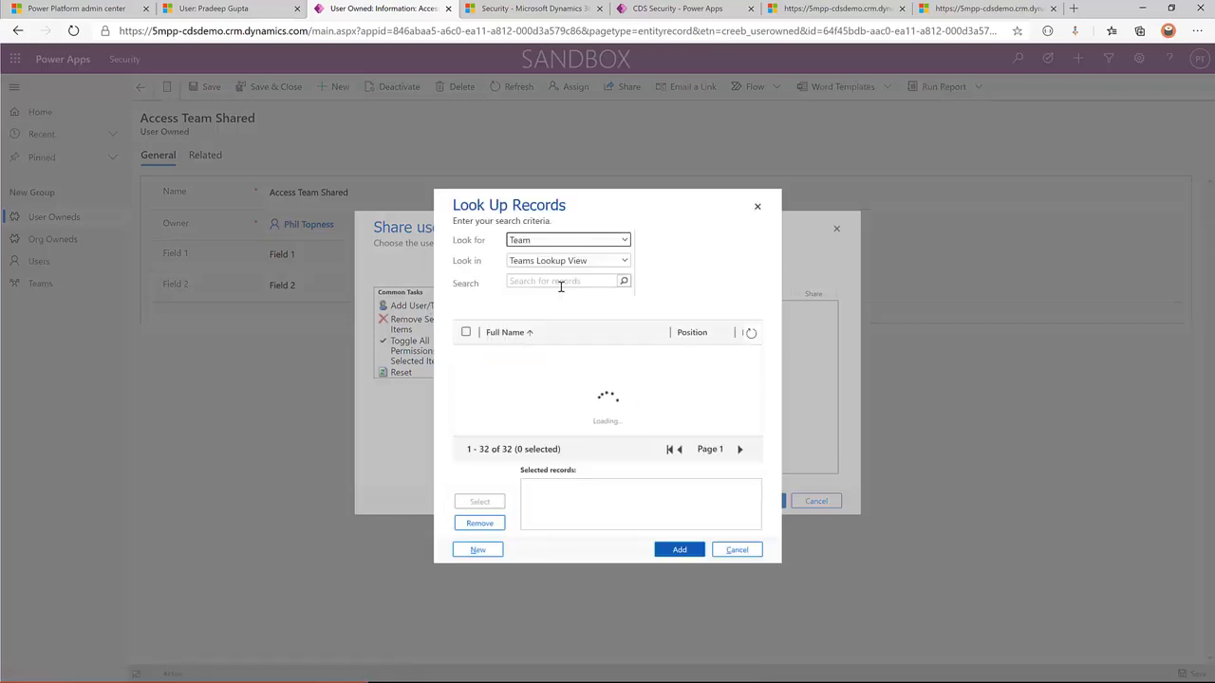
{"action": "scroll", "coordinate": [539, 415], "scroll_direction": "down", "scroll_amount": 1}
{"action": "scroll", "coordinate": [539, 416], "scroll_direction": "down", "scroll_amount": 3}
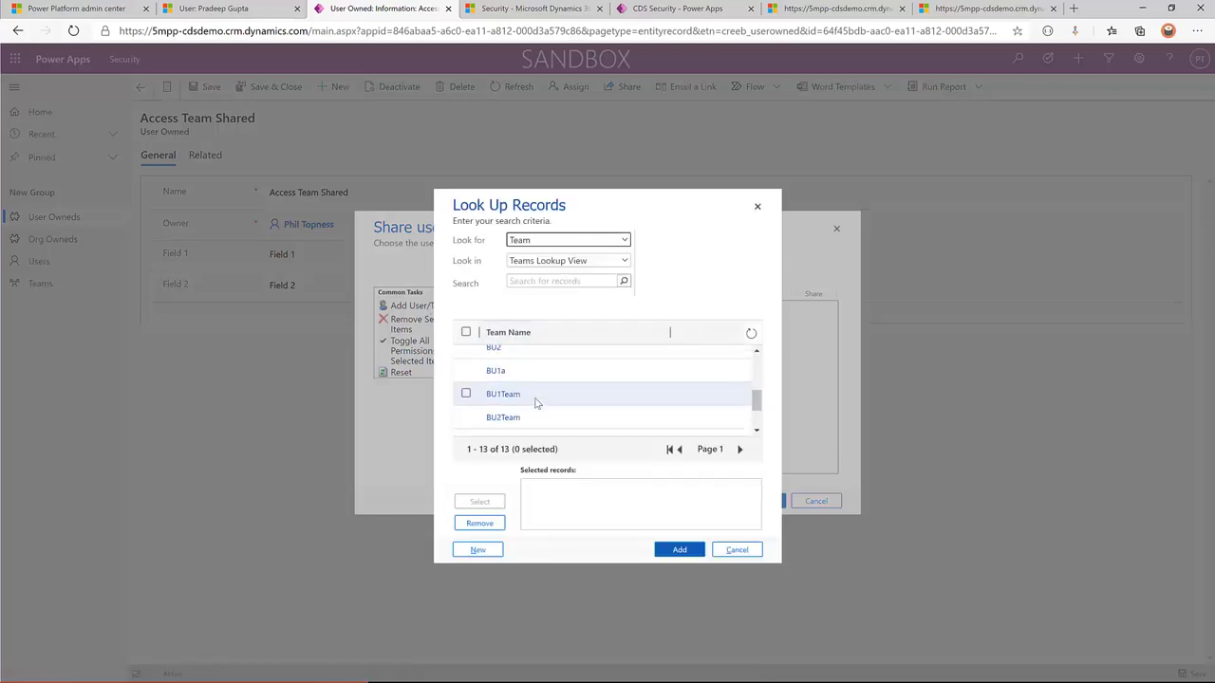
{"action": "scroll", "coordinate": [533, 404], "scroll_direction": "up", "scroll_amount": 5}
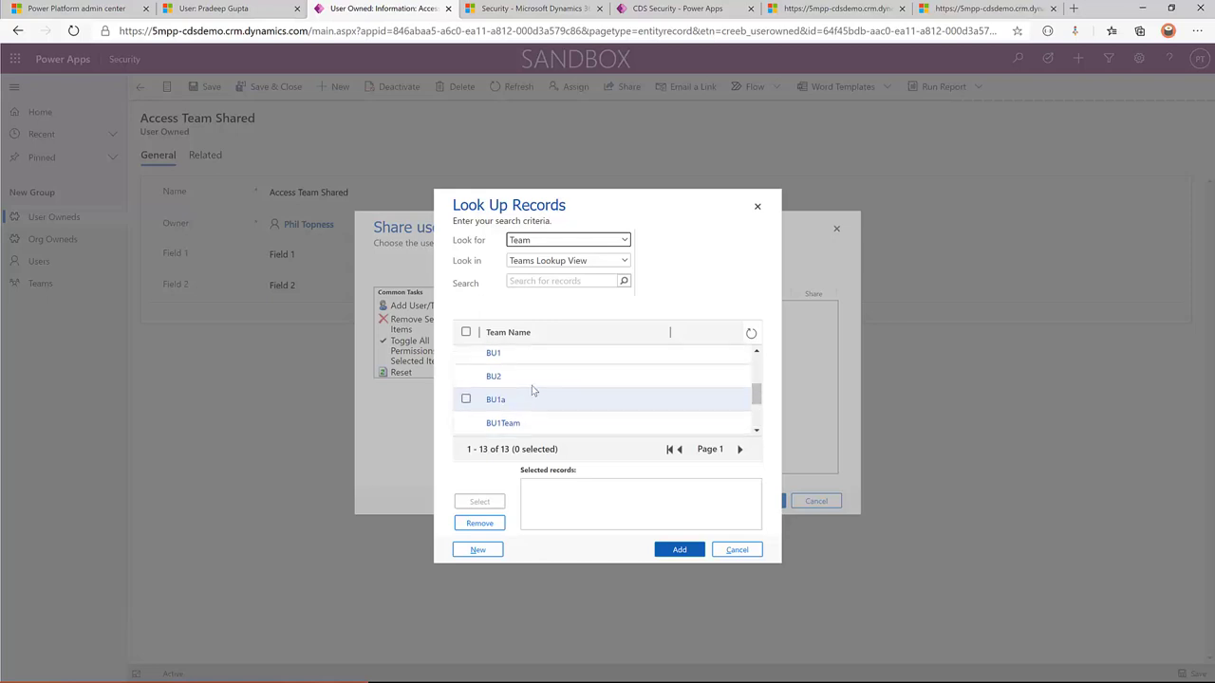
{"action": "scroll", "coordinate": [524, 370], "scroll_direction": "down", "scroll_amount": 2}
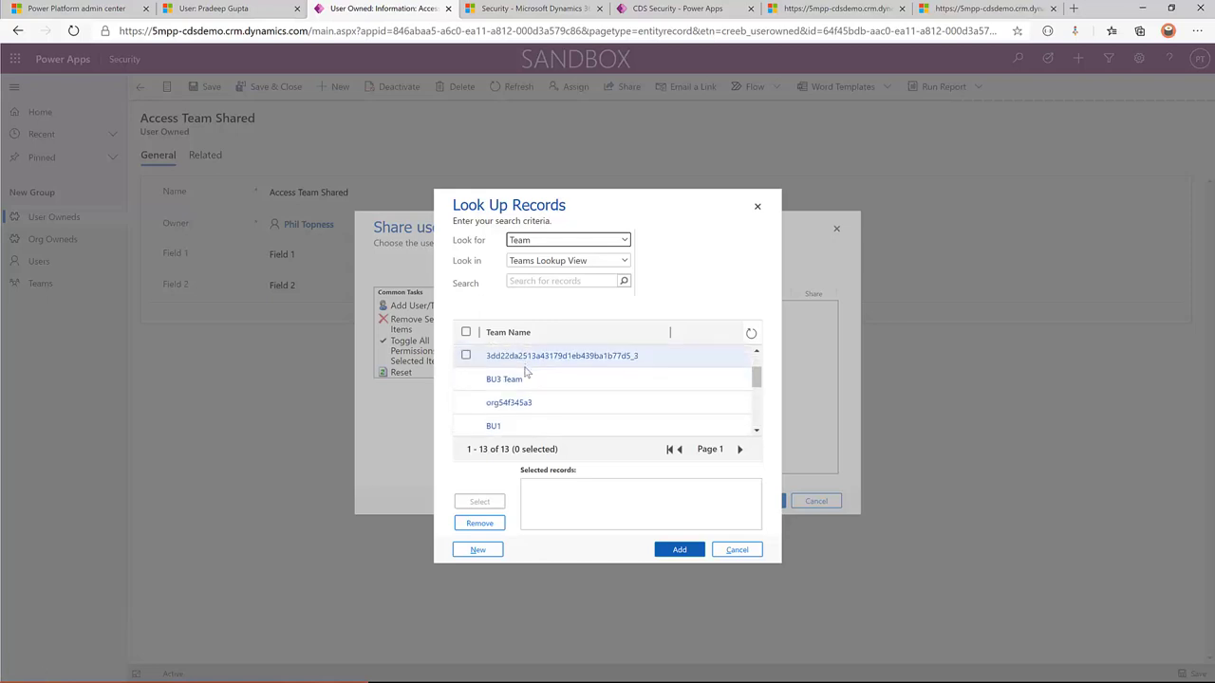
{"action": "left_click", "coordinate": [543, 266]}
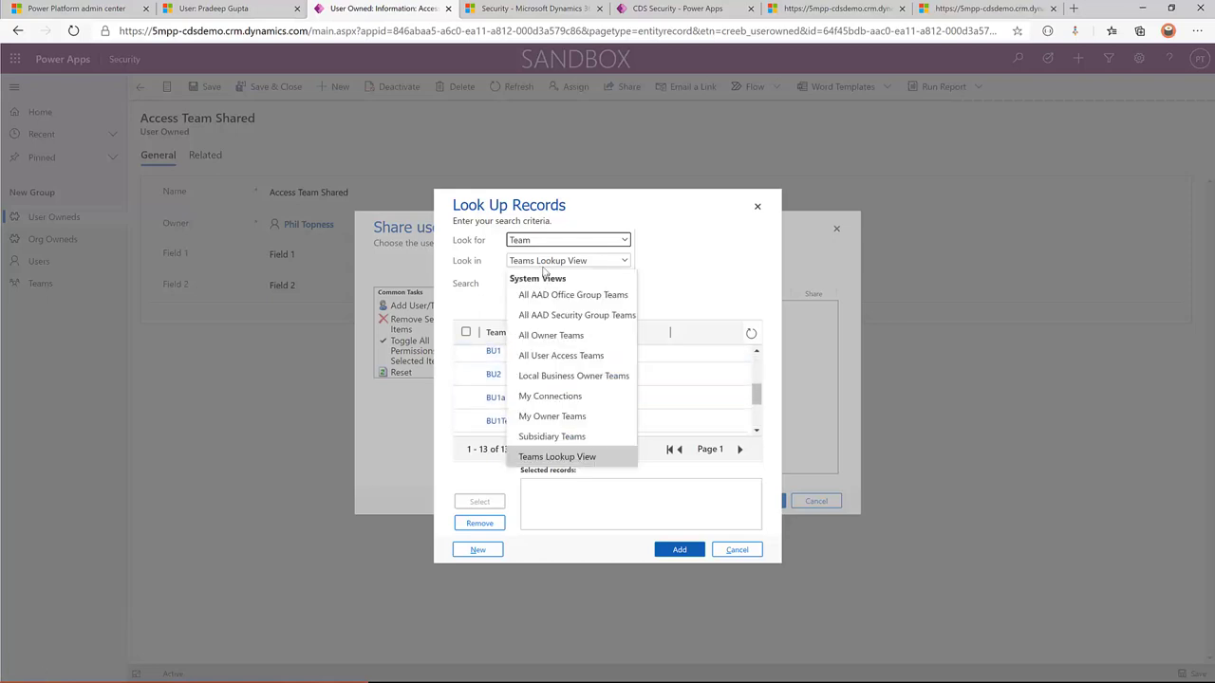
{"action": "left_click", "coordinate": [534, 354]}
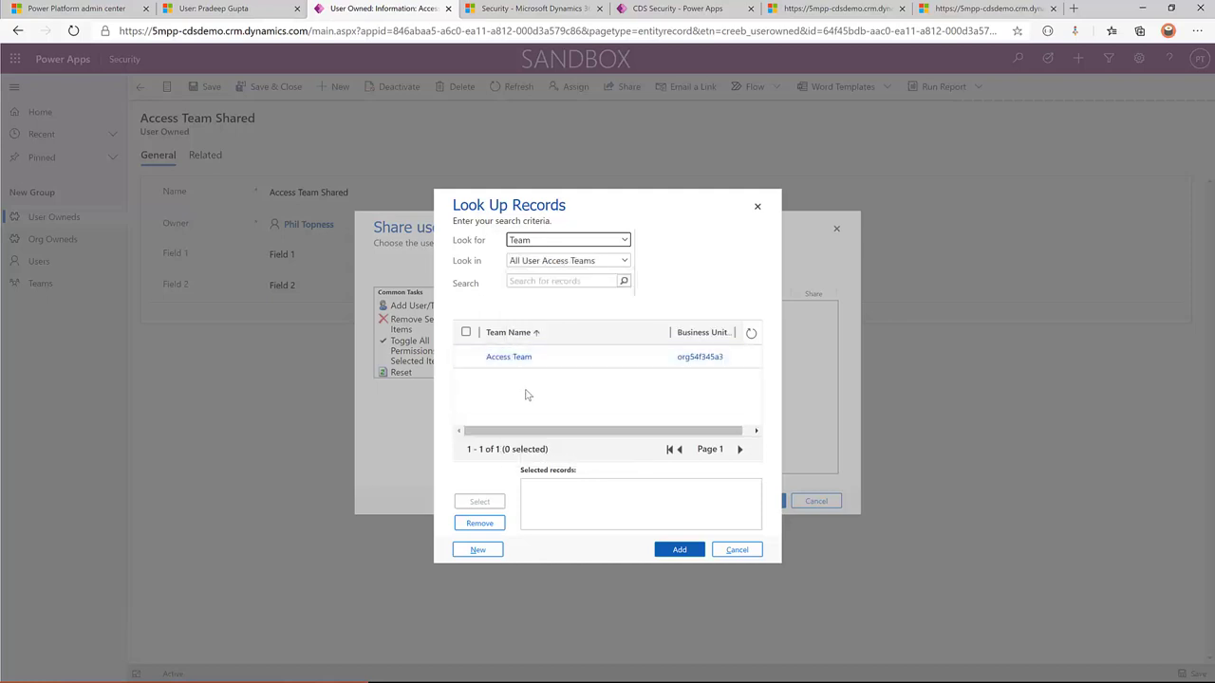
- Add Access Team to the record's sharing list and share it with Read and Write permissions
{"action": "left_click", "coordinate": [466, 357]}
{"action": "left_click", "coordinate": [480, 501]}
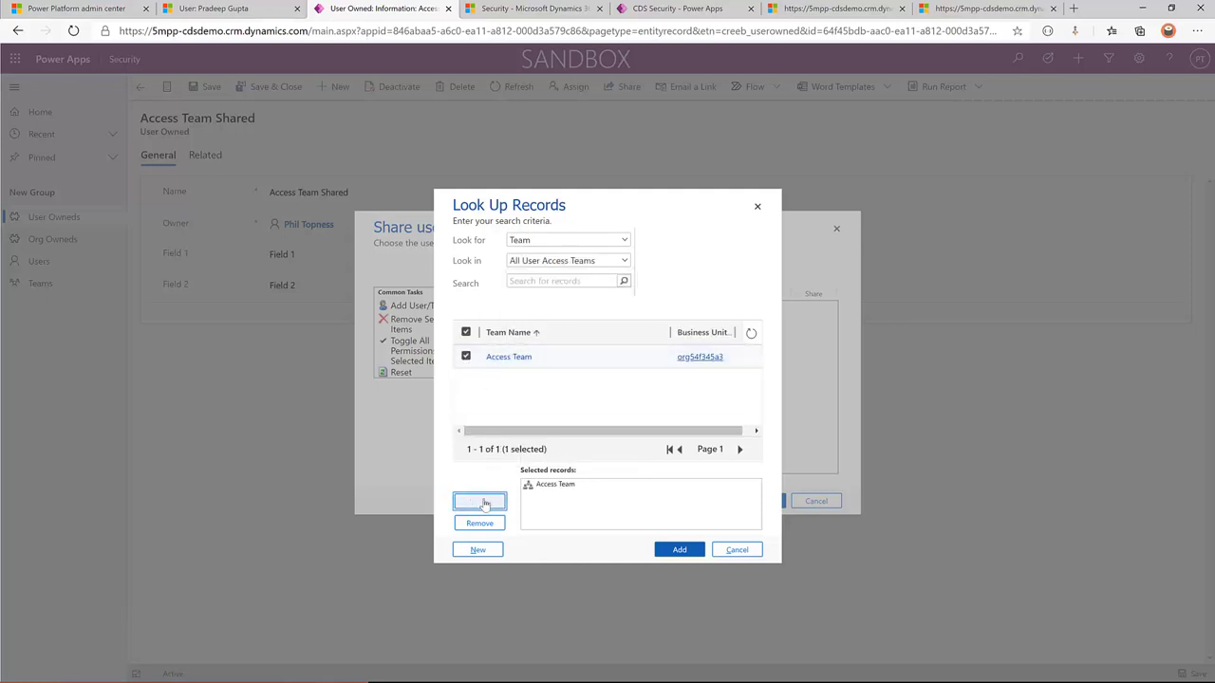
{"action": "left_click", "coordinate": [682, 550]}
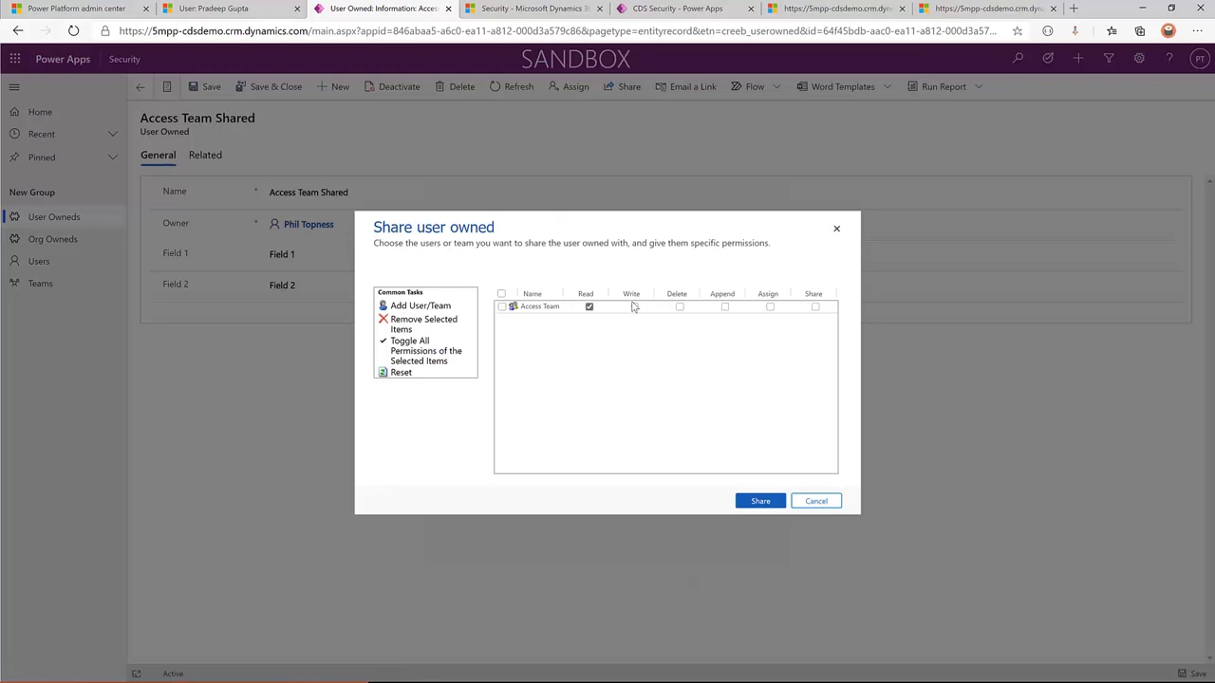
{"action": "left_click", "coordinate": [634, 307]}
{"action": "left_click", "coordinate": [762, 507]}
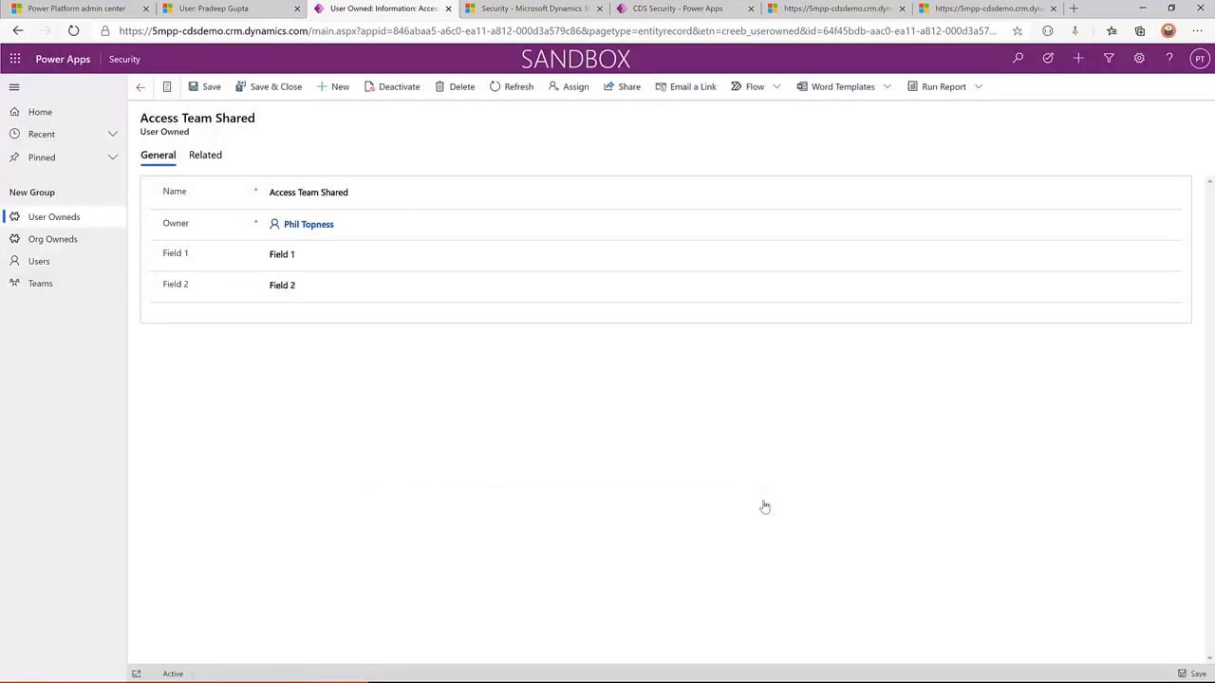
- Check which records the test user's Active User Owneds list shows, then return to the administrator's browser
{"action": "key", "text": "alt+Tab"}
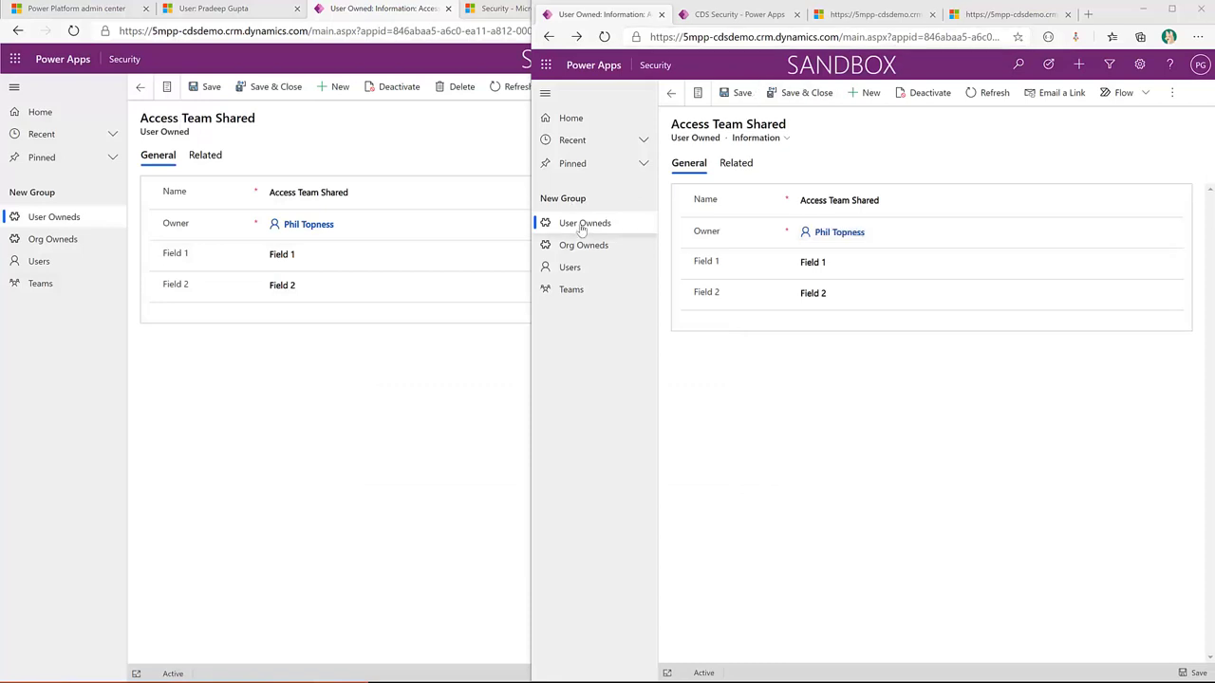
{"action": "left_click", "coordinate": [581, 226]}
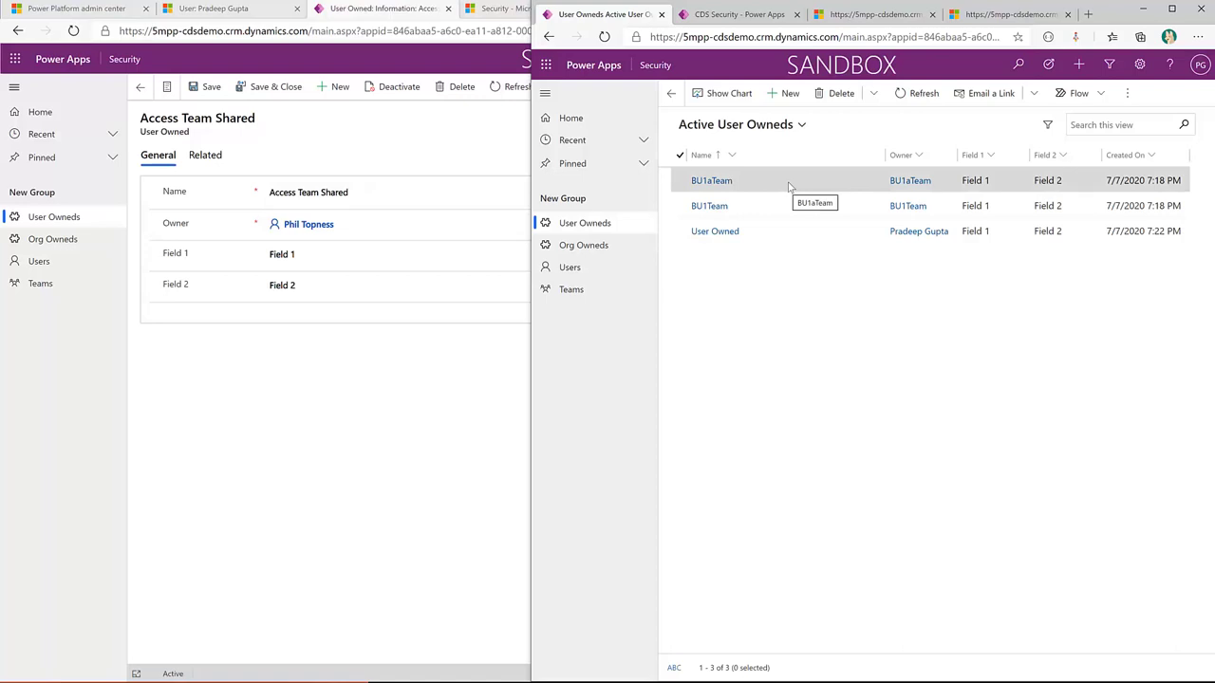
{"action": "left_click", "coordinate": [462, 360]}
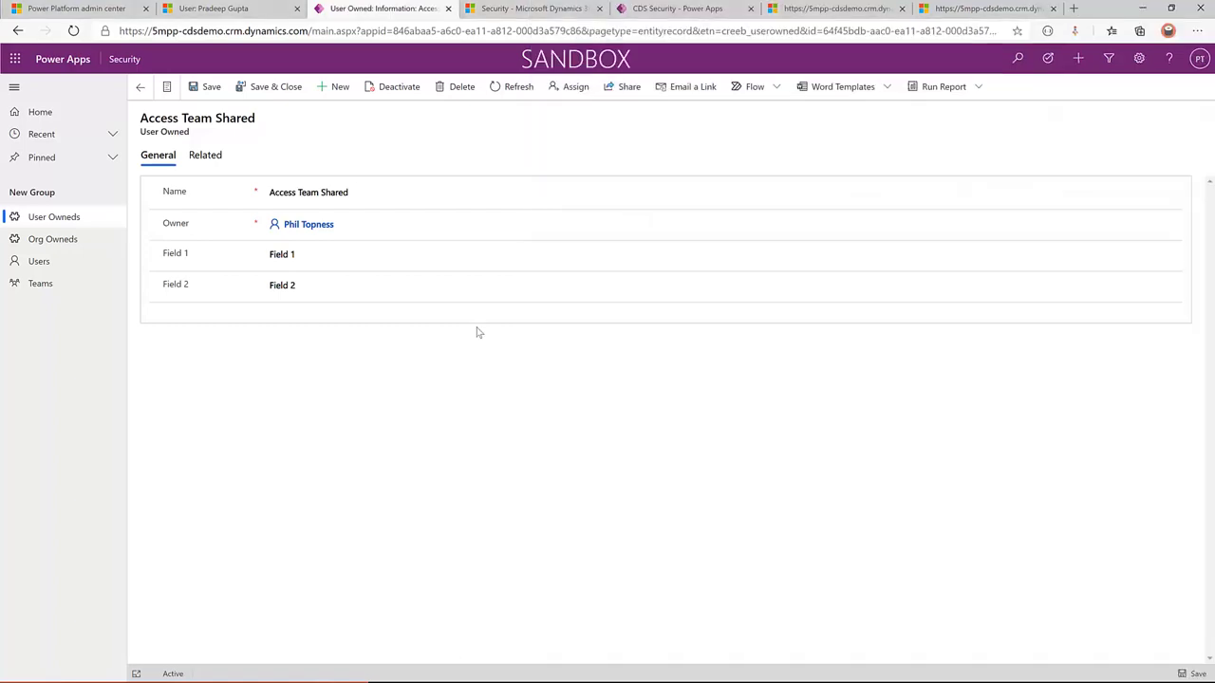
- Open the Teams list in the Dynamics 365 Security settings and show All User Access Teams
{"action": "left_click", "coordinate": [528, 13]}
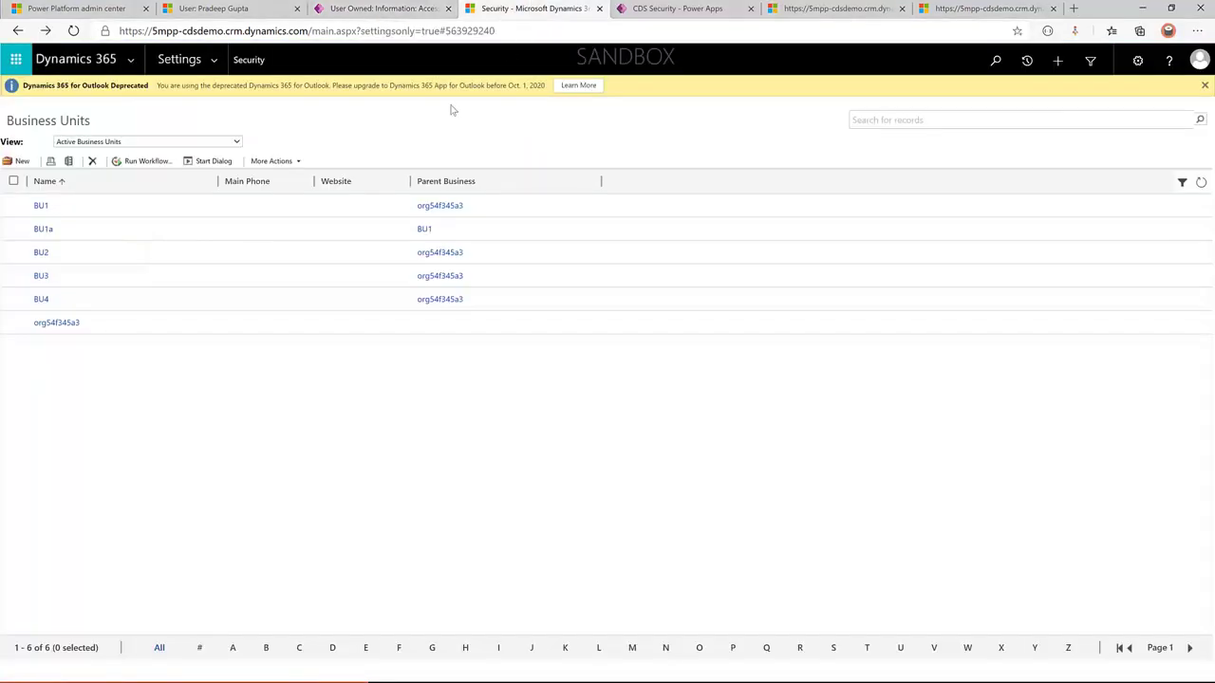
{"action": "left_click", "coordinate": [213, 59]}
{"action": "left_click", "coordinate": [310, 205]}
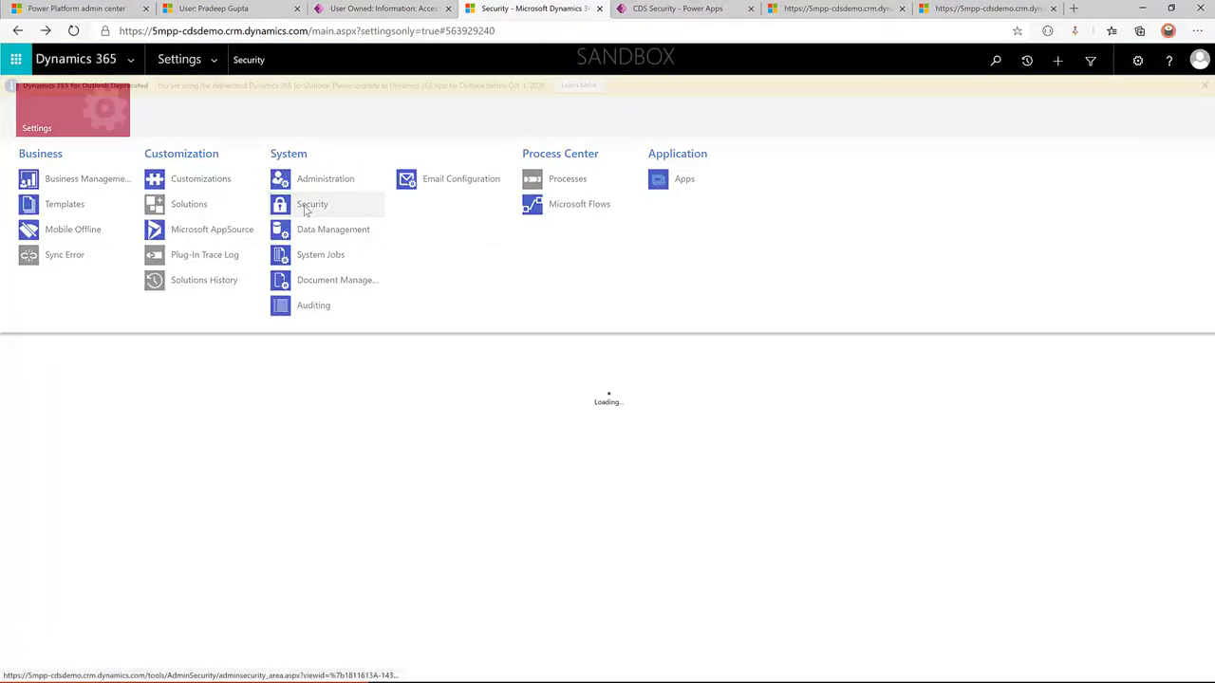
{"action": "left_click", "coordinate": [667, 155]}
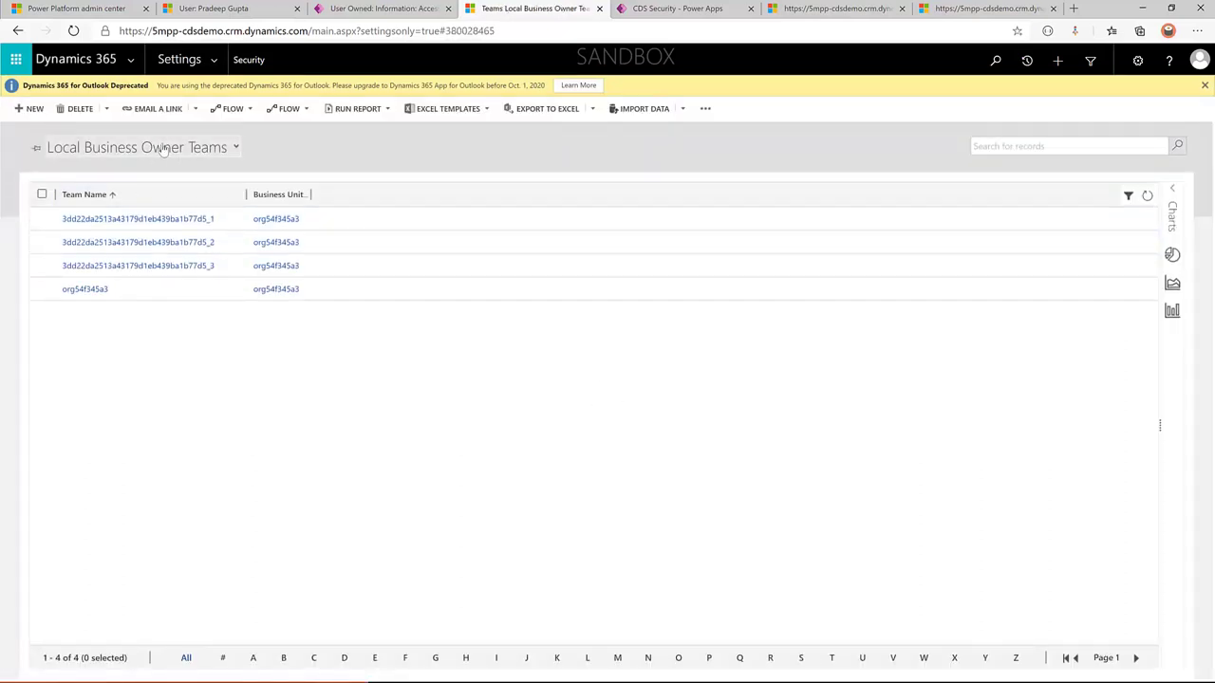
{"action": "left_click", "coordinate": [162, 147]}
{"action": "left_click", "coordinate": [90, 239]}
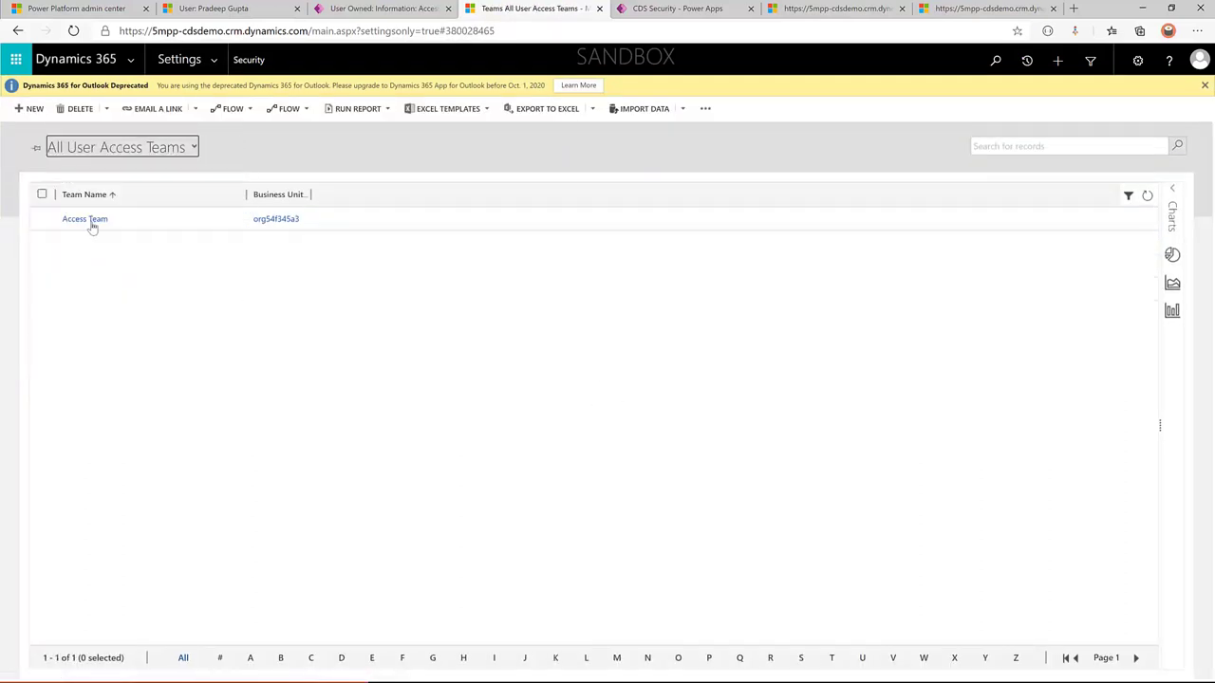
- Open the Access Team record and add the test user as a team member
{"action": "double_click", "coordinate": [149, 228]}
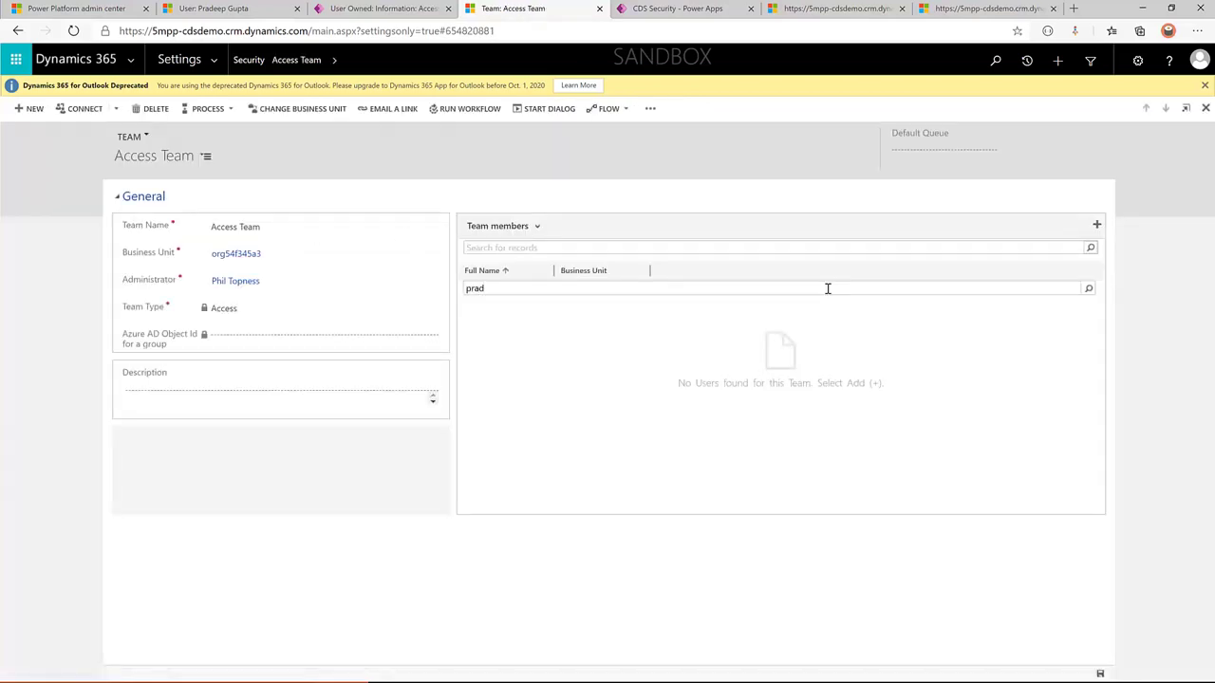
{"action": "left_click", "coordinate": [1088, 288]}
{"action": "left_click", "coordinate": [551, 305]}
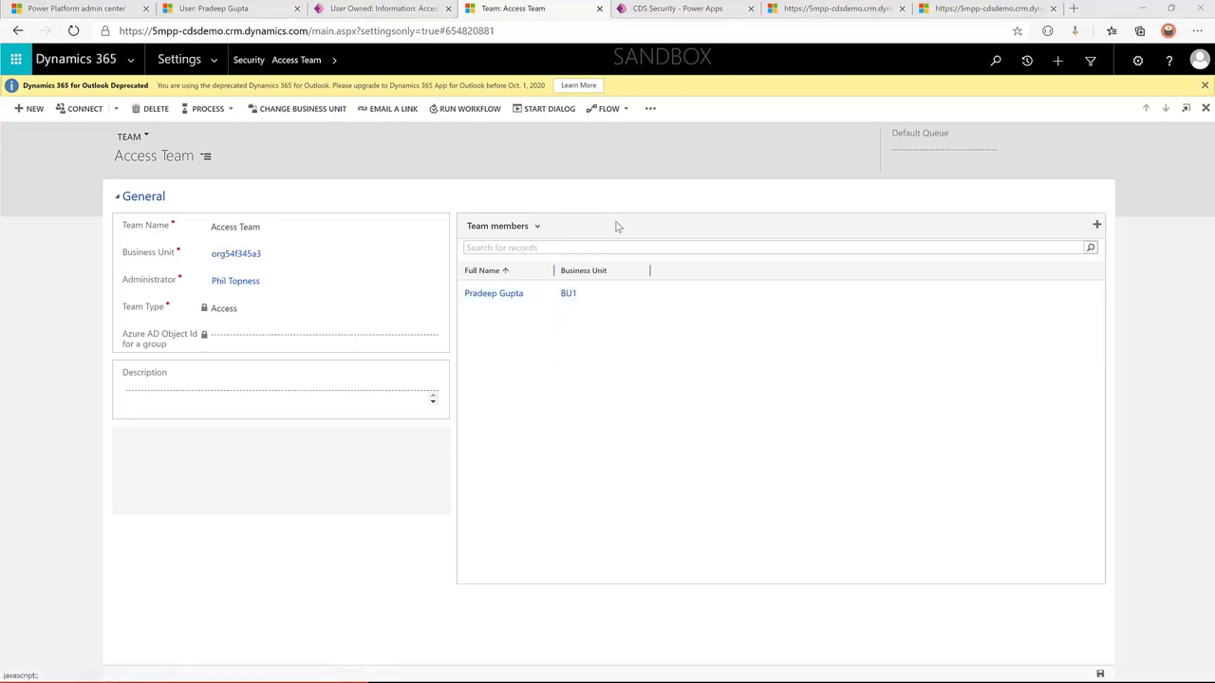
- Refresh the test user's Active User Owneds list and open the Access Team Shared record to check edit access
{"action": "key", "text": "alt+Tab"}
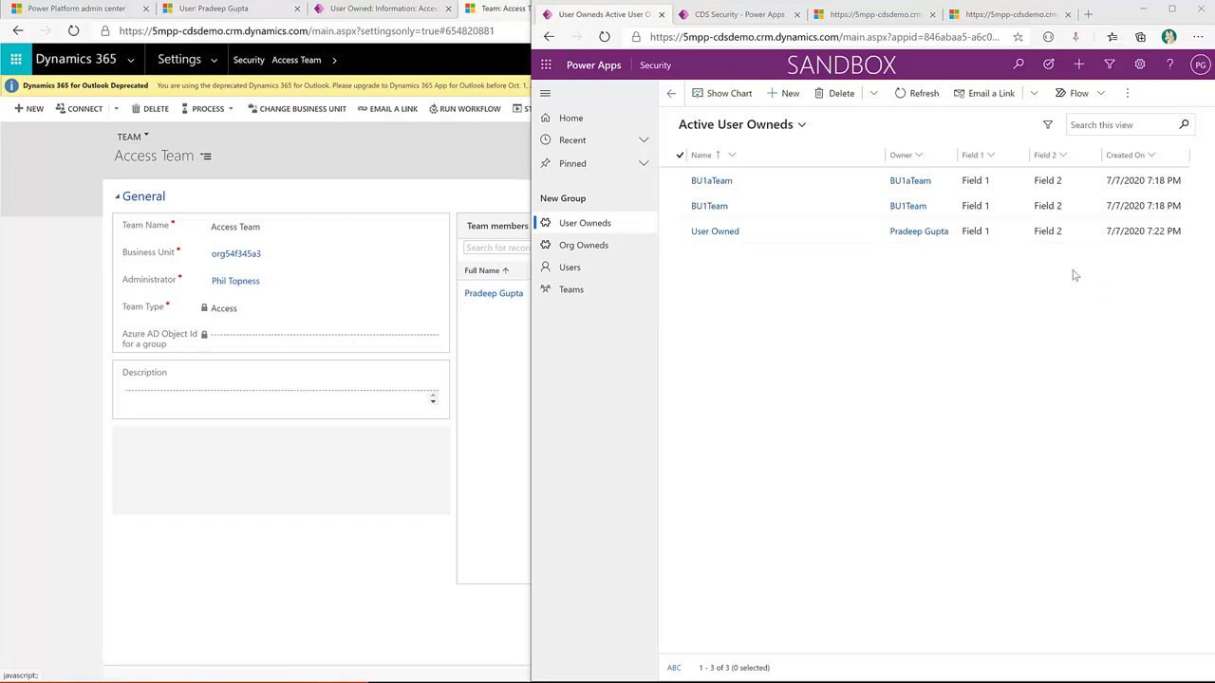
{"action": "left_click", "coordinate": [909, 98]}
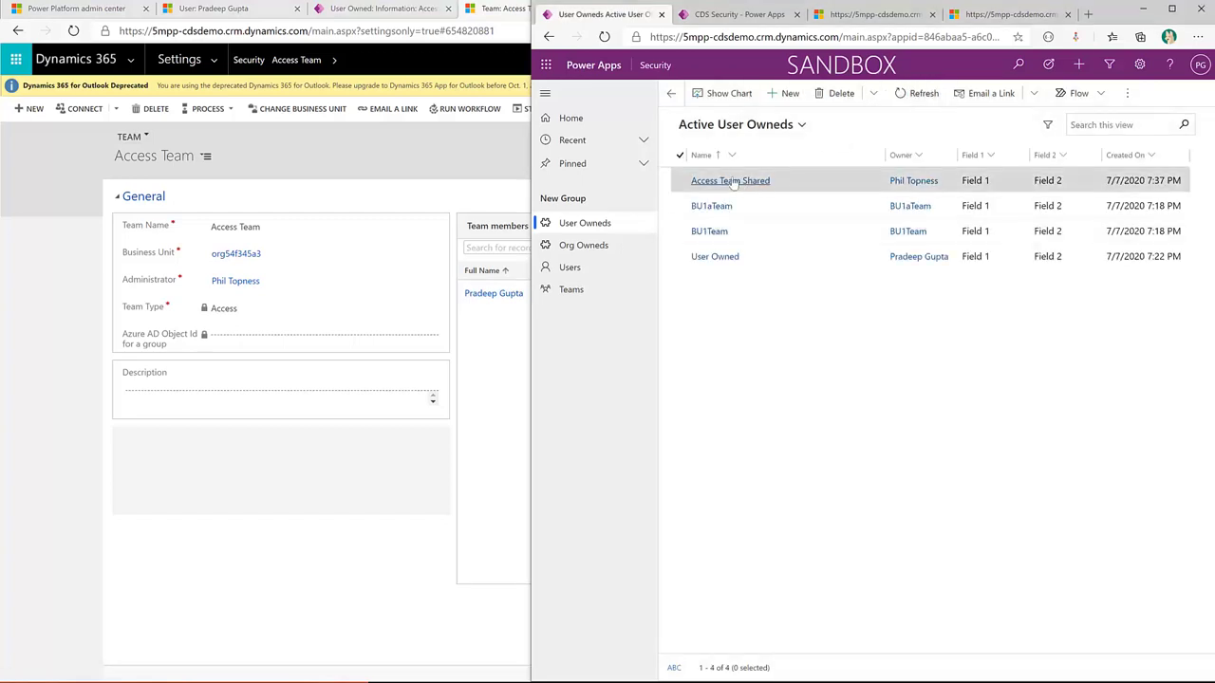
{"action": "left_click", "coordinate": [765, 181]}
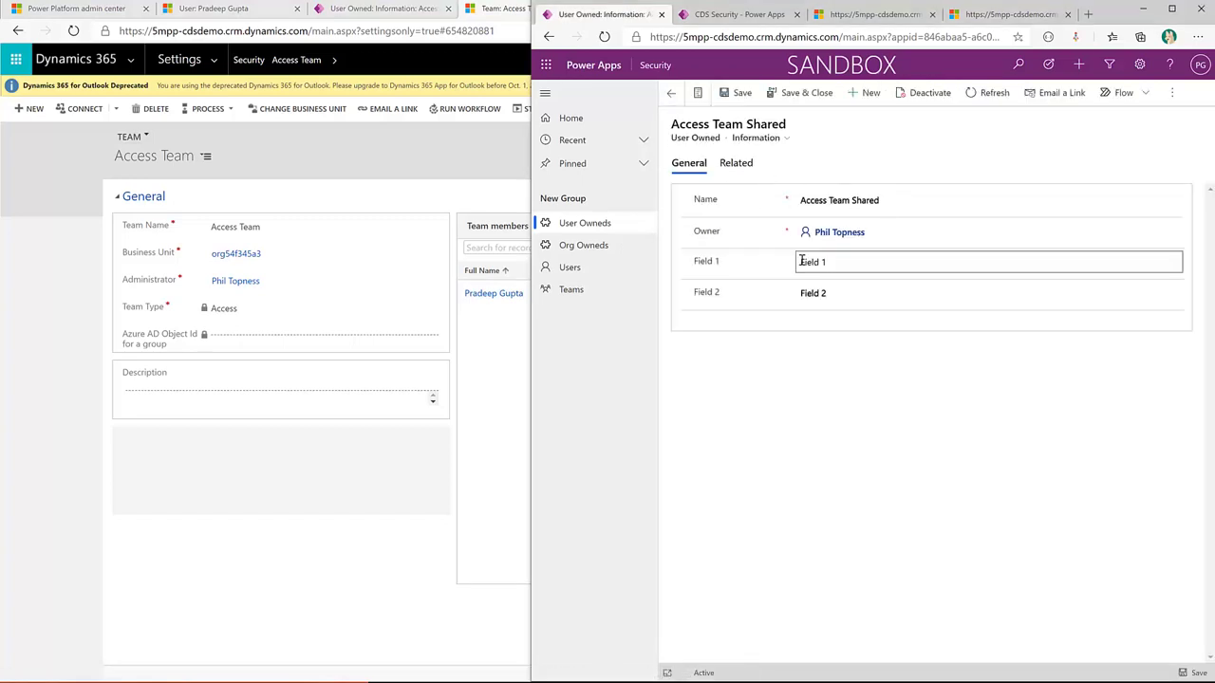
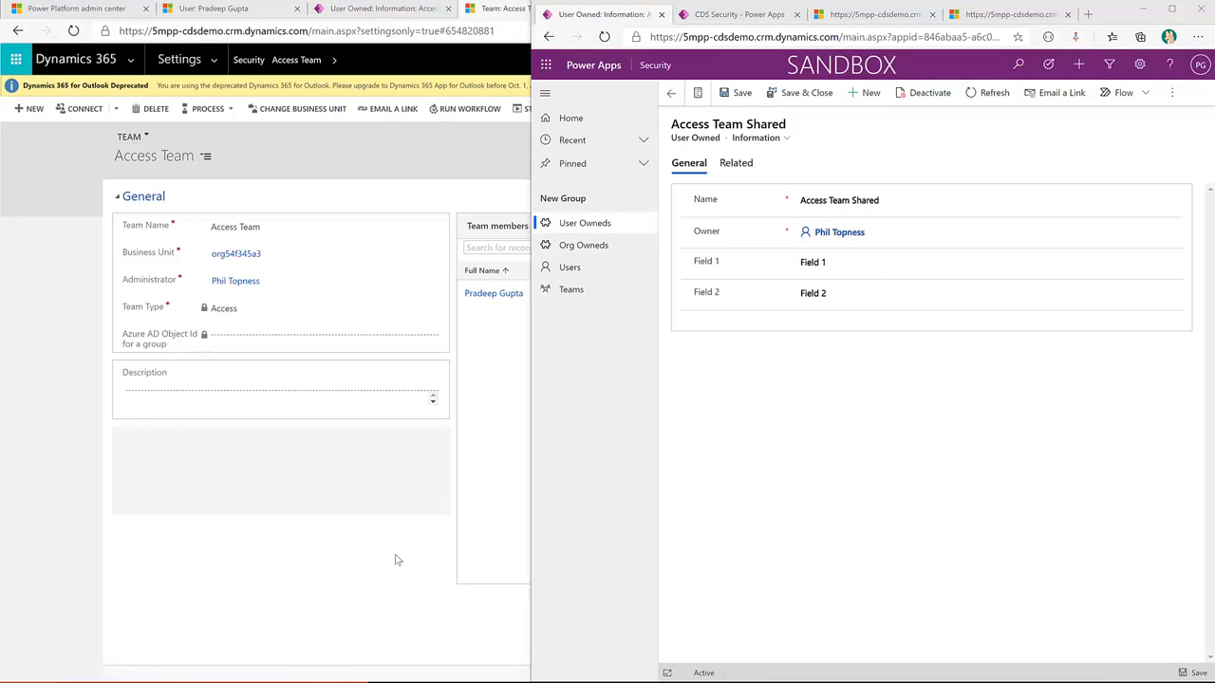
- Remove all security roles from the test user's record in the administrator's browser
{"action": "key", "text": "super+Up"}
{"action": "left_click", "coordinate": [216, 60]}
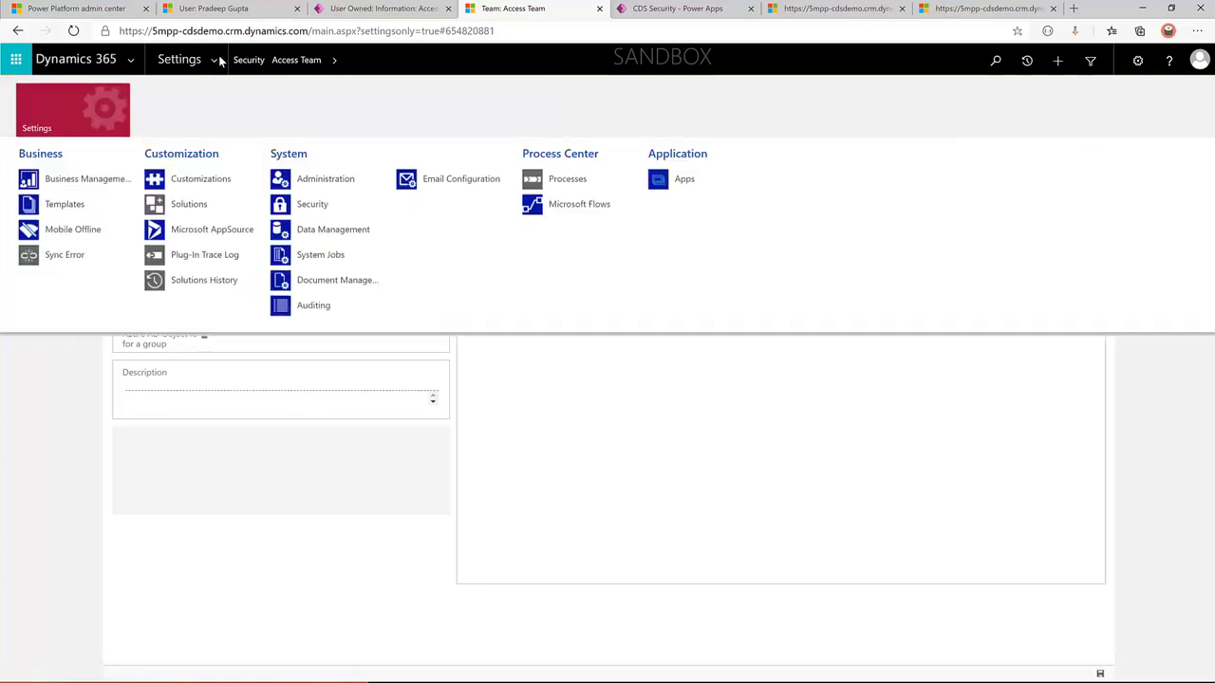
{"action": "left_click", "coordinate": [213, 8]}
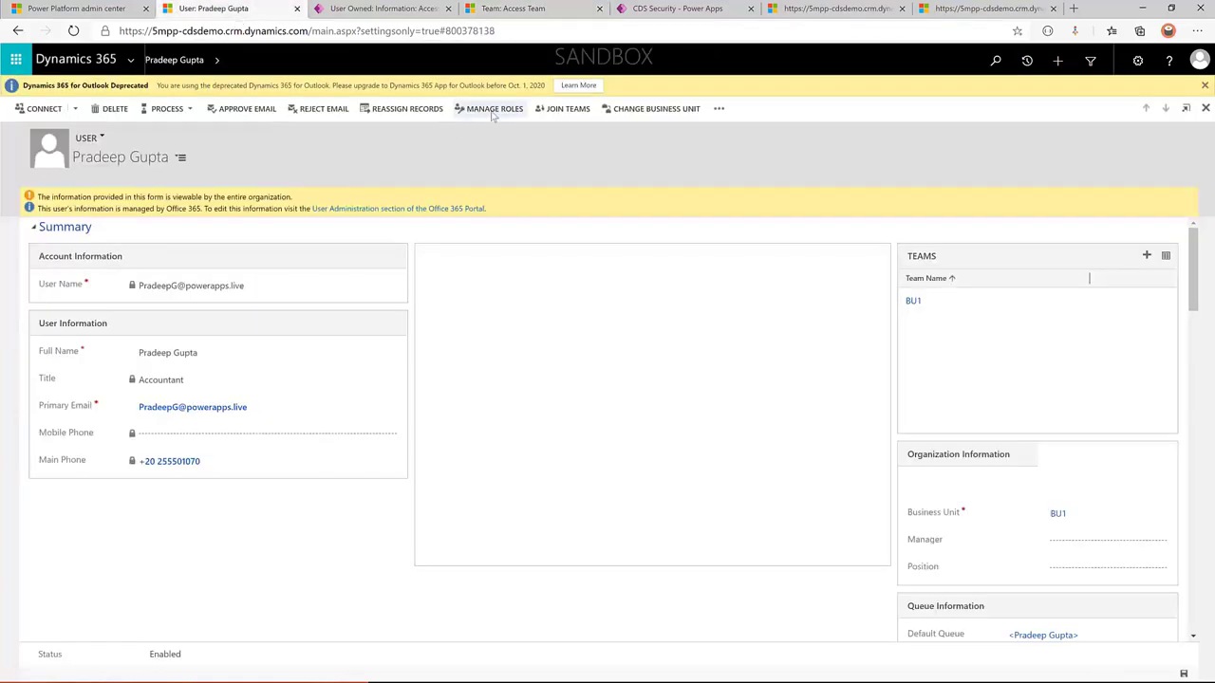
{"action": "left_click", "coordinate": [492, 110]}
{"action": "scroll", "coordinate": [528, 384], "scroll_direction": "down", "scroll_amount": 5}
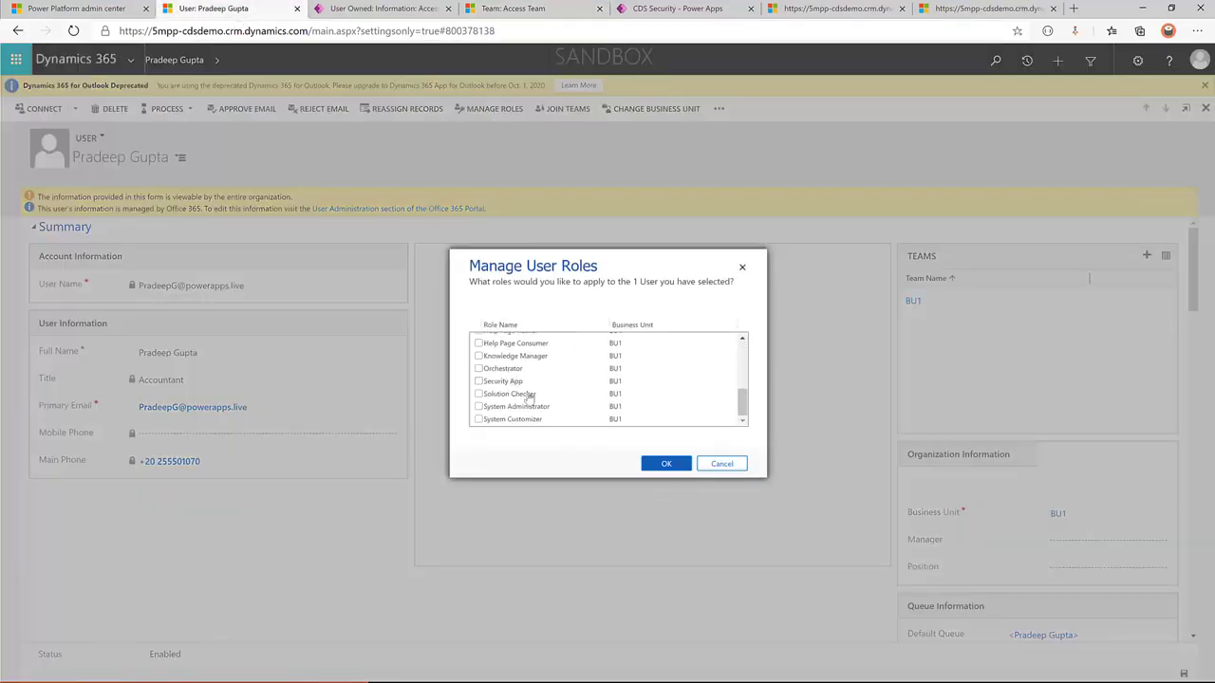
{"action": "left_click", "coordinate": [668, 466]}
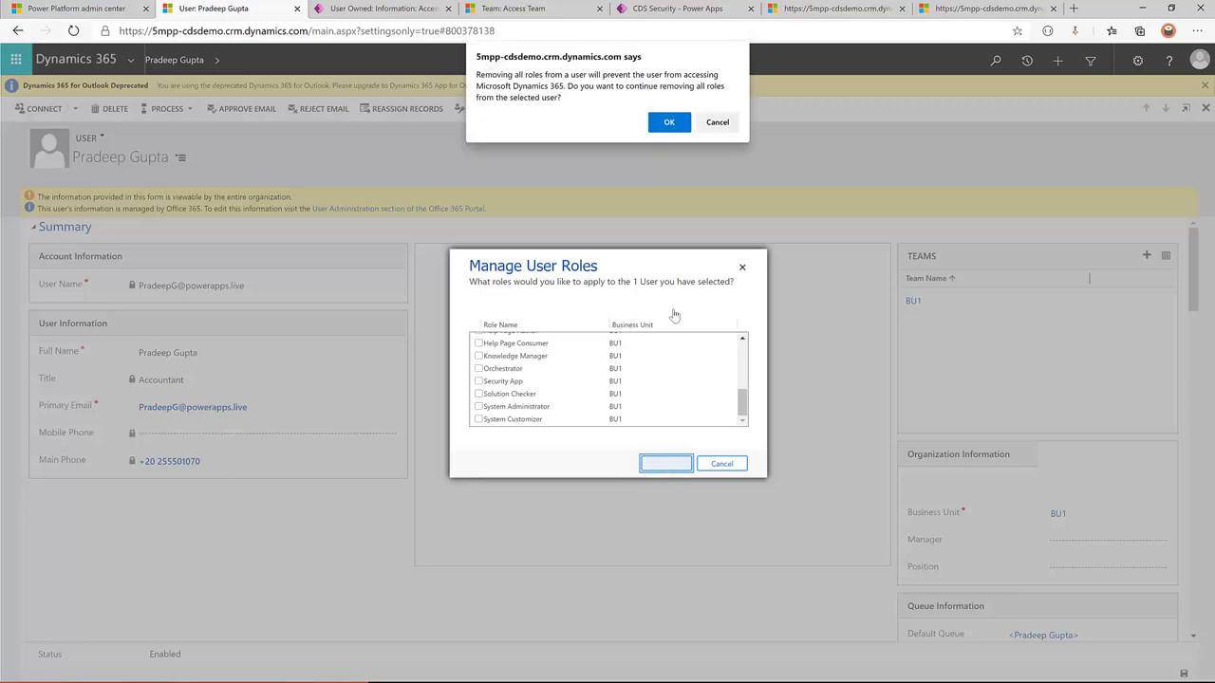
{"action": "left_click", "coordinate": [669, 122]}
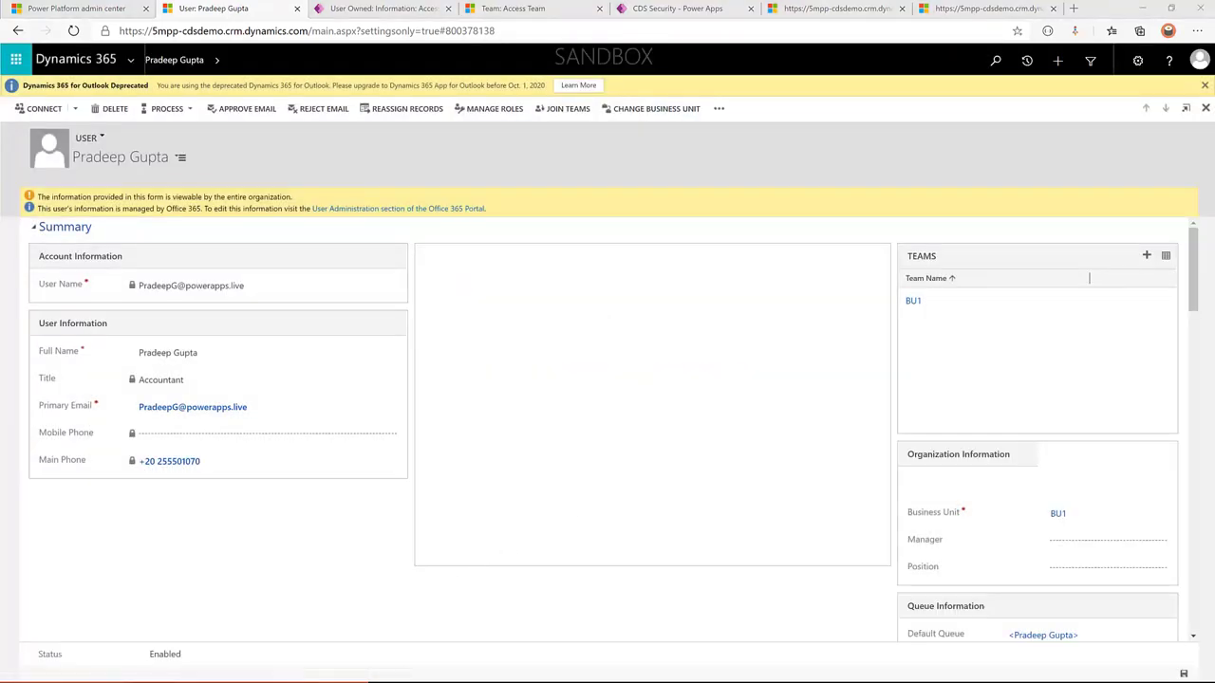
- Reload the creeb_userowneds and creeb_orgowneds Web API queries in the test user's browser to check access without roles
{"action": "key", "text": "alt+Tab"}
{"action": "key", "text": "ctrl+Tab"}
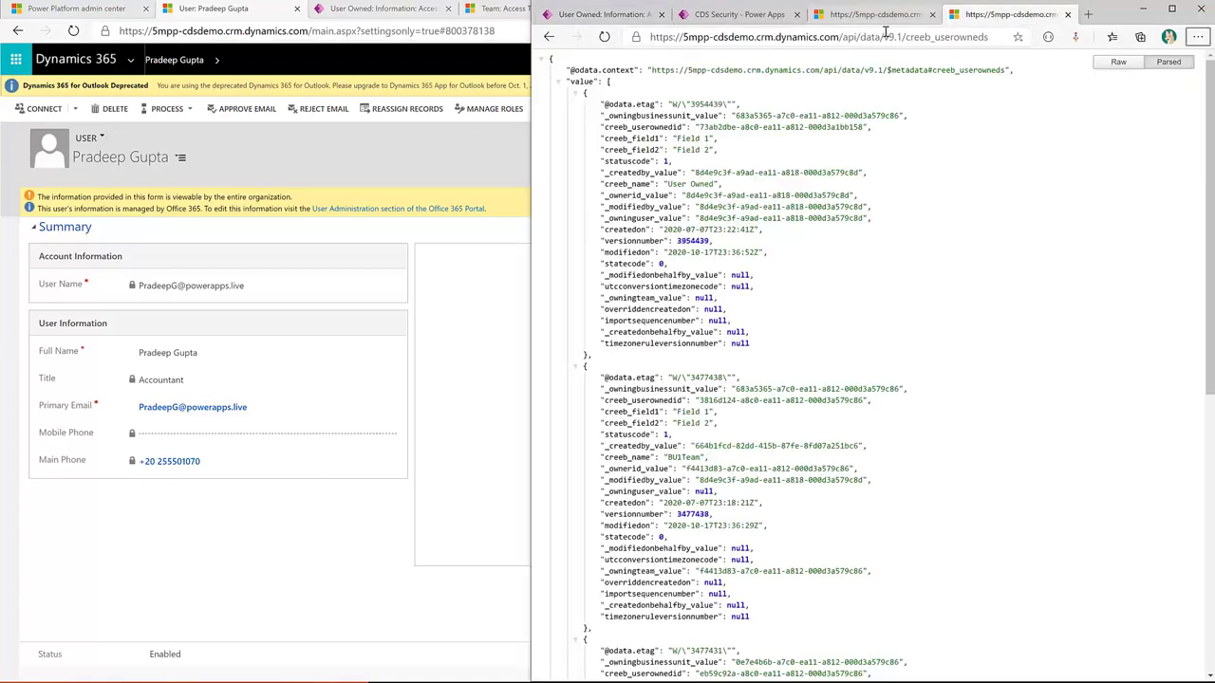
{"action": "left_click", "coordinate": [604, 36]}
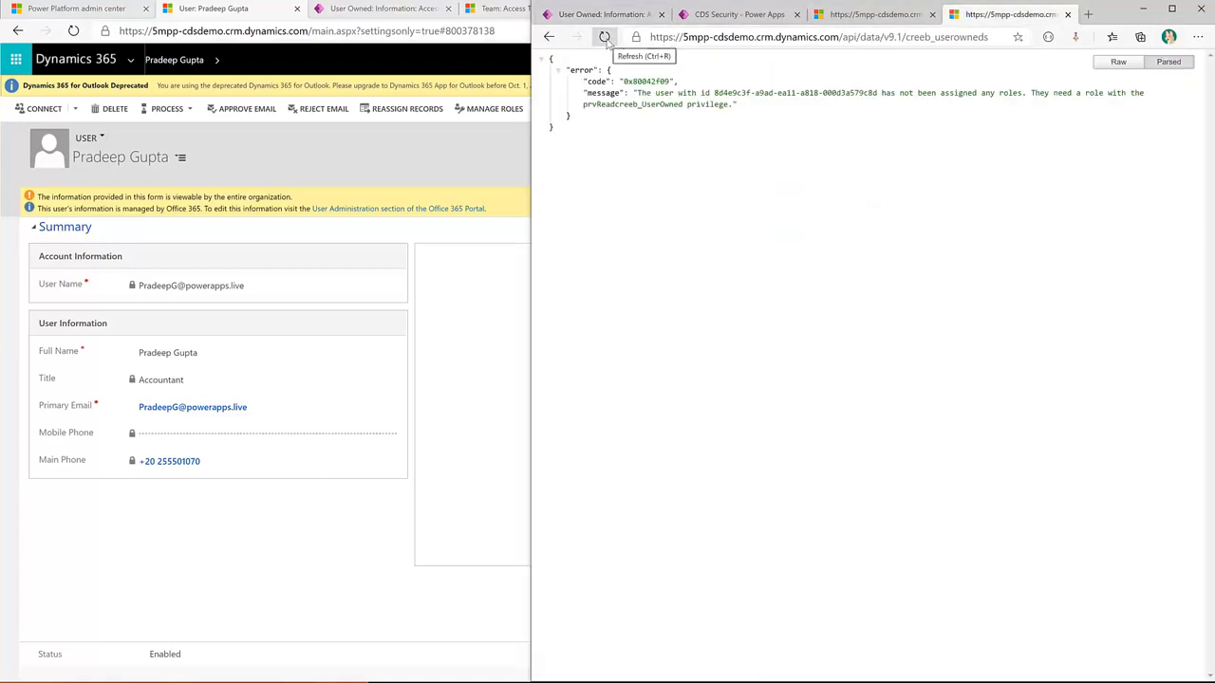
{"action": "left_click", "coordinate": [875, 14]}
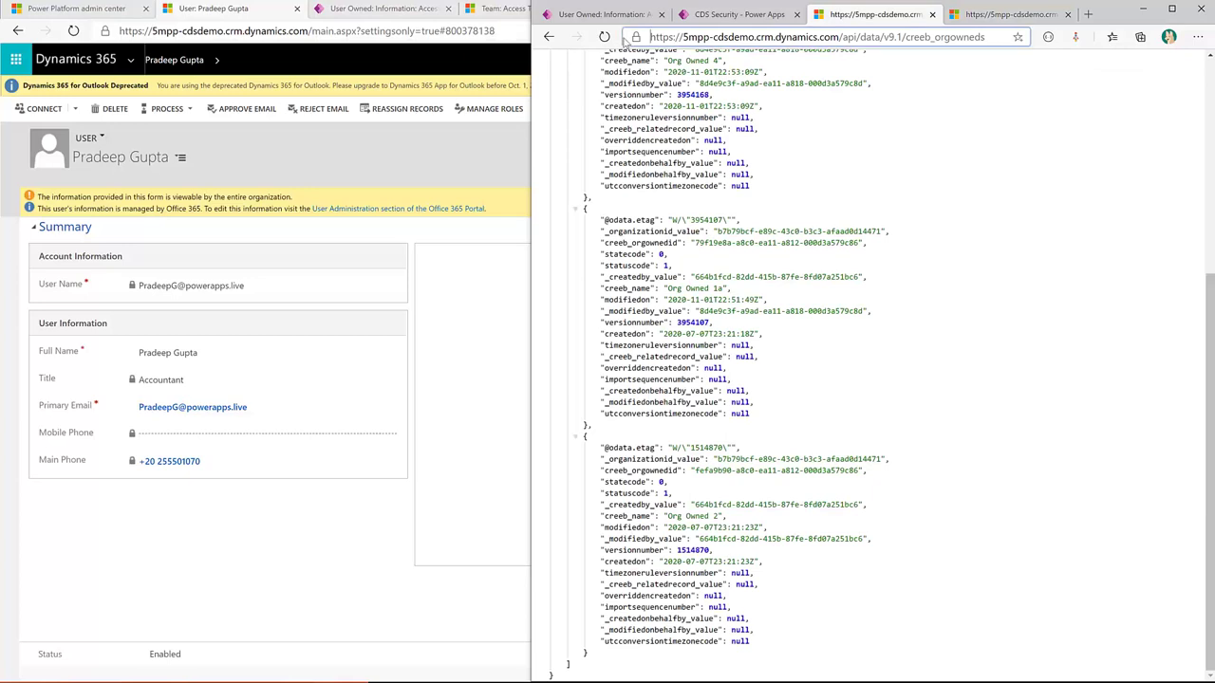
{"action": "left_click", "coordinate": [604, 36]}
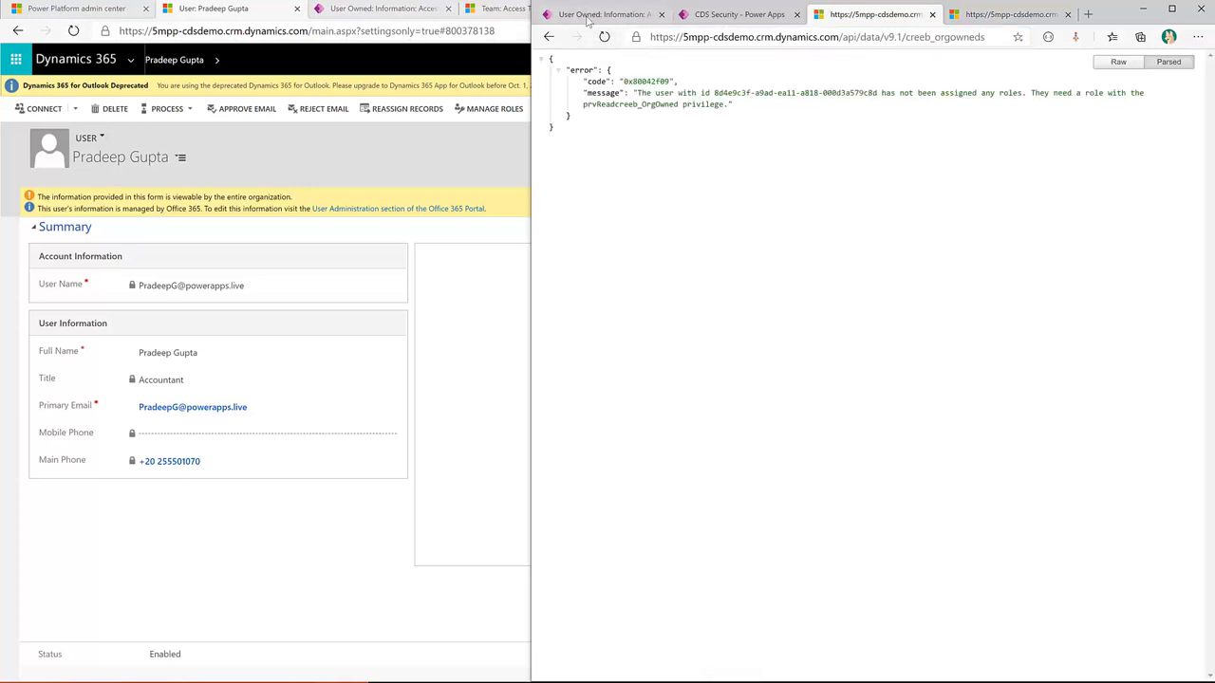
- Reload the User Owned record page in the test user's browser to check app access without roles
{"action": "key", "text": "ctrl+1"}
{"action": "left_click", "coordinate": [604, 36]}
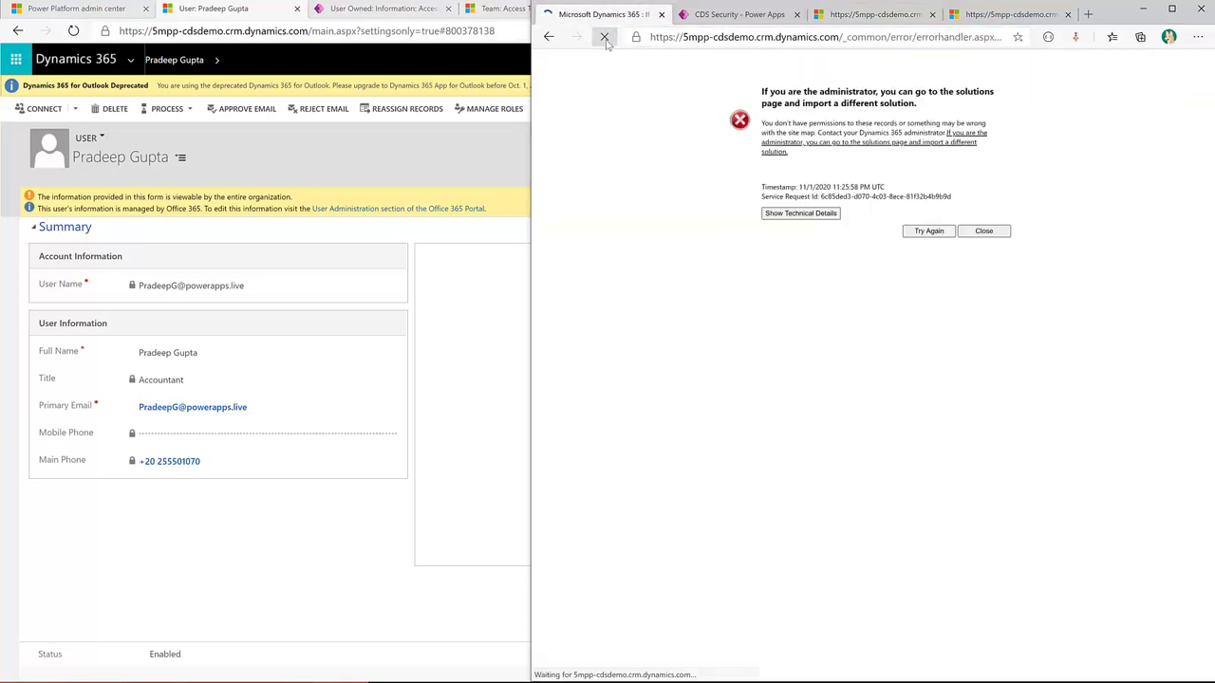
- Open the Teams list from the Security settings in the administrator's browser and show the All Owner Teams view
{"action": "key", "text": "super+Up"}
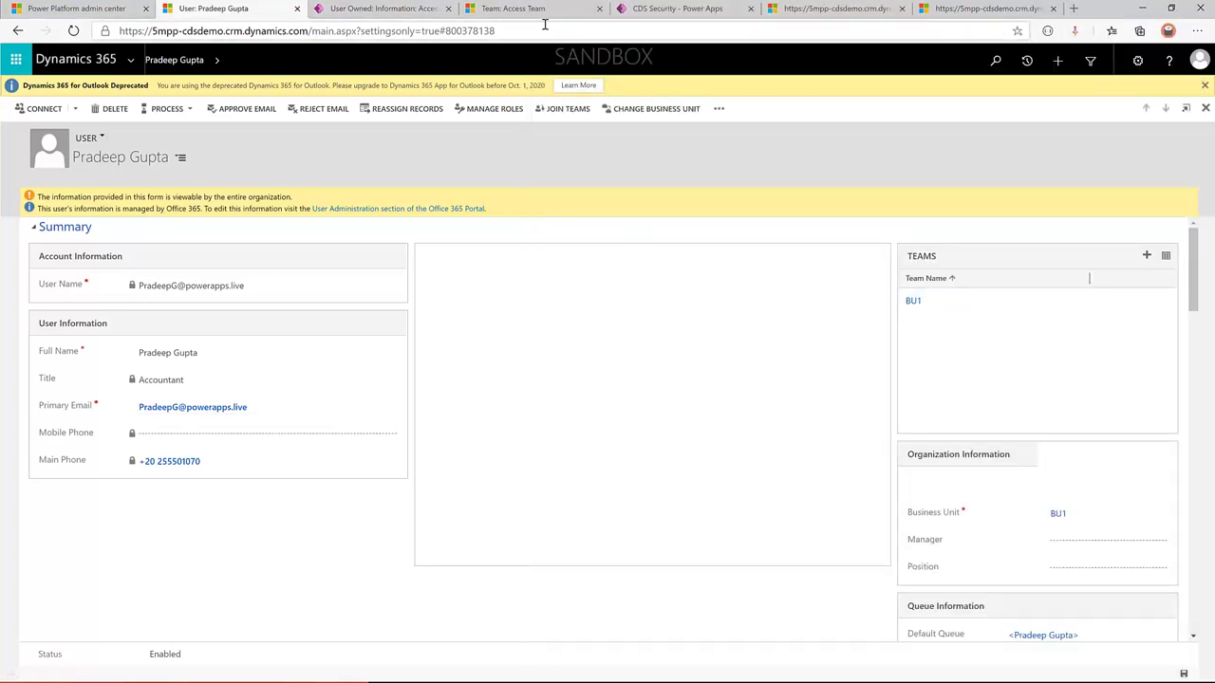
{"action": "left_click", "coordinate": [506, 9]}
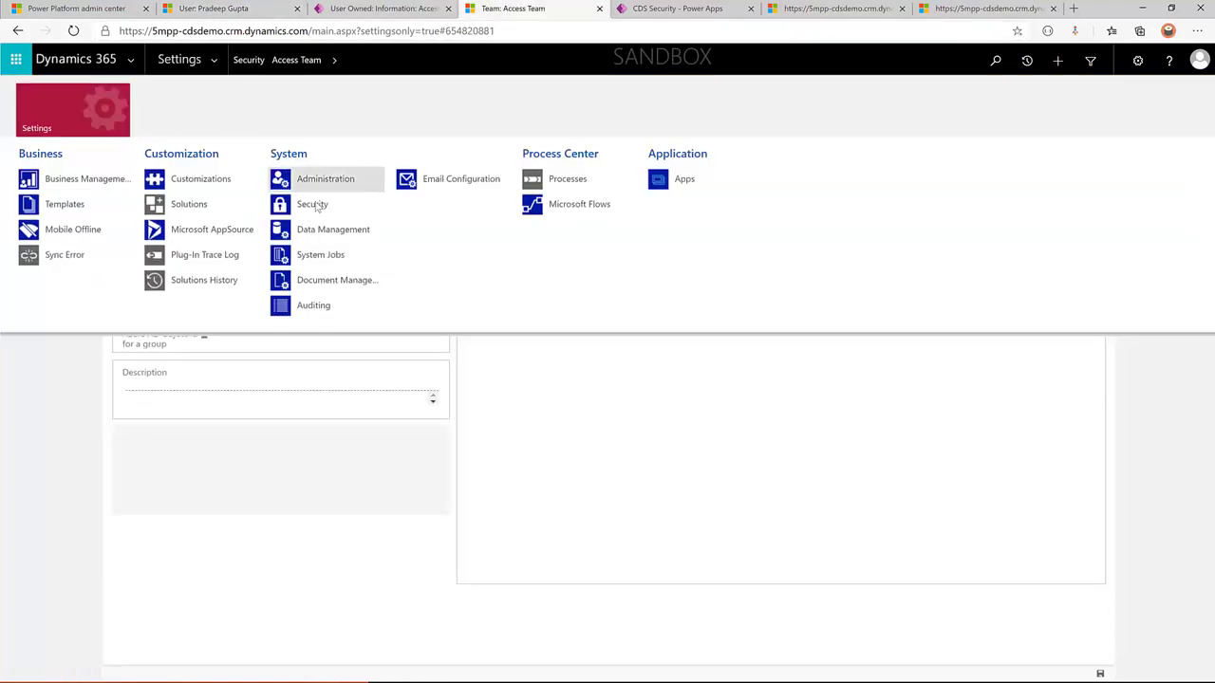
{"action": "left_click", "coordinate": [240, 451]}
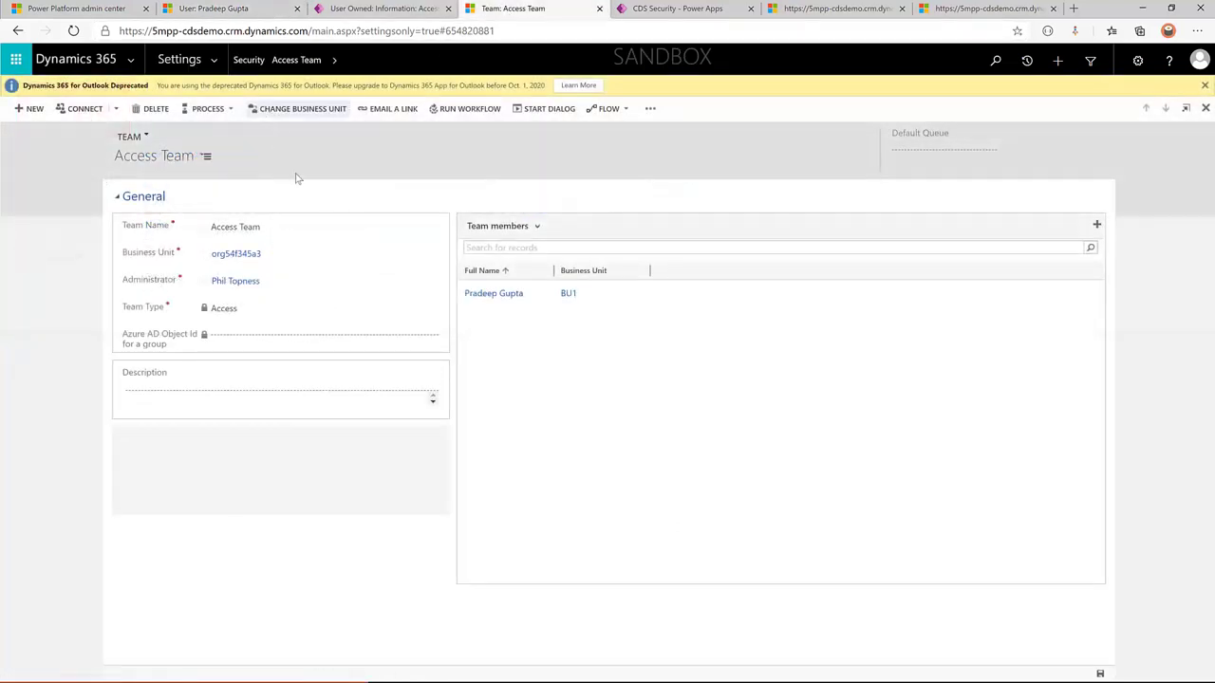
{"action": "left_click", "coordinate": [240, 61]}
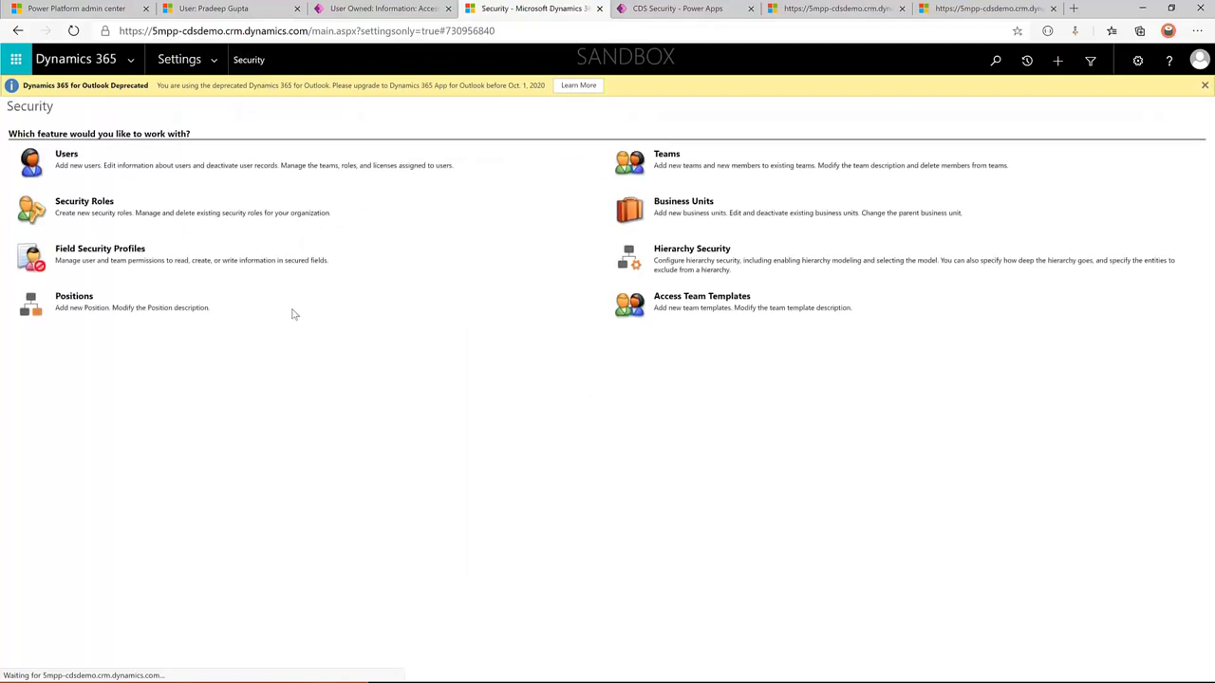
{"action": "left_click", "coordinate": [676, 165]}
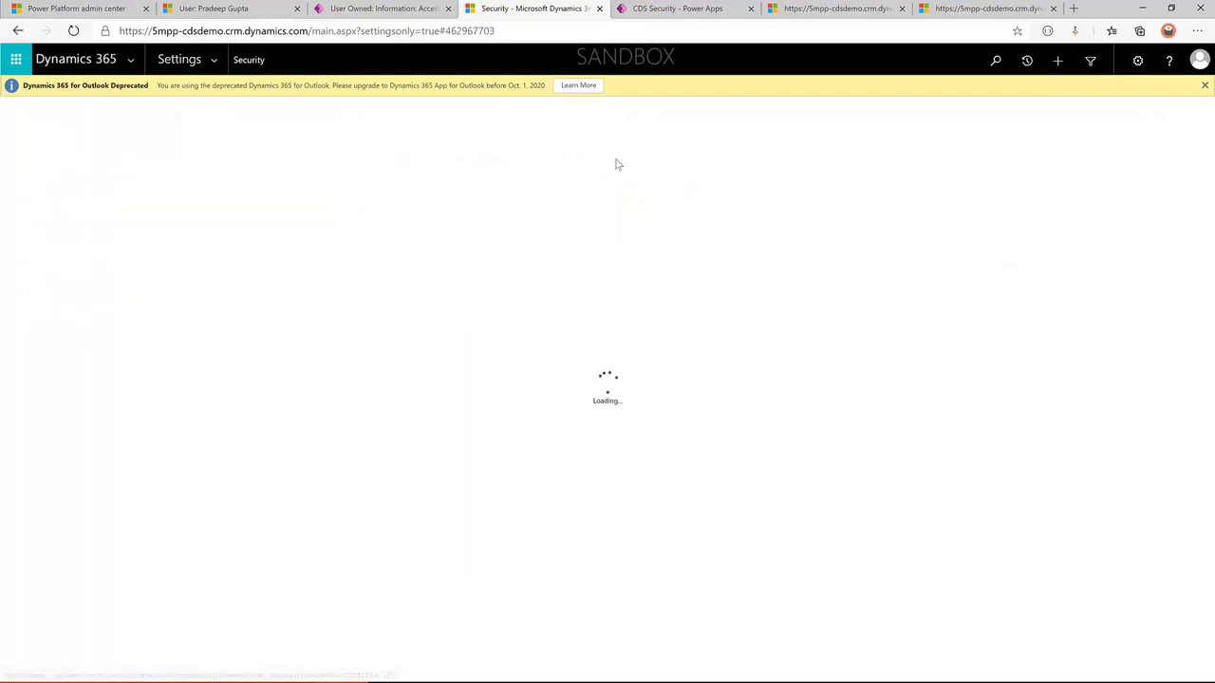
{"action": "left_click", "coordinate": [142, 147]}
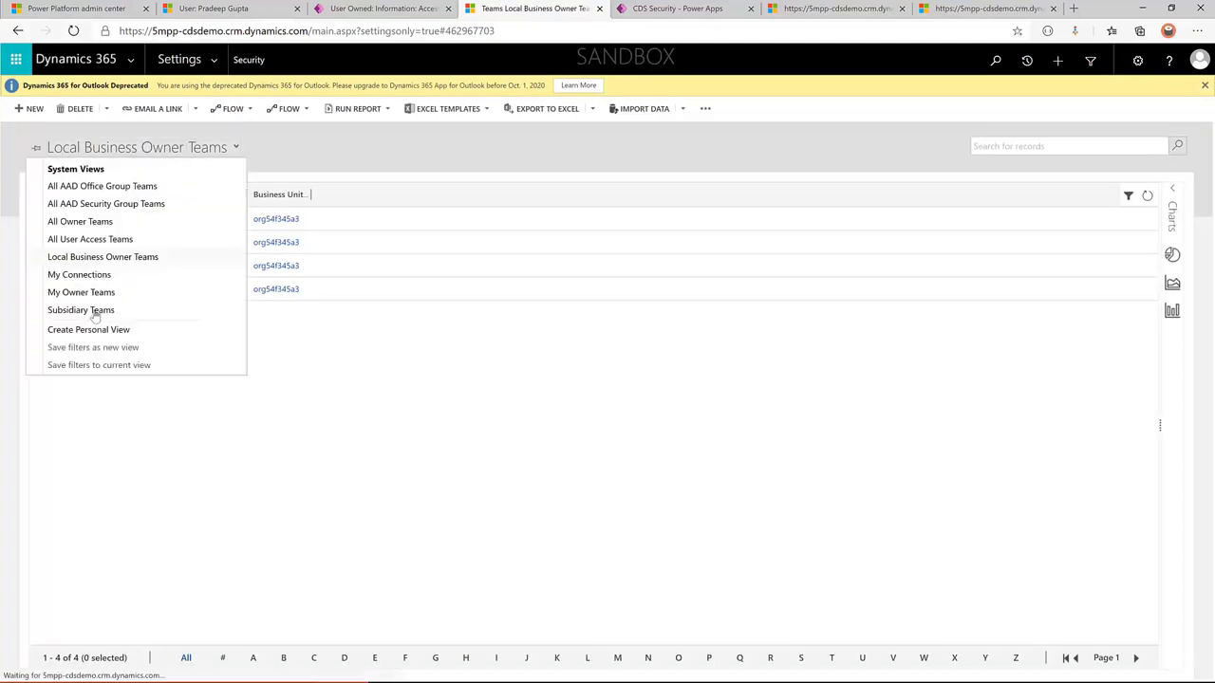
{"action": "left_click", "coordinate": [95, 221]}
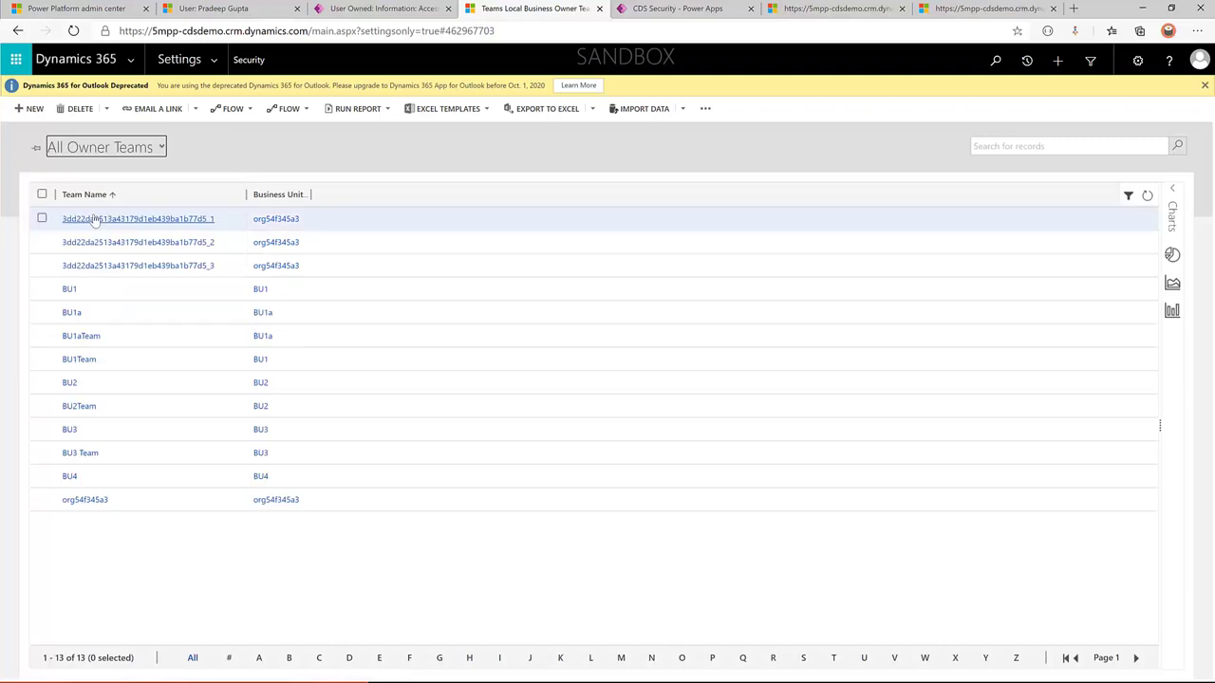
- Assign the Security App role to the BU1 business unit team
{"action": "left_click", "coordinate": [42, 290]}
{"action": "left_click", "coordinate": [372, 108]}
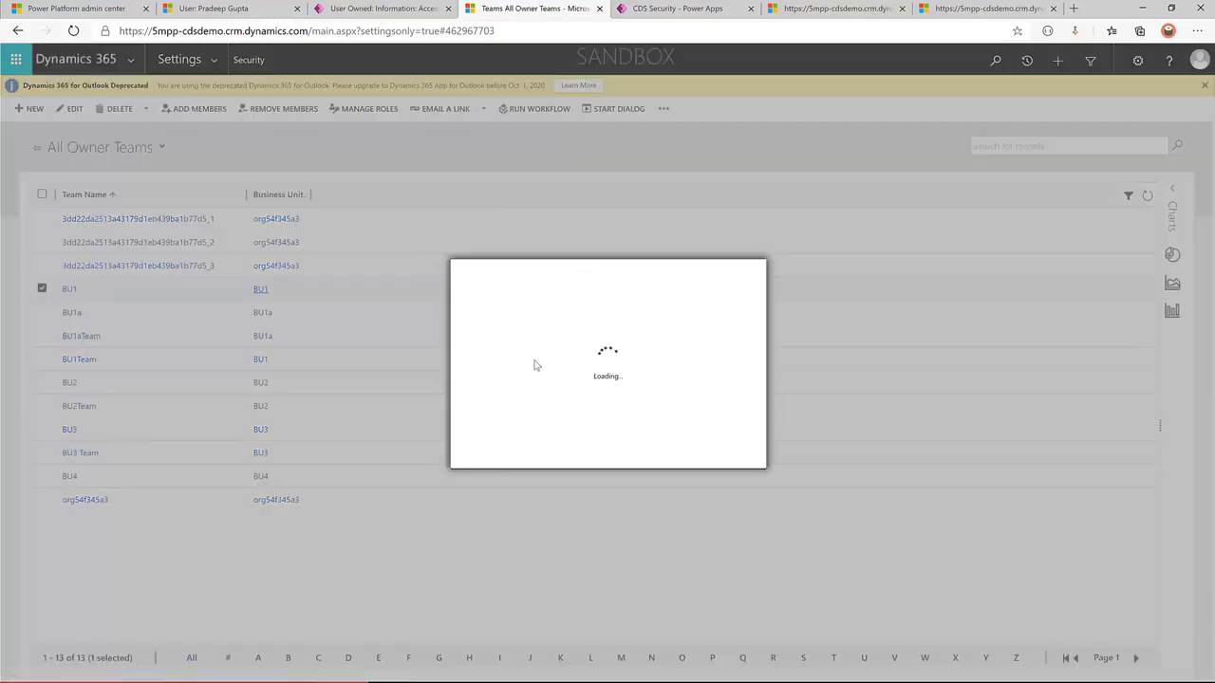
{"action": "scroll", "coordinate": [521, 374], "scroll_direction": "down", "scroll_amount": 5}
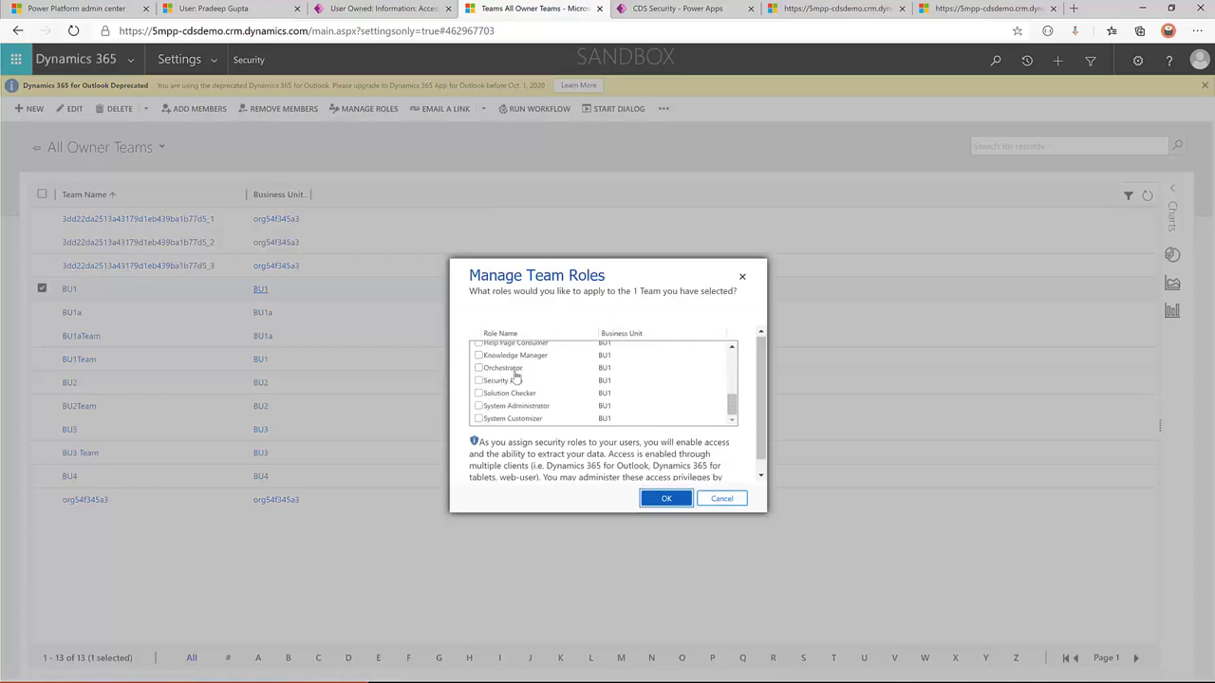
{"action": "left_click", "coordinate": [516, 370]}
{"action": "left_click", "coordinate": [665, 498]}
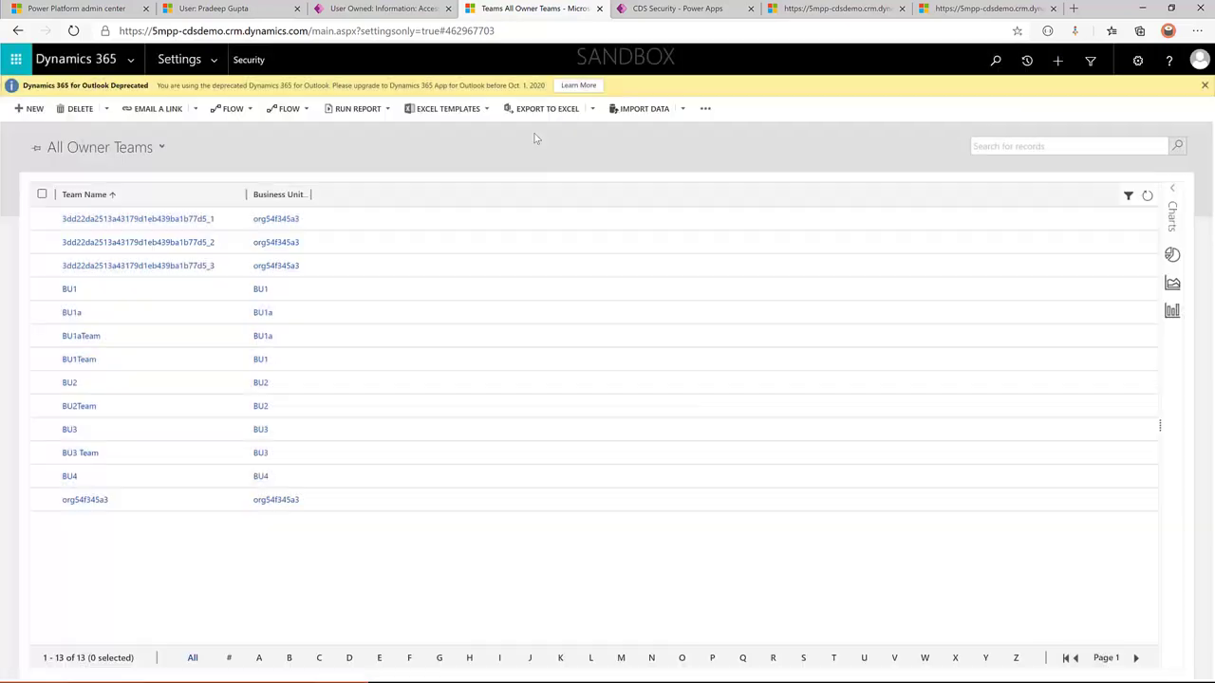
- Return to the Active User Owneds list in the test user's browser to check access through the BU1 team's role
{"action": "key", "text": "ctrl+2"}
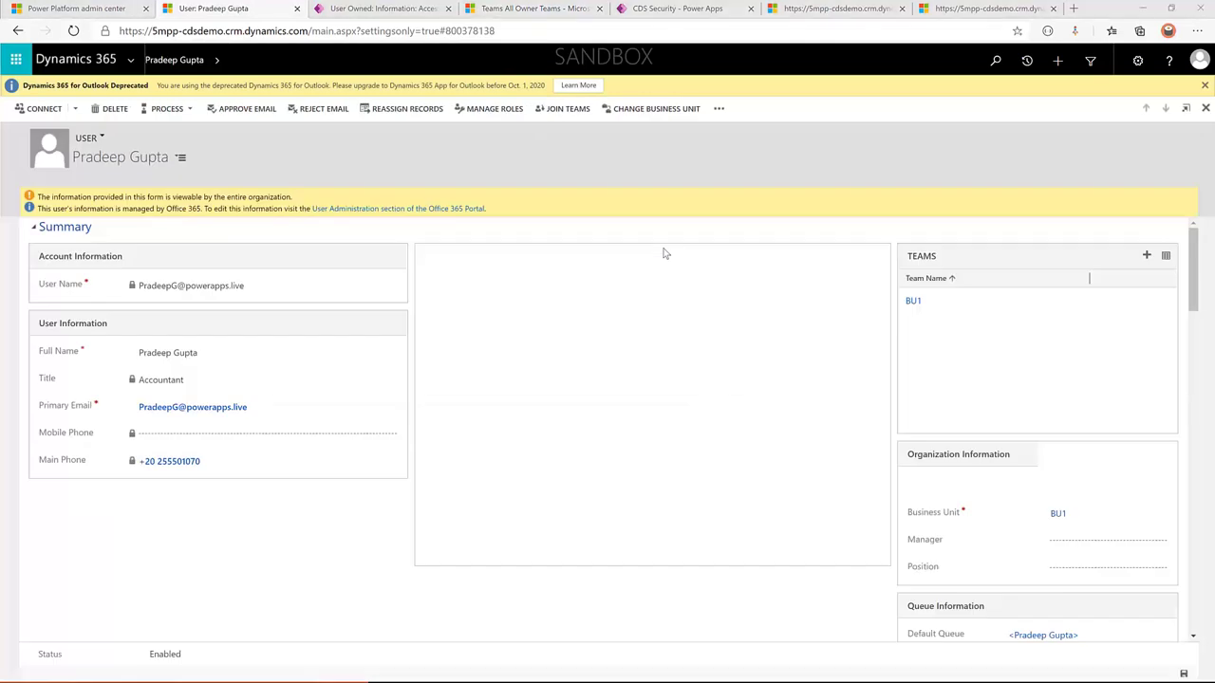
{"action": "key", "text": "alt+Tab"}
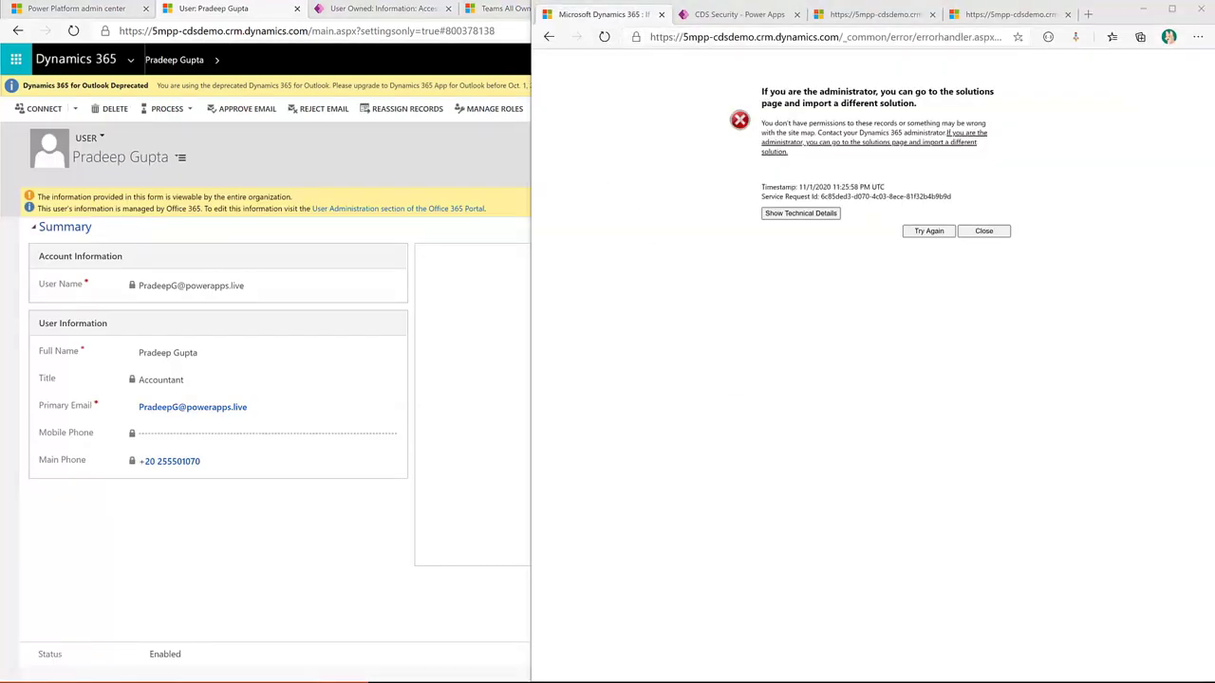
{"action": "left_click", "coordinate": [549, 37]}
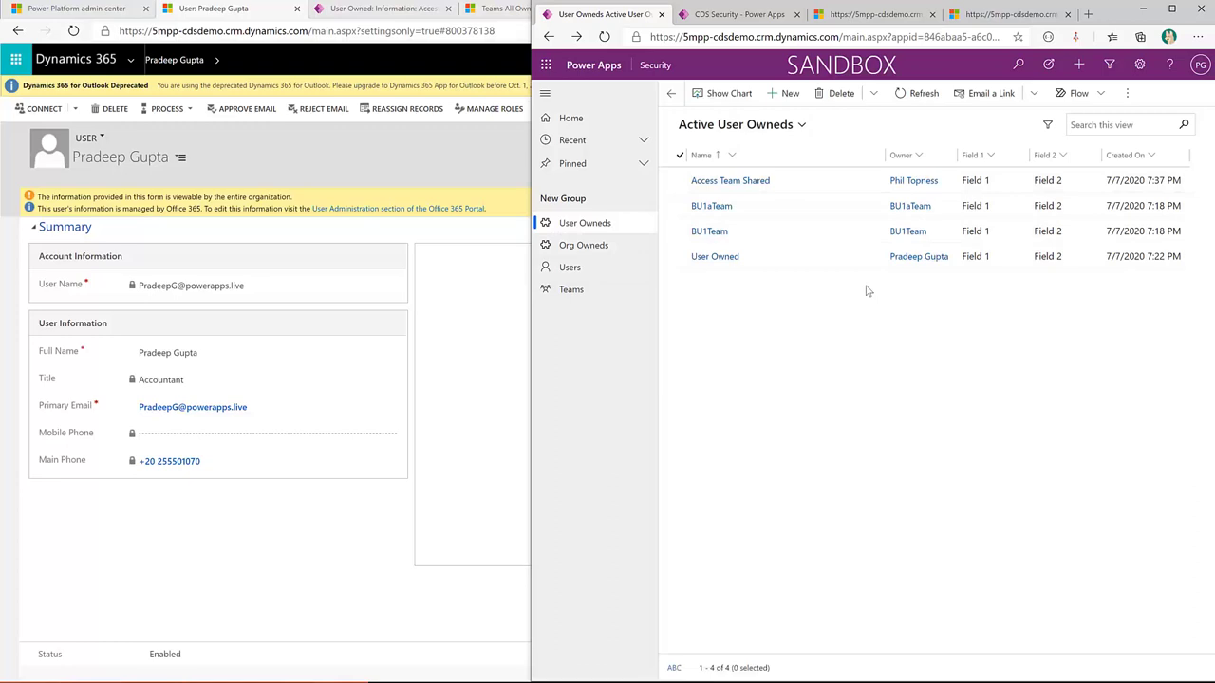
- Remove the Security App role from the BU1 team in the administrator's browser and accept removing all its roles
{"action": "left_click", "coordinate": [440, 494]}
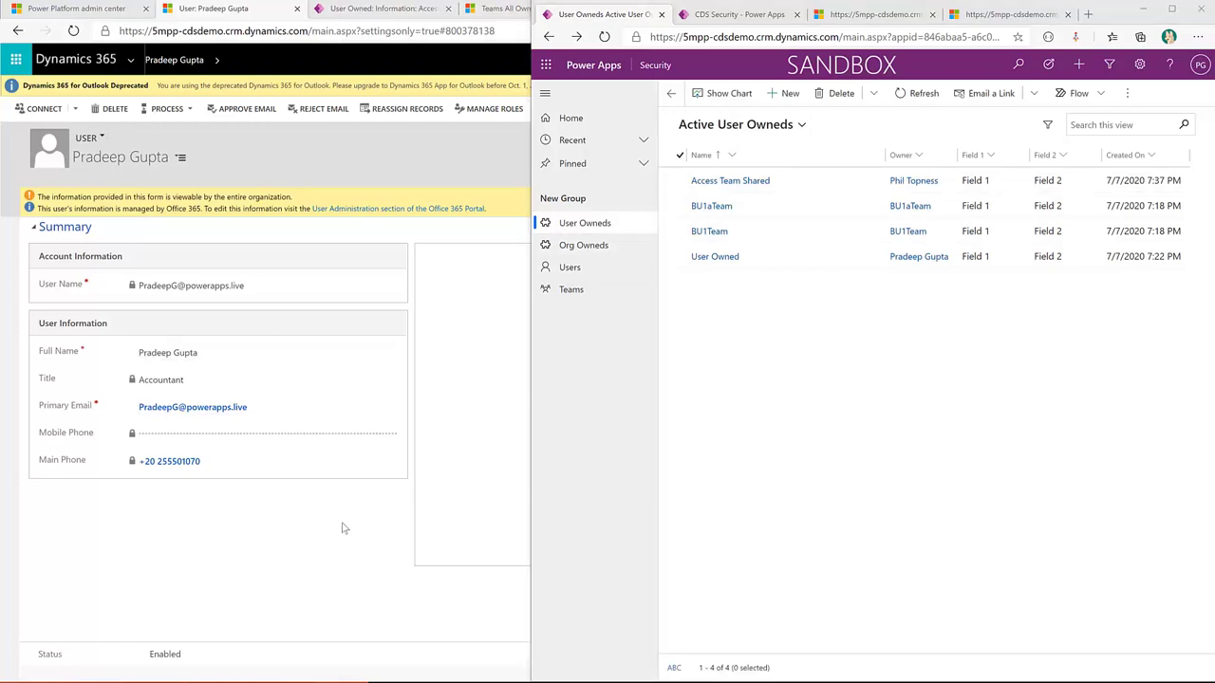
{"action": "key", "text": "super+Up"}
{"action": "left_click", "coordinate": [534, 9]}
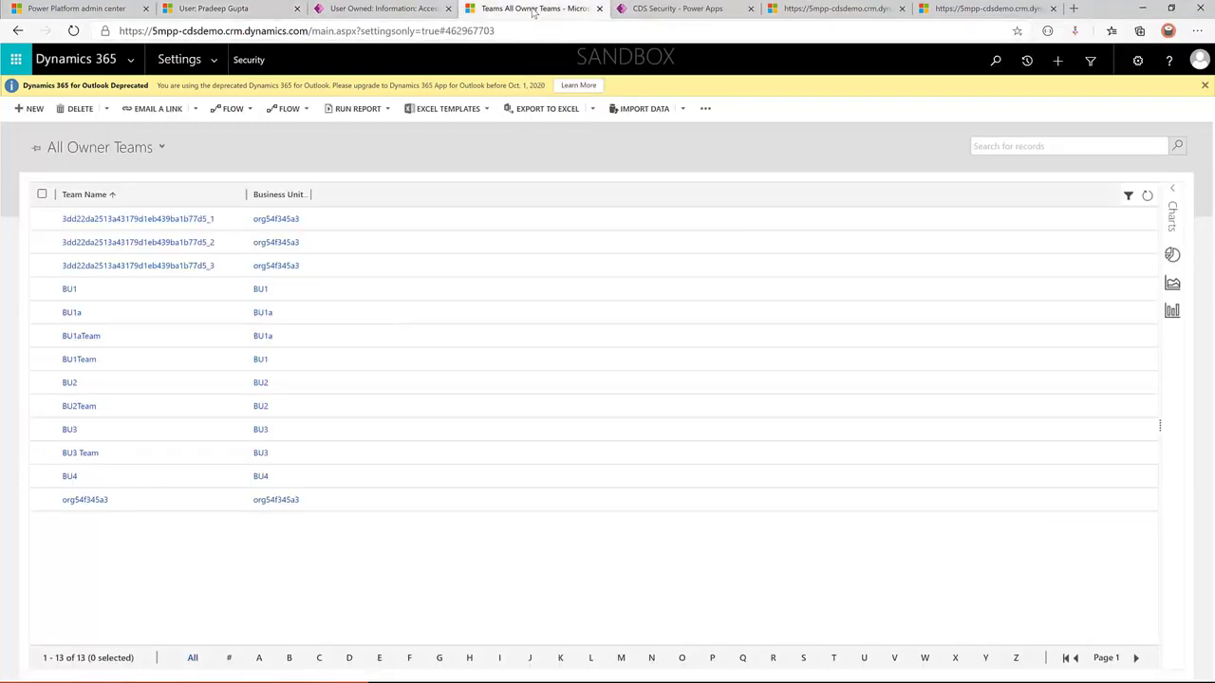
{"action": "left_click", "coordinate": [41, 288]}
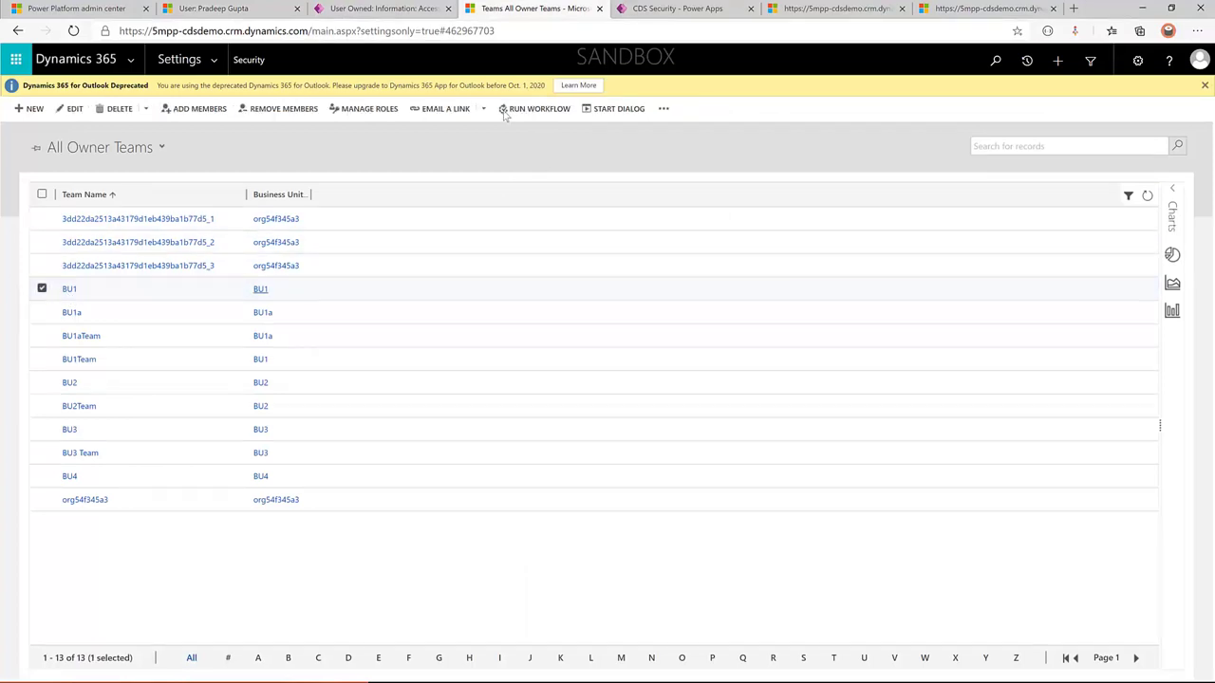
{"action": "left_click", "coordinate": [364, 109]}
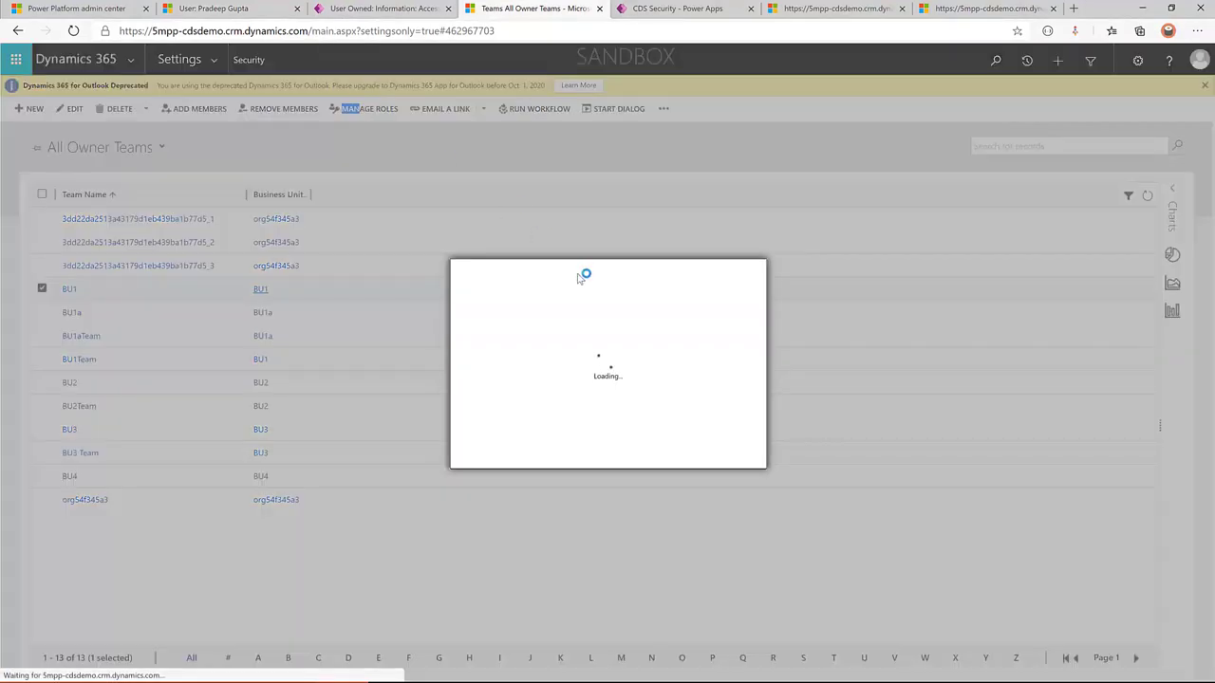
{"action": "scroll", "coordinate": [579, 384], "scroll_direction": "down", "scroll_amount": 5}
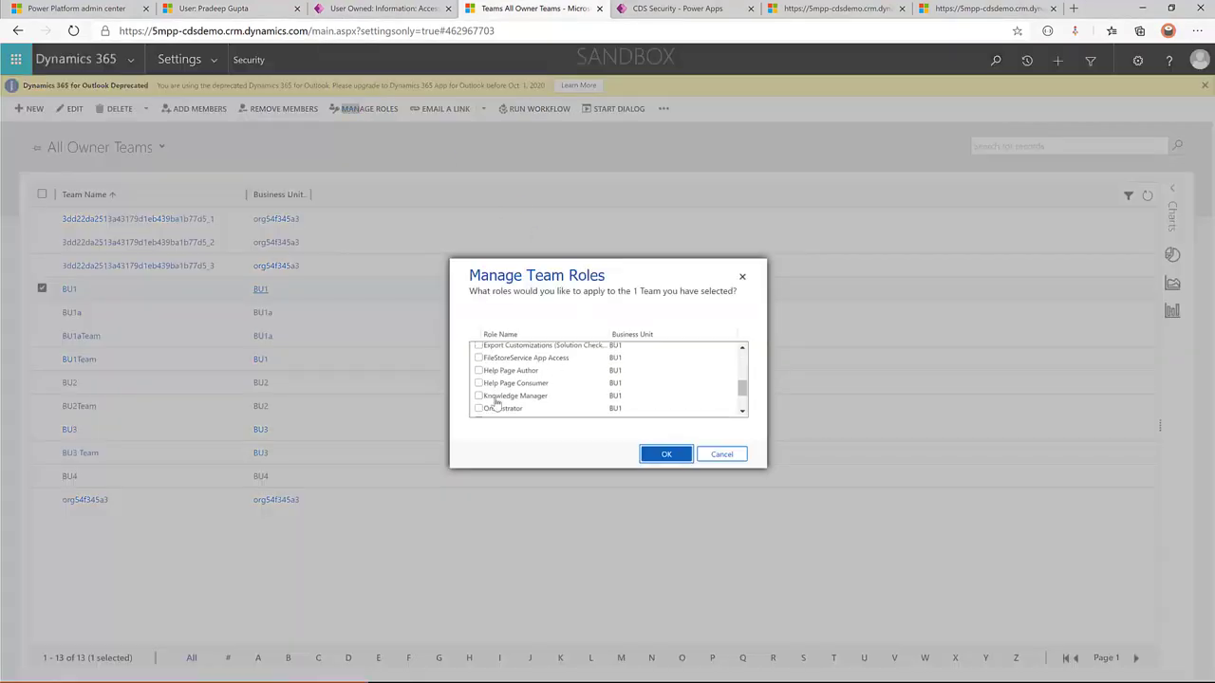
{"action": "left_click", "coordinate": [500, 373]}
{"action": "left_click", "coordinate": [501, 373]}
{"action": "left_click", "coordinate": [667, 453]}
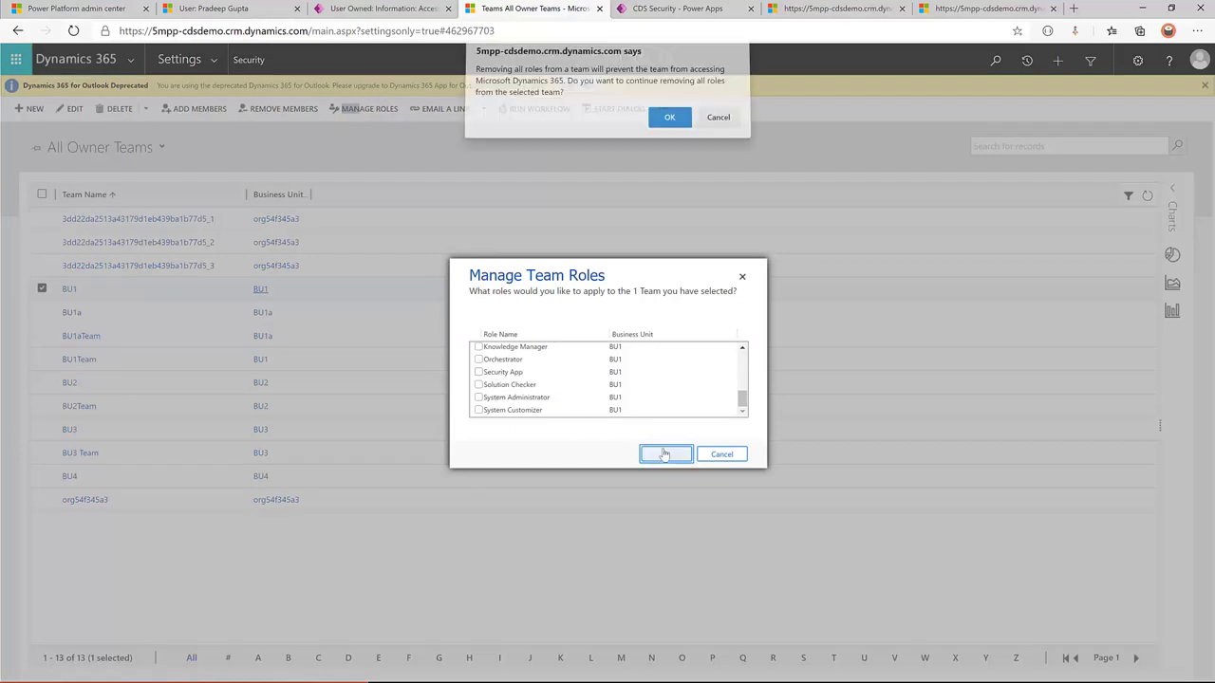
{"action": "left_click", "coordinate": [669, 121]}
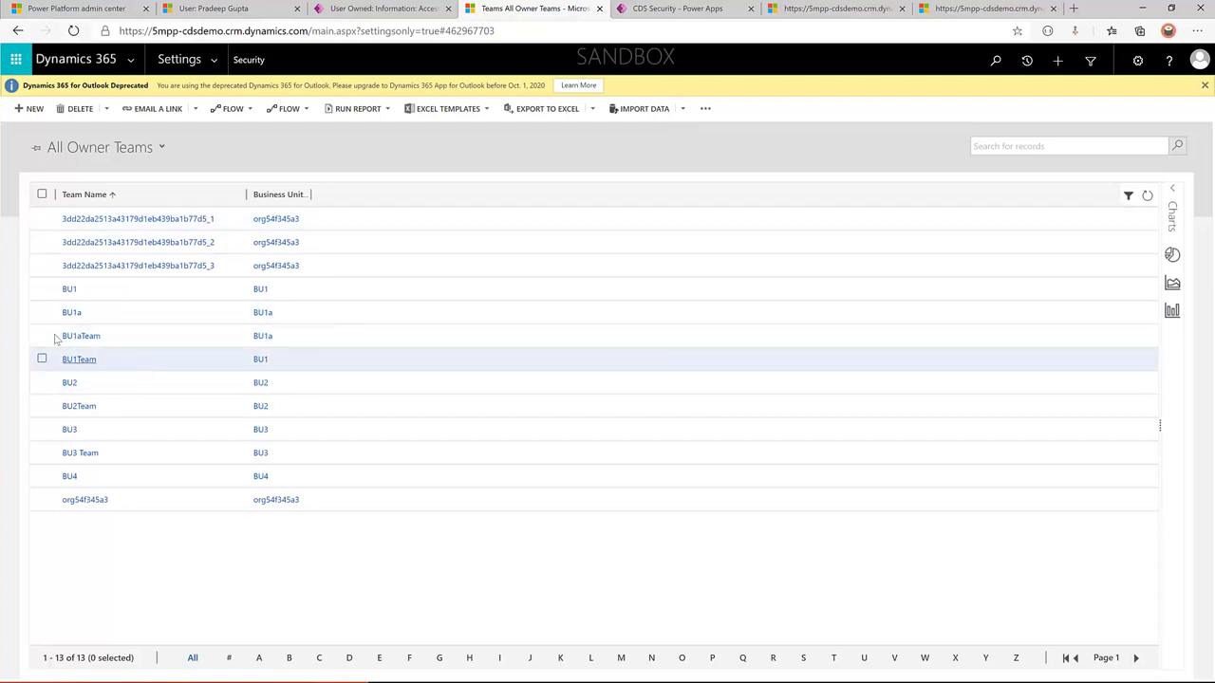
- Open the BU1Team record and assign it the Security App role
{"action": "left_click", "coordinate": [81, 361]}
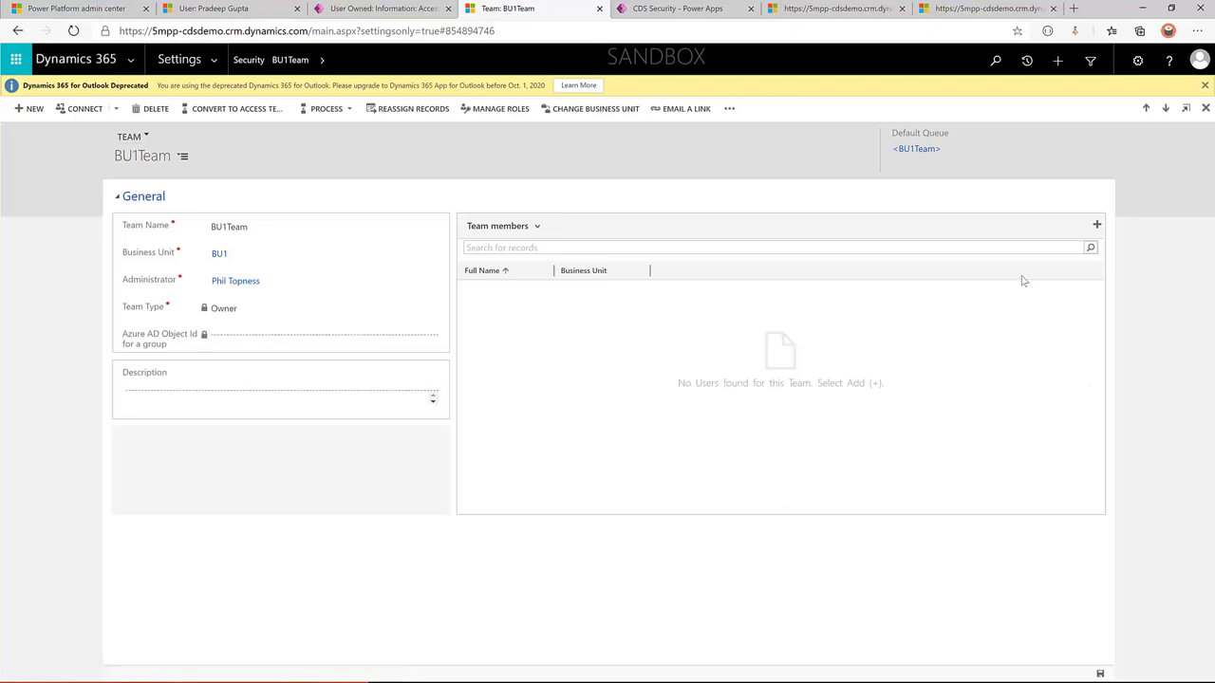
{"action": "left_click", "coordinate": [494, 109]}
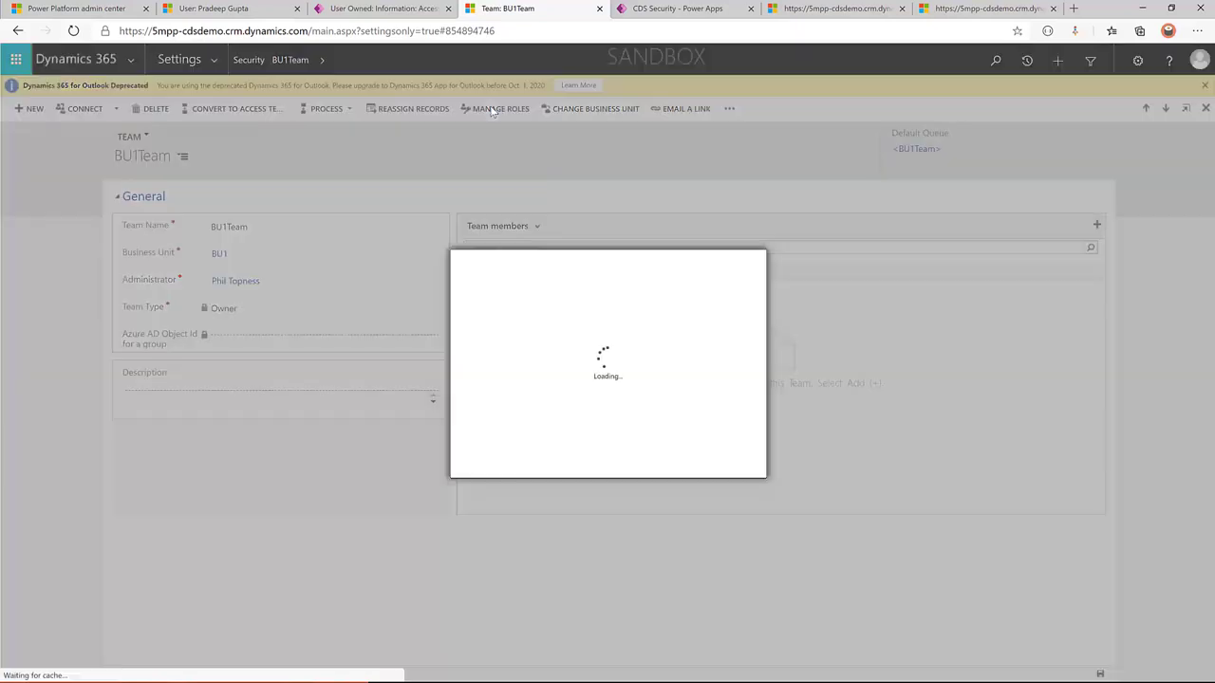
{"action": "scroll", "coordinate": [530, 375], "scroll_direction": "down", "scroll_amount": 5}
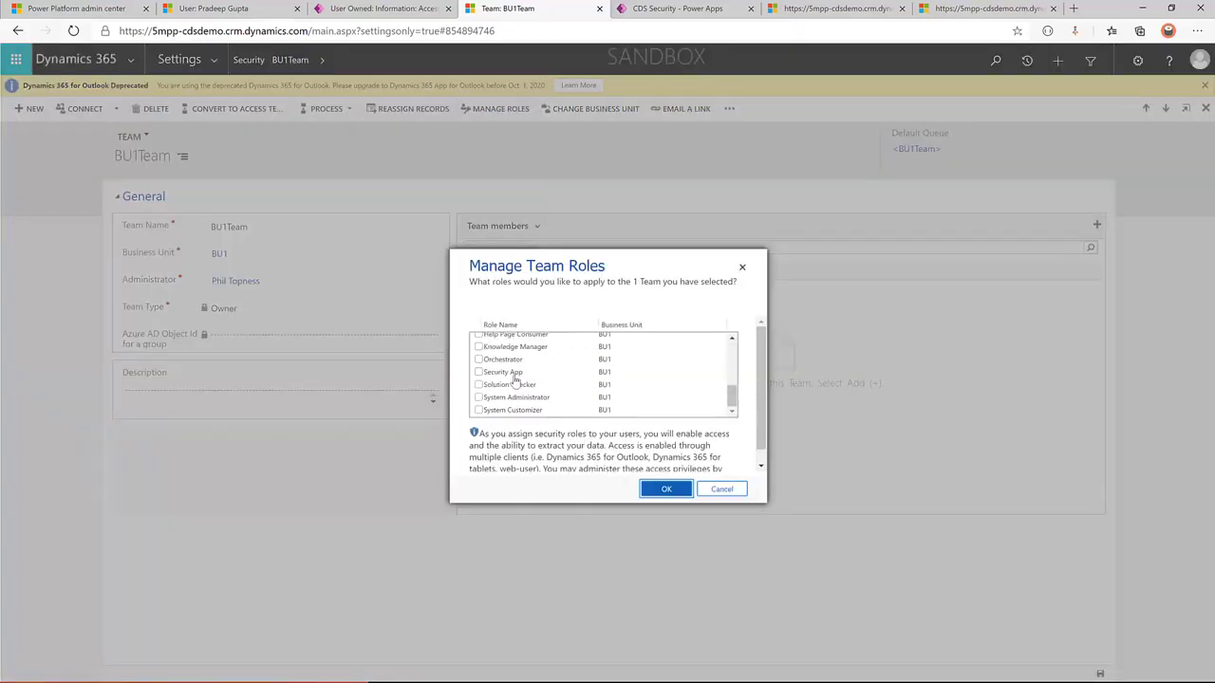
{"action": "left_click", "coordinate": [514, 376]}
{"action": "left_click", "coordinate": [666, 488]}
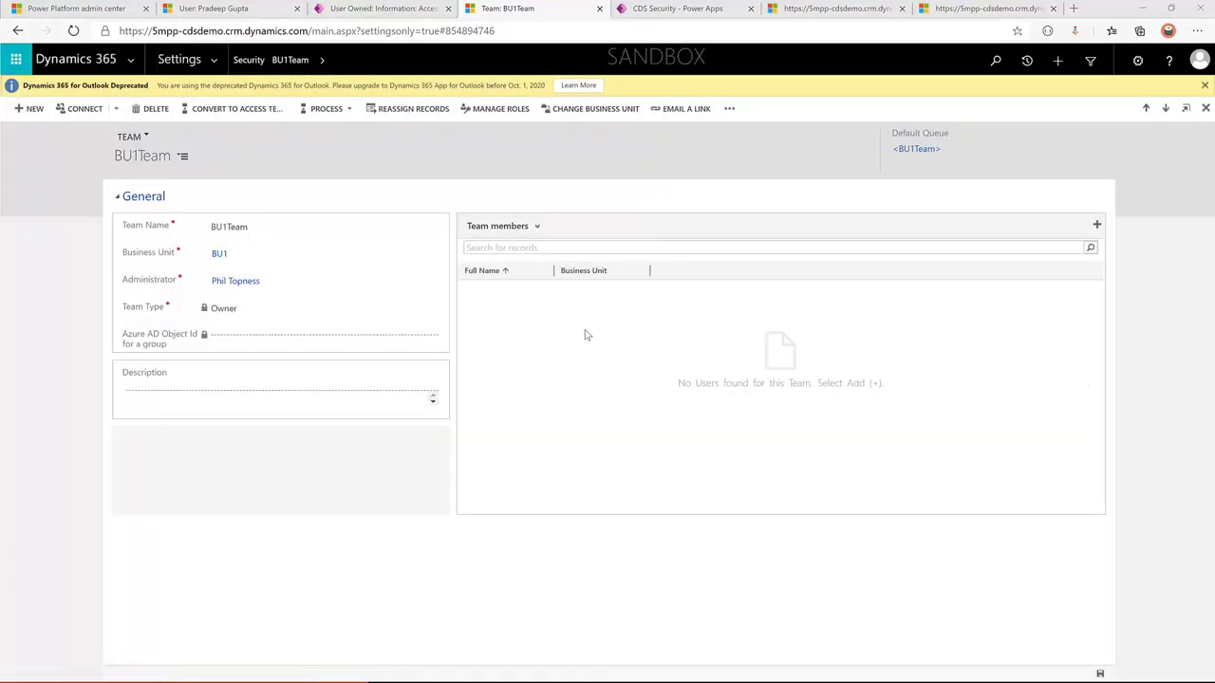
- Reload the Active User Owneds page in the test user's browser to check access without BU1Team membership
{"action": "key", "text": "alt+Tab"}
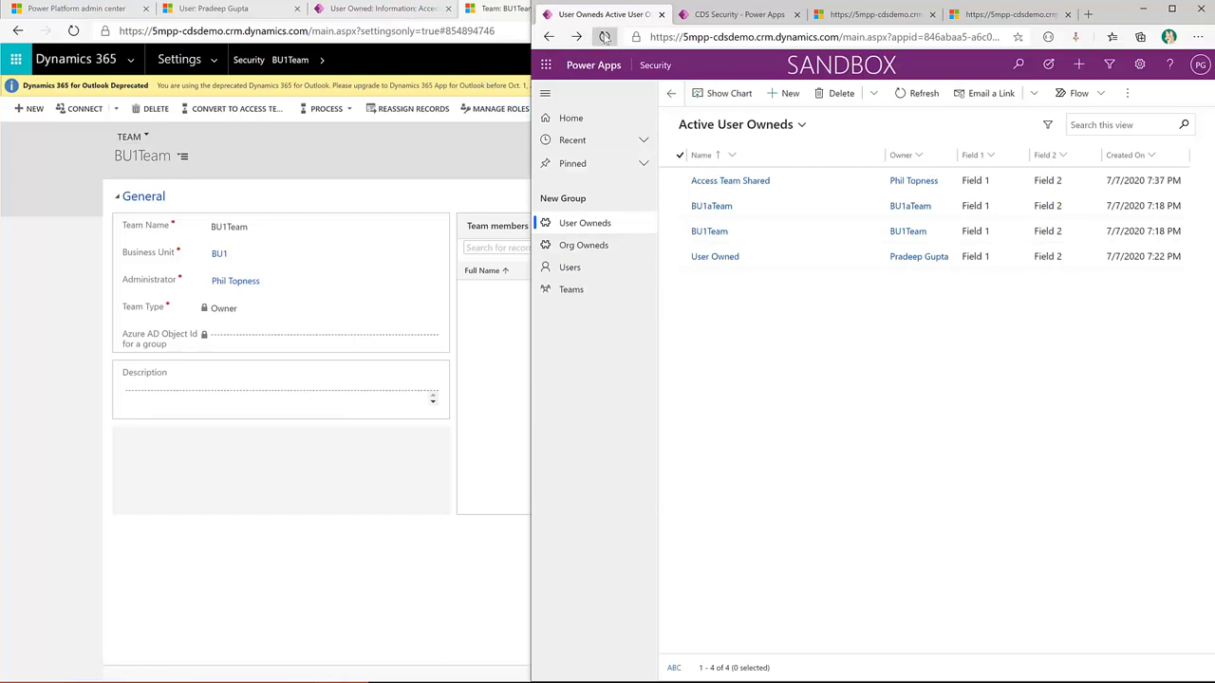
{"action": "left_click", "coordinate": [605, 36]}
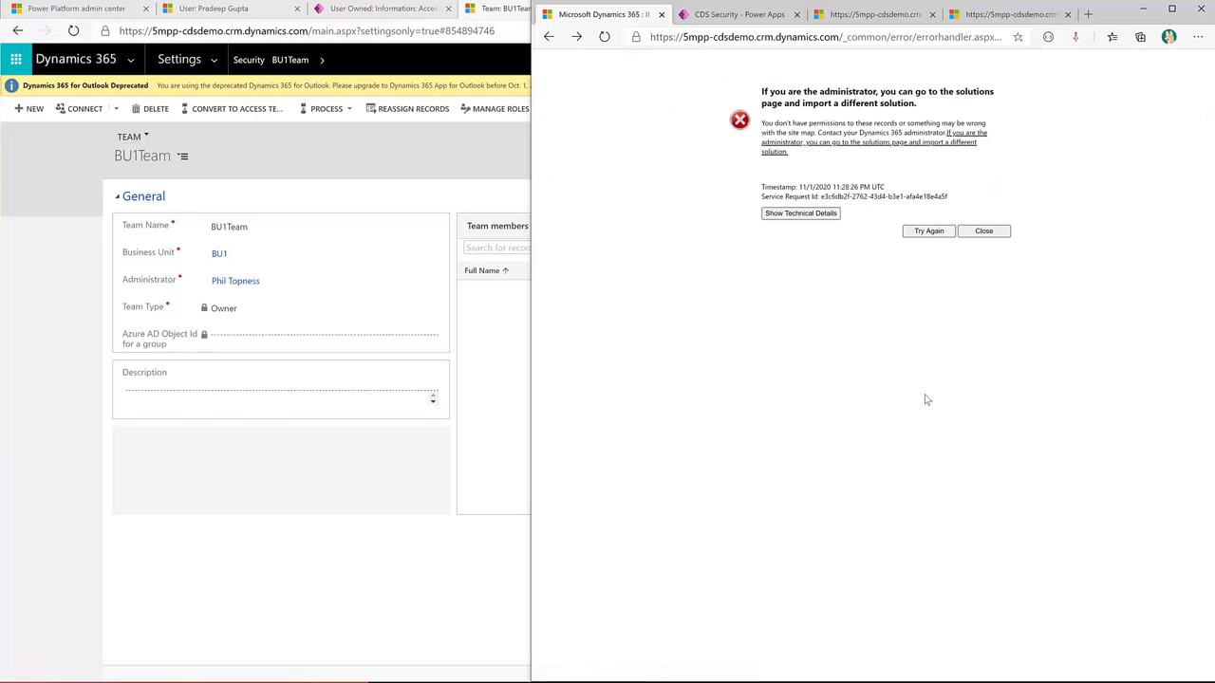
- Add the test user as a member of BU1Team in the administrator's browser
{"action": "left_click", "coordinate": [517, 407]}
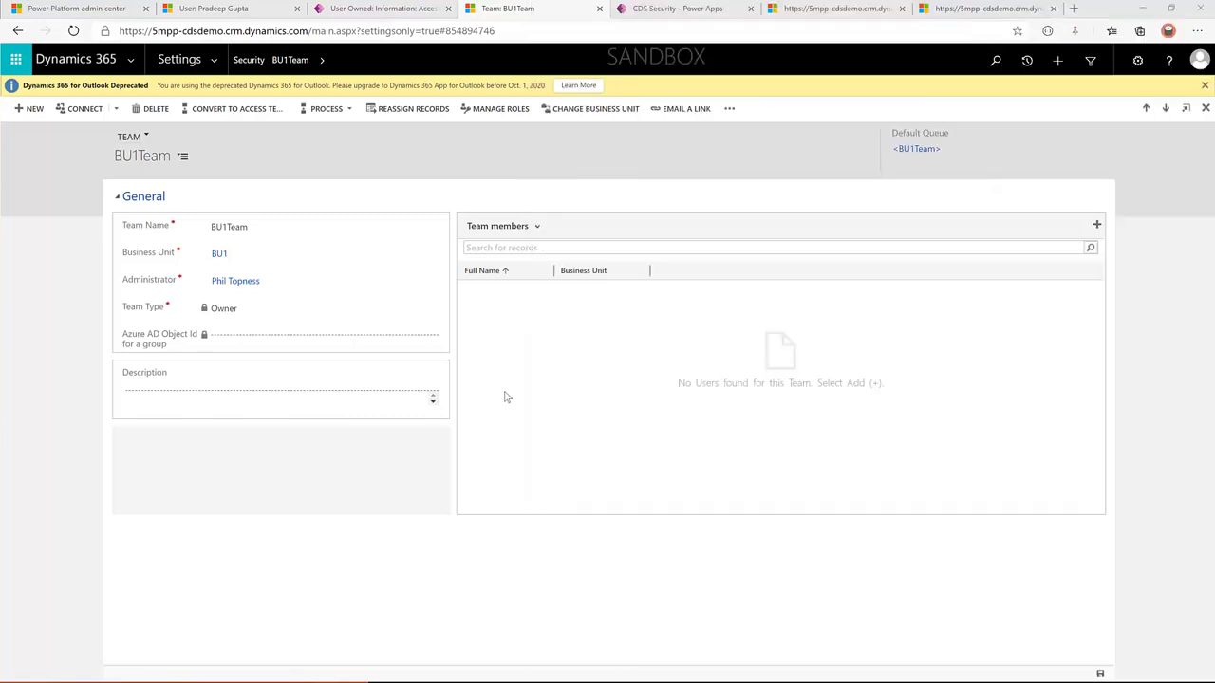
{"action": "left_click", "coordinate": [1098, 226]}
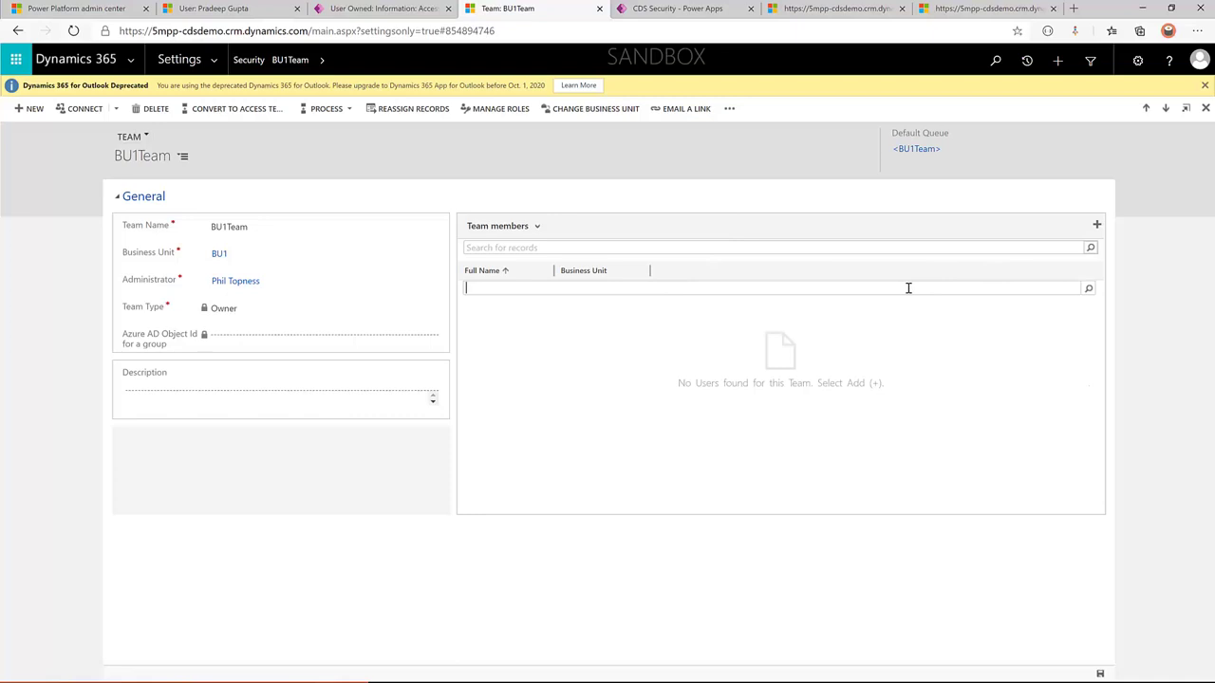
{"action": "left_click", "coordinate": [1088, 289]}
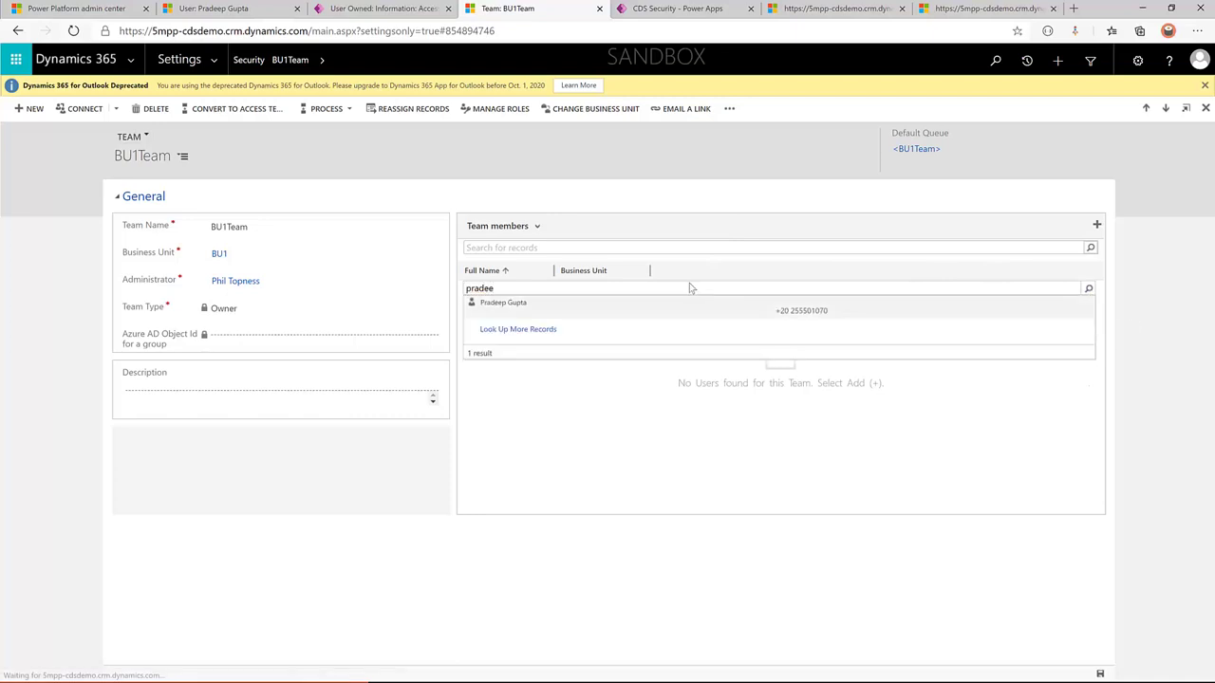
{"action": "left_click", "coordinate": [667, 309]}
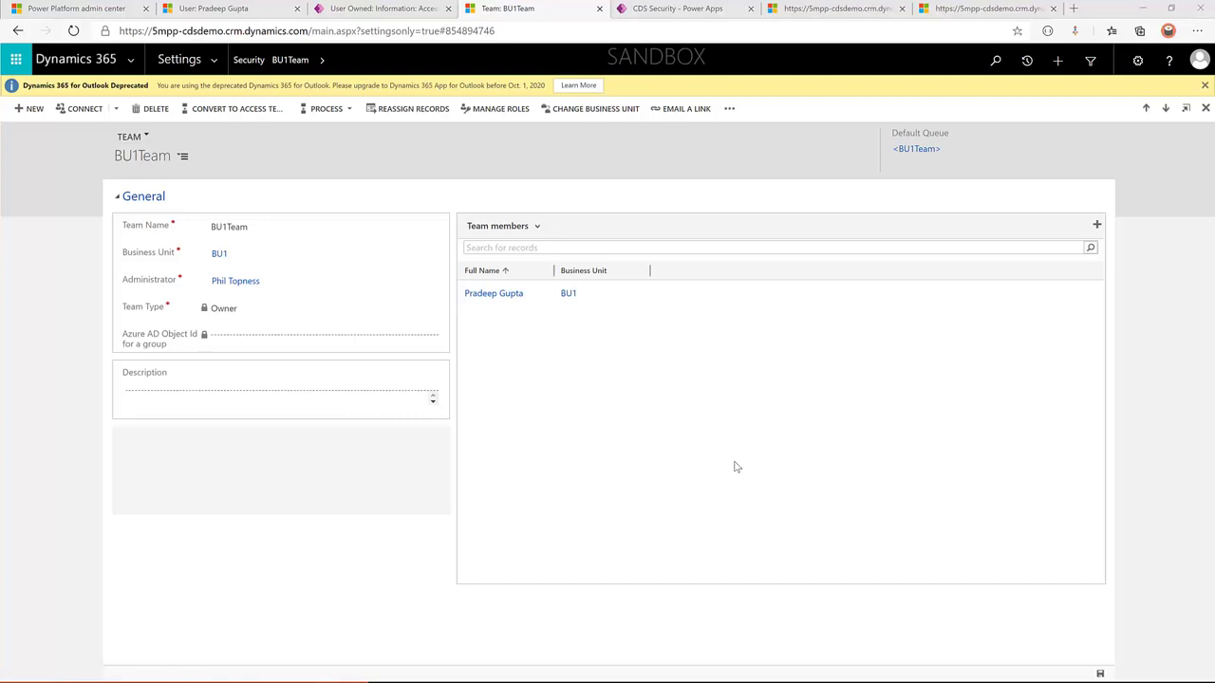
- Reload the app in the test user's browser to check access as a member of BU1Team
{"action": "key", "text": "alt+Tab"}
{"action": "left_click", "coordinate": [605, 37]}
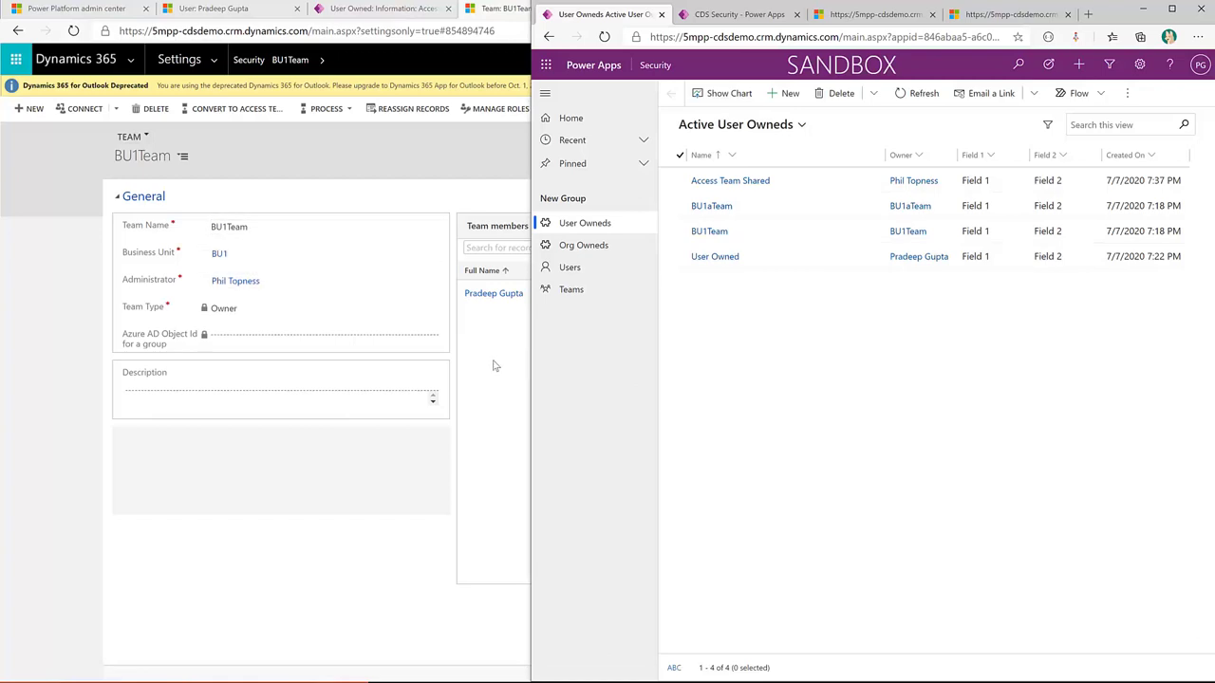
- Remove the Security App role from BU1Team and remove the test user from its members in the administrator's browser
{"action": "key", "text": "super+Up"}
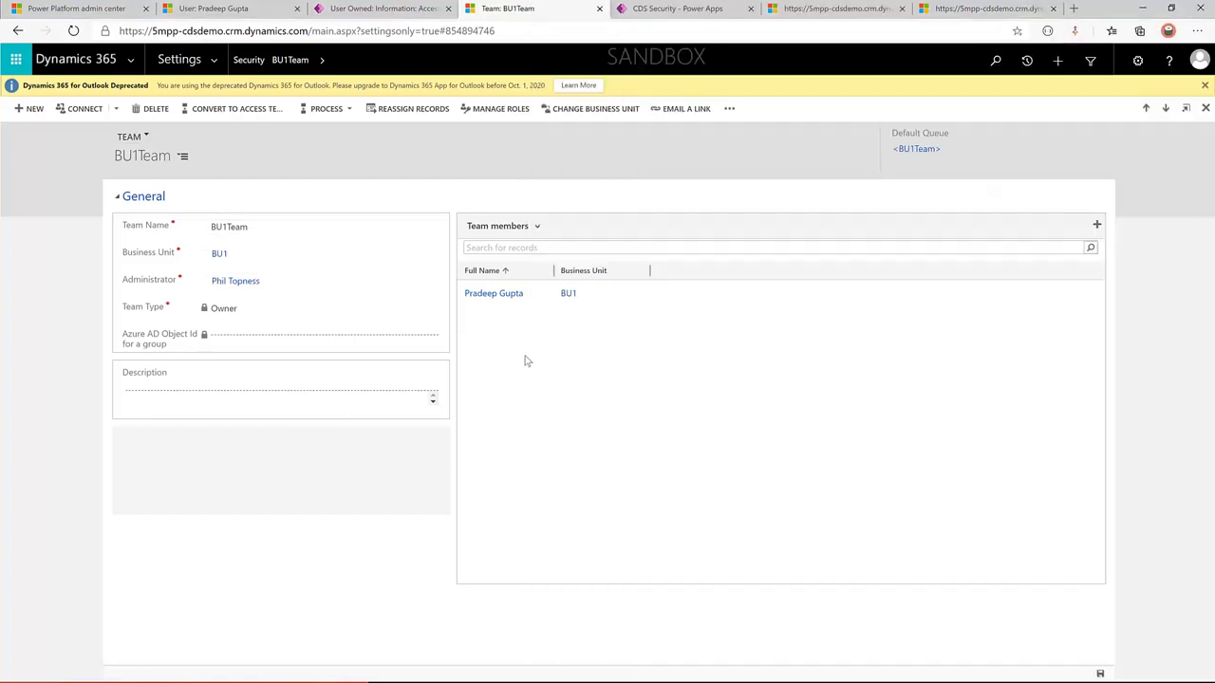
{"action": "left_click", "coordinate": [492, 110]}
{"action": "scroll", "coordinate": [517, 398], "scroll_direction": "down", "scroll_amount": 4}
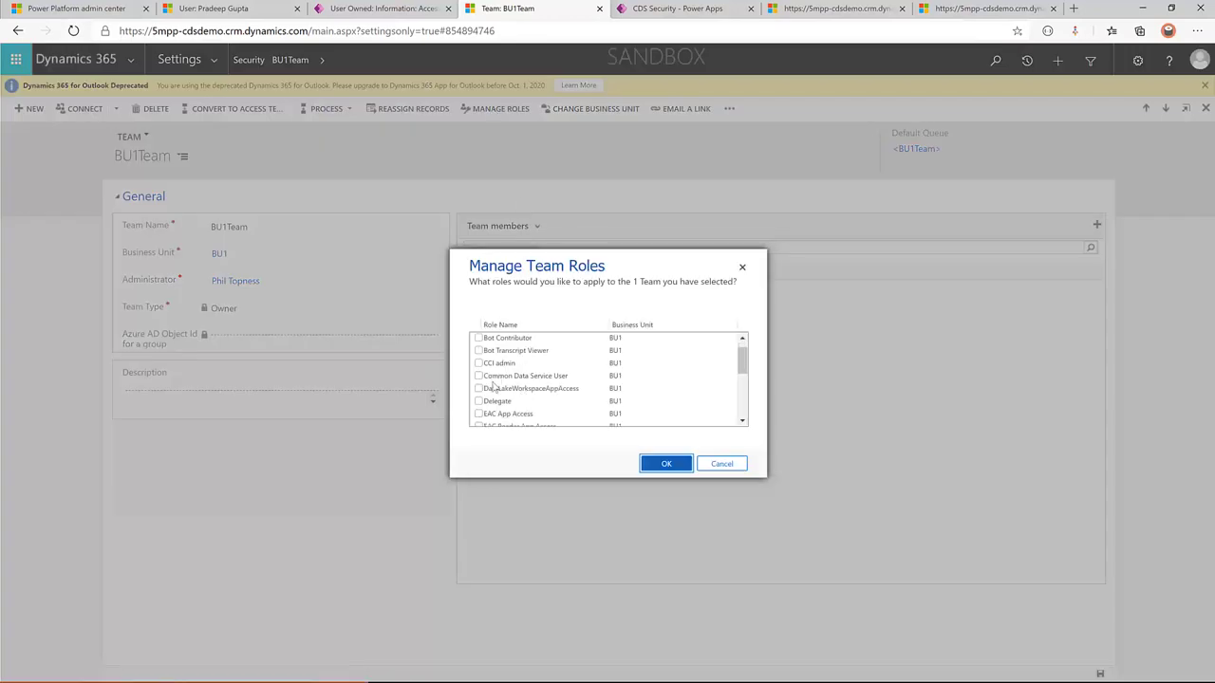
{"action": "left_click", "coordinate": [494, 386]}
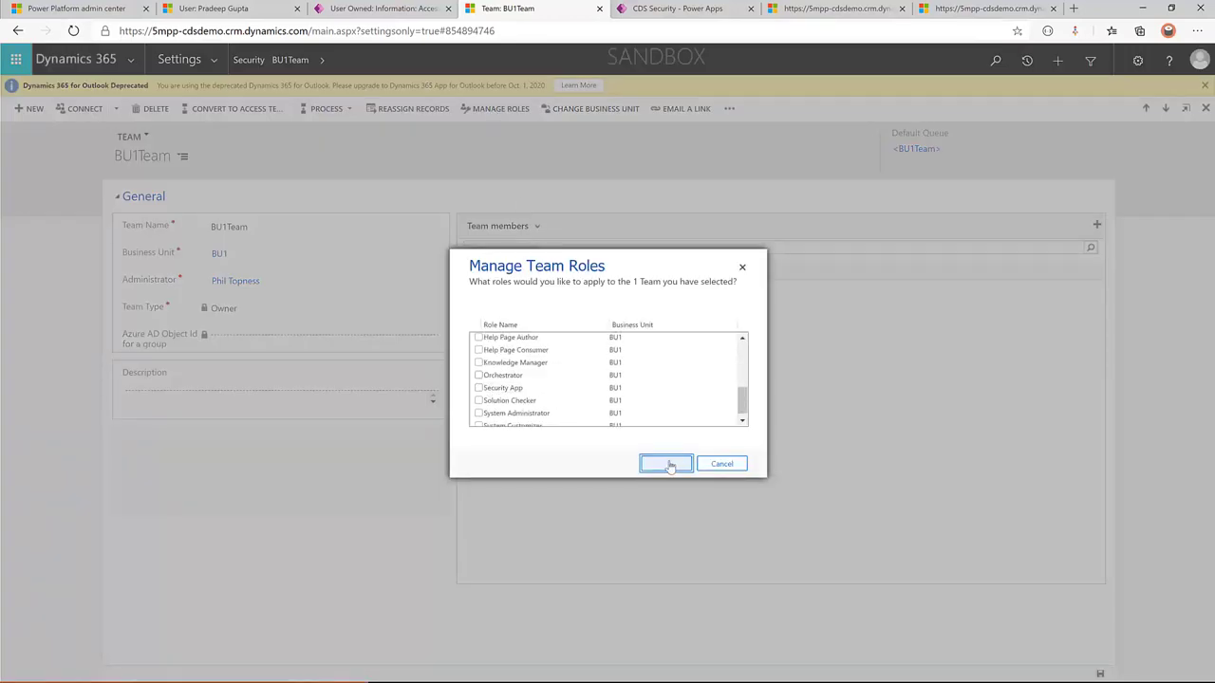
{"action": "left_click", "coordinate": [667, 463]}
{"action": "left_click", "coordinate": [668, 122]}
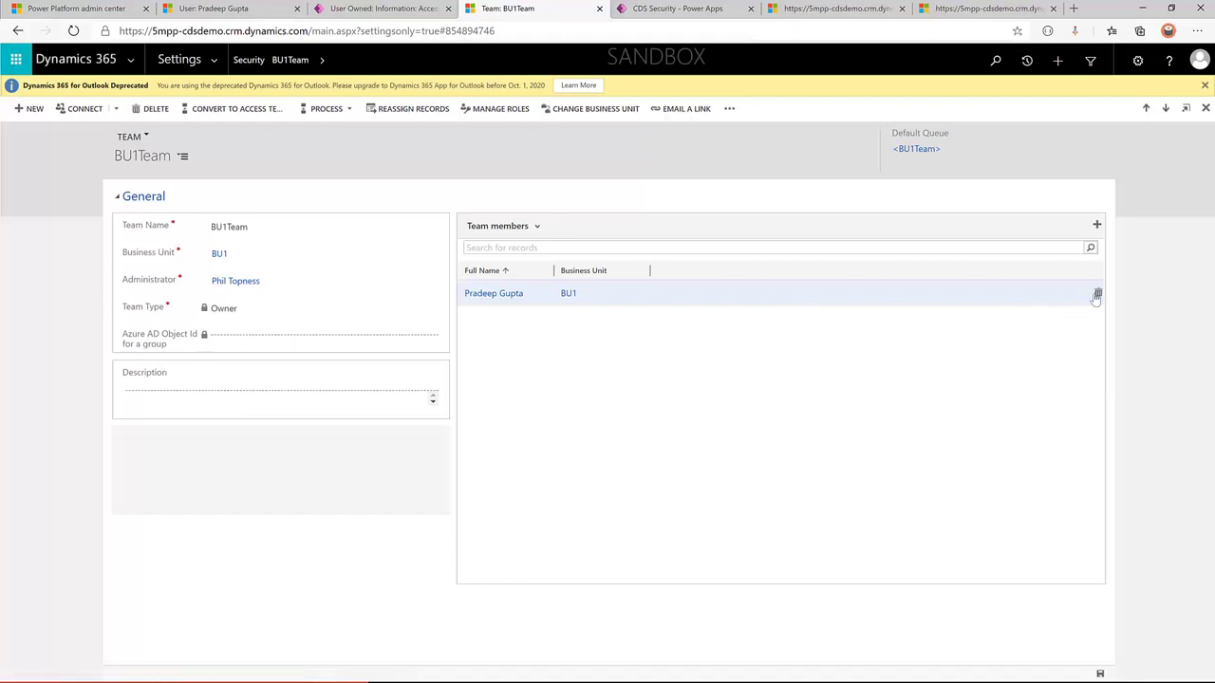
{"action": "left_click", "coordinate": [1097, 296]}
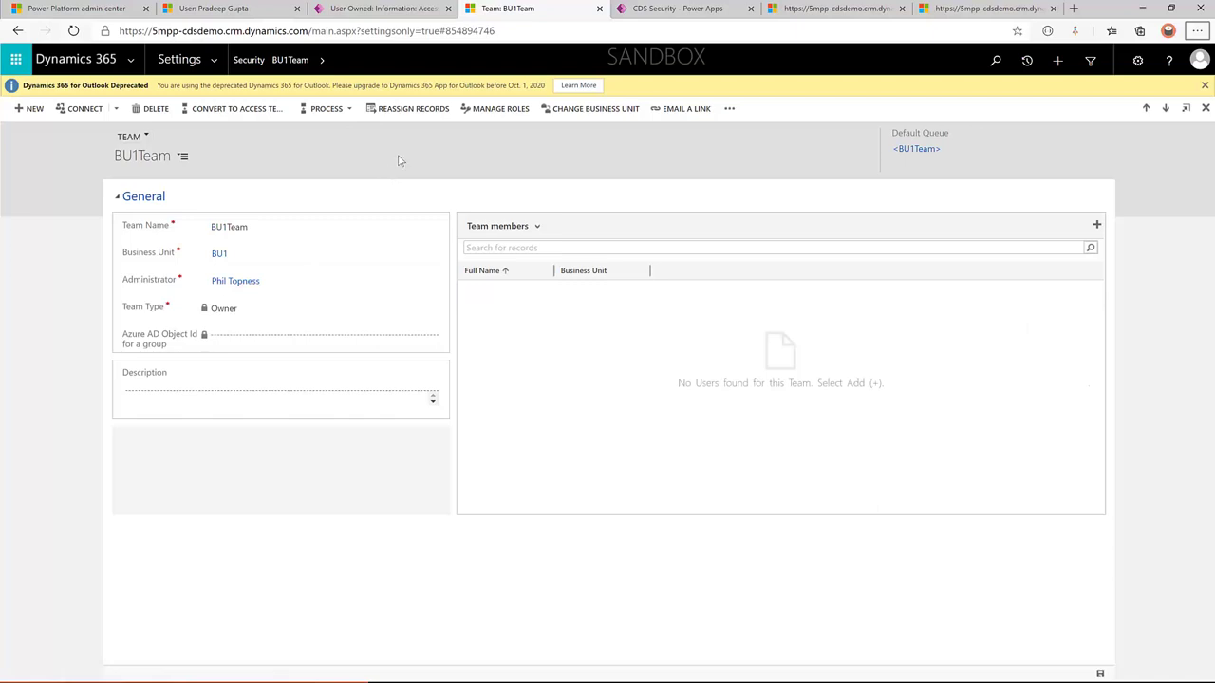
- Return to All Owner Teams and assign the Security App role to BU2Team
{"action": "left_click", "coordinate": [19, 32]}
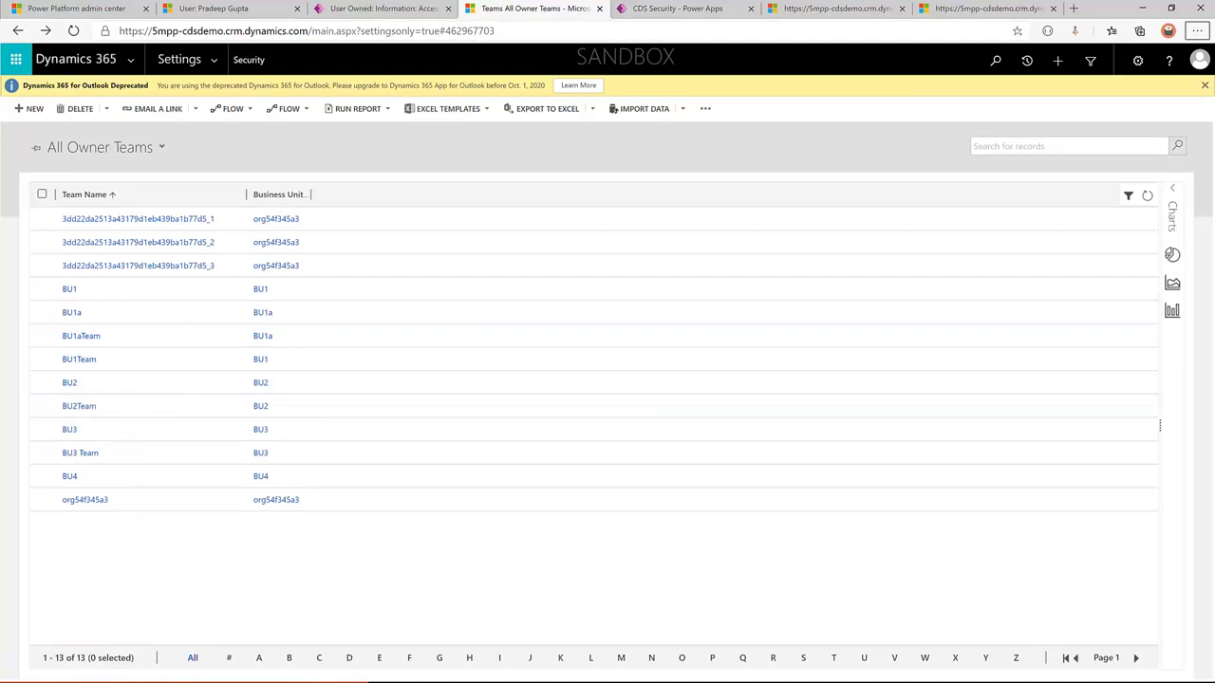
{"action": "left_click", "coordinate": [42, 407]}
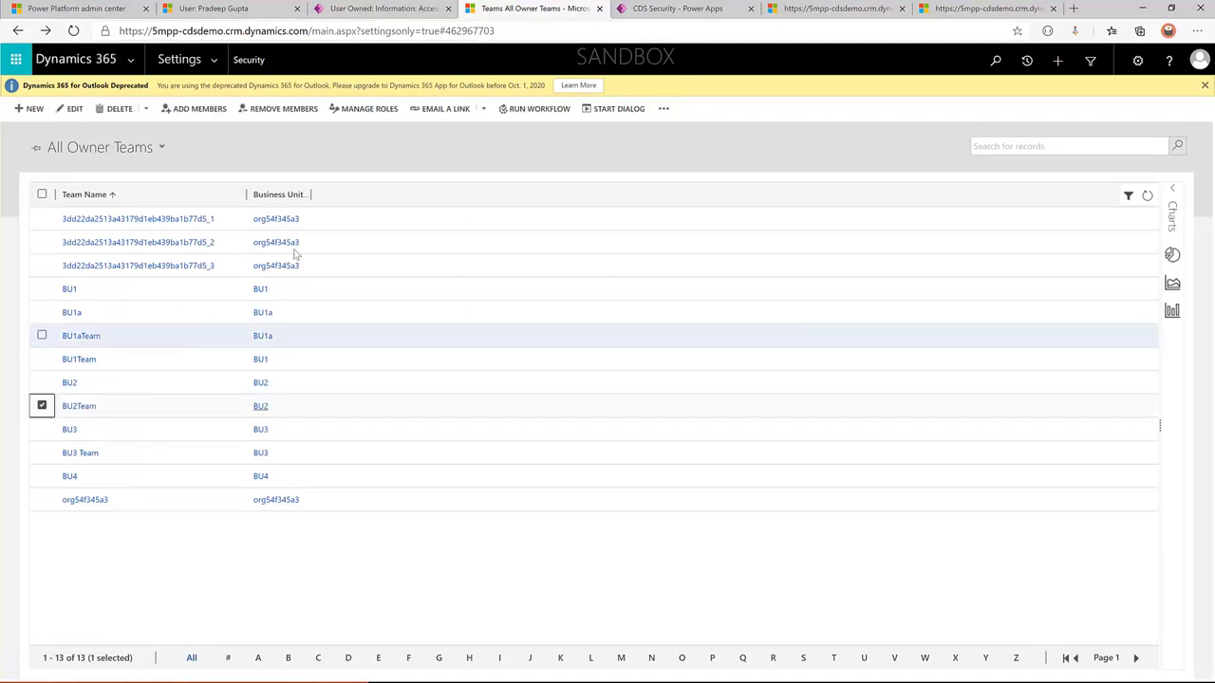
{"action": "left_click", "coordinate": [369, 108]}
{"action": "scroll", "coordinate": [565, 394], "scroll_direction": "down", "scroll_amount": 3}
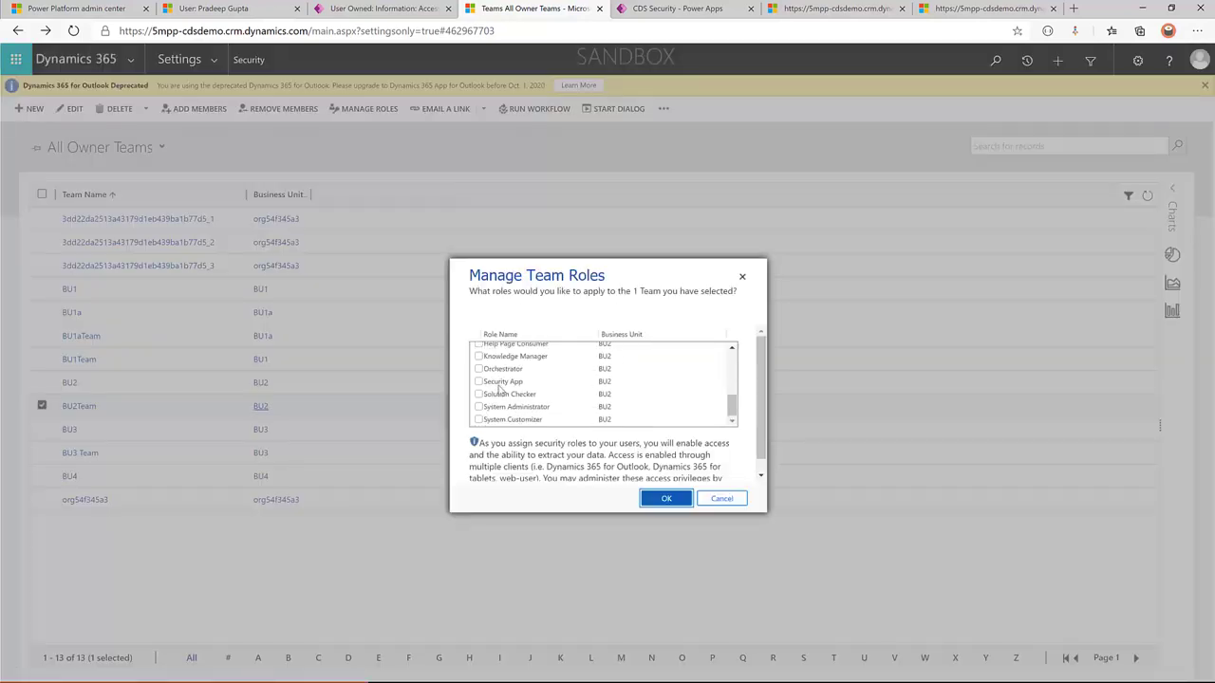
{"action": "left_click", "coordinate": [500, 383]}
{"action": "left_click", "coordinate": [667, 496]}
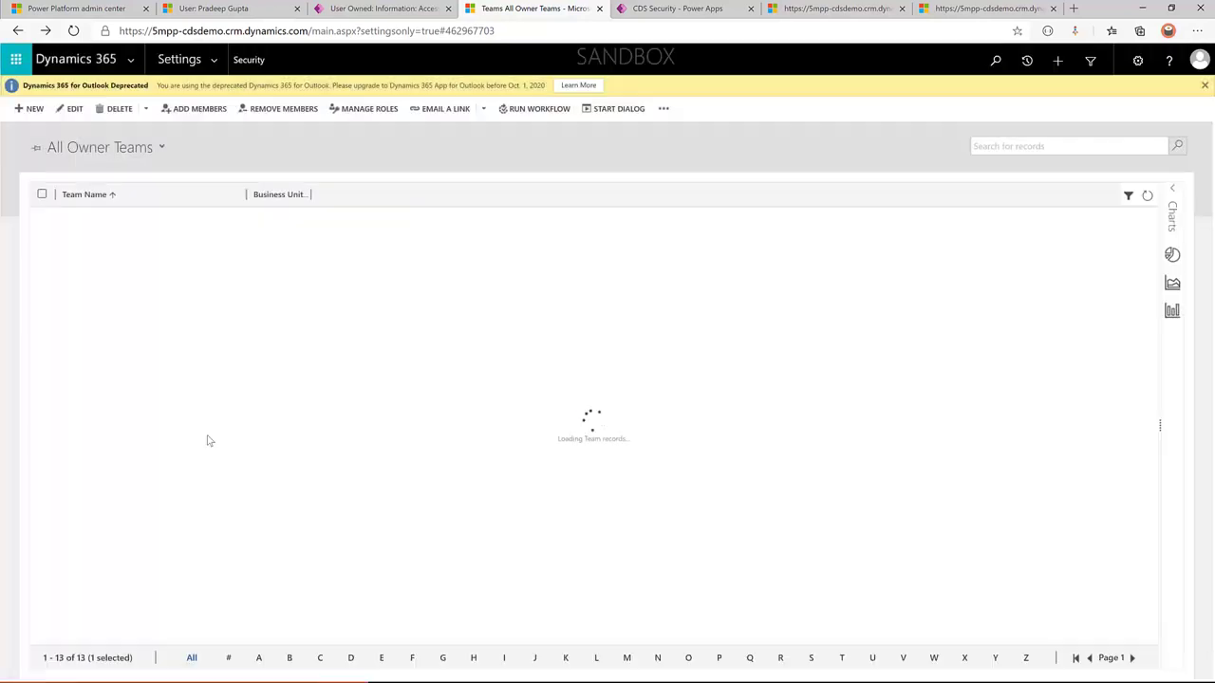
- Open the BU2Team record and add the test user as a team member
{"action": "left_click", "coordinate": [79, 406]}
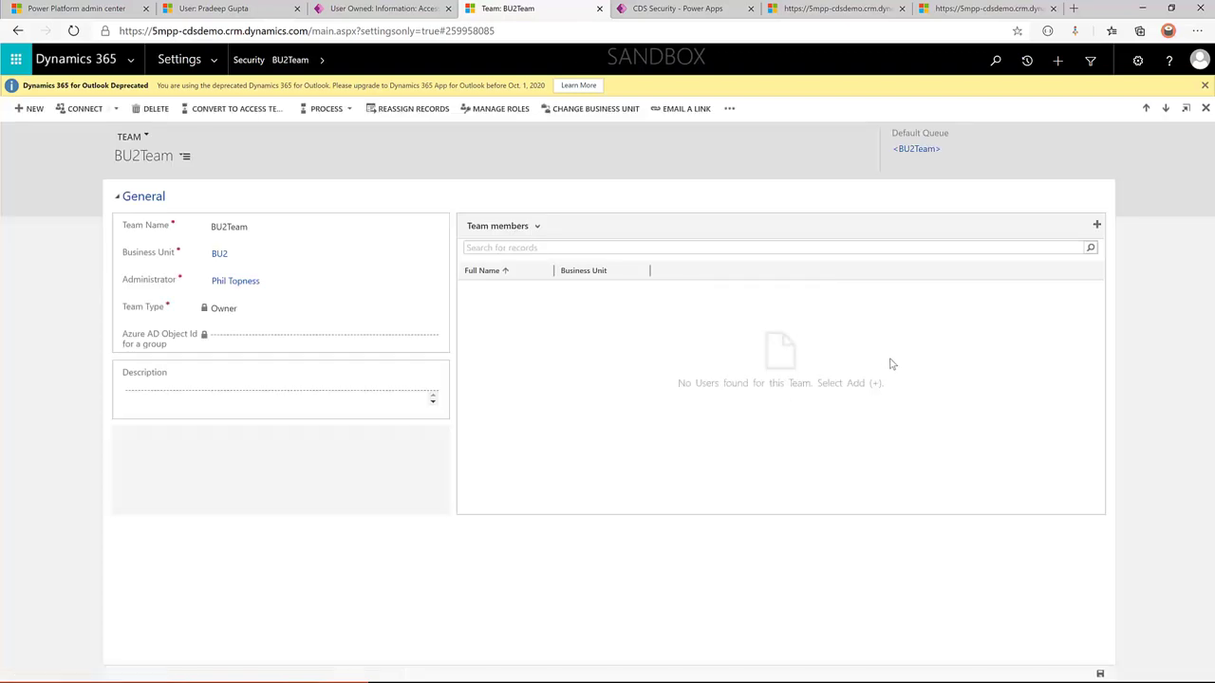
{"action": "left_click", "coordinate": [1097, 227]}
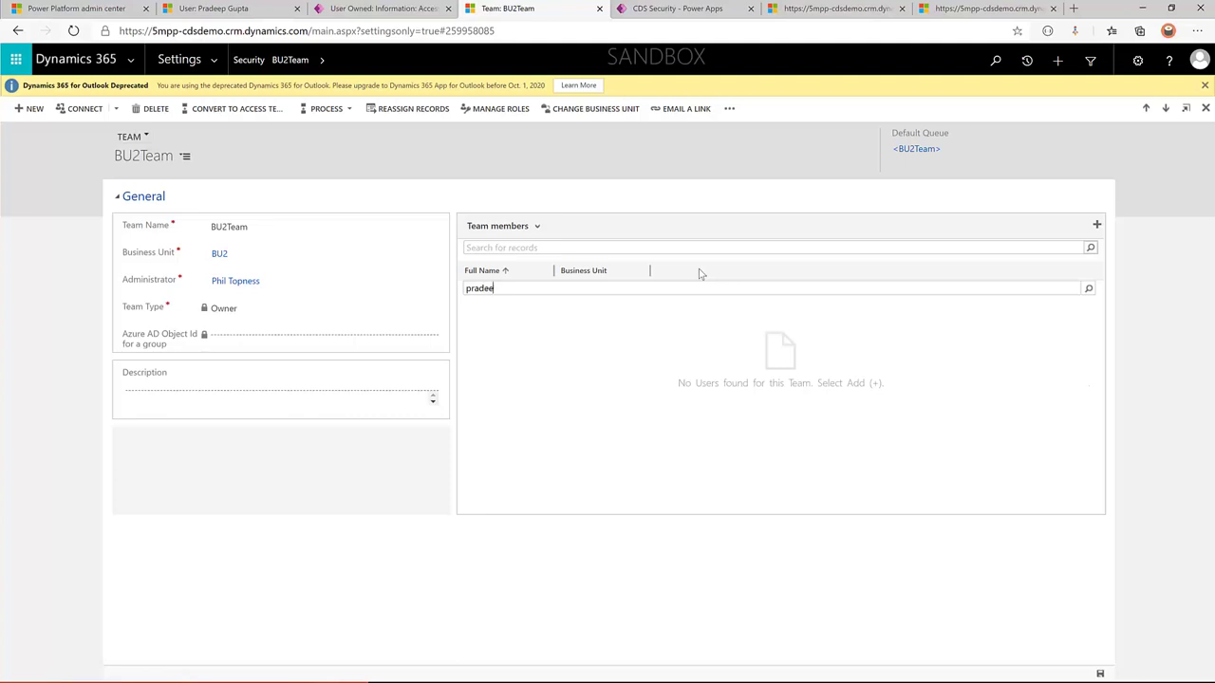
{"action": "left_click", "coordinate": [1088, 291]}
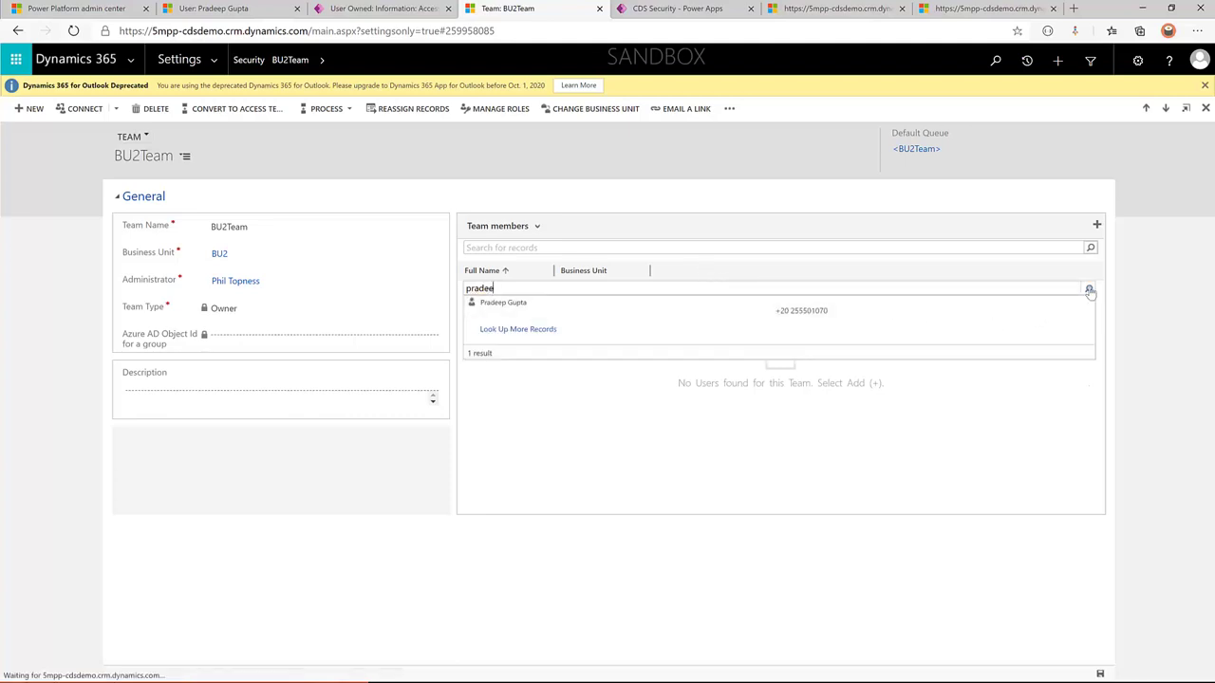
{"action": "left_click", "coordinate": [664, 308]}
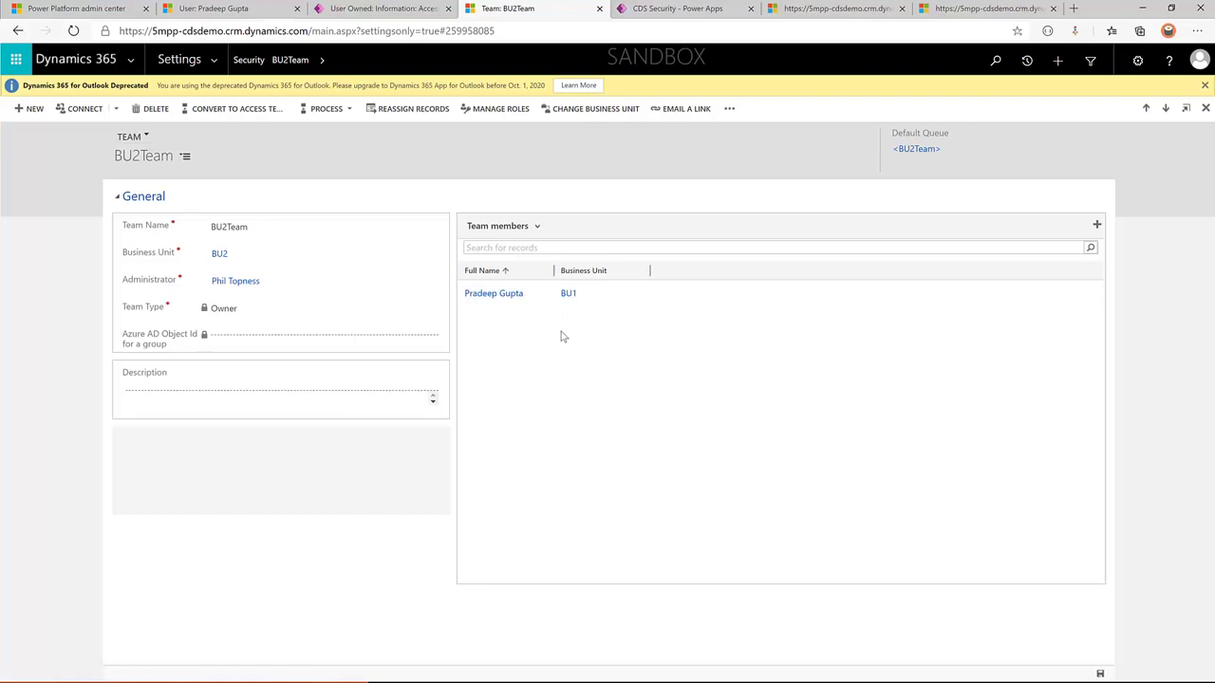
{"action": "left_click", "coordinate": [219, 255]}
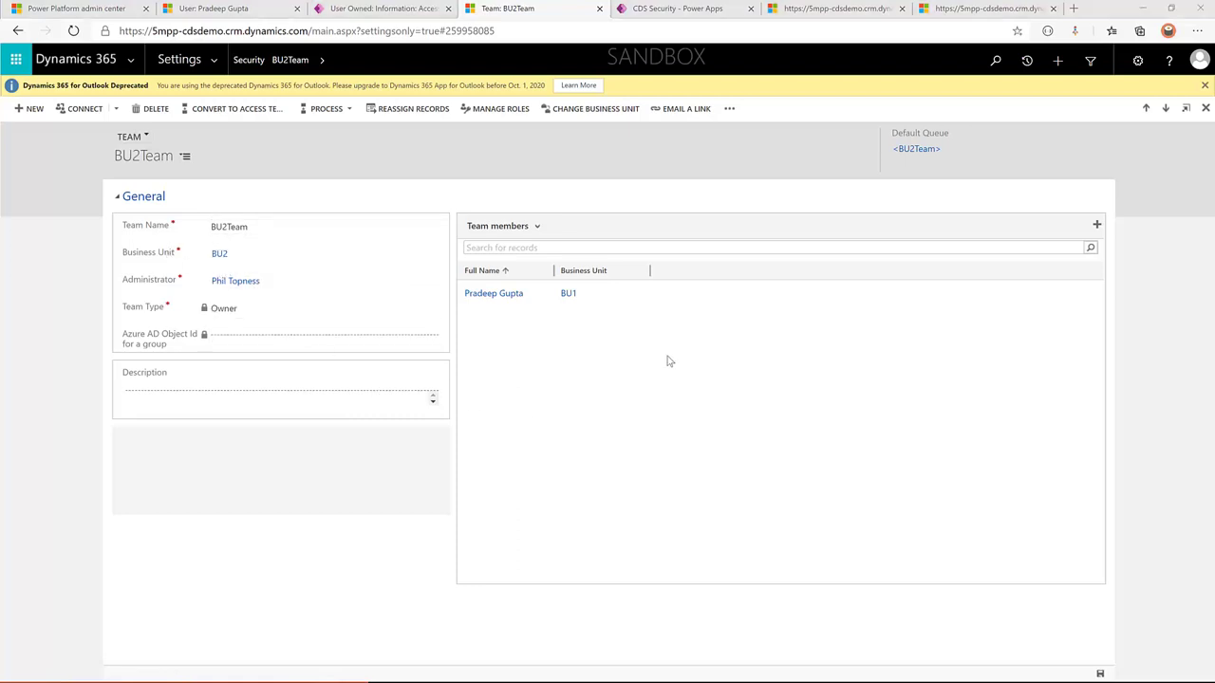
- Reload Active User Owneds in the test user's browser to check access through BU2Team
{"action": "key", "text": "alt+Tab"}
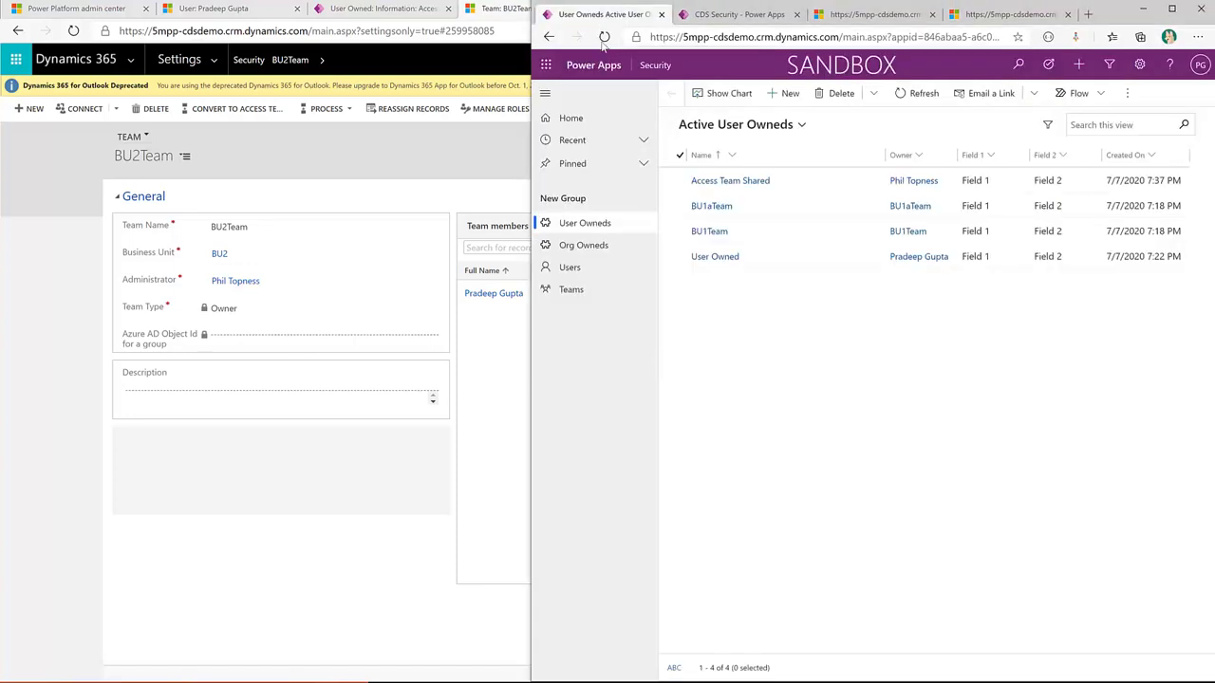
{"action": "left_click", "coordinate": [604, 36]}
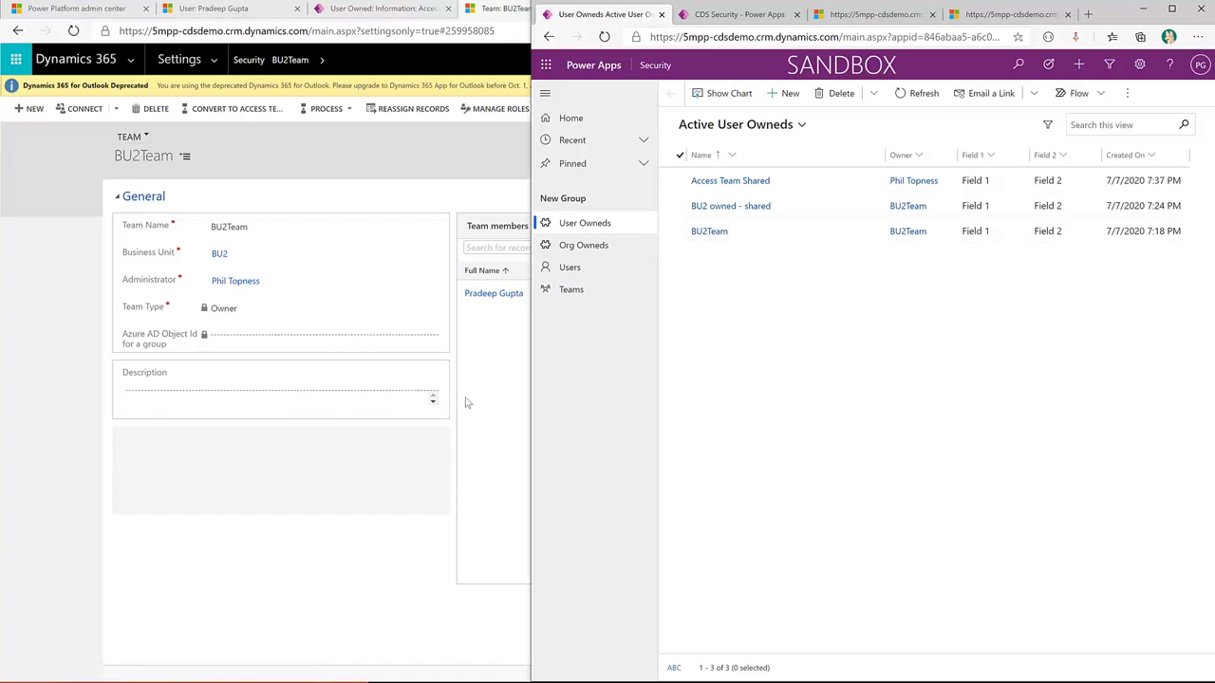
- Open the BU3 Team record in the administrator's browser and add the test user as a member
{"action": "left_click", "coordinate": [14, 31]}
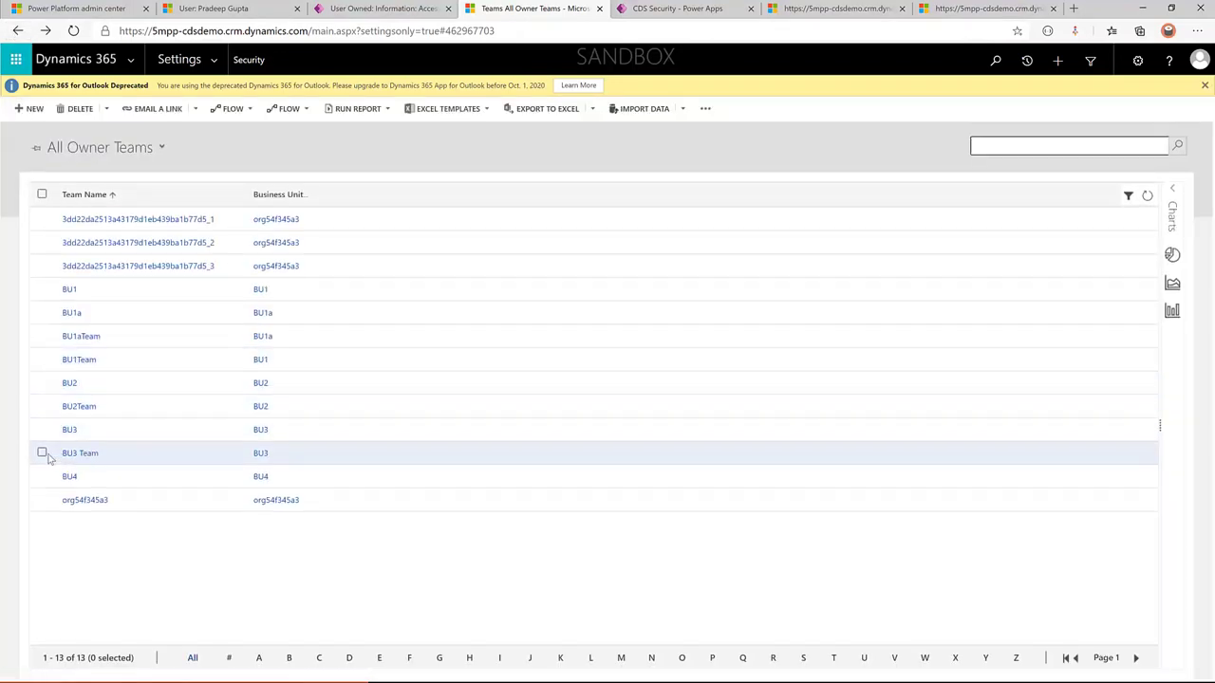
{"action": "left_click", "coordinate": [41, 453]}
{"action": "left_click", "coordinate": [84, 453]}
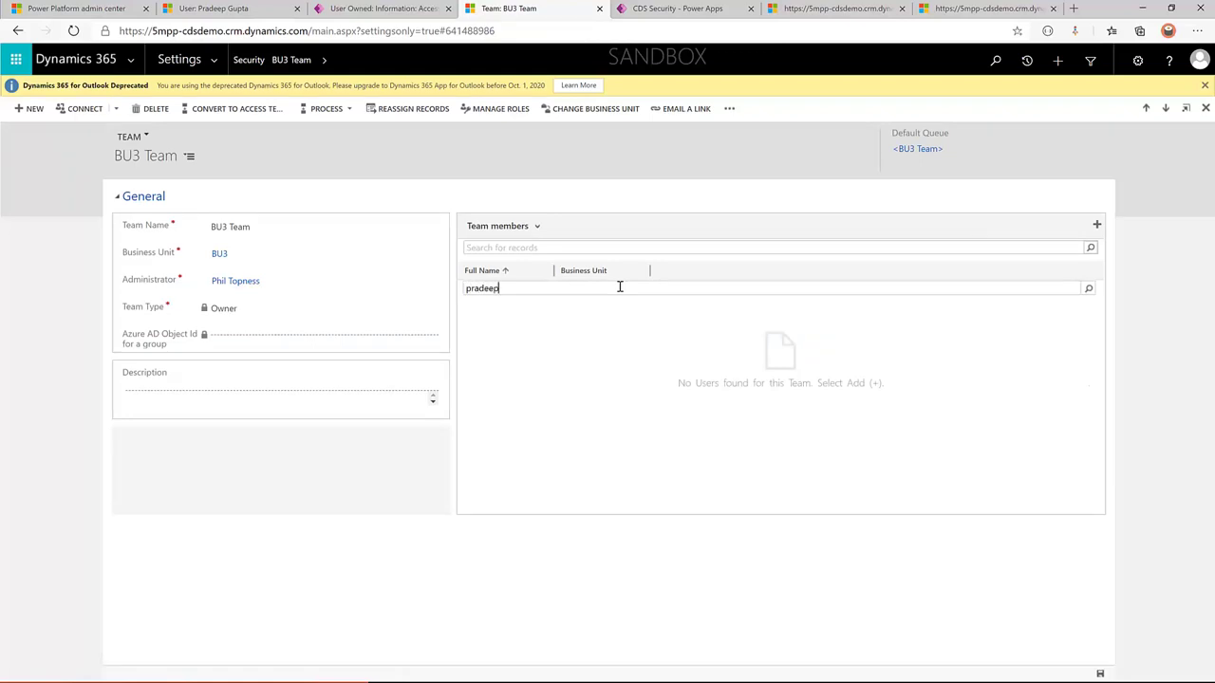
{"action": "left_click", "coordinate": [1088, 288]}
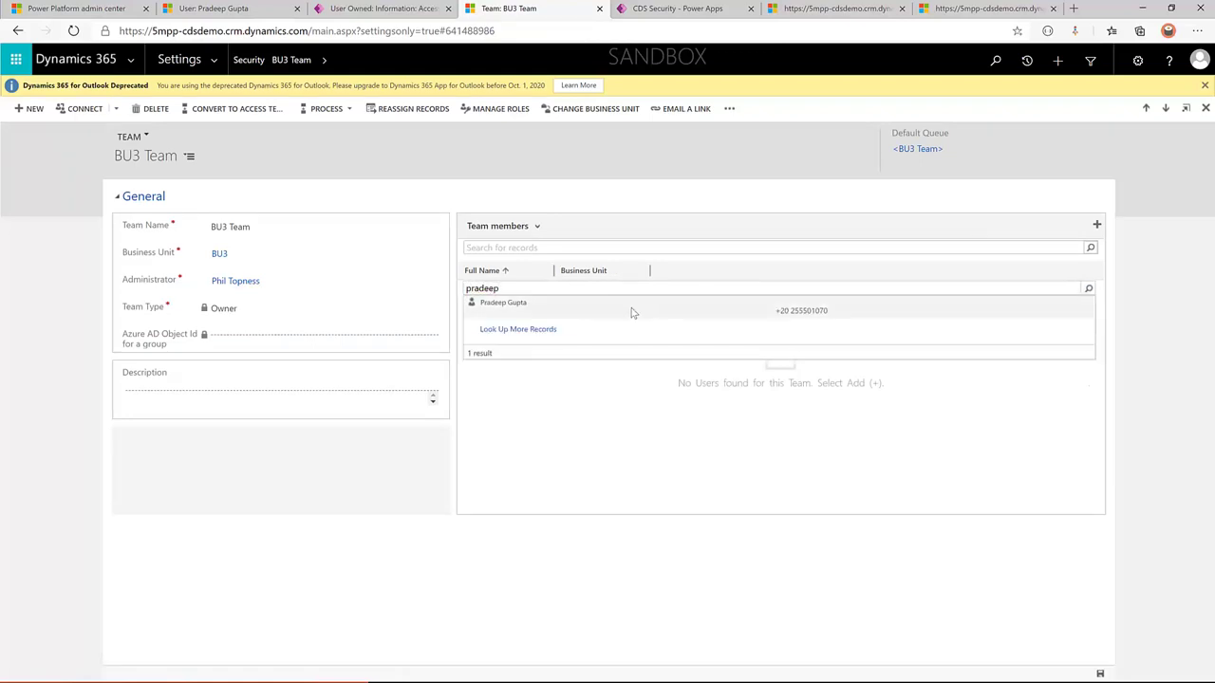
{"action": "left_click", "coordinate": [631, 311]}
- Assign the Security App role to BU3 Team
{"action": "left_click", "coordinate": [495, 108]}
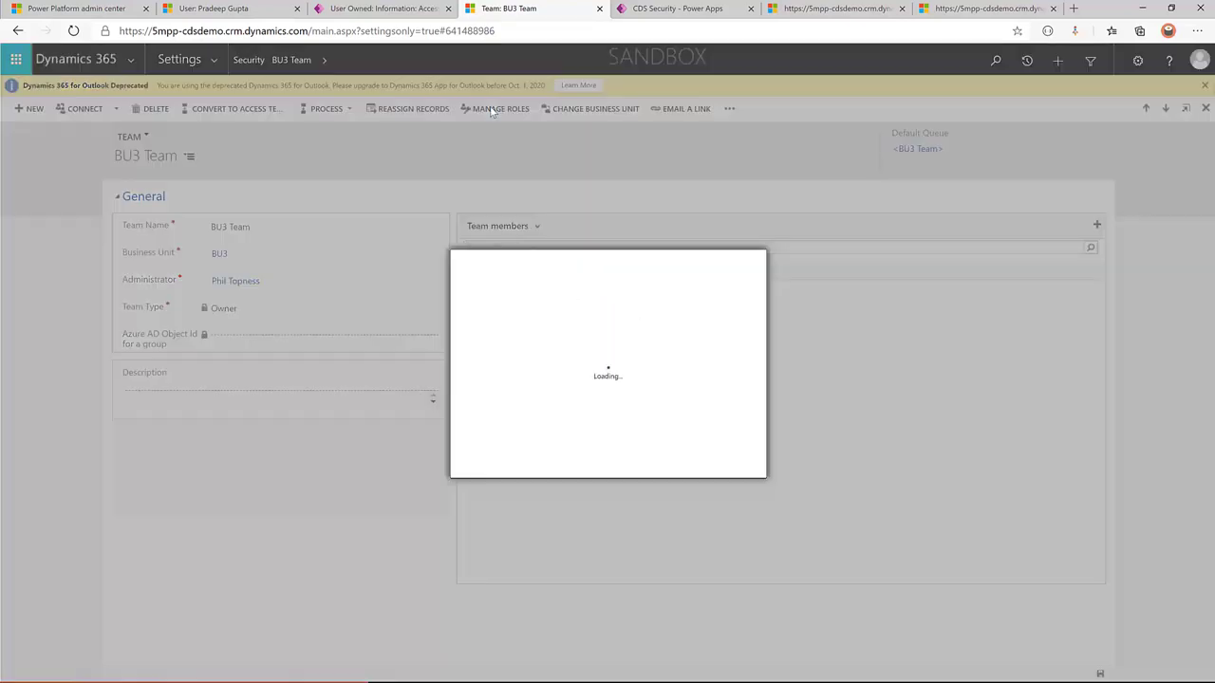
{"action": "scroll", "coordinate": [488, 352], "scroll_direction": "down", "scroll_amount": 5}
{"action": "left_click", "coordinate": [503, 371]}
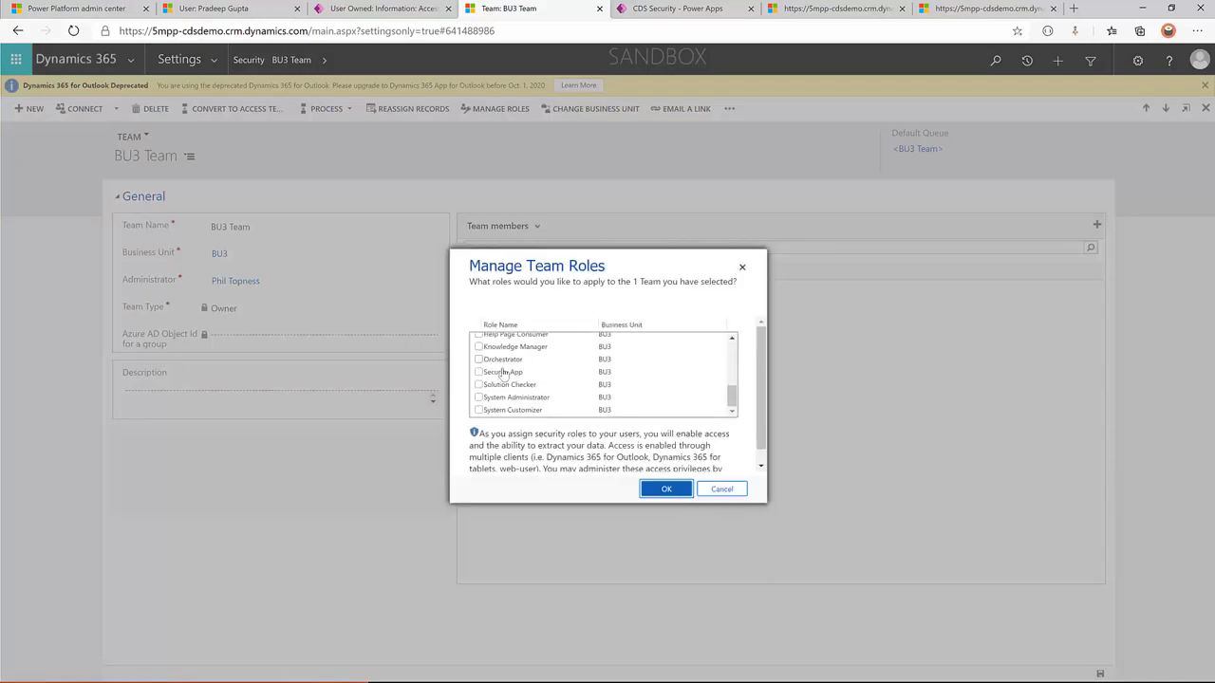
{"action": "left_click", "coordinate": [668, 490]}
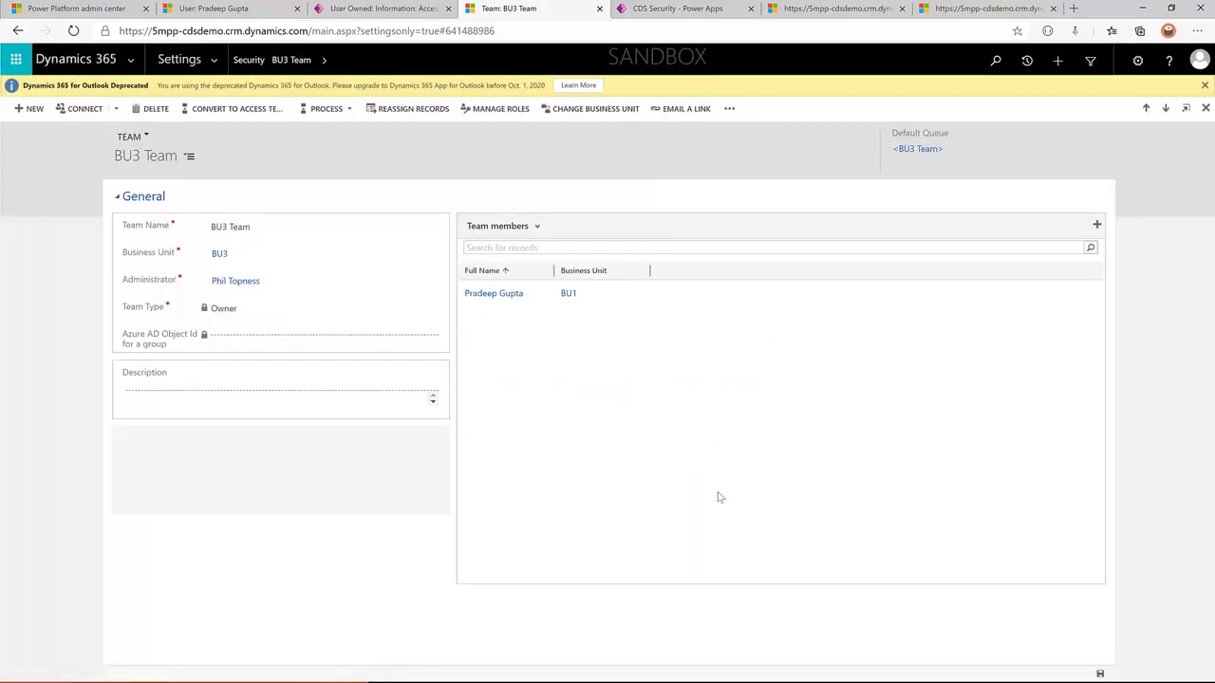
- Refresh the User Owneds lists in the test user's Security app and CDS Security app to check access through BU3 Team
{"action": "key", "text": "alt+Tab"}
{"action": "left_click", "coordinate": [917, 93]}
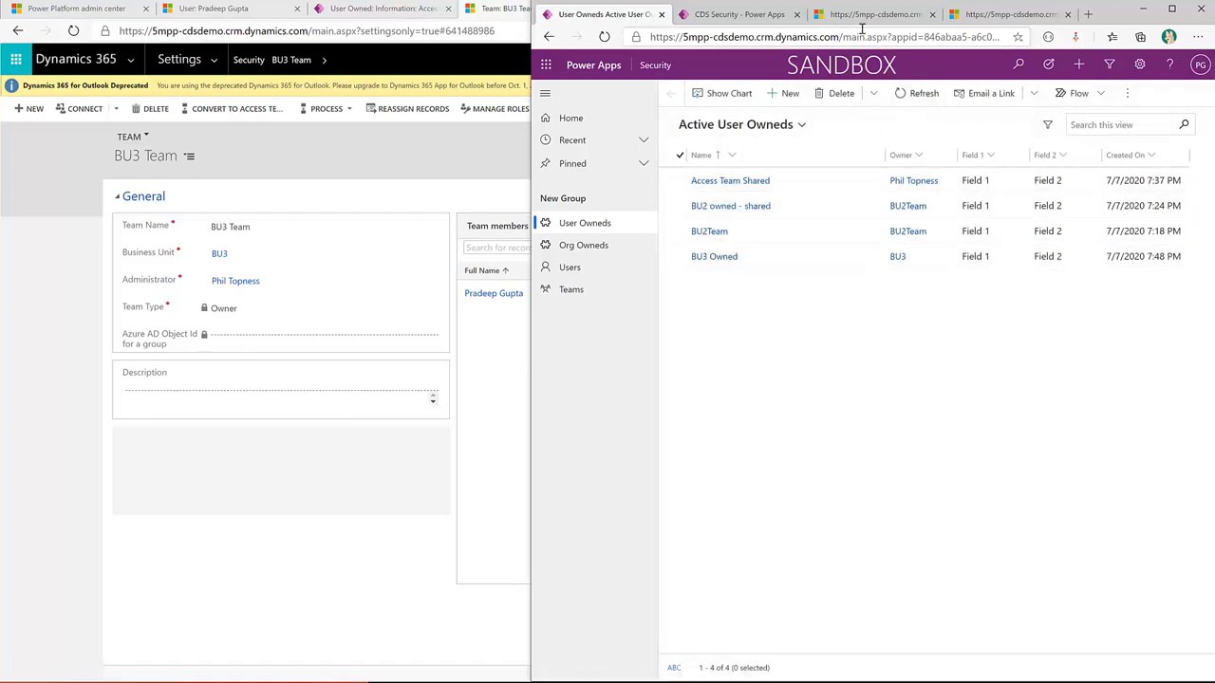
{"action": "left_click", "coordinate": [750, 19]}
{"action": "left_click", "coordinate": [926, 103]}
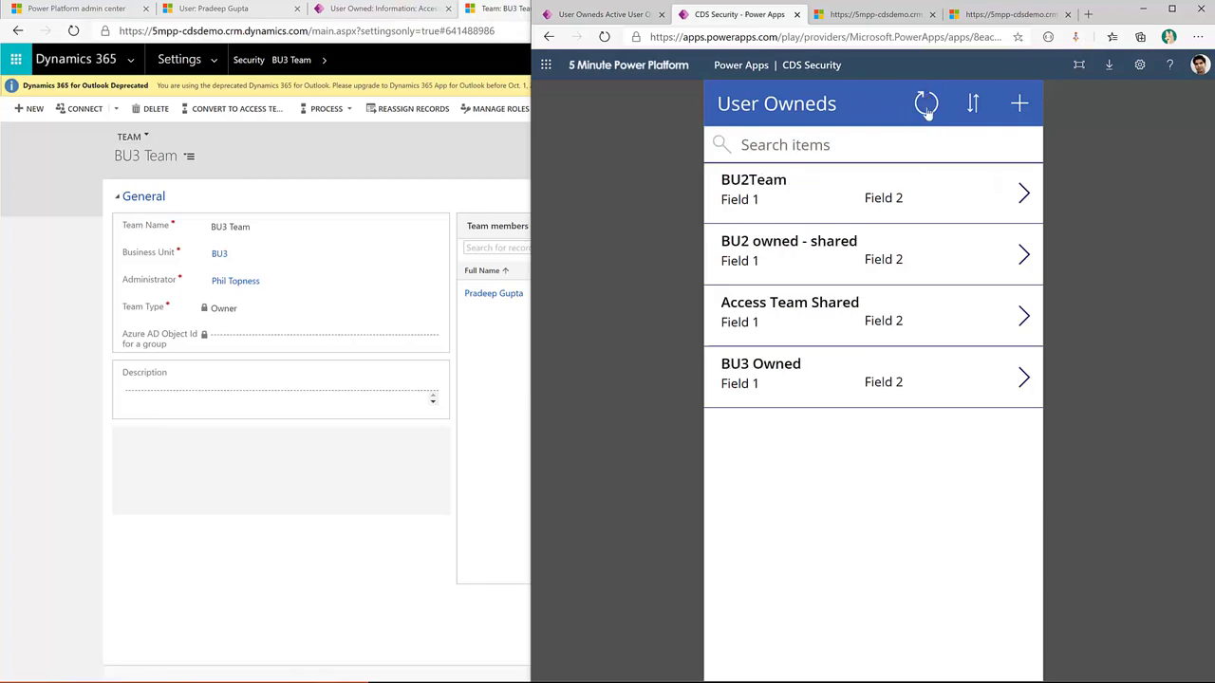
- Reload the creeb_userowneds Web API query in the test user's browser and look through the returned records
{"action": "left_click", "coordinate": [1008, 14]}
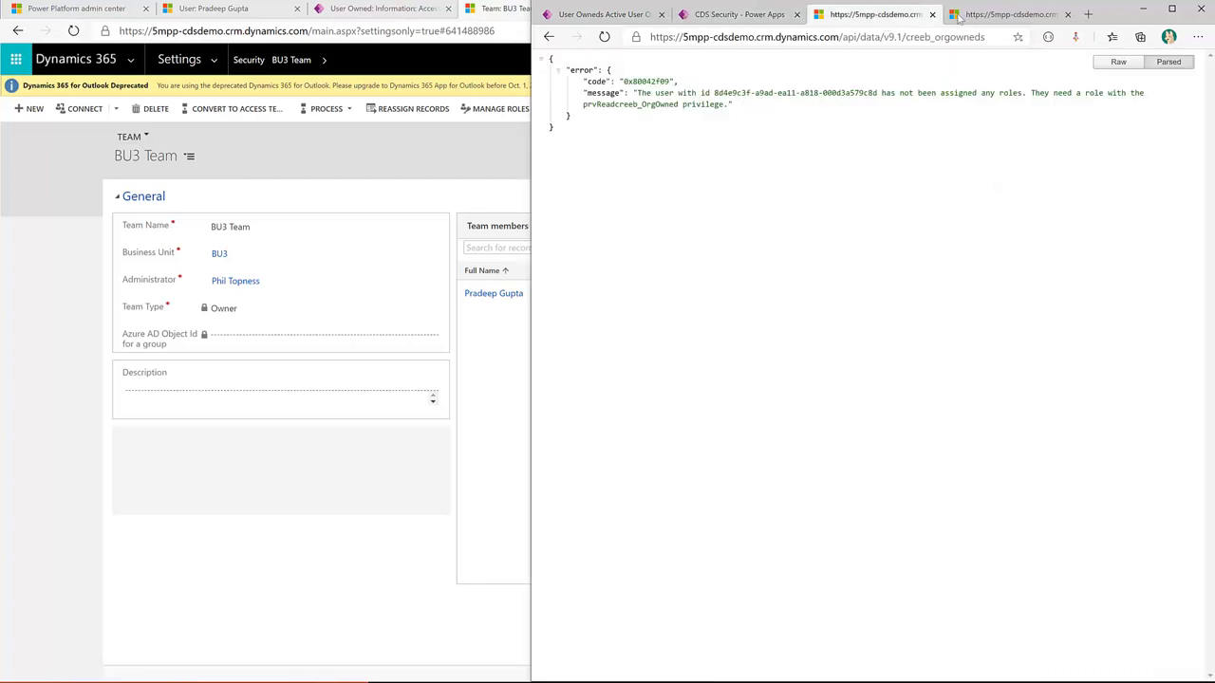
{"action": "left_click", "coordinate": [603, 36]}
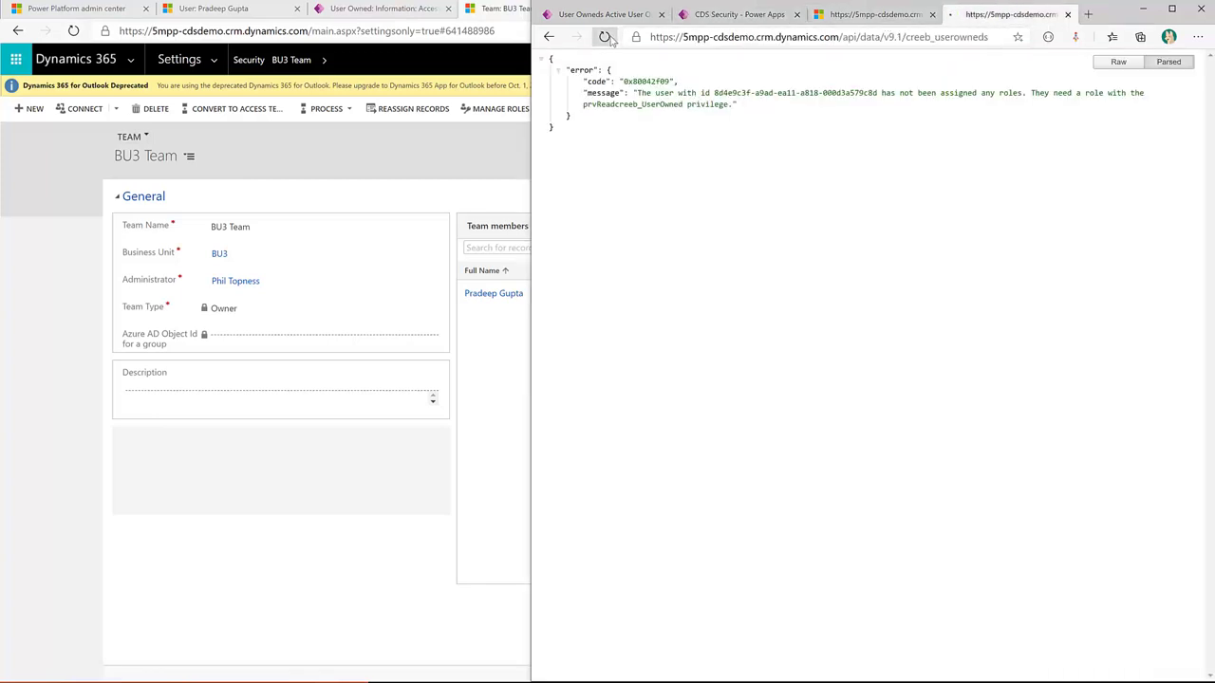
{"action": "scroll", "coordinate": [745, 343], "scroll_direction": "down", "scroll_amount": 10}
{"action": "scroll", "coordinate": [745, 344], "scroll_direction": "up", "scroll_amount": 10}
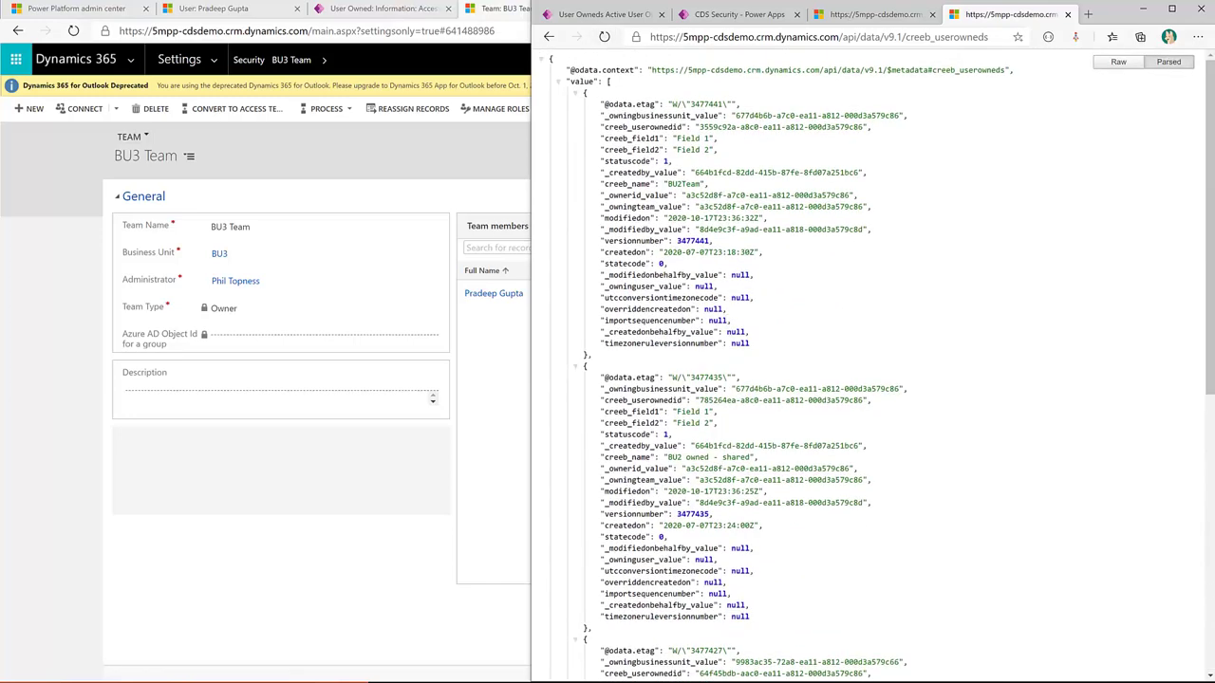
- Examine Advanced Find for User Owneds in the test user's Security app, including the date operators available for Created On, and close it
{"action": "key", "text": "ctrl+1"}
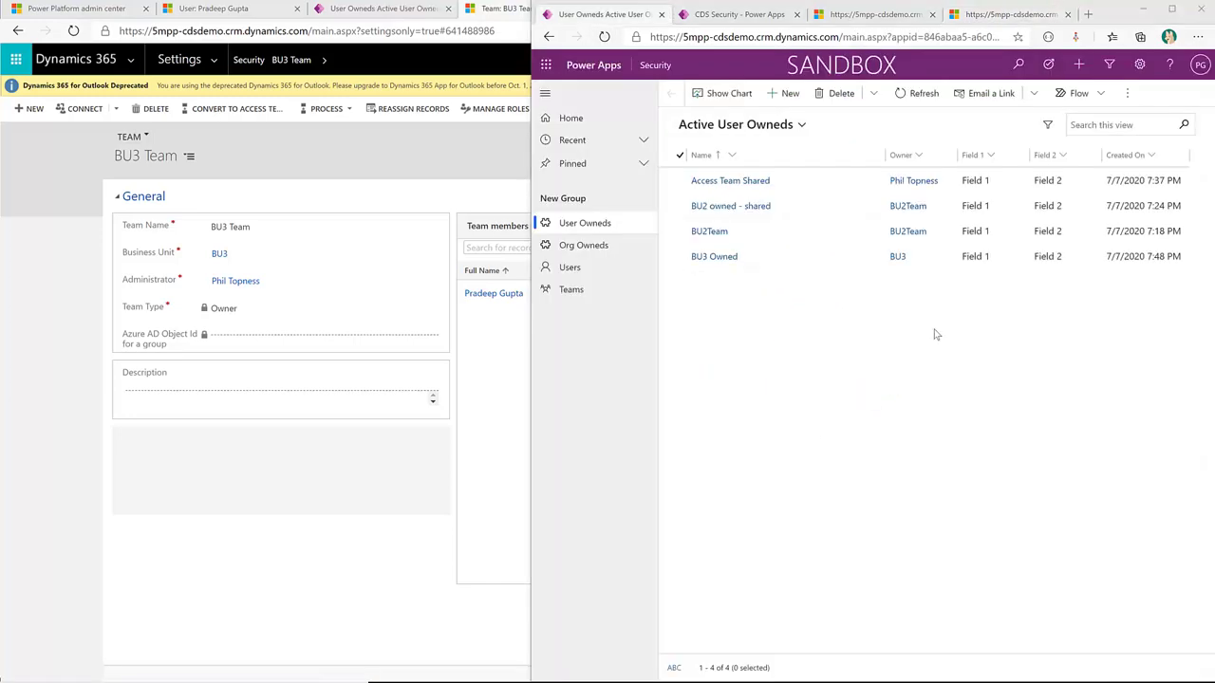
{"action": "left_click", "coordinate": [1111, 63]}
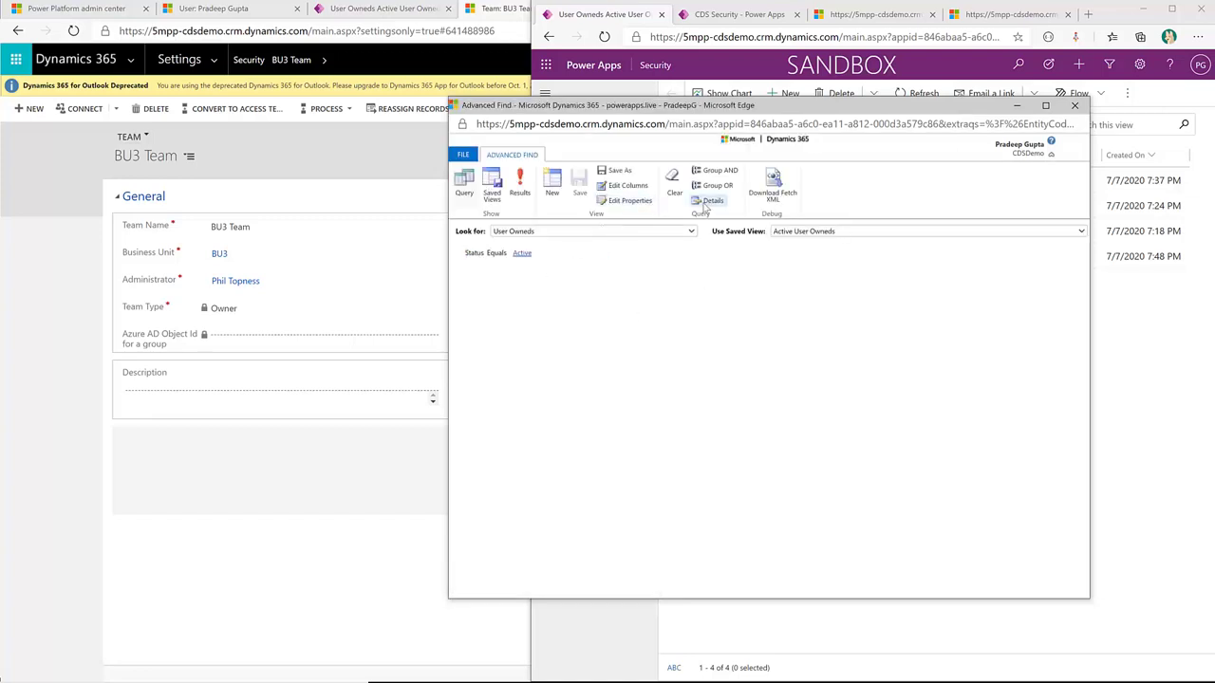
{"action": "left_click", "coordinate": [501, 271]}
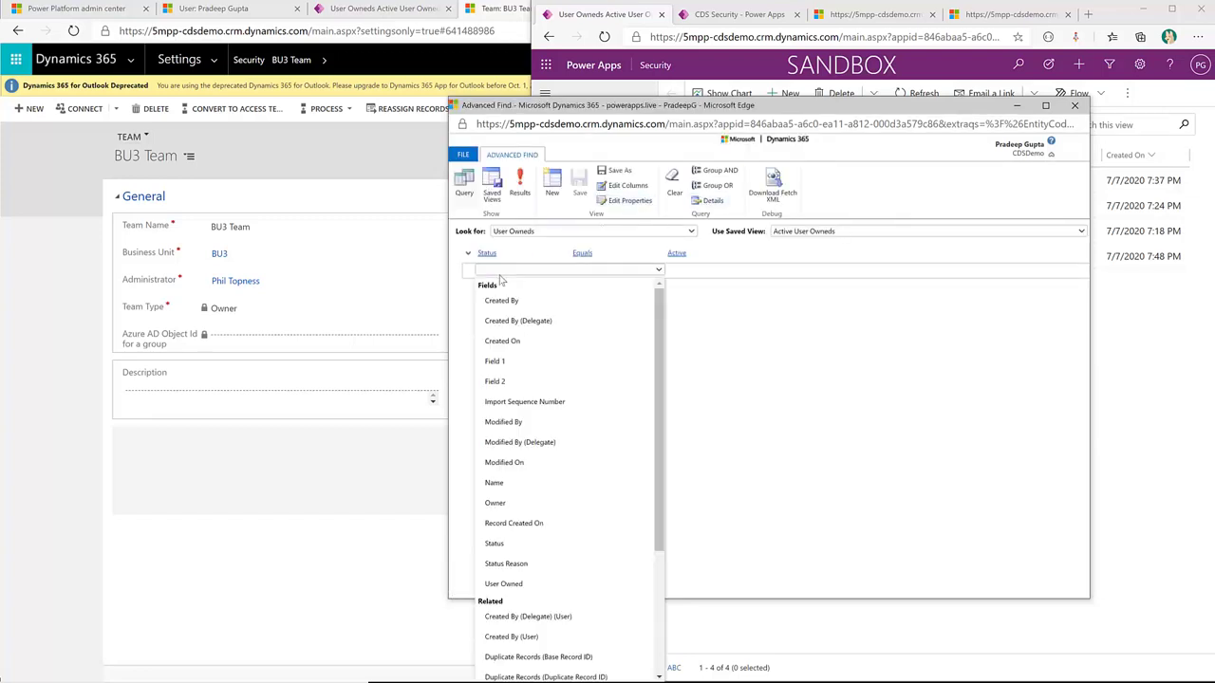
{"action": "left_click", "coordinate": [501, 340]}
{"action": "left_click", "coordinate": [611, 269]}
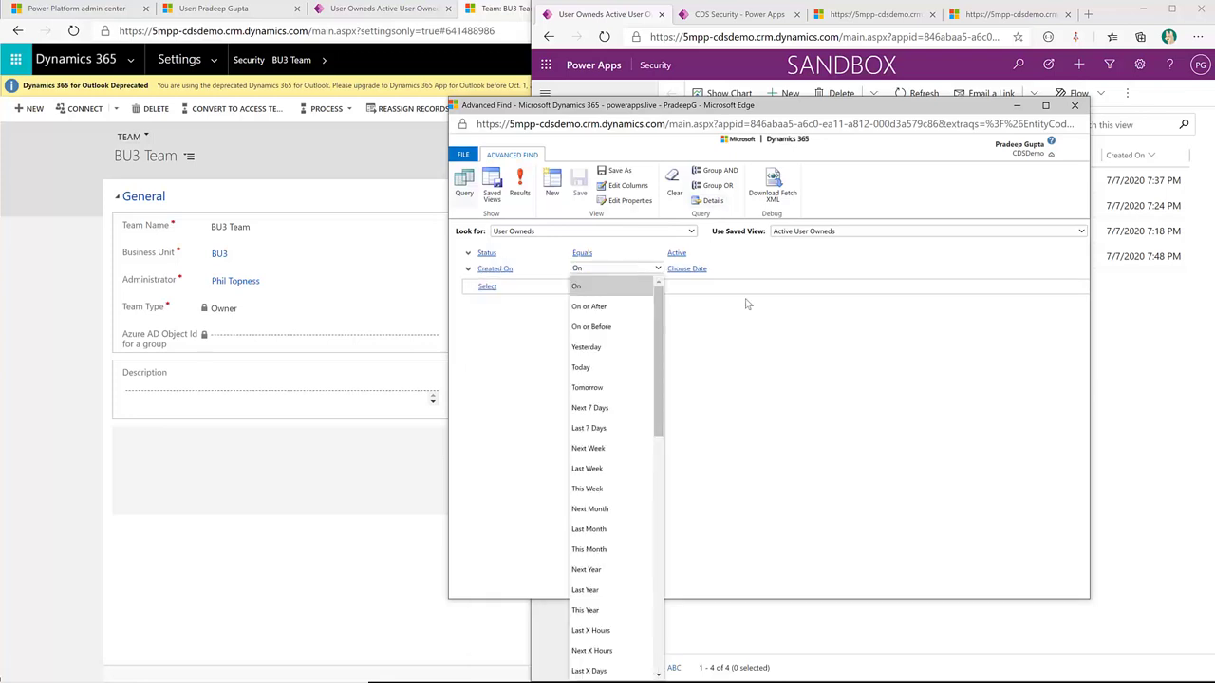
{"action": "left_click", "coordinate": [774, 358]}
{"action": "left_click", "coordinate": [1074, 104]}
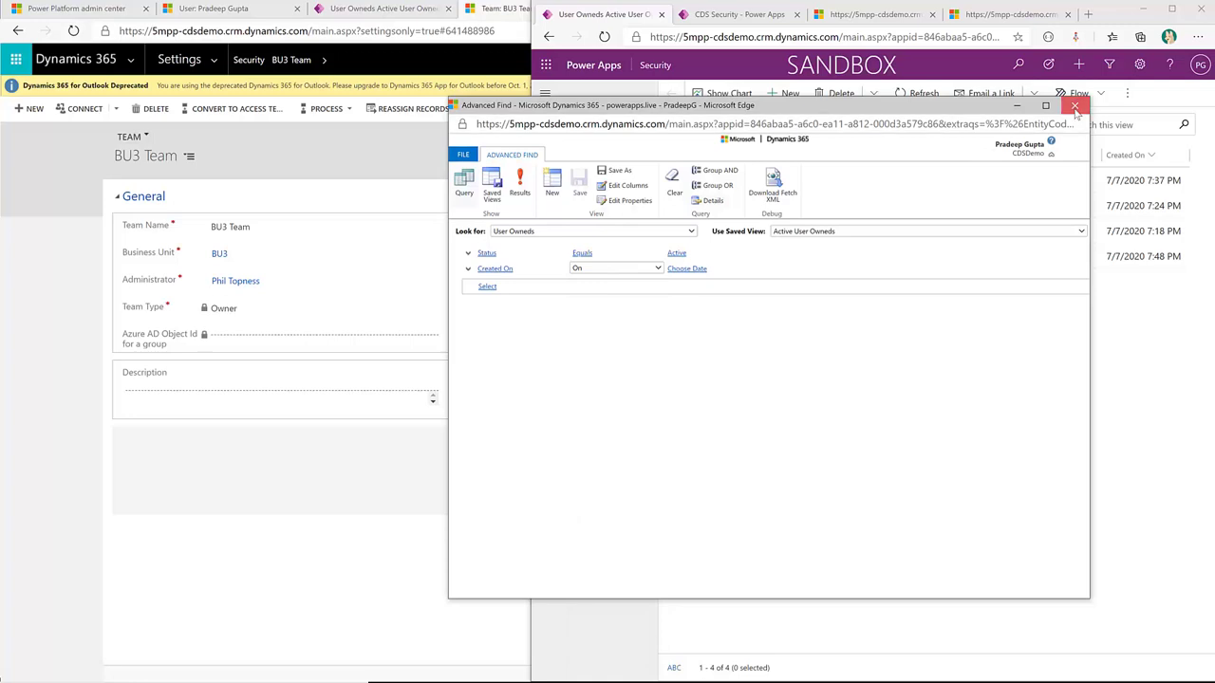
{"action": "left_click", "coordinate": [829, 190]}
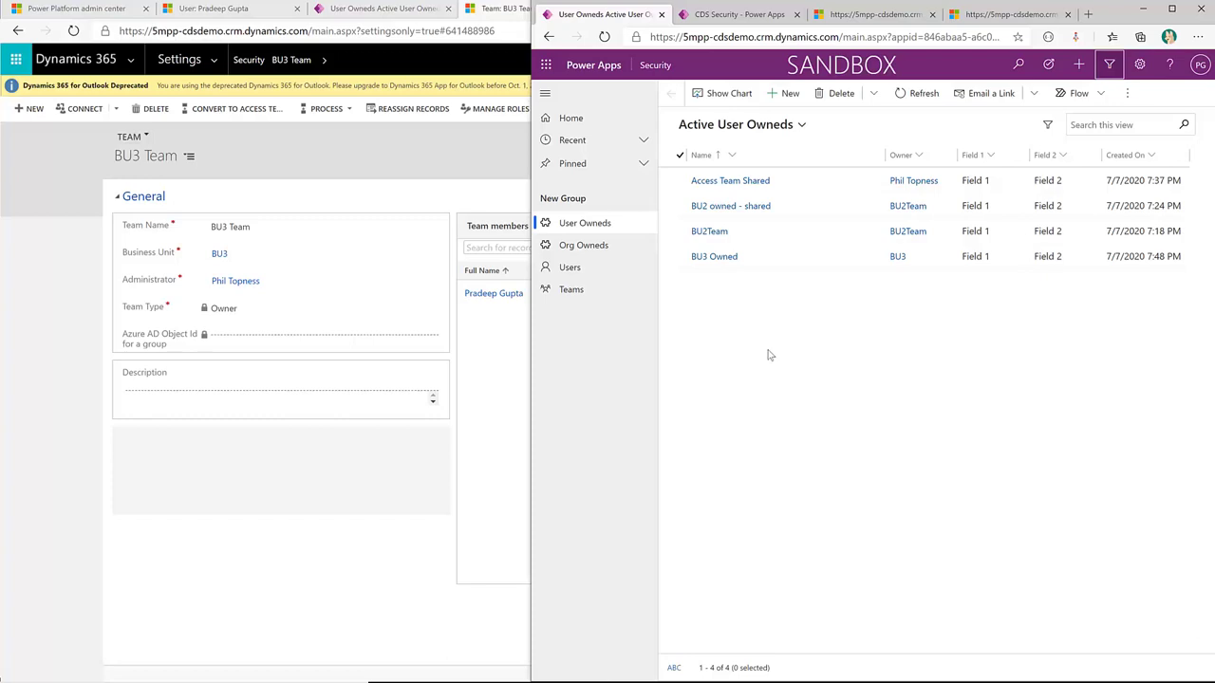
- Show the Active User Owneds list in the administrator's browser
{"action": "left_click", "coordinate": [282, 153]}
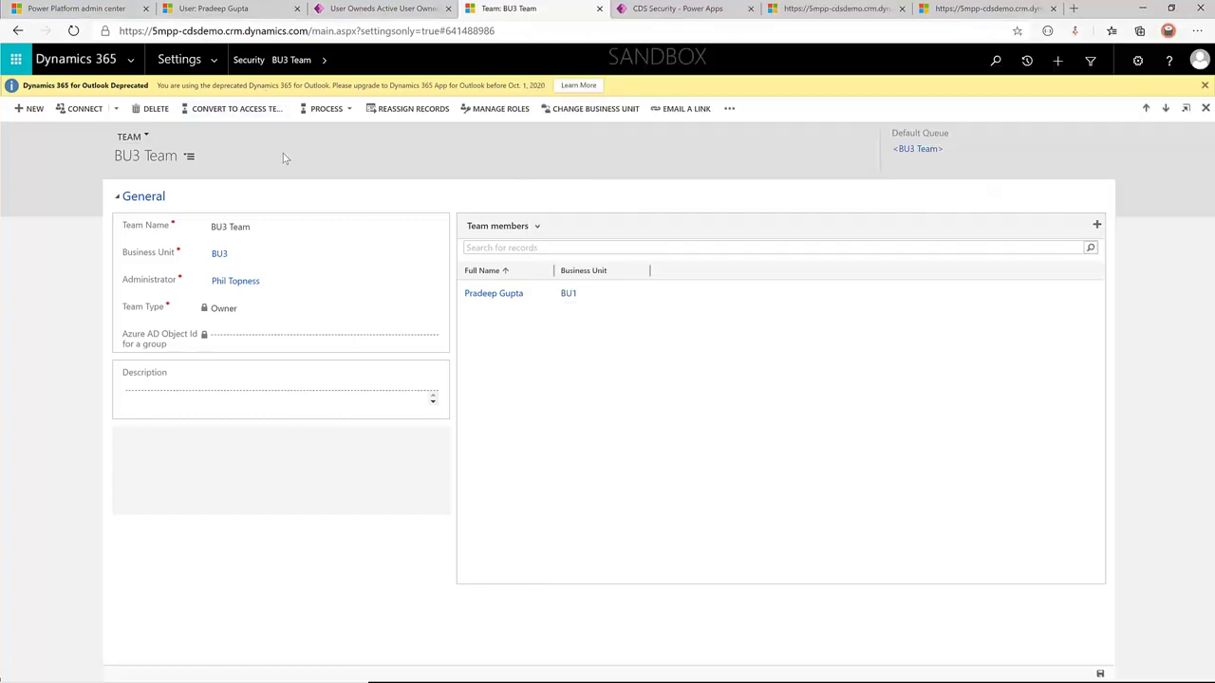
{"action": "left_click", "coordinate": [379, 10]}
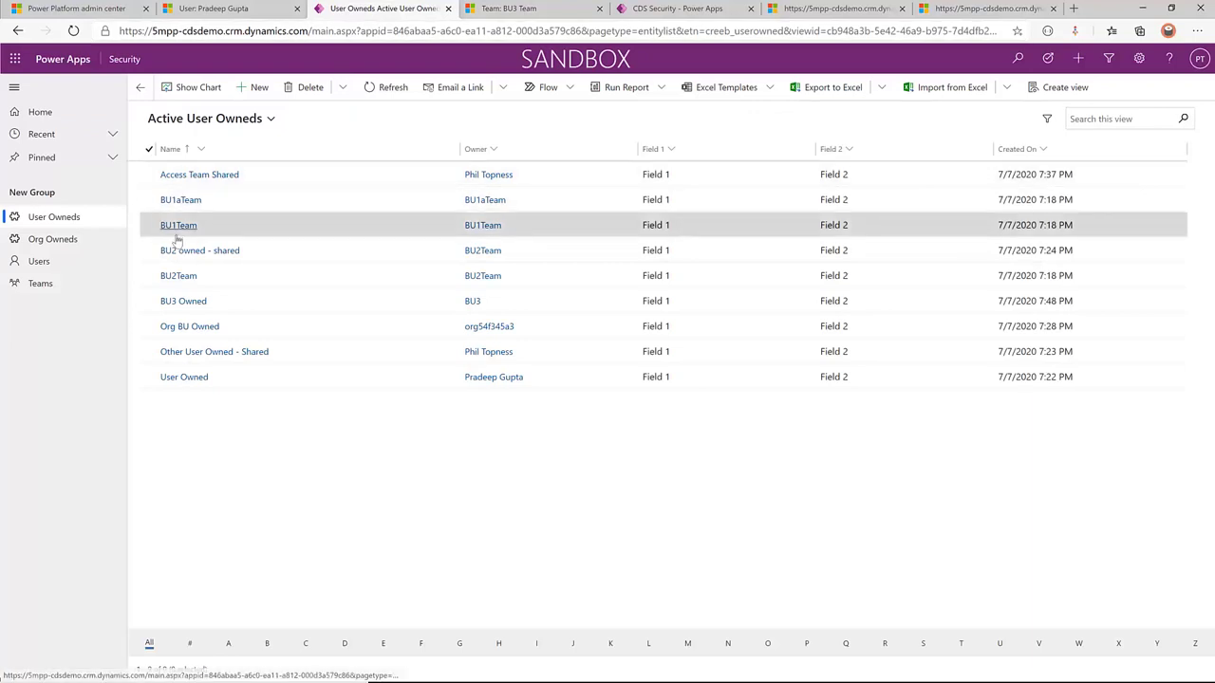
- Open the BU1aTeam record from the Active User Owneds list to view the fields on its form
{"action": "left_click", "coordinate": [186, 198]}
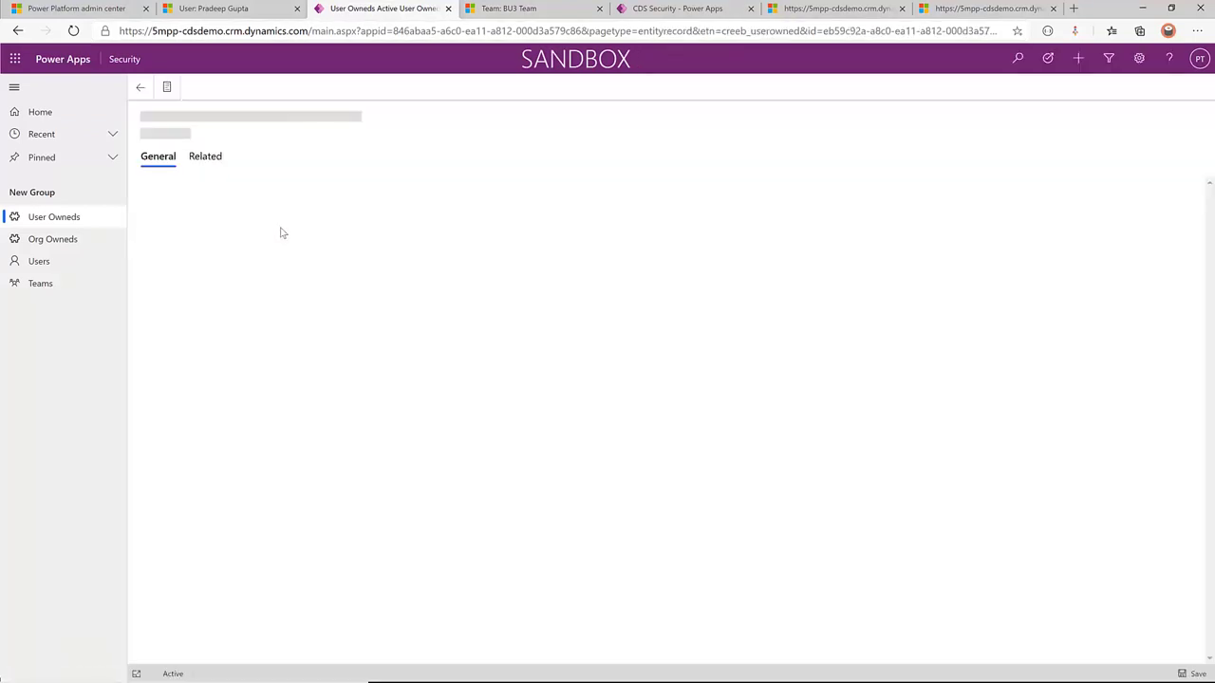
{"action": "left_click", "coordinate": [63, 217]}
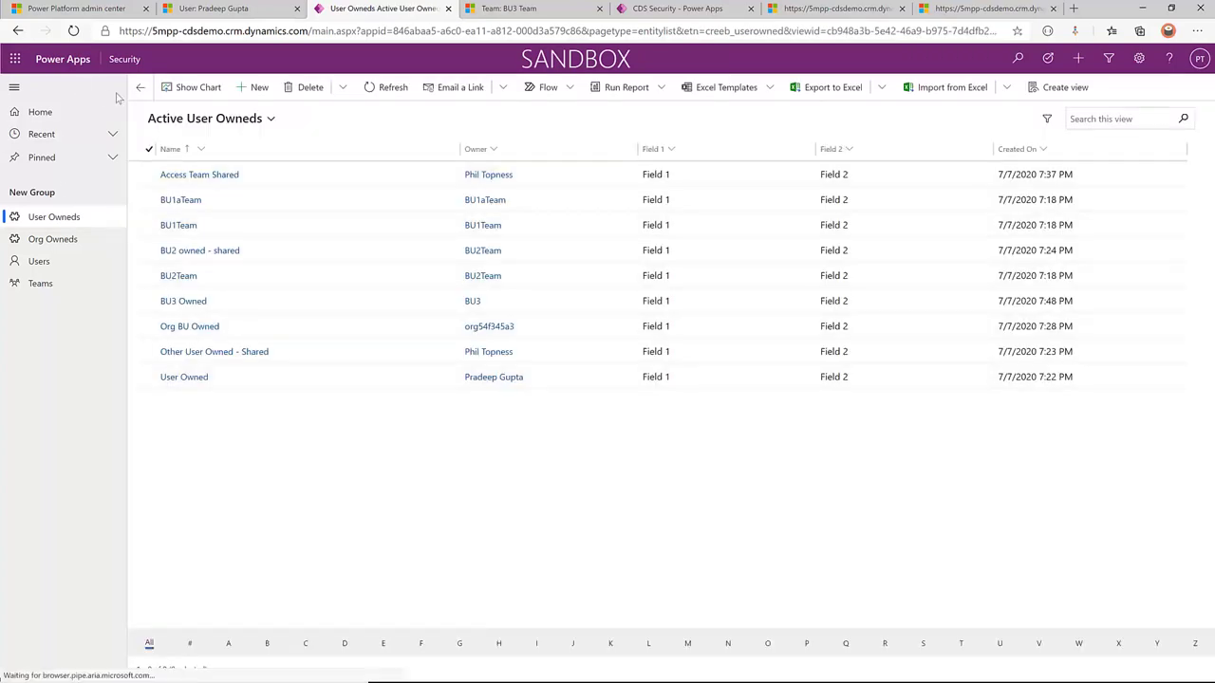
{"action": "left_click", "coordinate": [182, 199]}
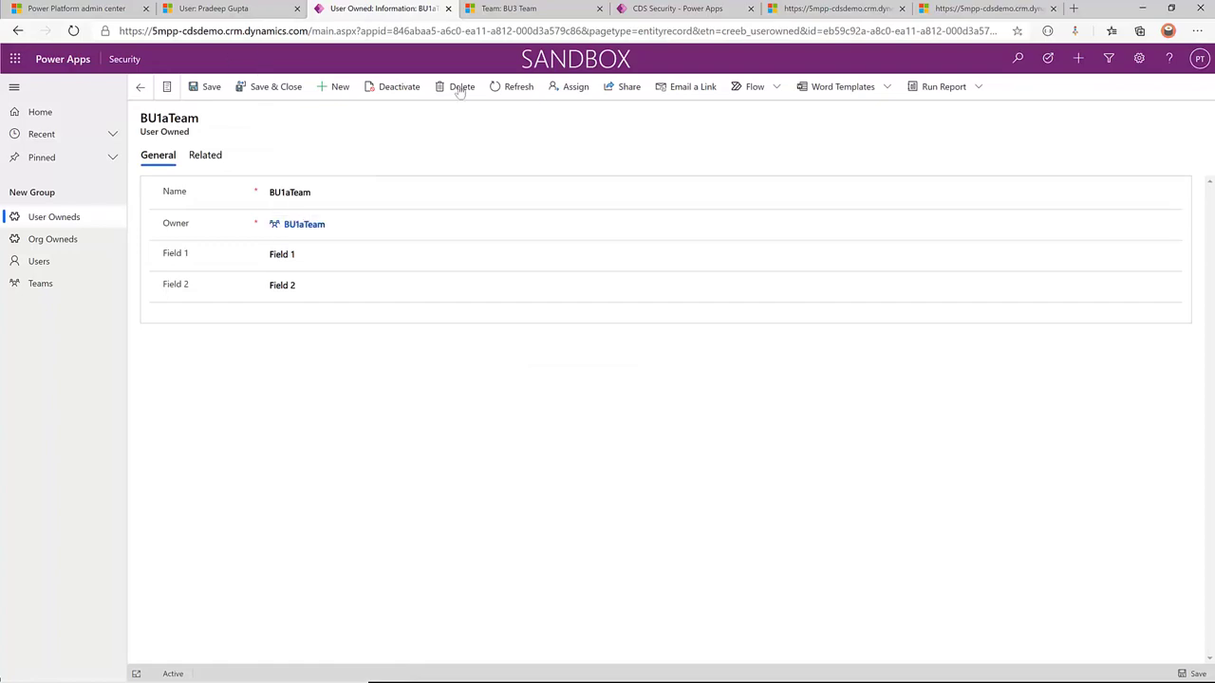
- Load make.powerapps.com in a new browser tab and compare it with the open BU1aTeam record
{"action": "key", "text": "ctrl+t"}
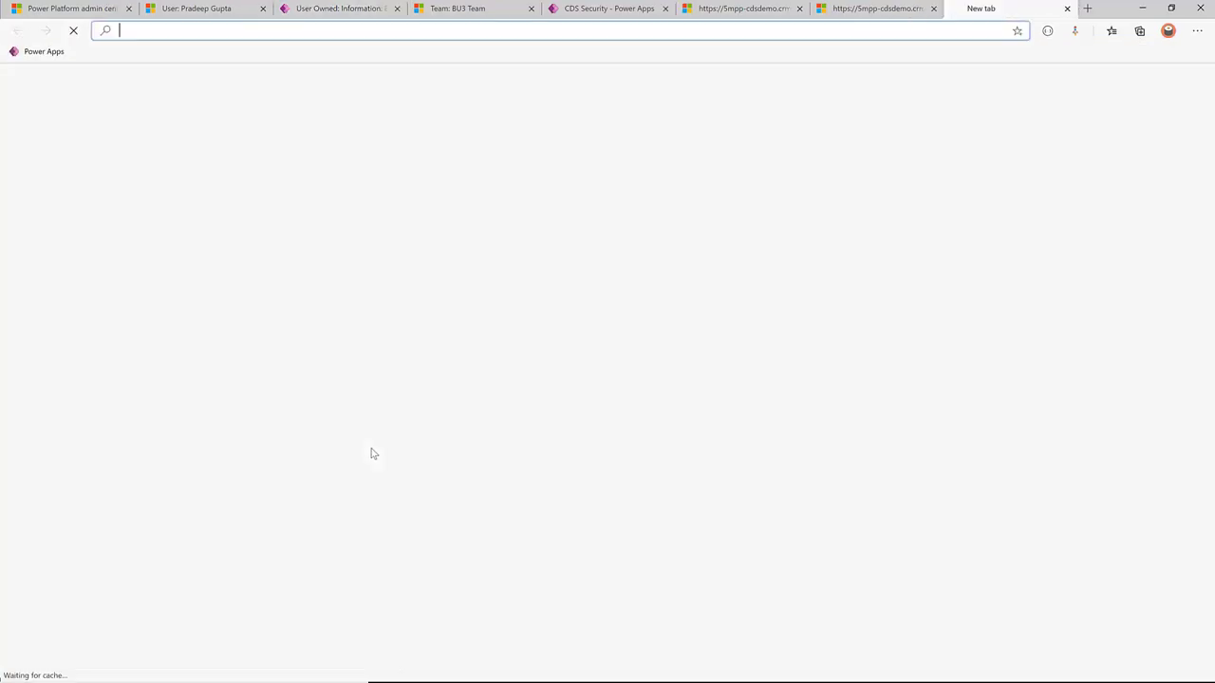
{"action": "type", "text": "make"}
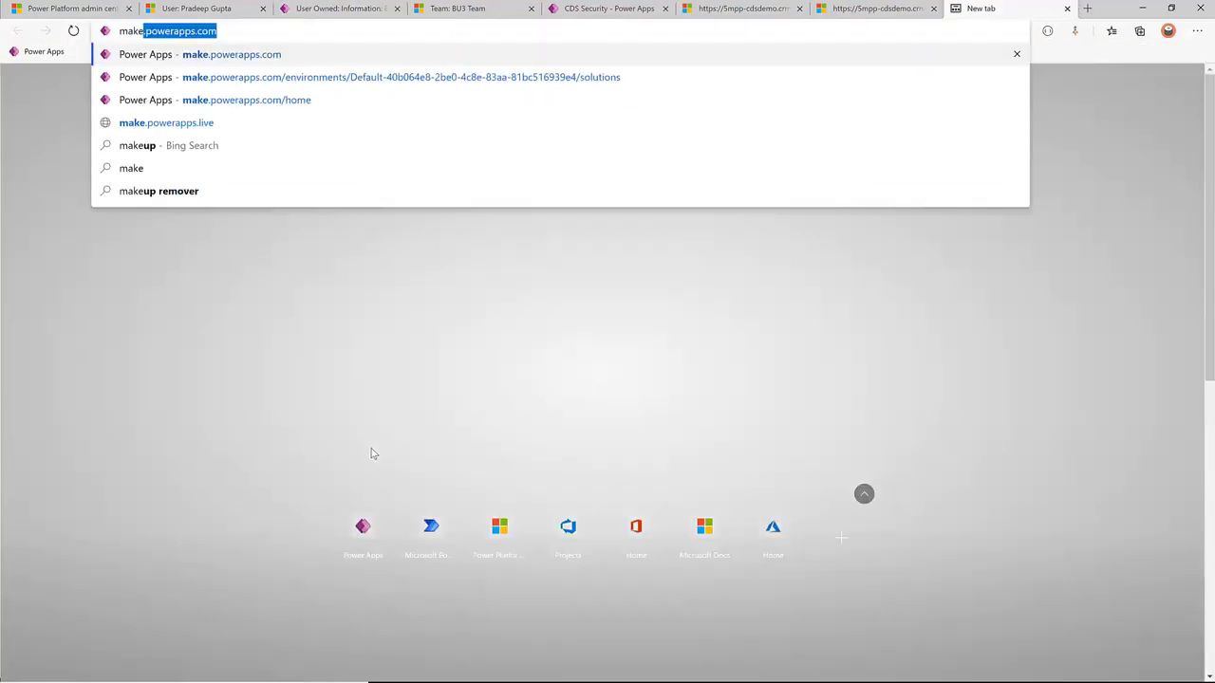
{"action": "key", "text": "Return"}
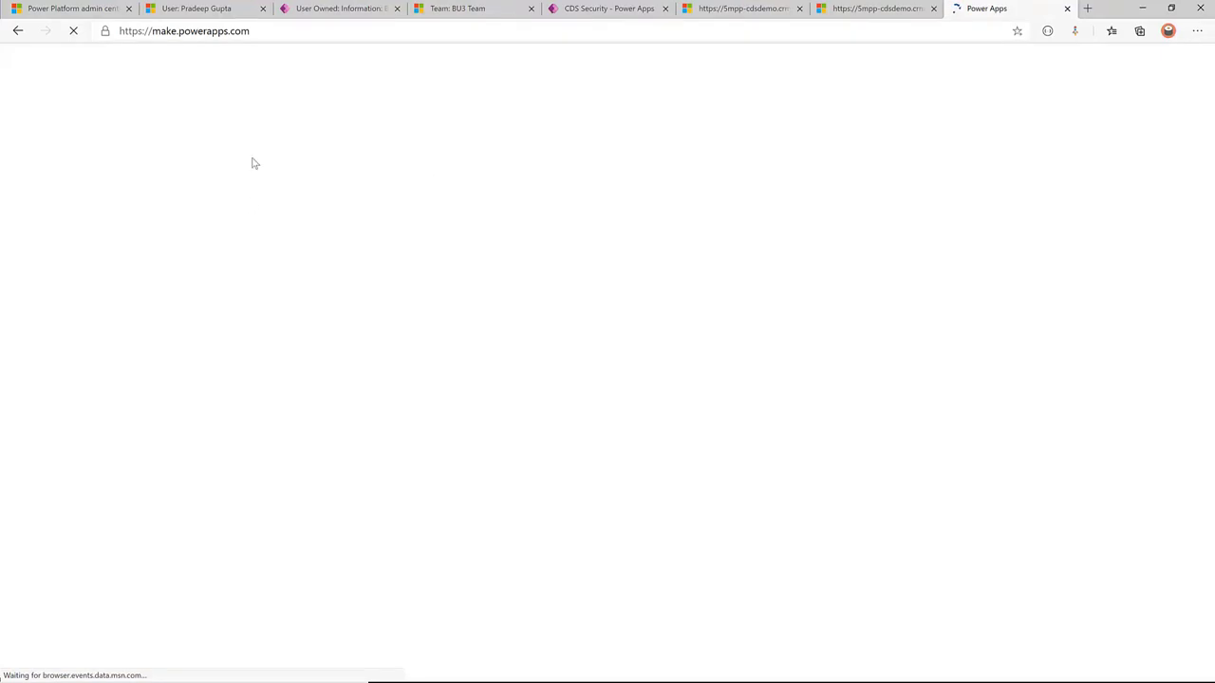
{"action": "left_click", "coordinate": [316, 7]}
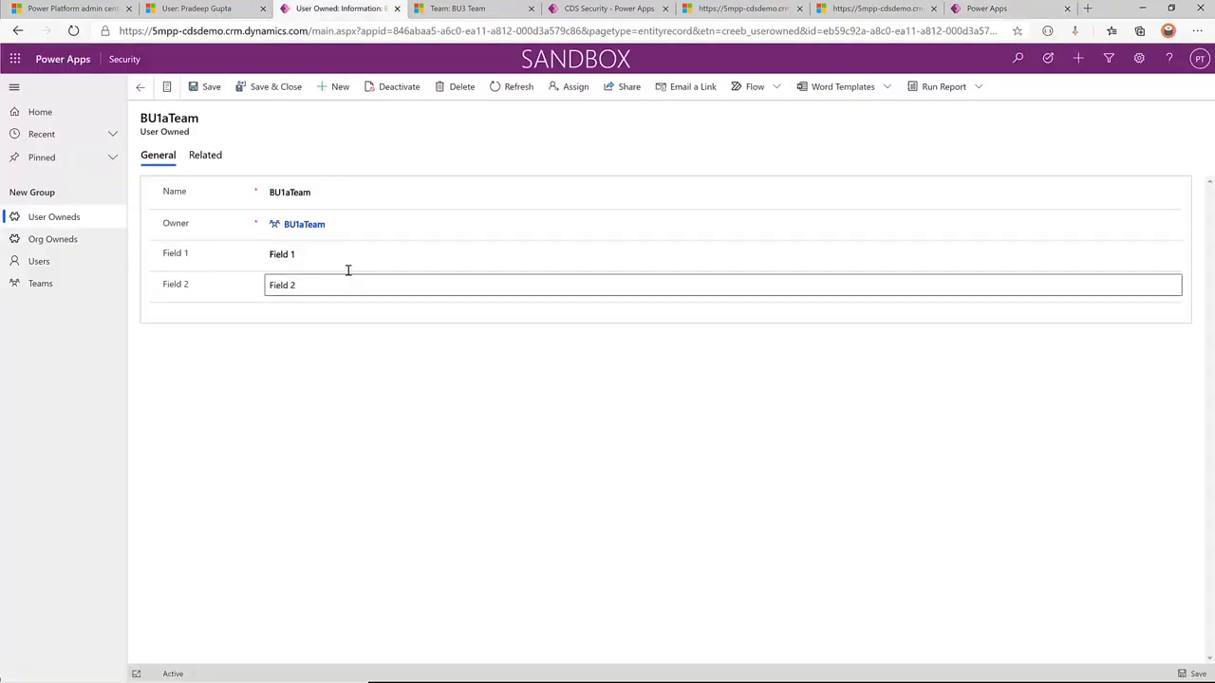
{"action": "left_click", "coordinate": [987, 8]}
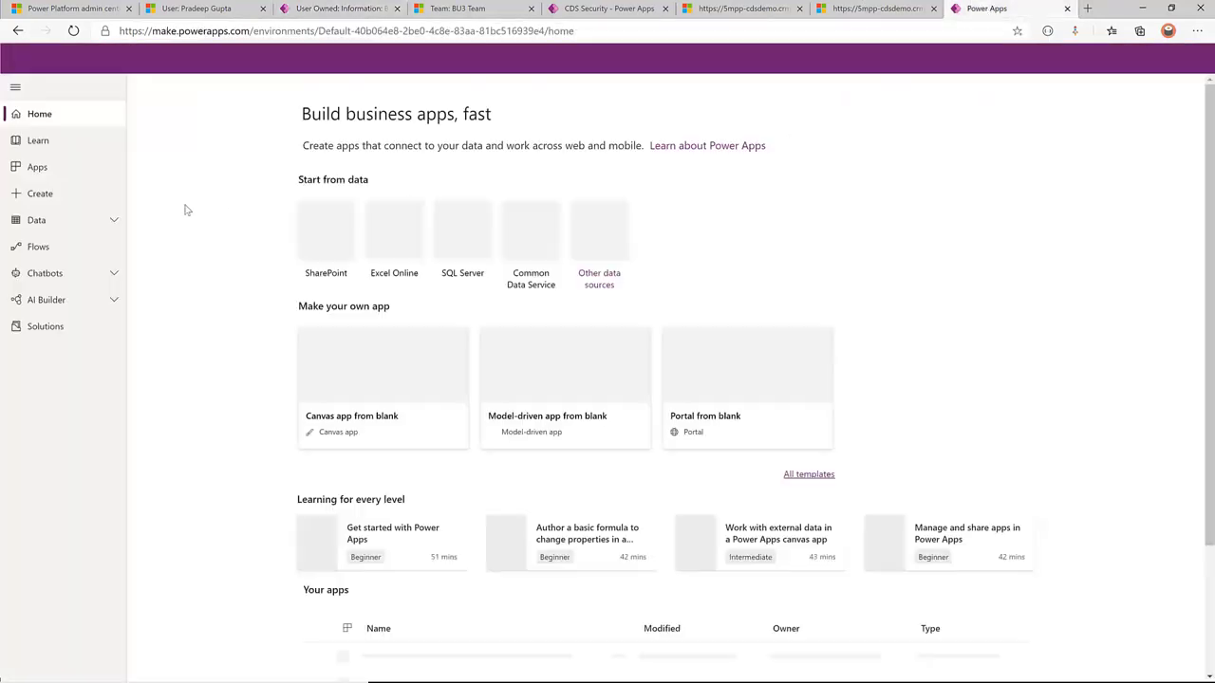
- Open the Information main form of the User Owned entity in the form designer
{"action": "left_click", "coordinate": [34, 220]}
{"action": "left_click", "coordinate": [49, 249]}
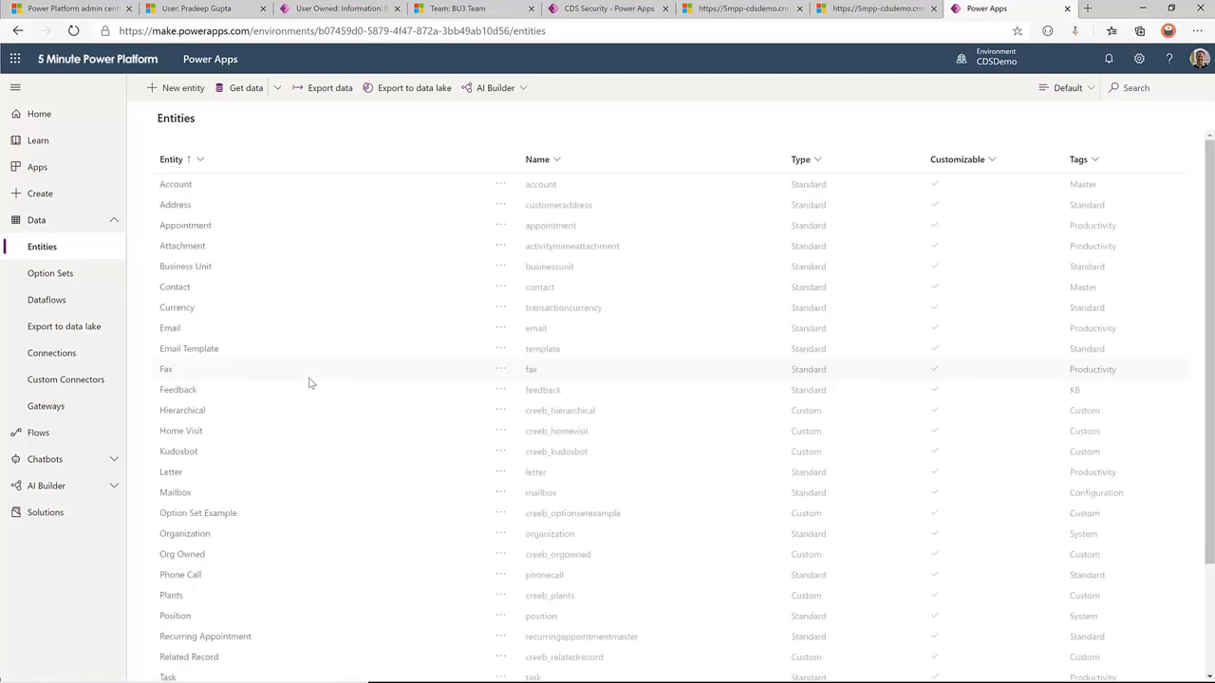
{"action": "scroll", "coordinate": [285, 385], "scroll_direction": "down", "scroll_amount": 2}
{"action": "left_click", "coordinate": [195, 640]}
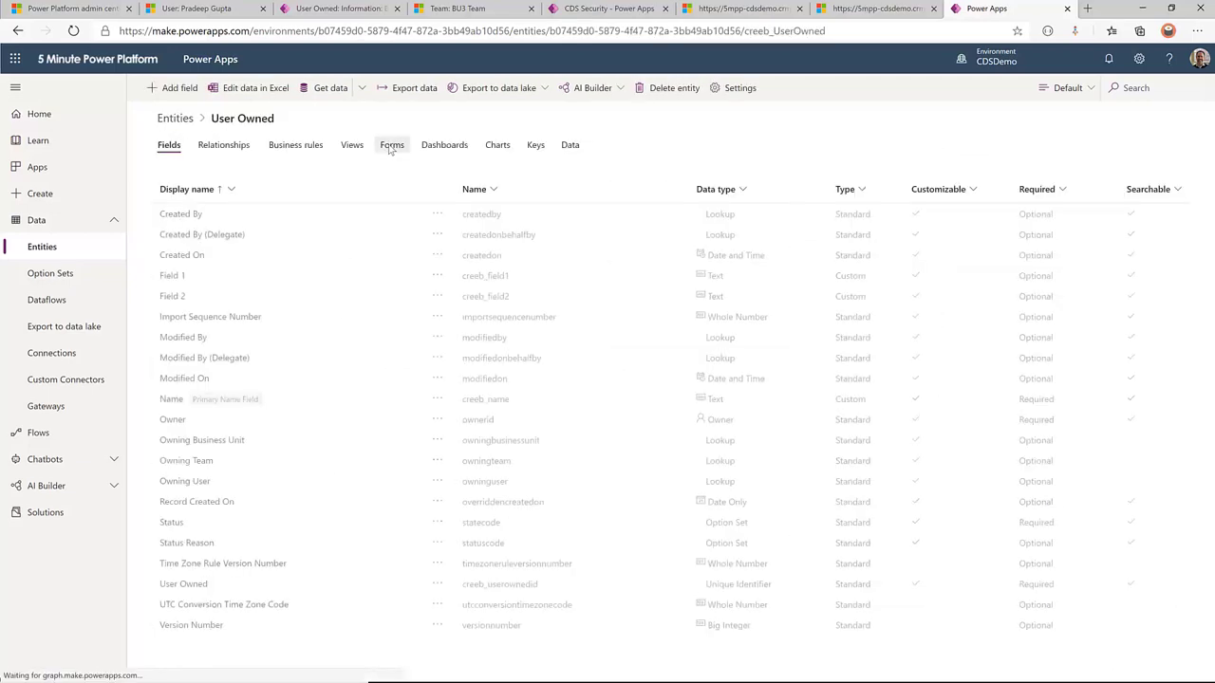
{"action": "left_click", "coordinate": [390, 147]}
{"action": "left_click", "coordinate": [183, 256]}
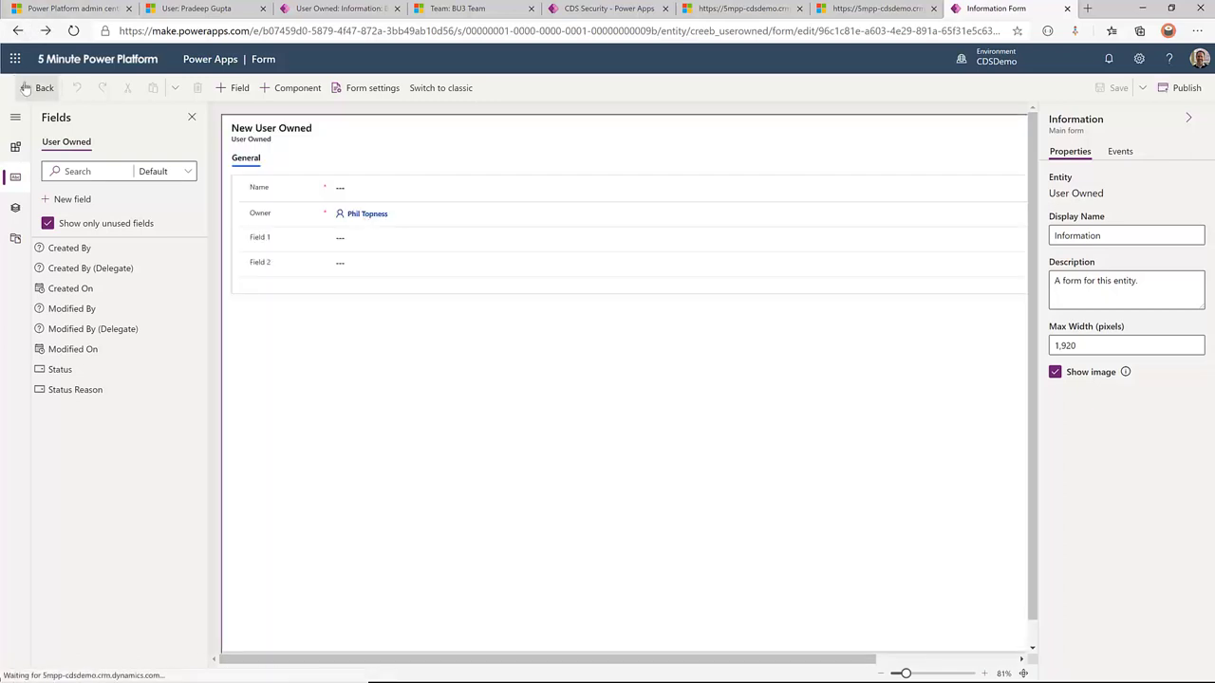
- View the "No Secret Fields : )" main form and its security role settings without changing them
{"action": "left_click", "coordinate": [26, 87]}
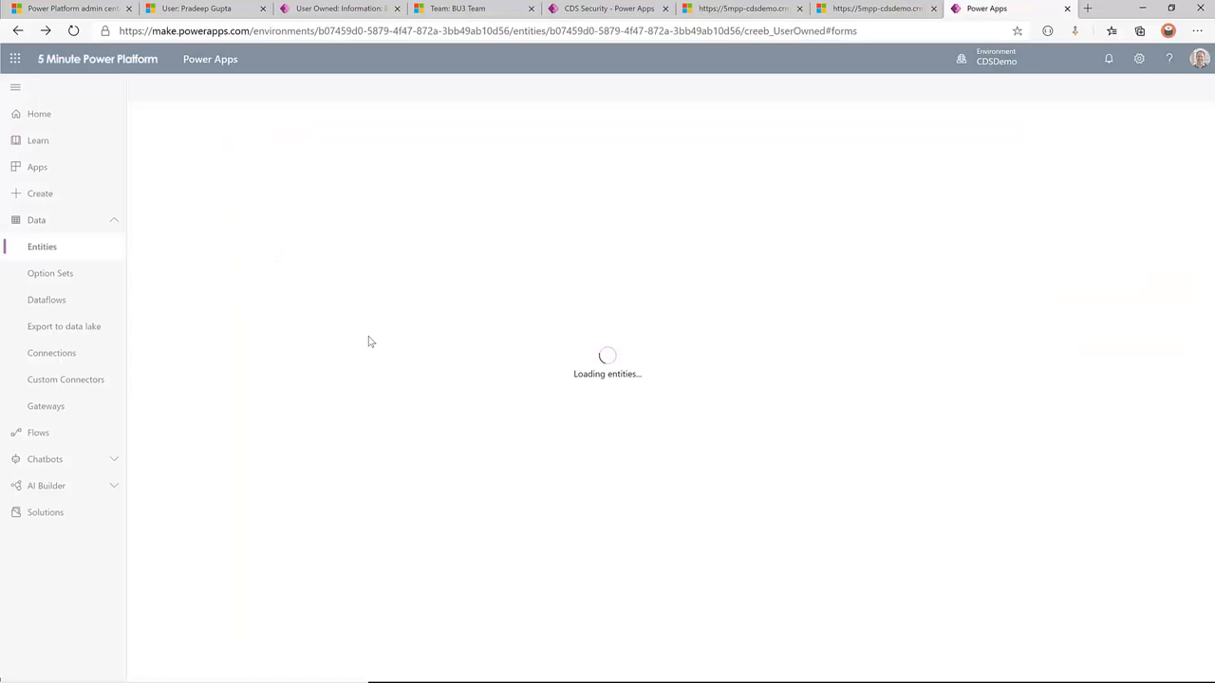
{"action": "left_click", "coordinate": [190, 281]}
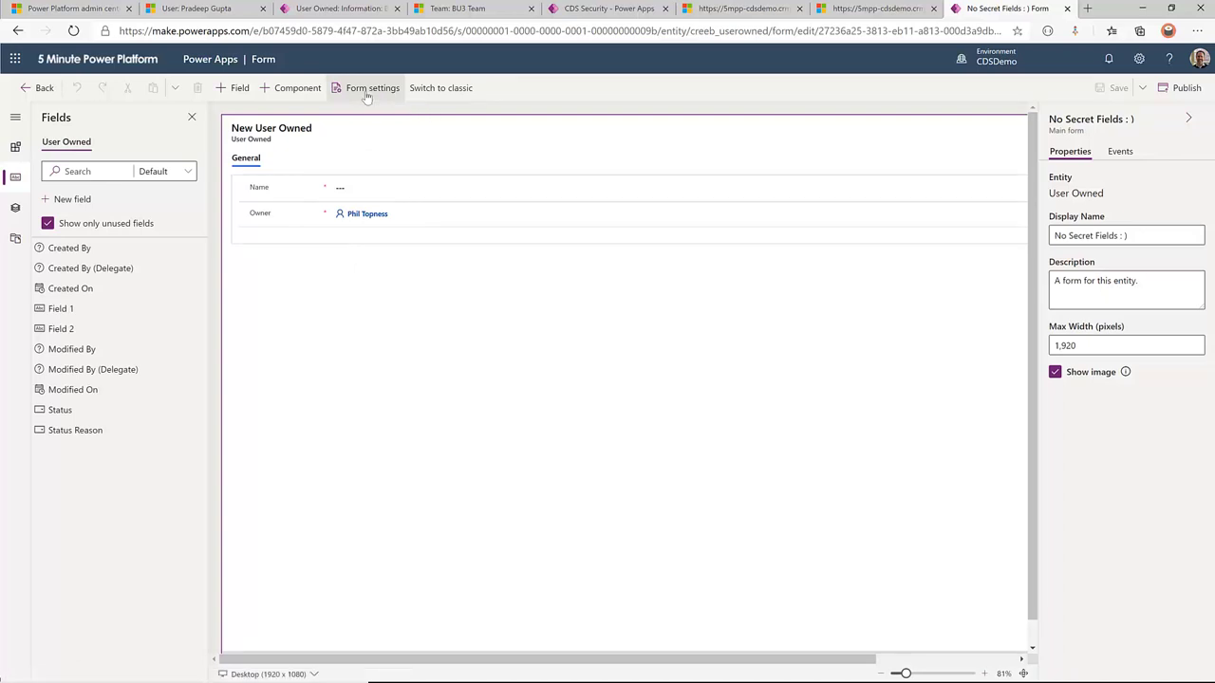
{"action": "left_click", "coordinate": [366, 92]}
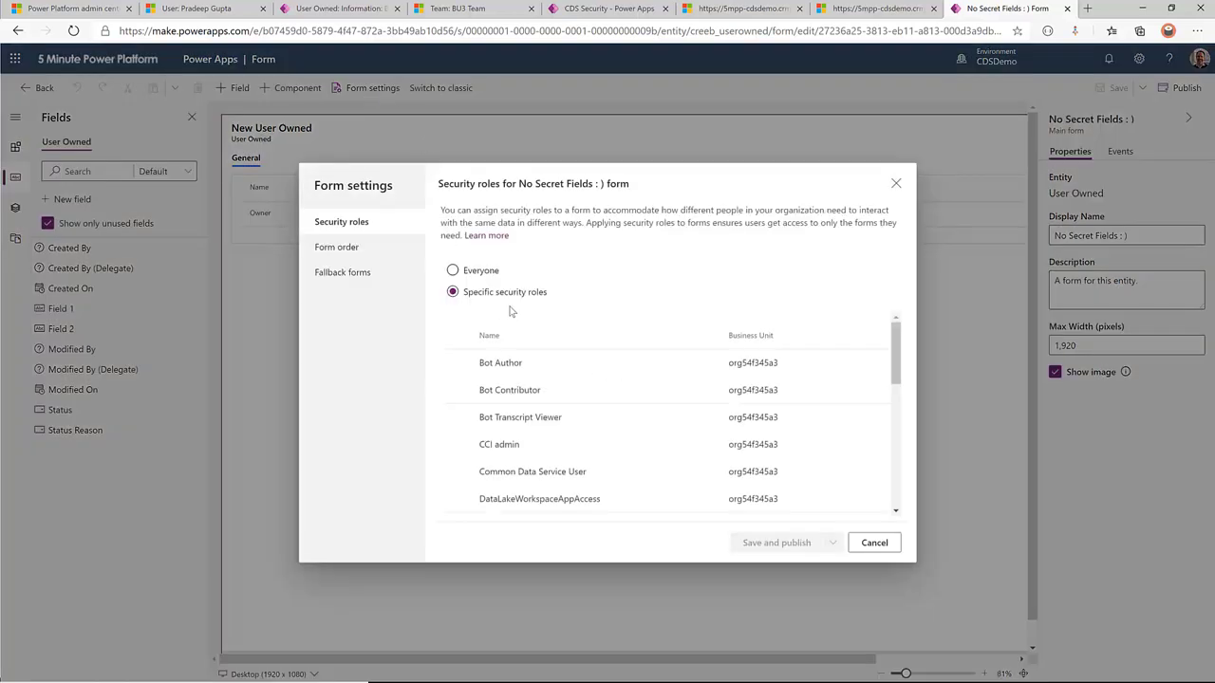
{"action": "left_click", "coordinate": [874, 542]}
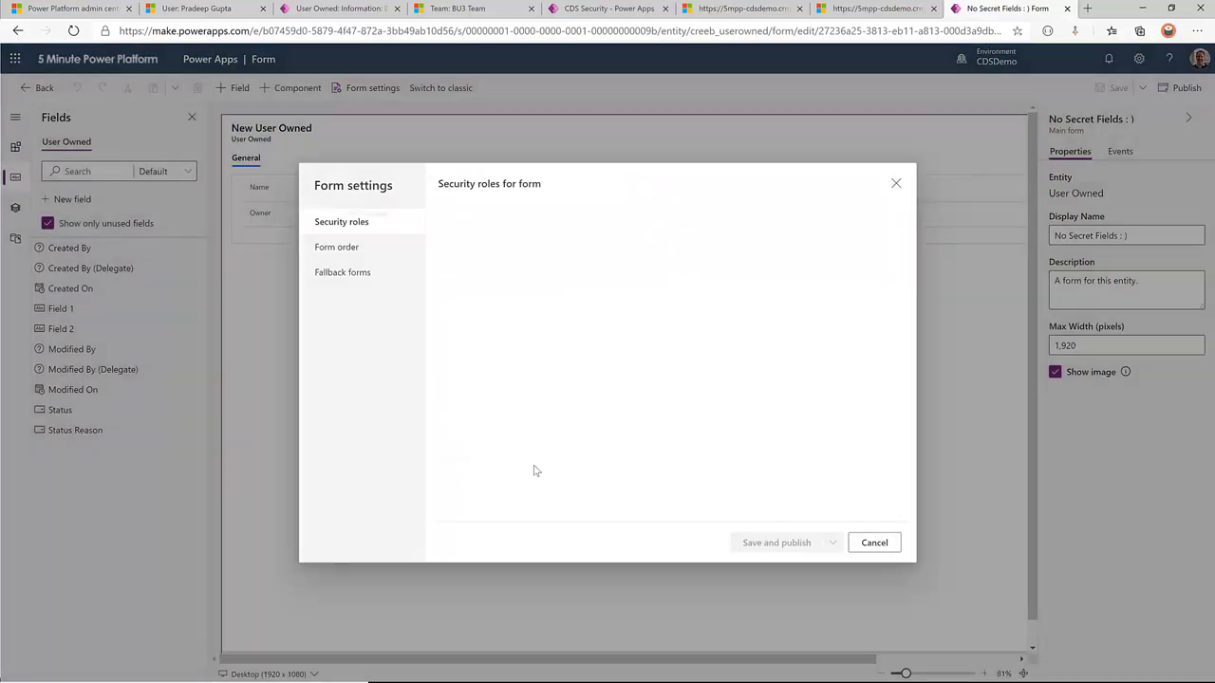
- Remove the Security App role from the User Owned entity's Information main form and publish the change
{"action": "left_click", "coordinate": [38, 87]}
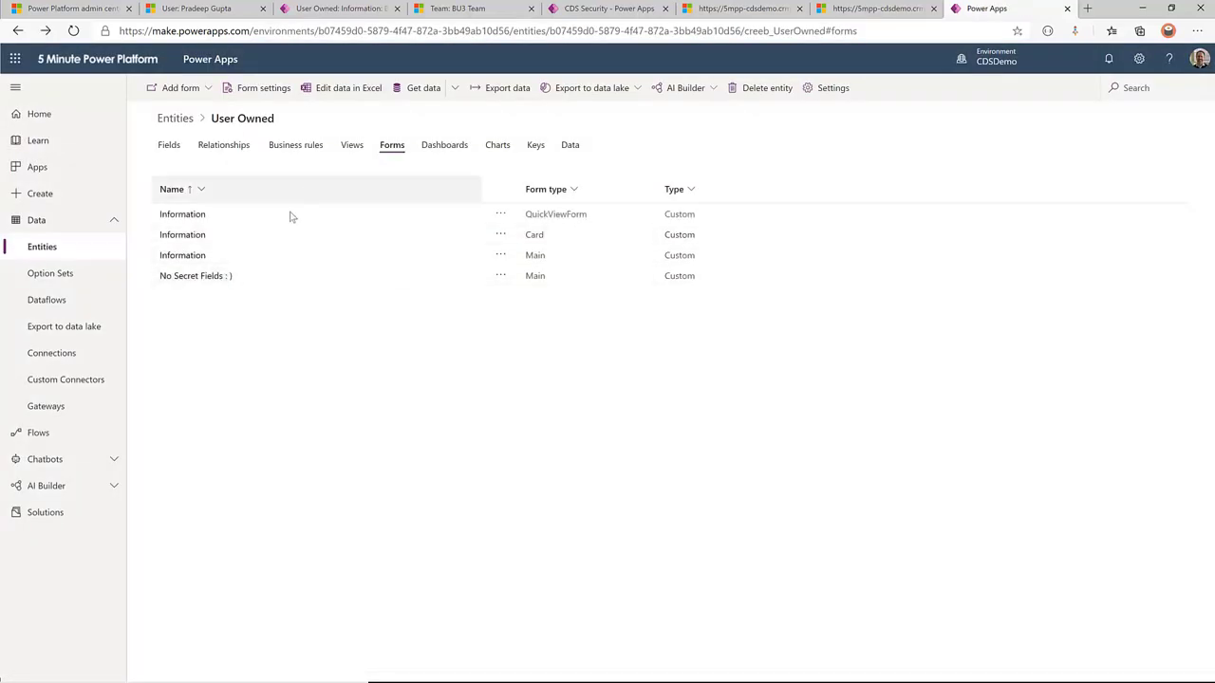
{"action": "left_click", "coordinate": [179, 259]}
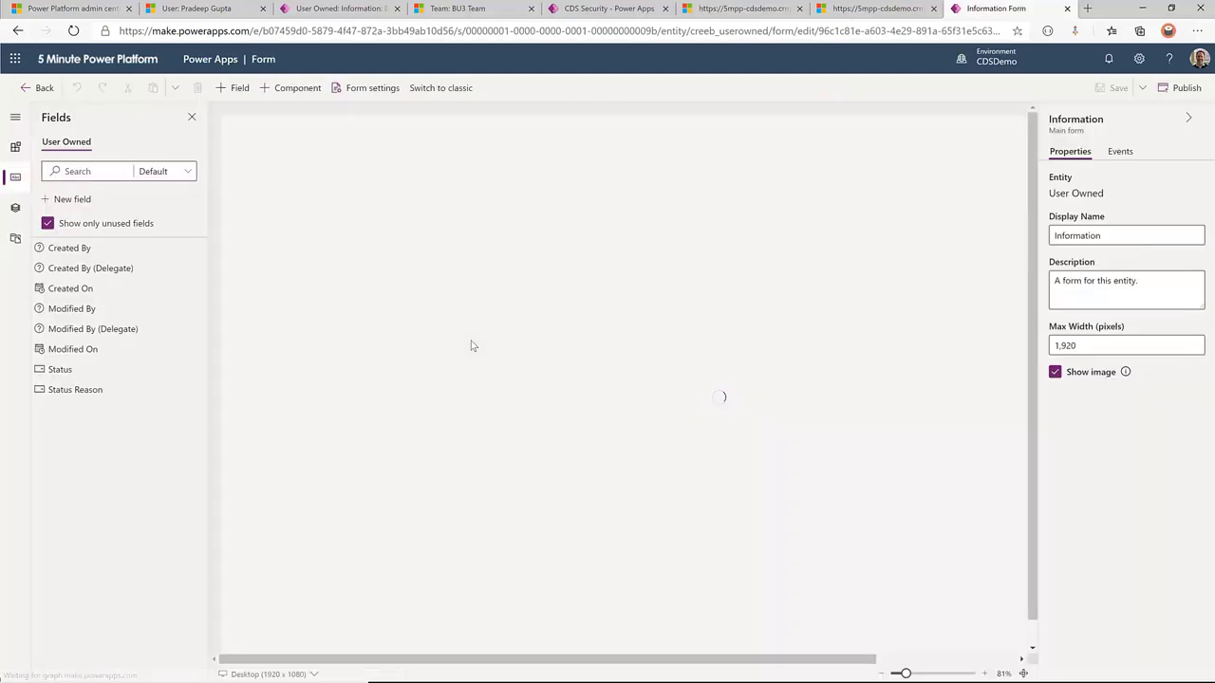
{"action": "left_click", "coordinate": [372, 87]}
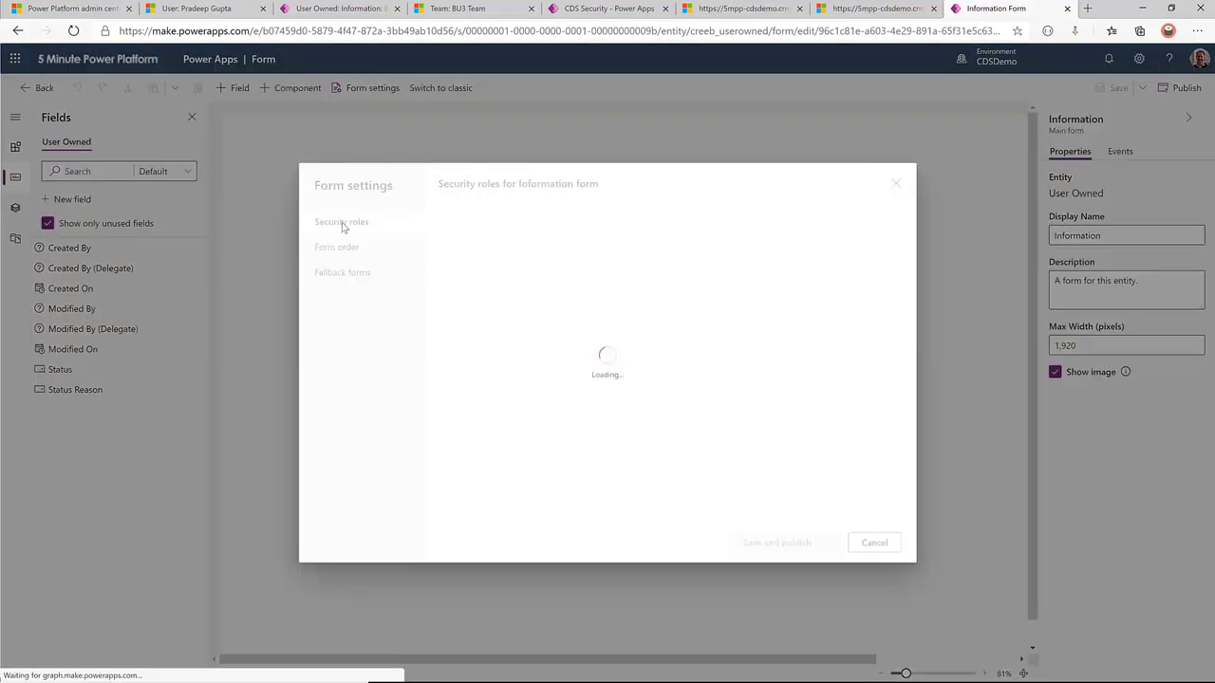
{"action": "scroll", "coordinate": [569, 422], "scroll_direction": "down", "scroll_amount": 10}
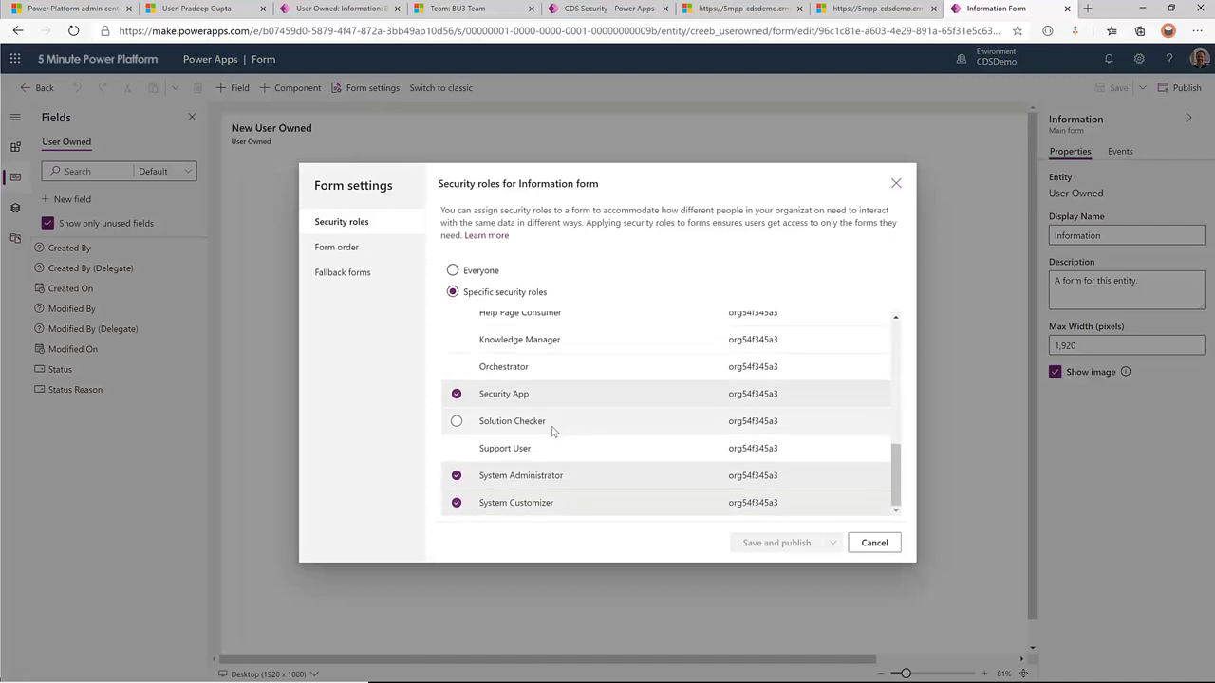
{"action": "left_click", "coordinate": [456, 394]}
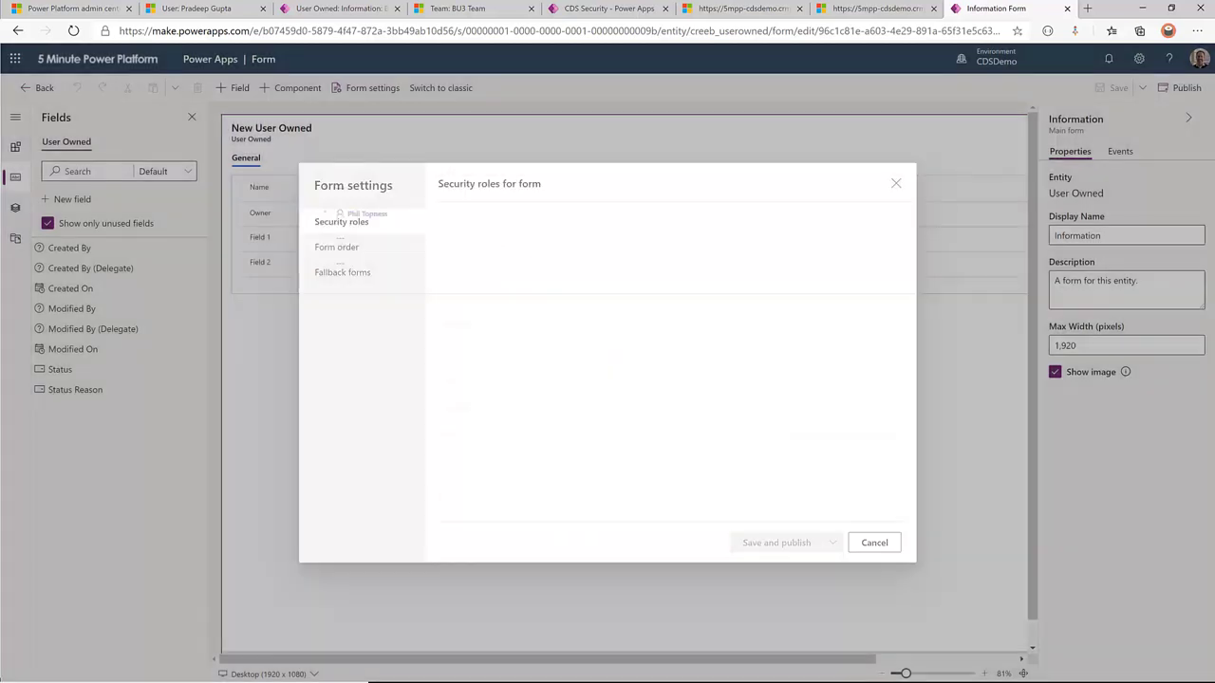
- Reload the test user's Security app and open the "BU2 owned - shared" record to check which form it uses
{"action": "key", "text": "alt+Tab"}
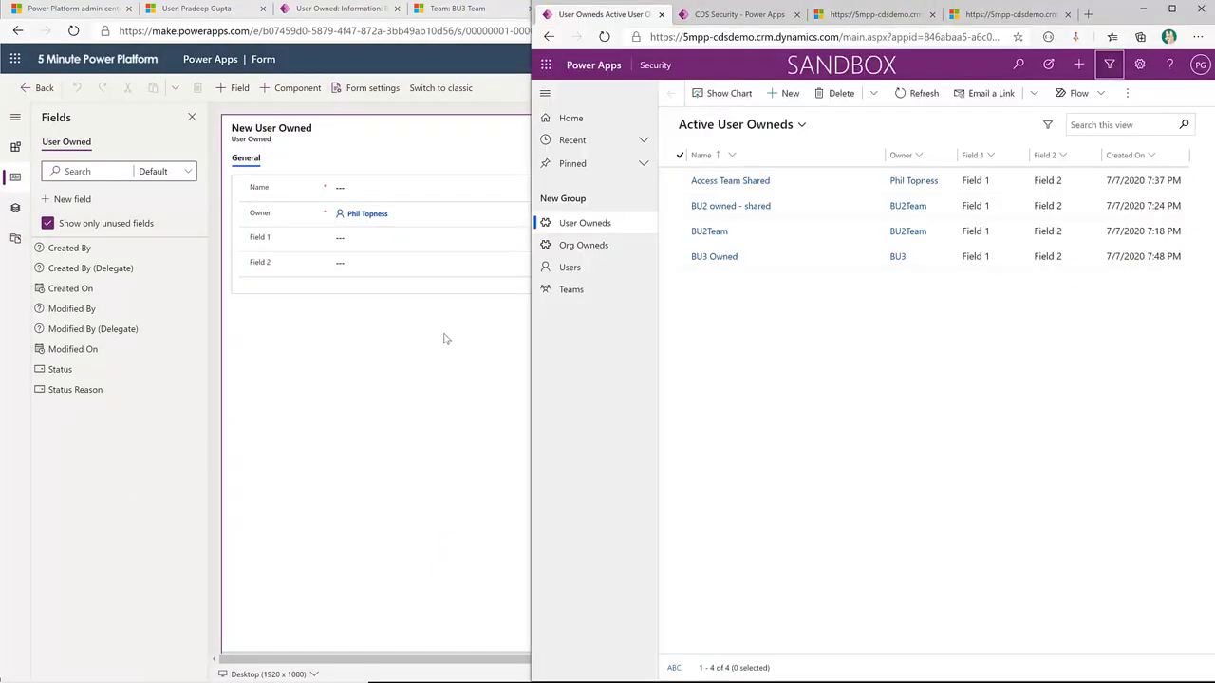
{"action": "left_click", "coordinate": [604, 38]}
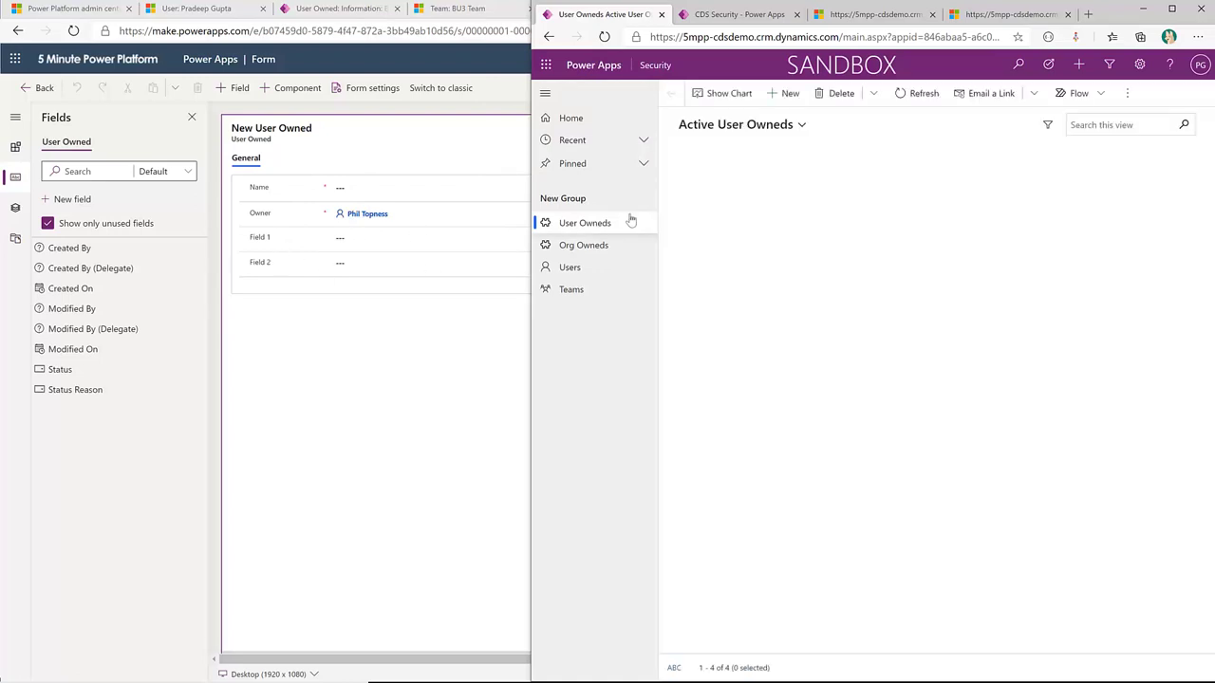
{"action": "left_click", "coordinate": [728, 204]}
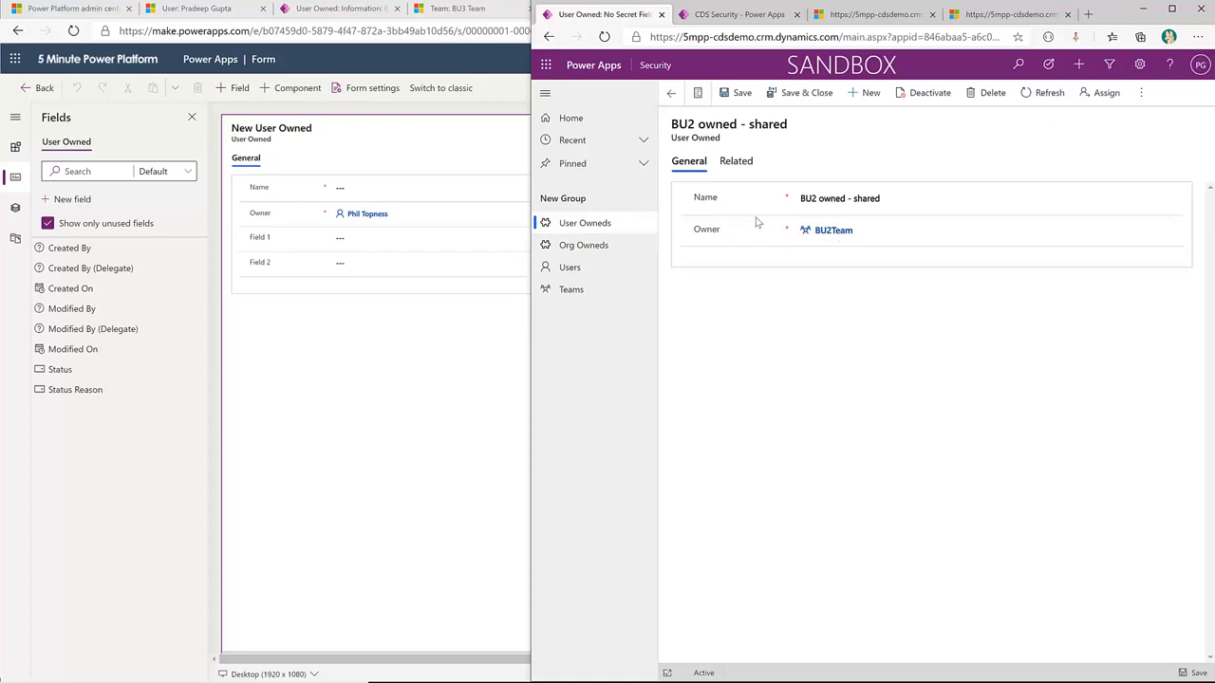
- Reload the creeb_userowneds Web API query in the test user's browser and highlight the creeb_field2 and creeb_field1 values of the BU2Team record
{"action": "left_click", "coordinate": [993, 23]}
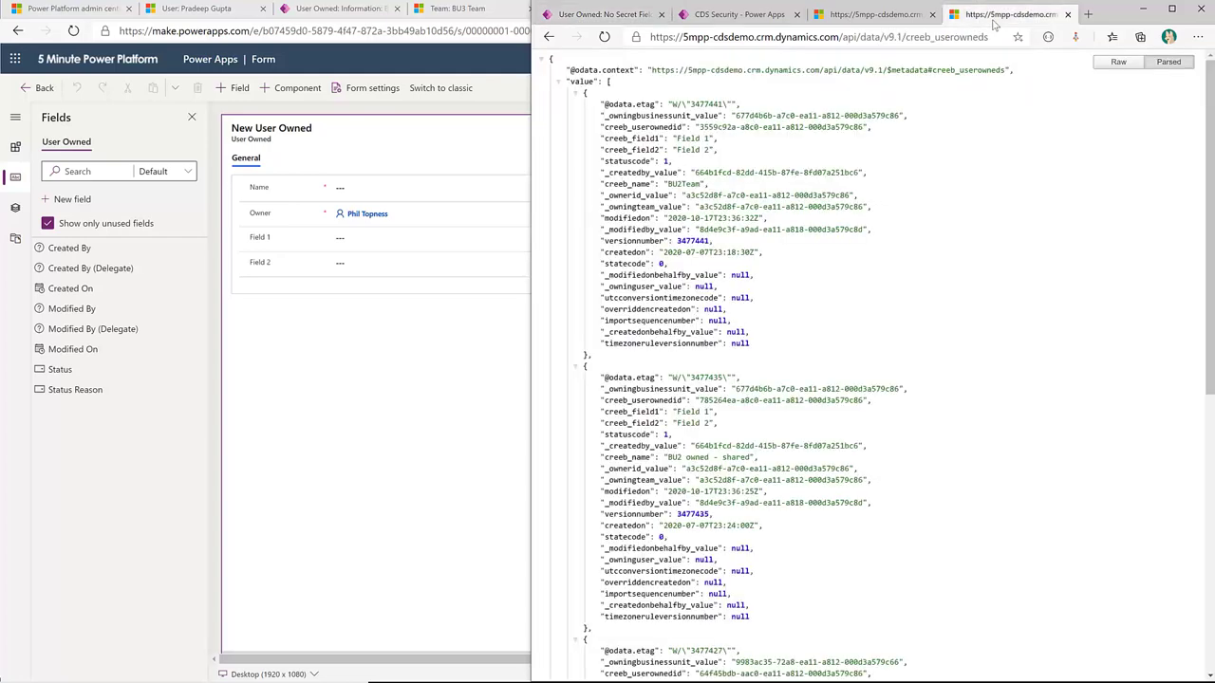
{"action": "left_click", "coordinate": [604, 36]}
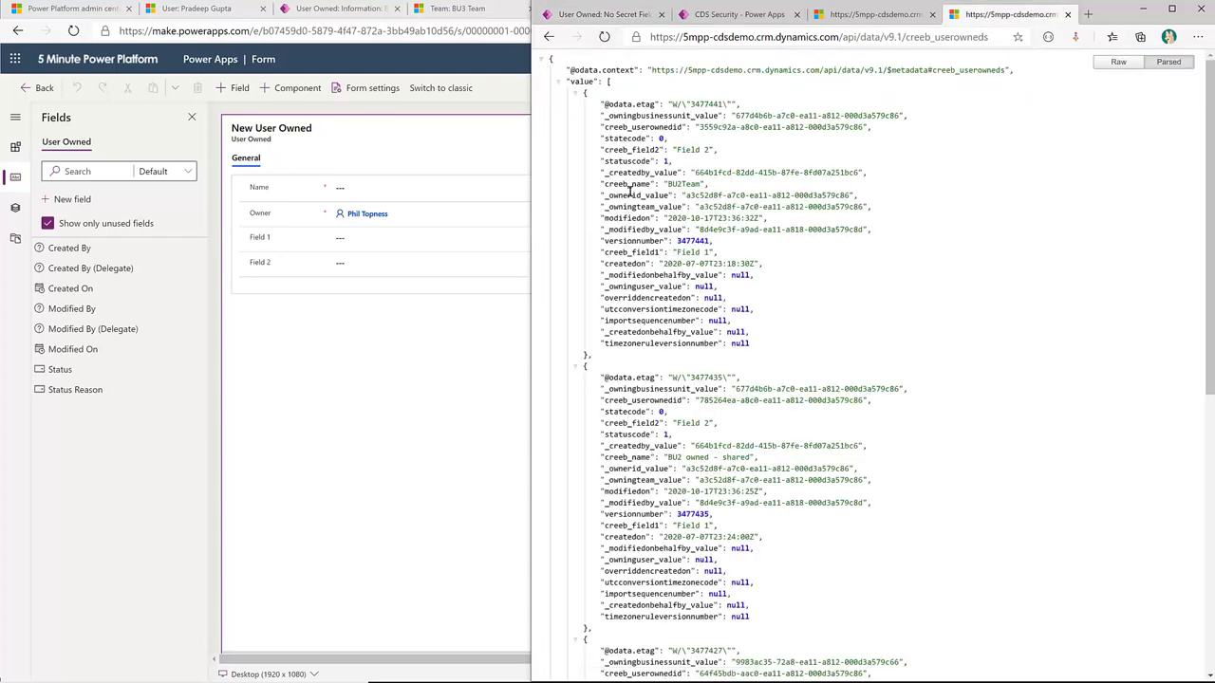
{"action": "left_click_drag", "start_coordinate": [603, 149], "coordinate": [712, 149]}
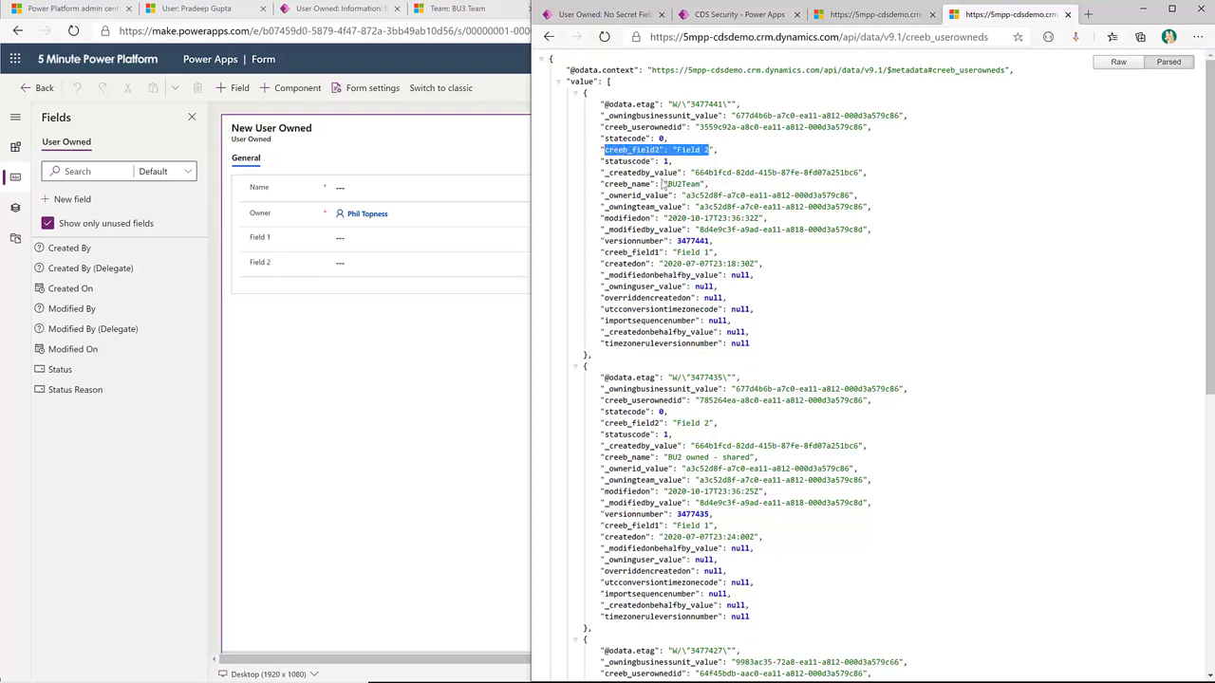
{"action": "left_click_drag", "start_coordinate": [603, 251], "coordinate": [710, 252]}
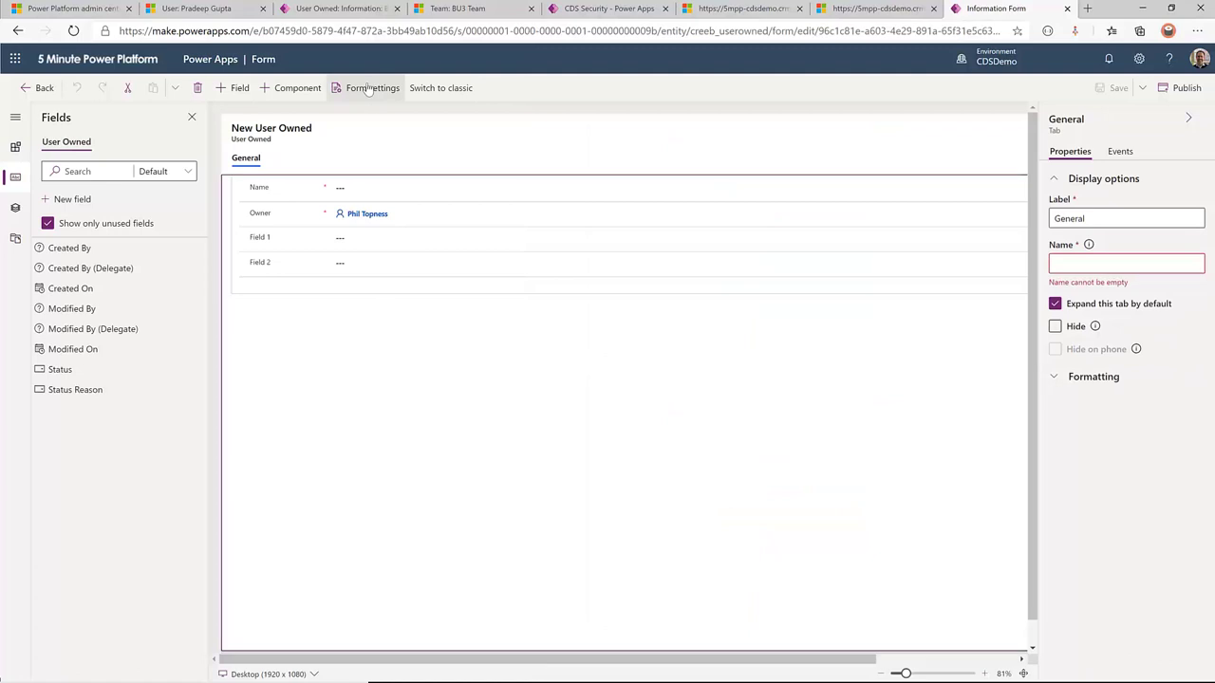
- Grant the Security App role access to the Information main form again, then save and publish
{"action": "left_click", "coordinate": [372, 88]}
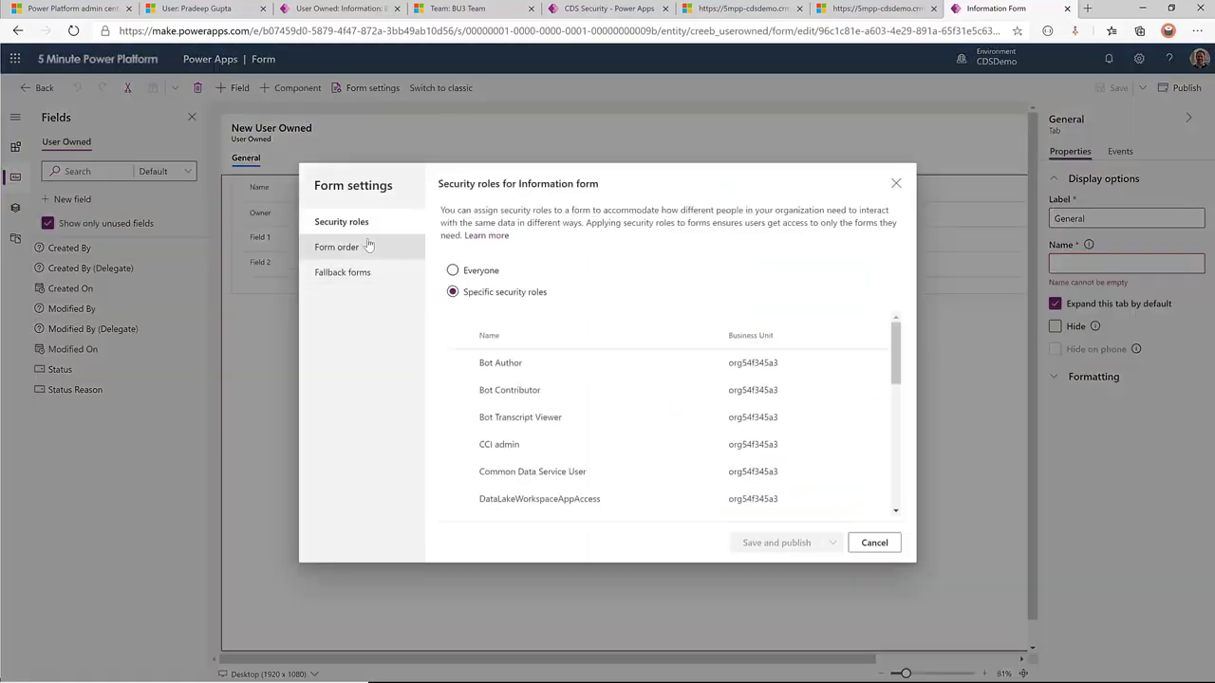
{"action": "scroll", "coordinate": [463, 399], "scroll_direction": "down", "scroll_amount": 5}
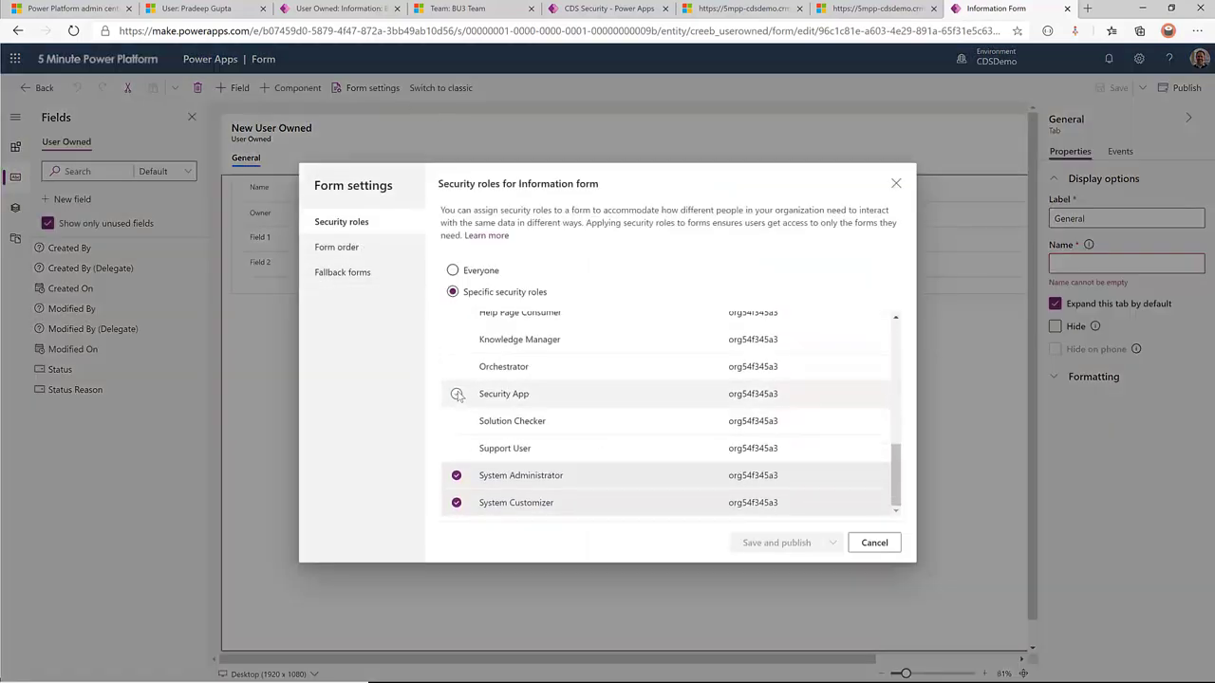
{"action": "left_click", "coordinate": [457, 394]}
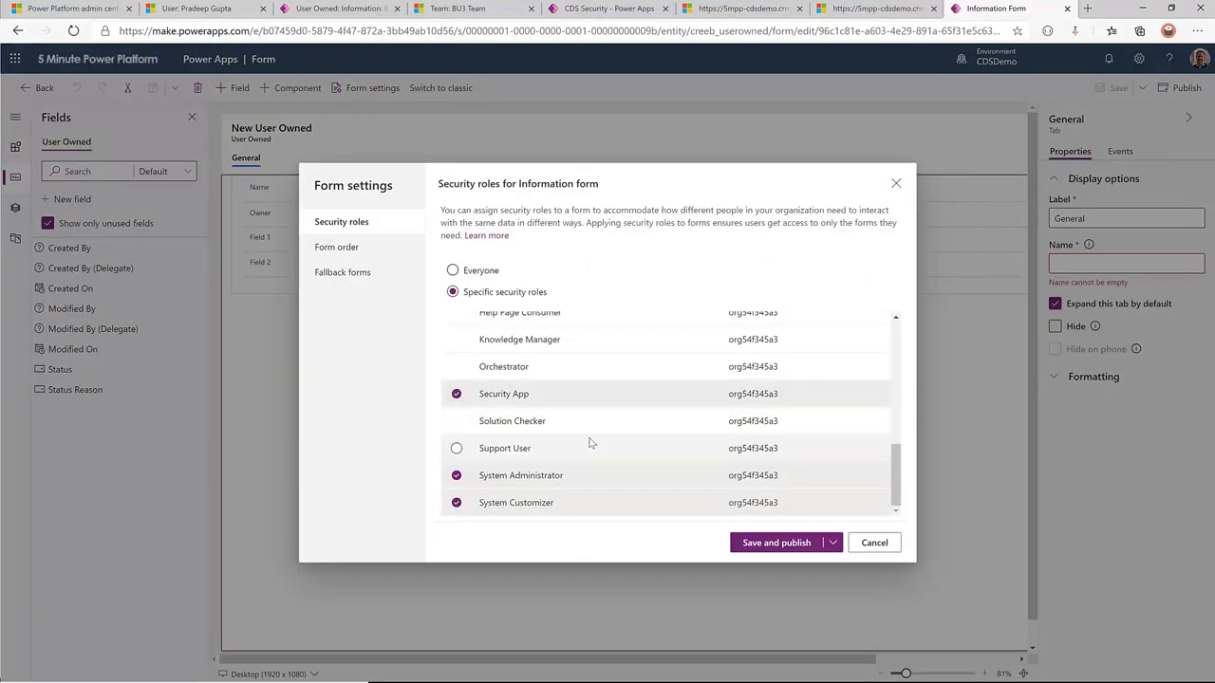
{"action": "left_click", "coordinate": [797, 543]}
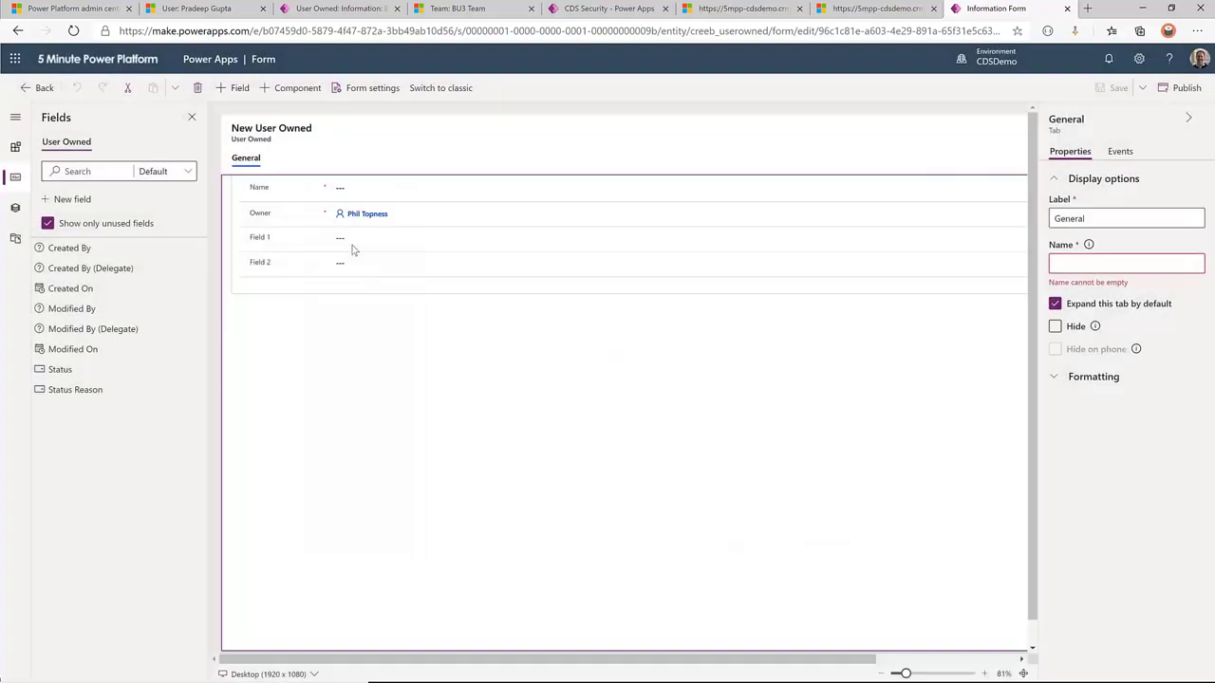
- Make "No Secret Fields :)" the User Owned entity's only fallback form by enabling it and disabling Information, then save and publish
{"action": "left_click", "coordinate": [341, 232]}
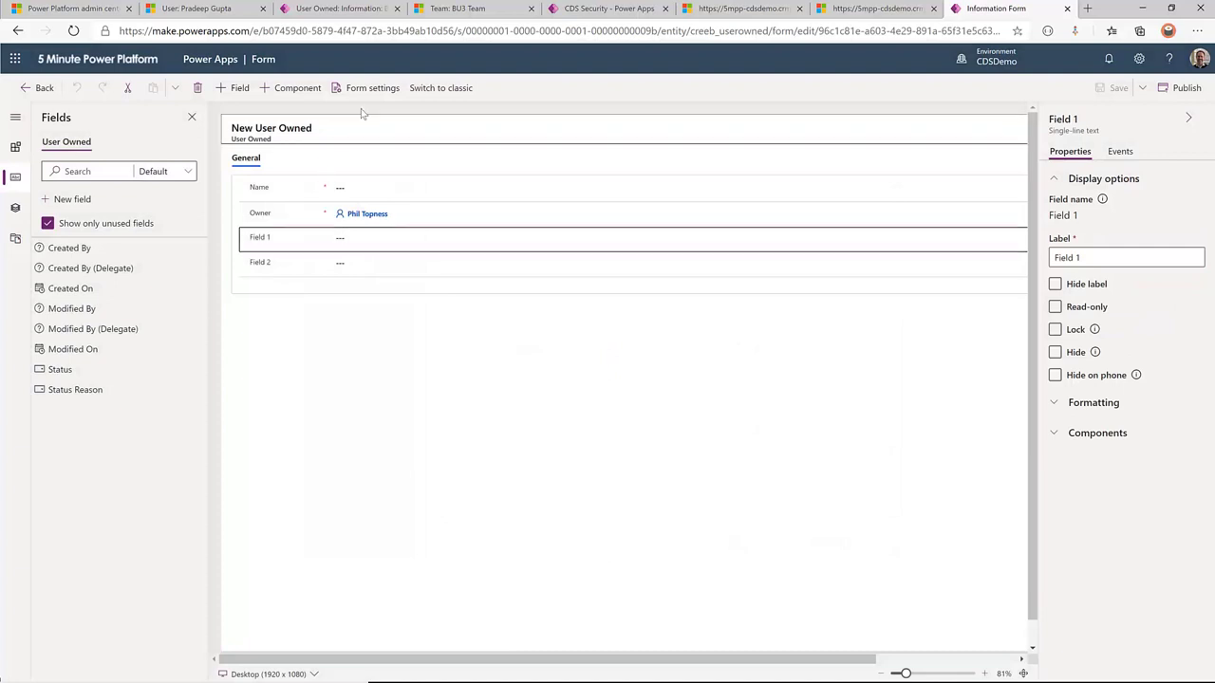
{"action": "left_click", "coordinate": [370, 88]}
{"action": "left_click", "coordinate": [337, 248]}
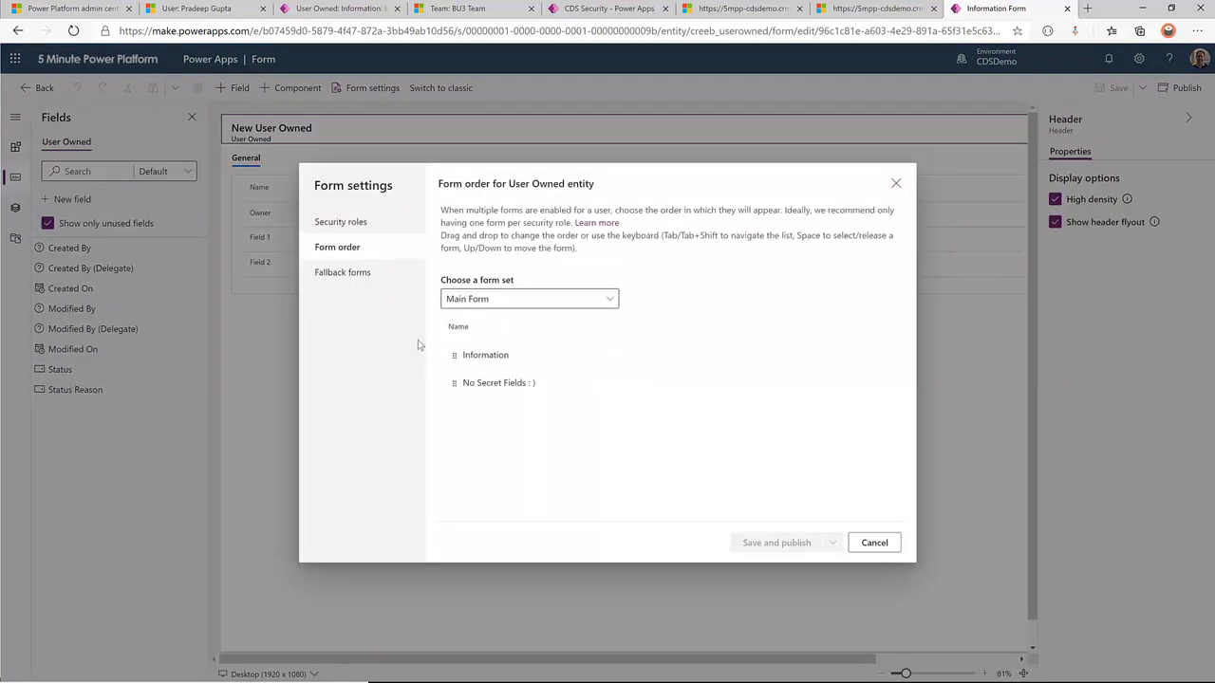
{"action": "left_click", "coordinate": [350, 274]}
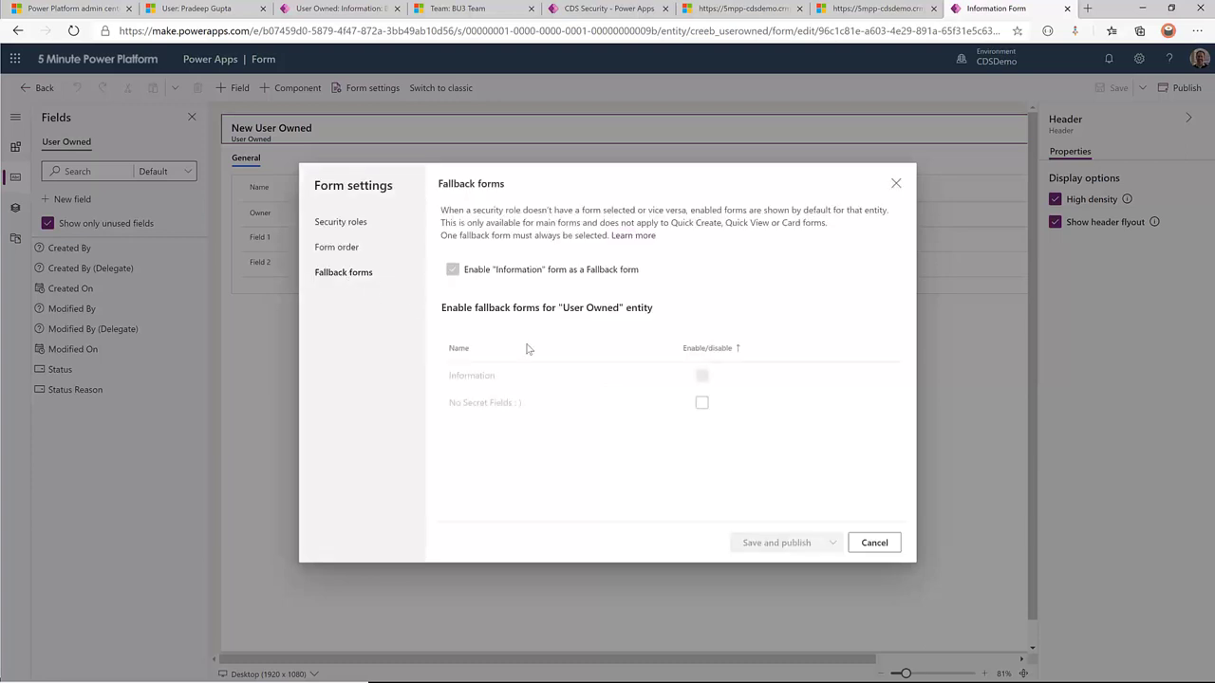
{"action": "left_click", "coordinate": [701, 403]}
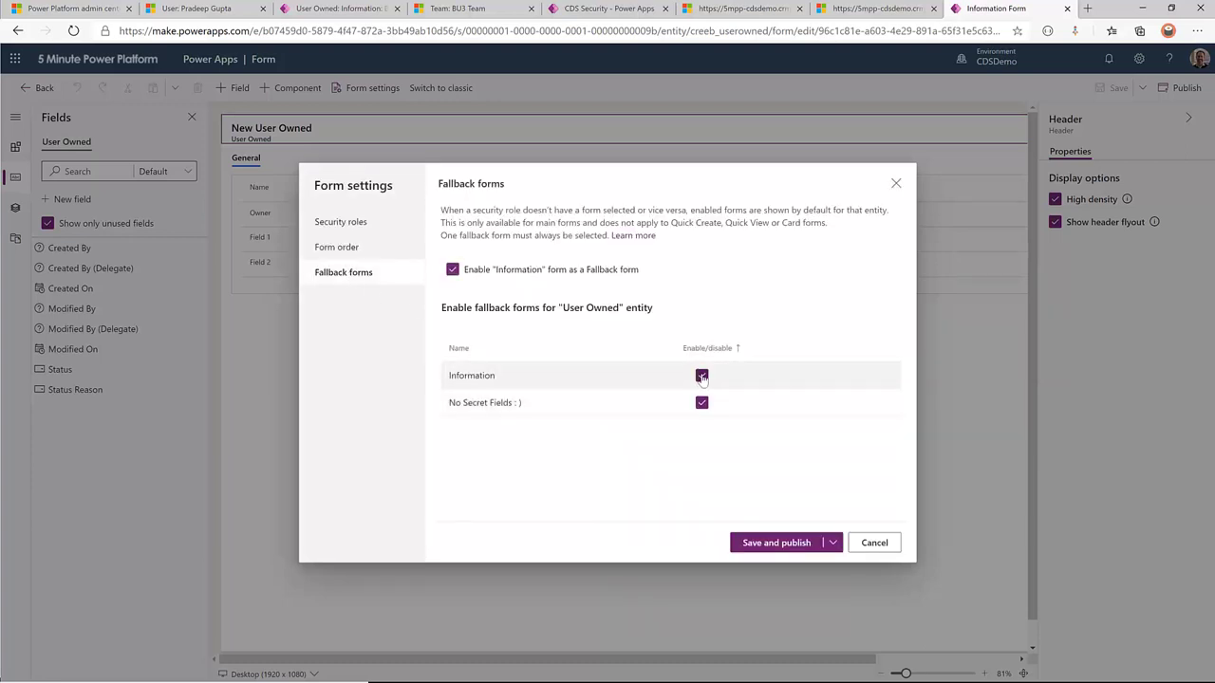
{"action": "left_click", "coordinate": [702, 376]}
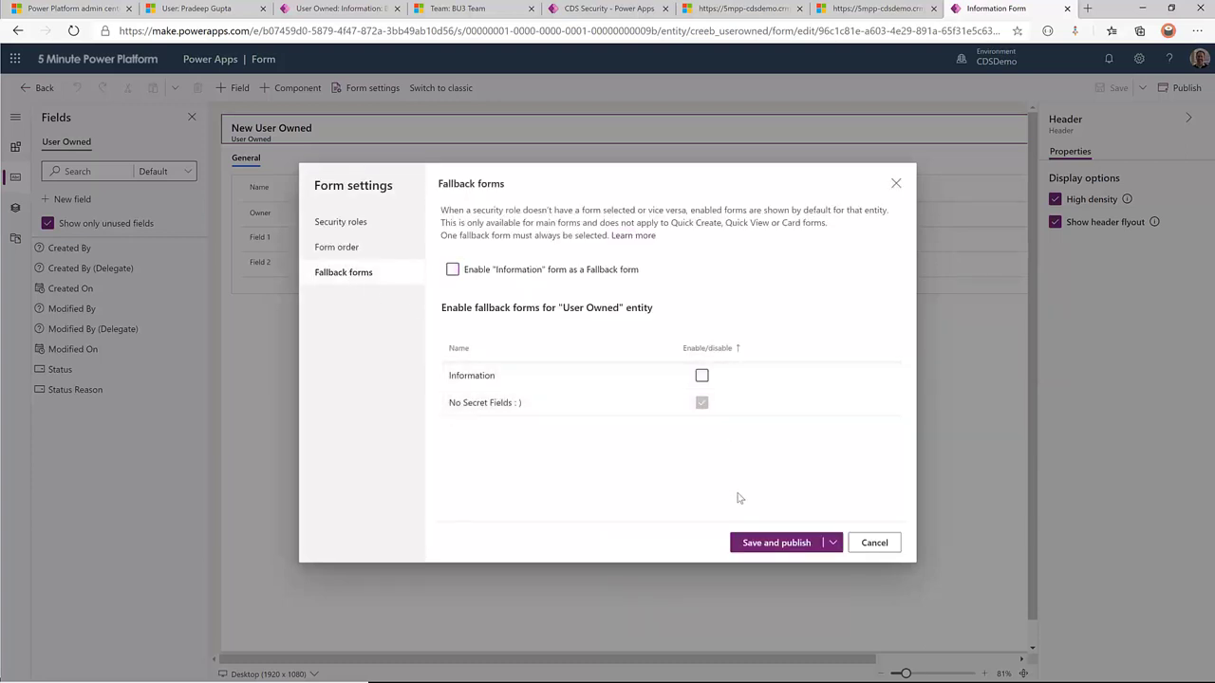
{"action": "left_click", "coordinate": [774, 544]}
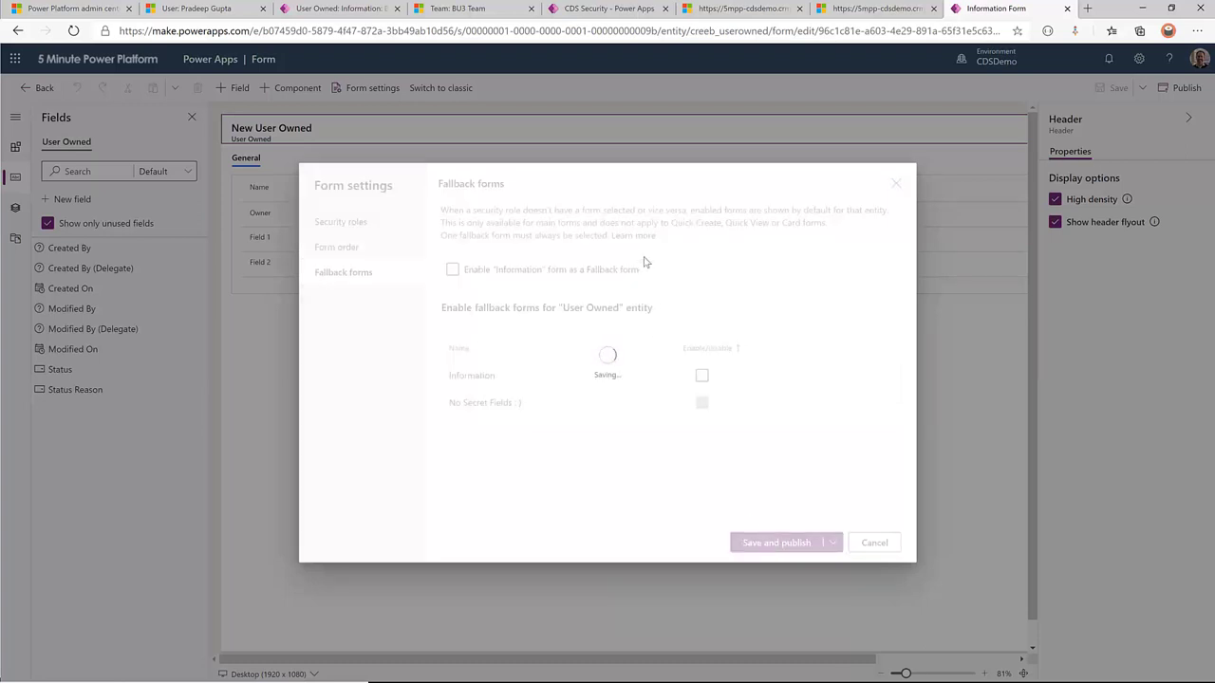
- Open the "Access Team Shared" record from User Owneds in the test user's Security app to check which form it uses
{"action": "key", "text": "alt+Tab"}
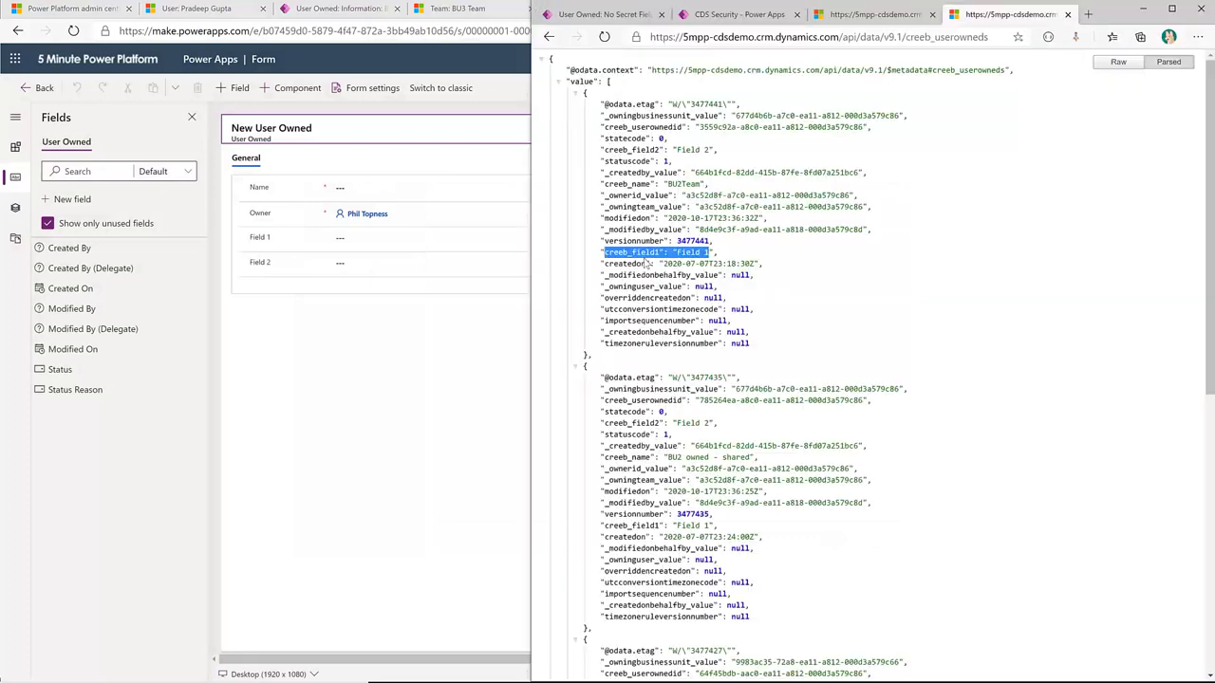
{"action": "left_click", "coordinate": [736, 14]}
{"action": "left_click", "coordinate": [608, 14]}
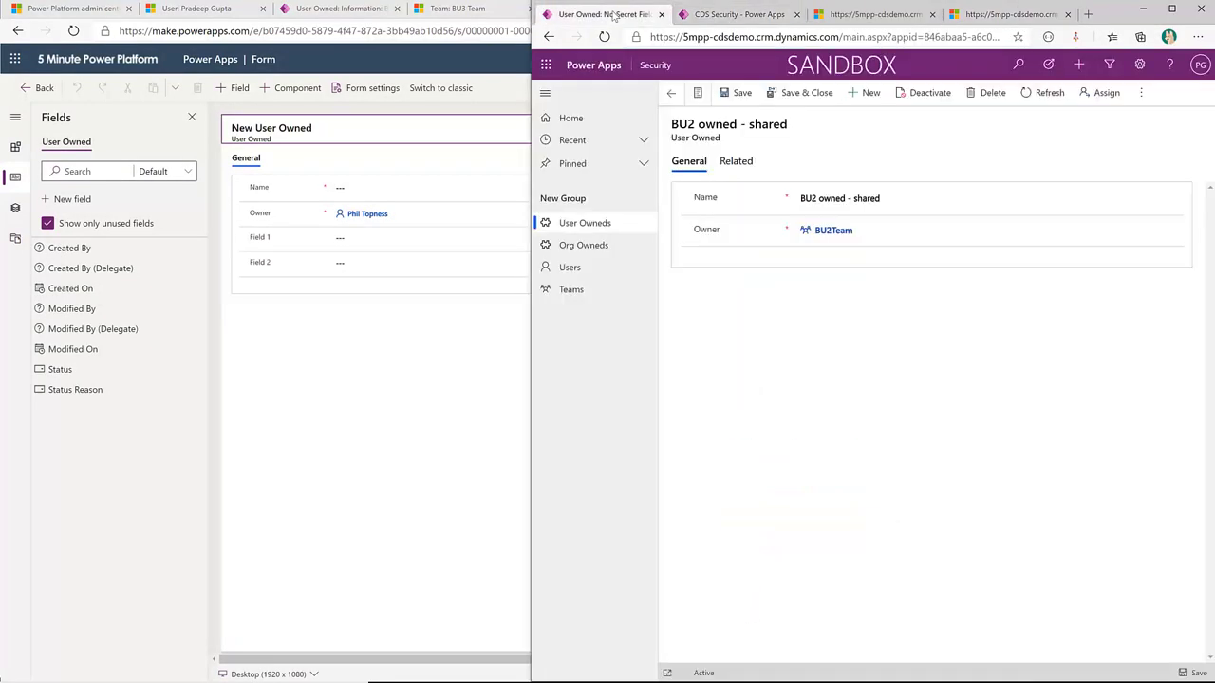
{"action": "left_click", "coordinate": [582, 223]}
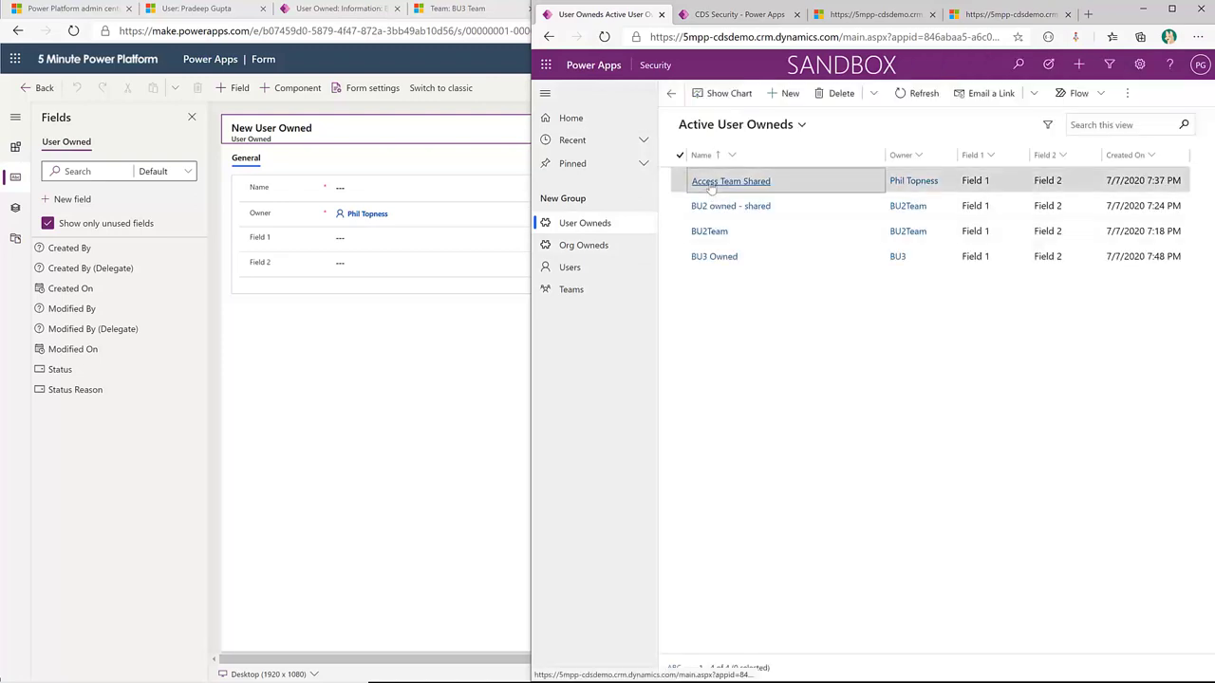
{"action": "left_click", "coordinate": [711, 183]}
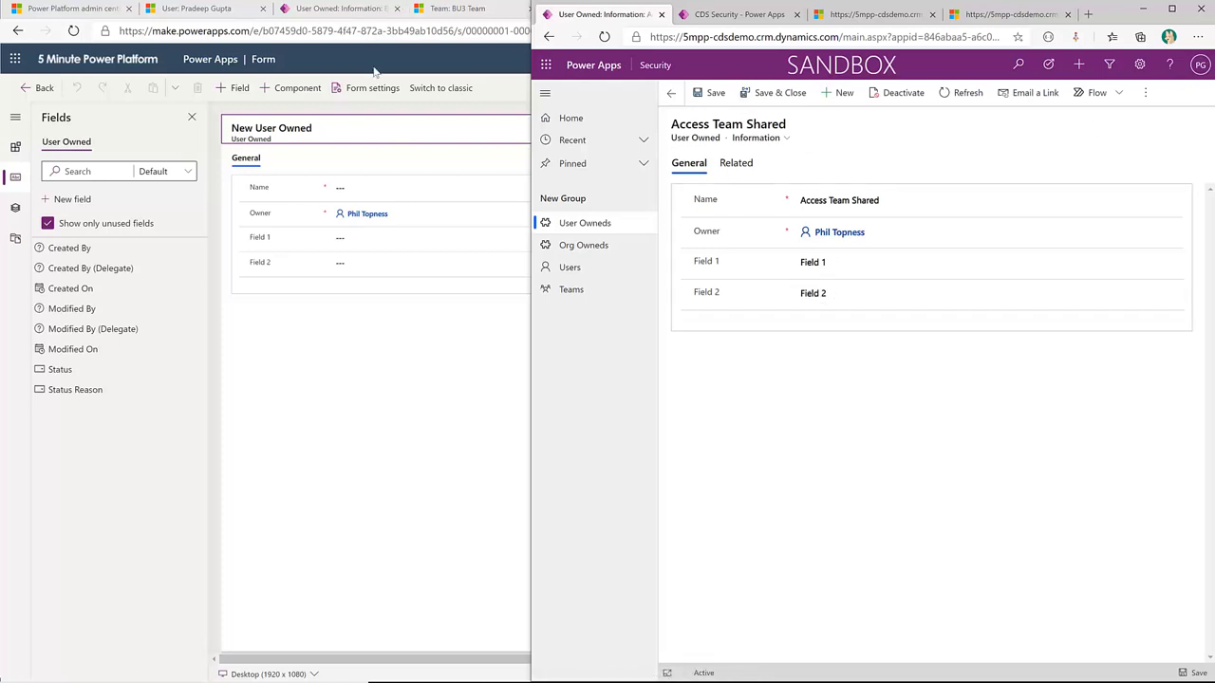
- In the admin browser's Security settings, create and save a field security profile named "Secret Field" and open its field permissions
{"action": "left_click", "coordinate": [414, 306]}
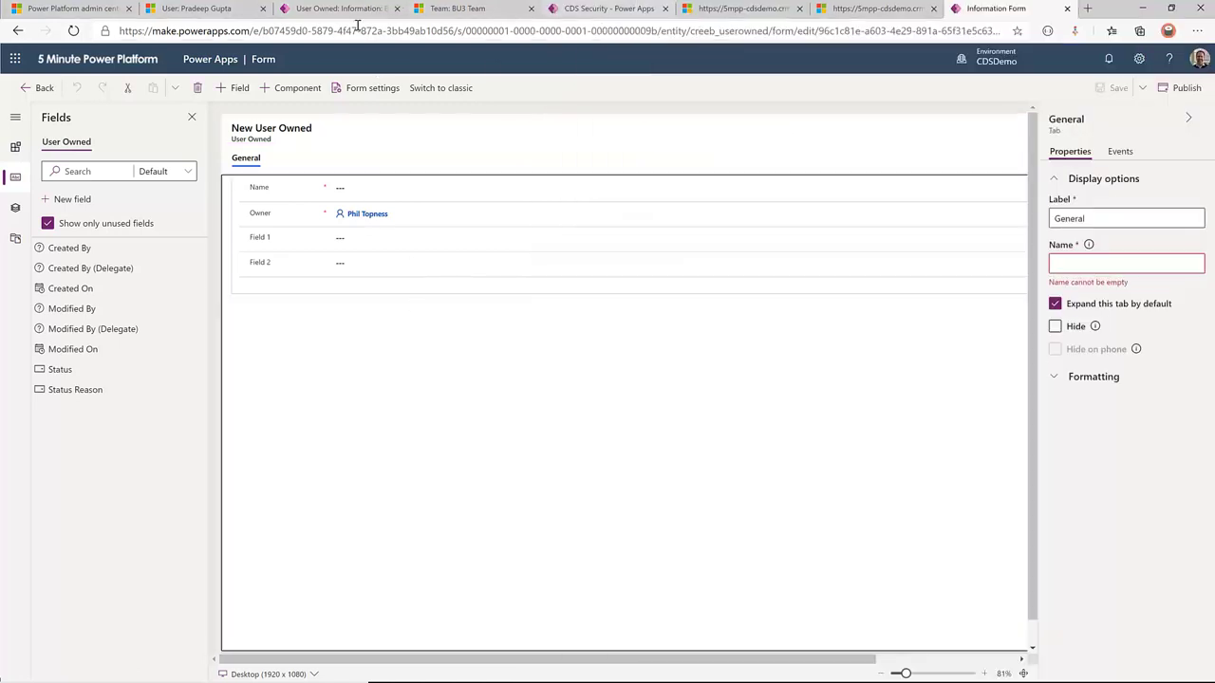
{"action": "left_click", "coordinate": [466, 8]}
{"action": "left_click", "coordinate": [234, 62]}
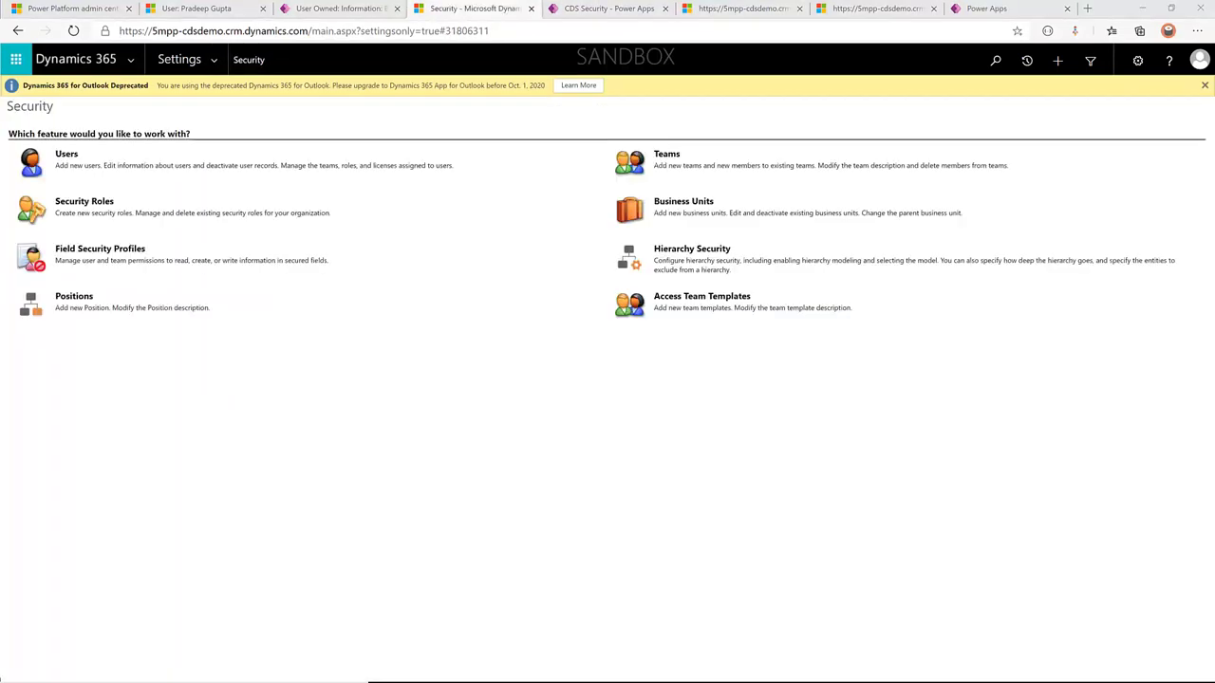
{"action": "left_click", "coordinate": [126, 251]}
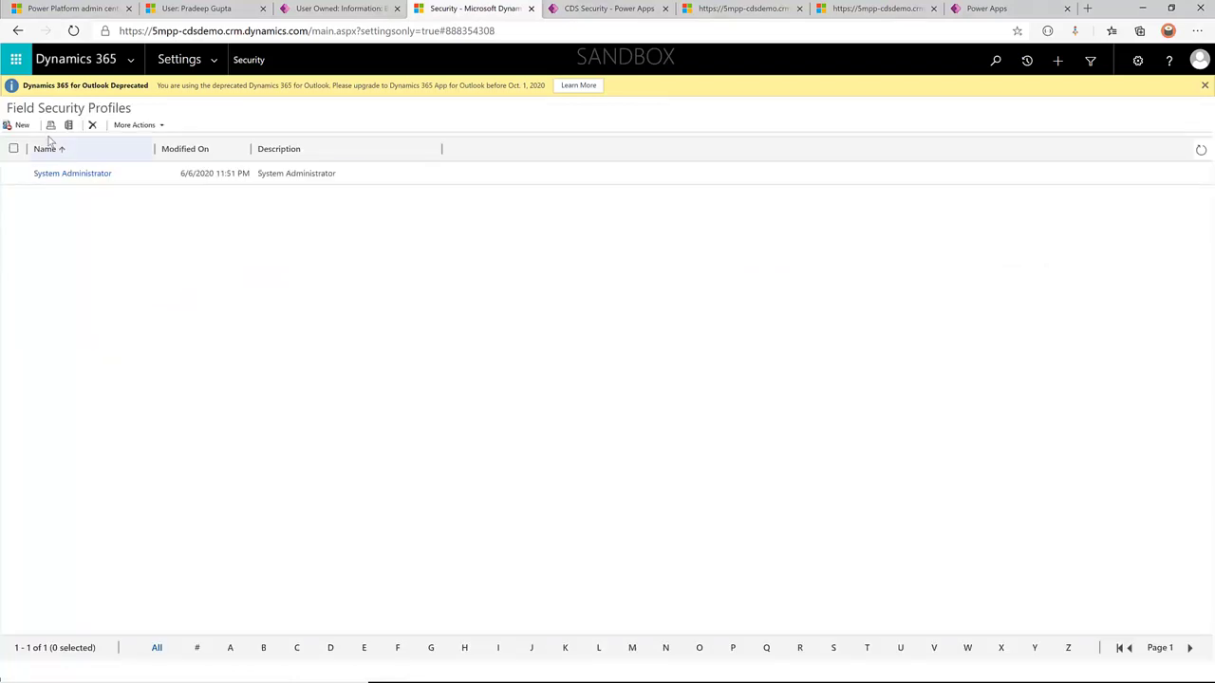
{"action": "left_click", "coordinate": [19, 124]}
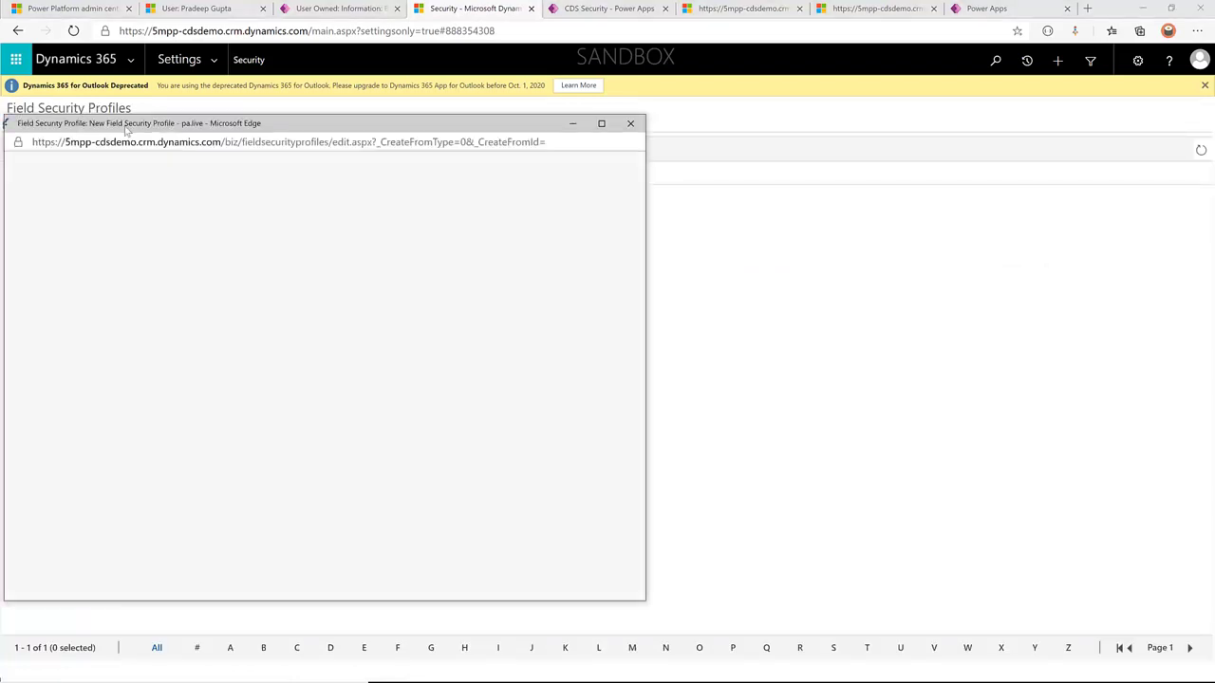
{"action": "type", "text": "Secret Field"}
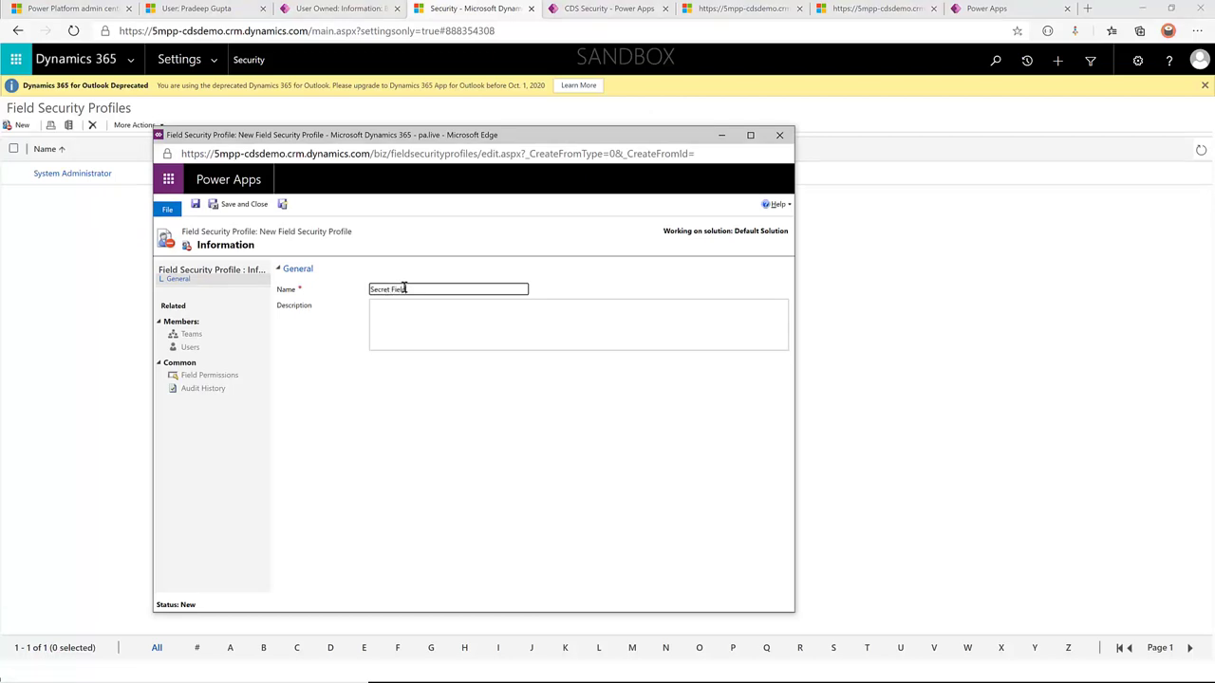
{"action": "left_click", "coordinate": [194, 205]}
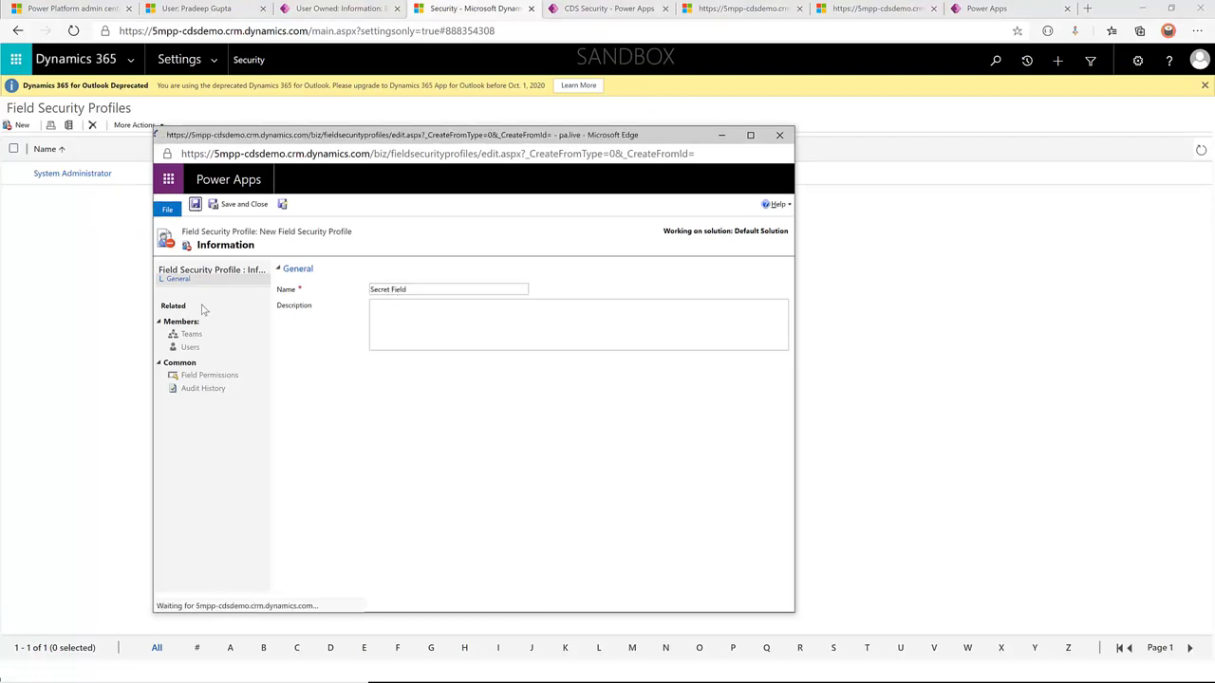
{"action": "left_click", "coordinate": [224, 376]}
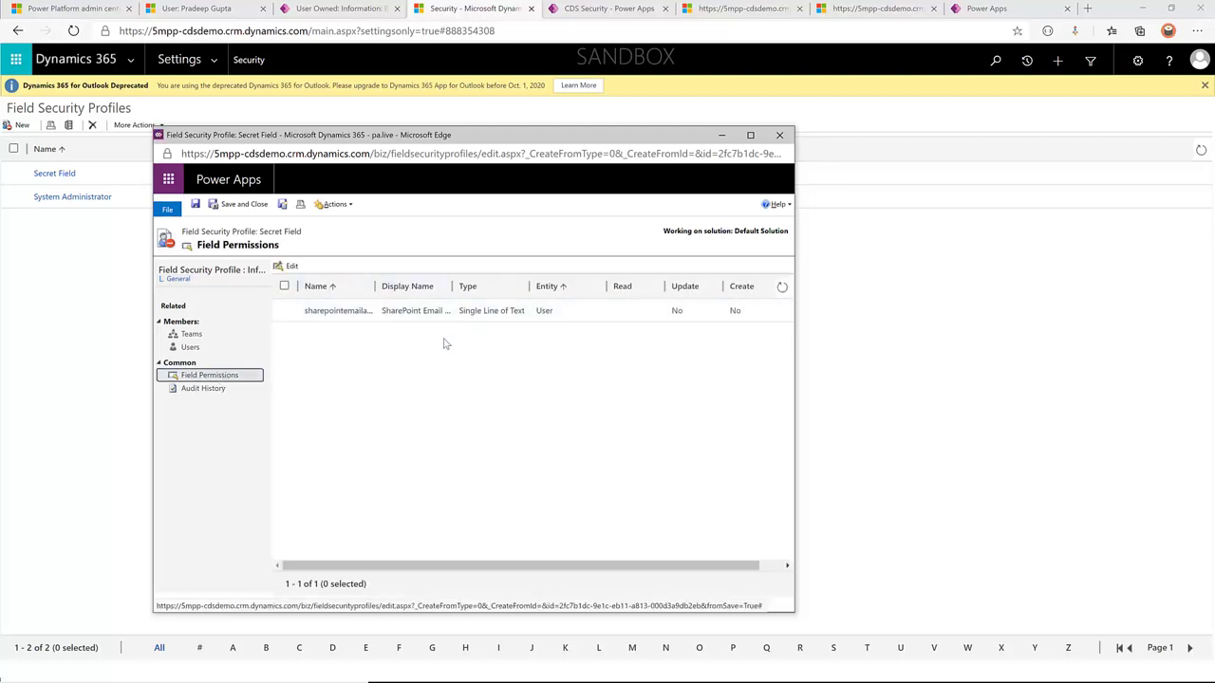
- Enable field security on Field 1 of the User Owned entity in Power Apps
{"action": "left_click", "coordinate": [974, 11]}
{"action": "scroll", "coordinate": [320, 358], "scroll_direction": "down", "scroll_amount": 3}
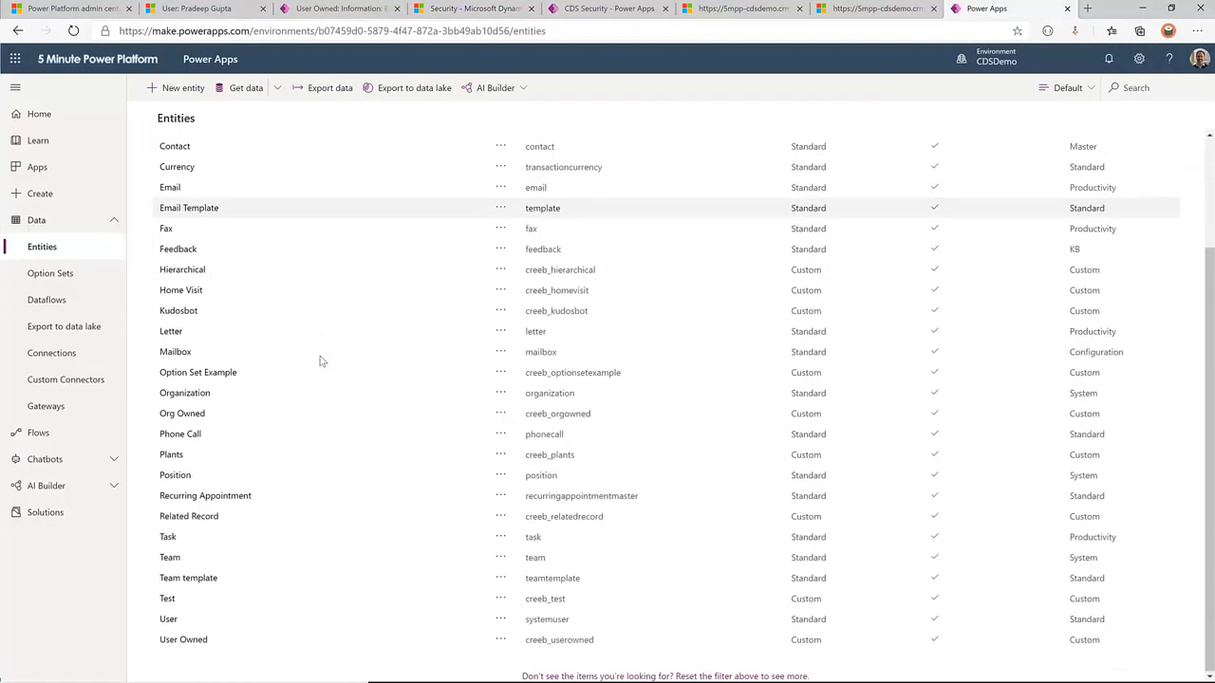
{"action": "left_click", "coordinate": [171, 642]}
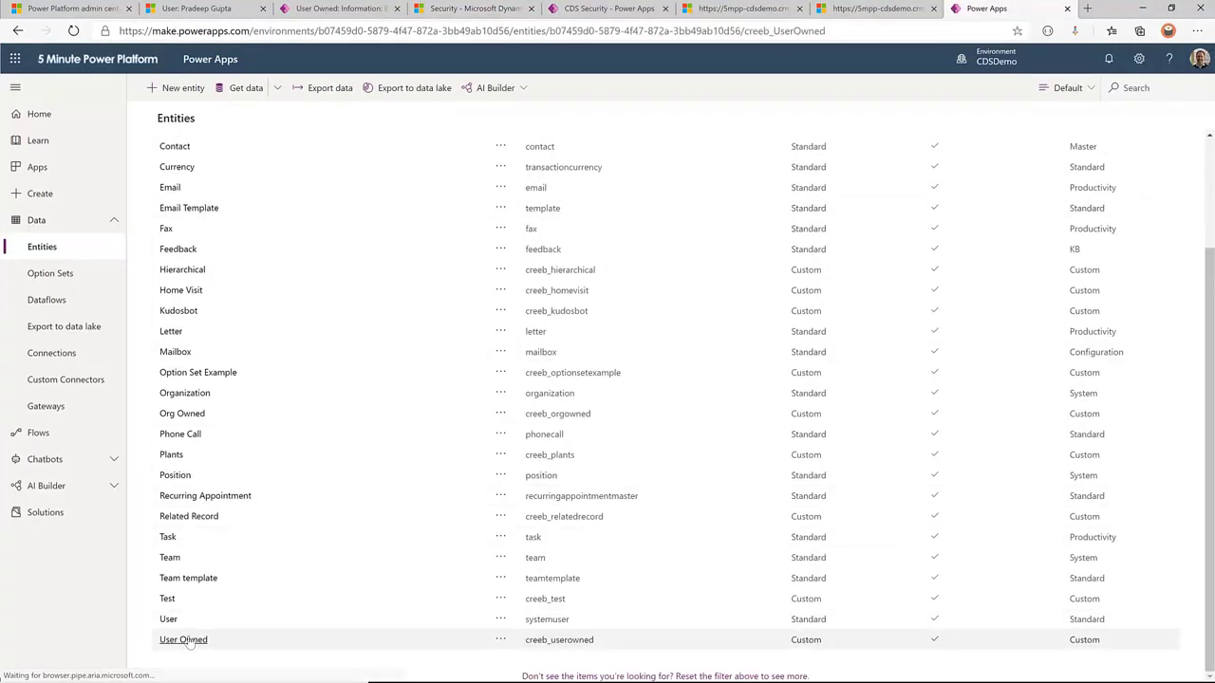
{"action": "left_click", "coordinate": [172, 279]}
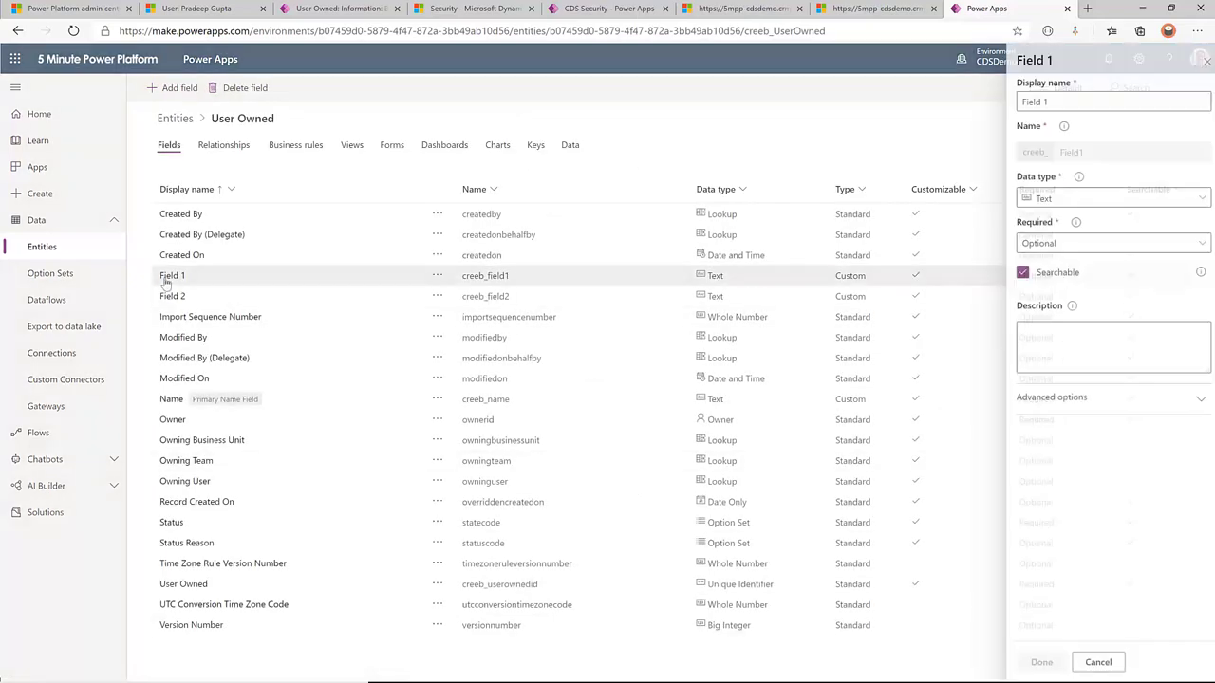
{"action": "left_click", "coordinate": [1075, 403]}
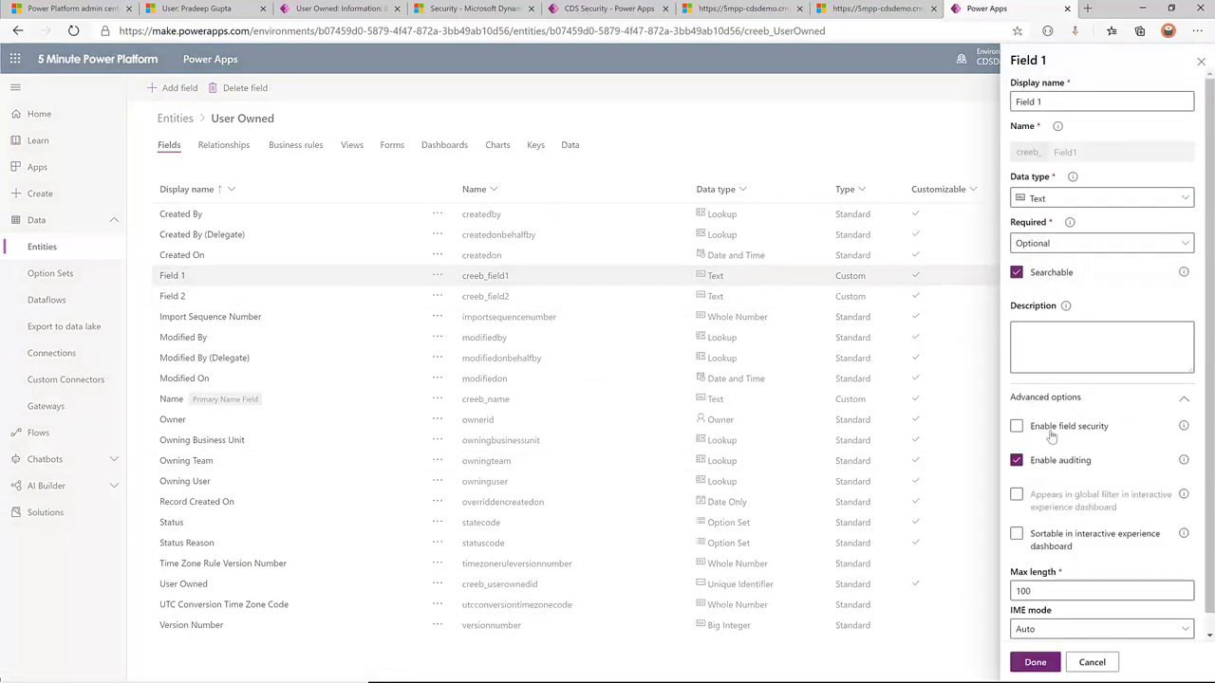
{"action": "left_click", "coordinate": [1017, 426]}
{"action": "left_click", "coordinate": [1033, 663]}
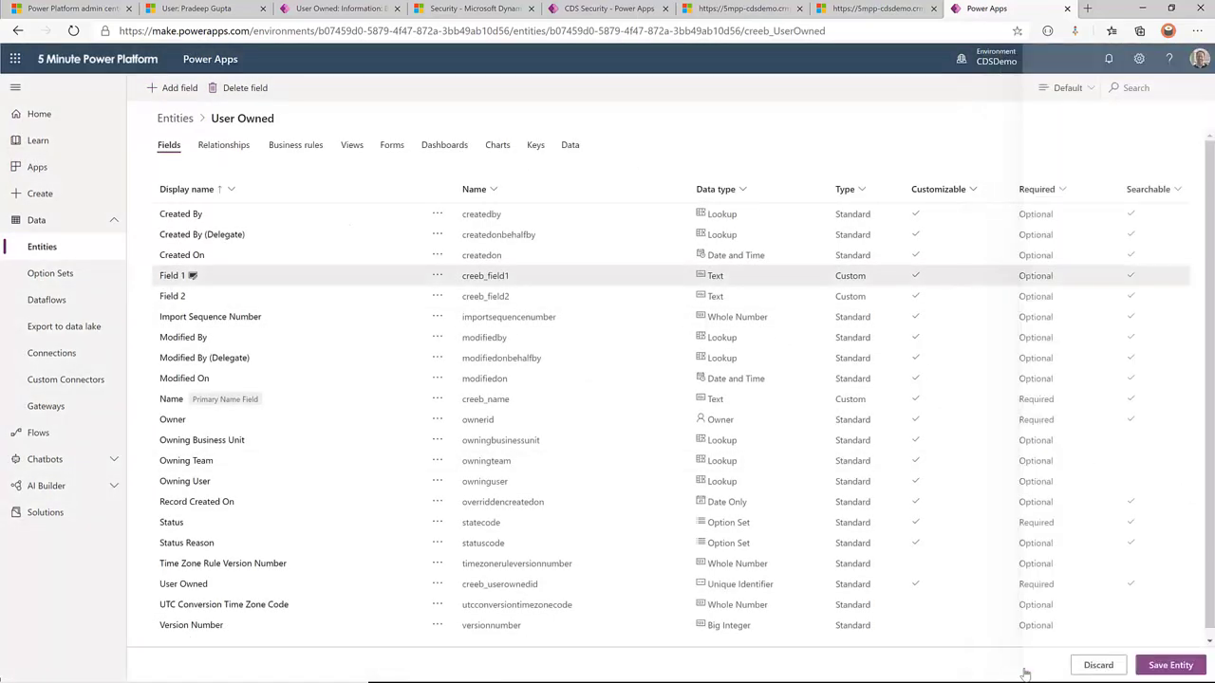
- Enable field security on Field 2 of the User Owned entity and save the entity
{"action": "left_click", "coordinate": [173, 297]}
{"action": "left_click", "coordinate": [1101, 400]}
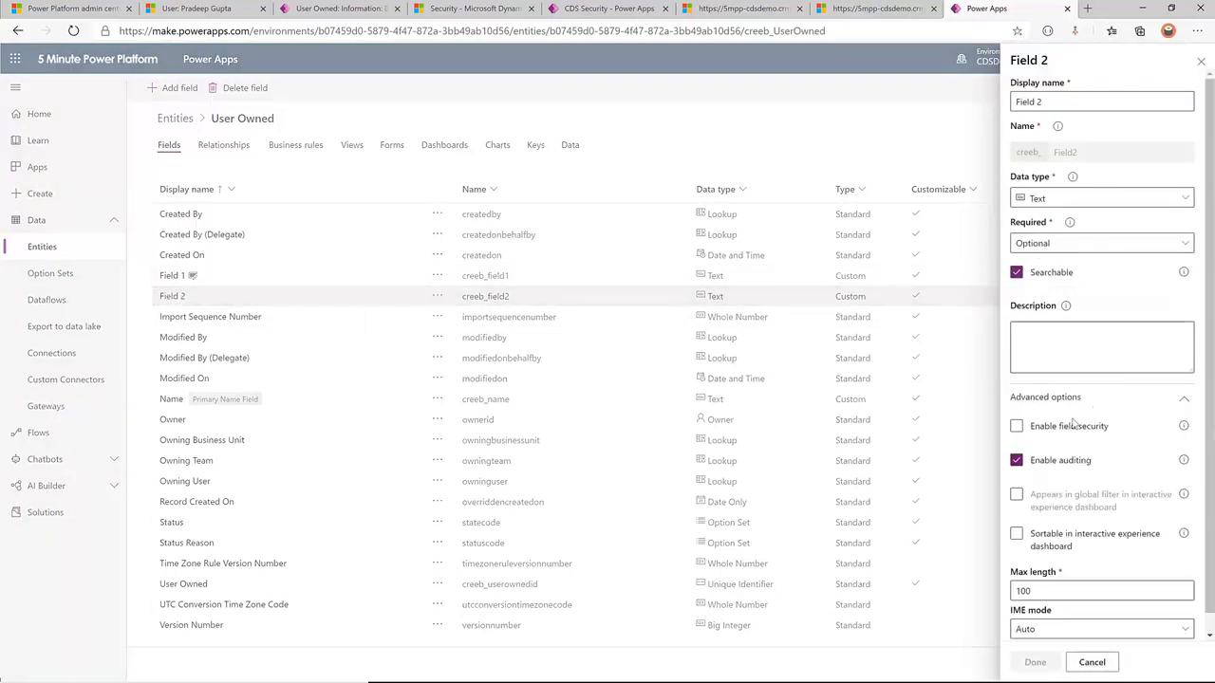
{"action": "left_click", "coordinate": [1017, 426]}
{"action": "left_click", "coordinate": [1029, 659]}
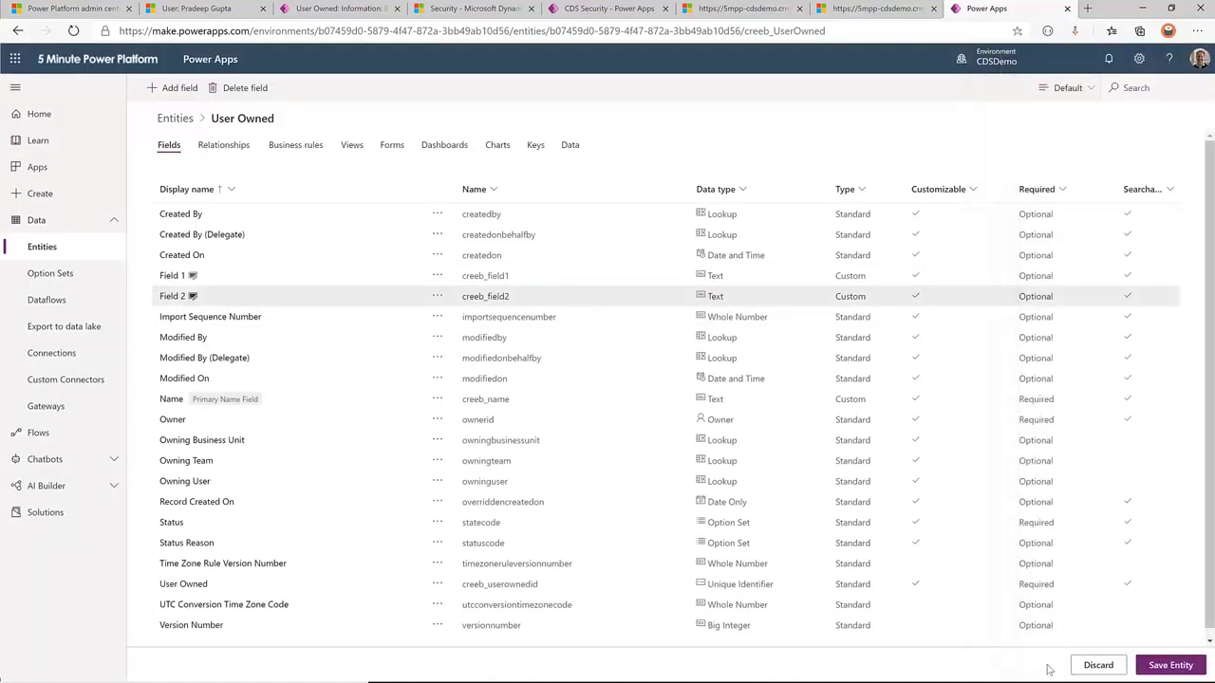
{"action": "left_click", "coordinate": [1185, 669]}
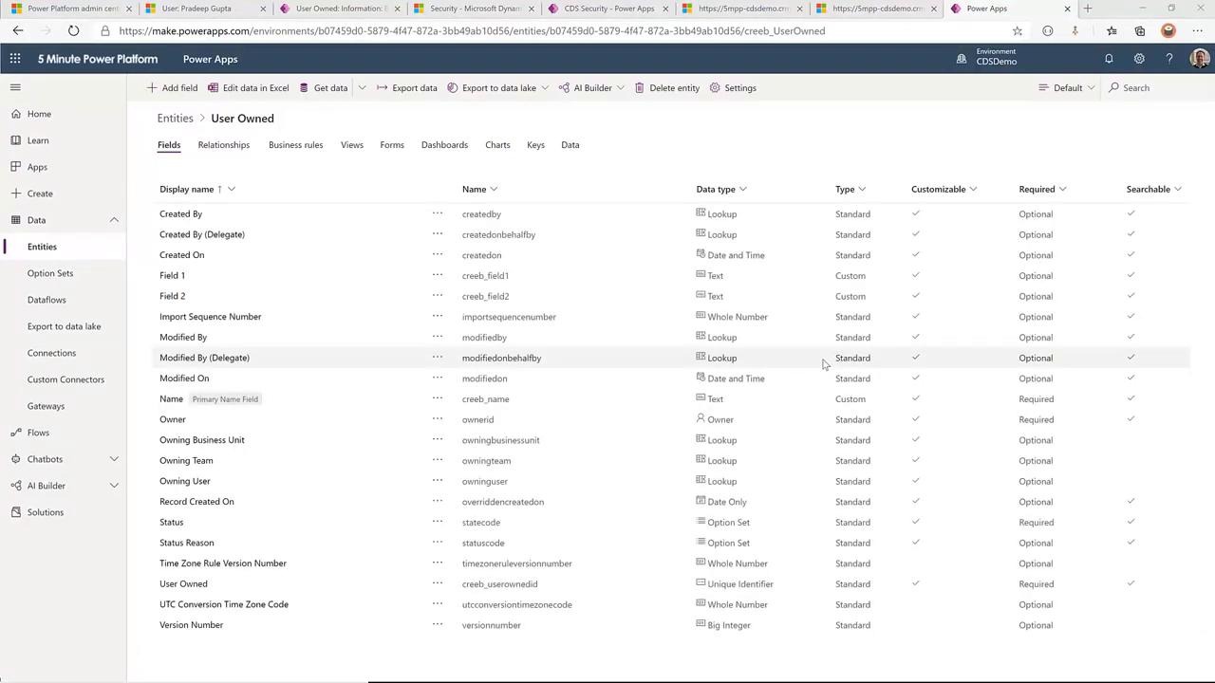
- Check Field 1 and Field 2 as the test user in the refreshed Security app, its "Access Team Shared" record and the refreshed CDS Security app
{"action": "key", "text": "alt+Tab"}
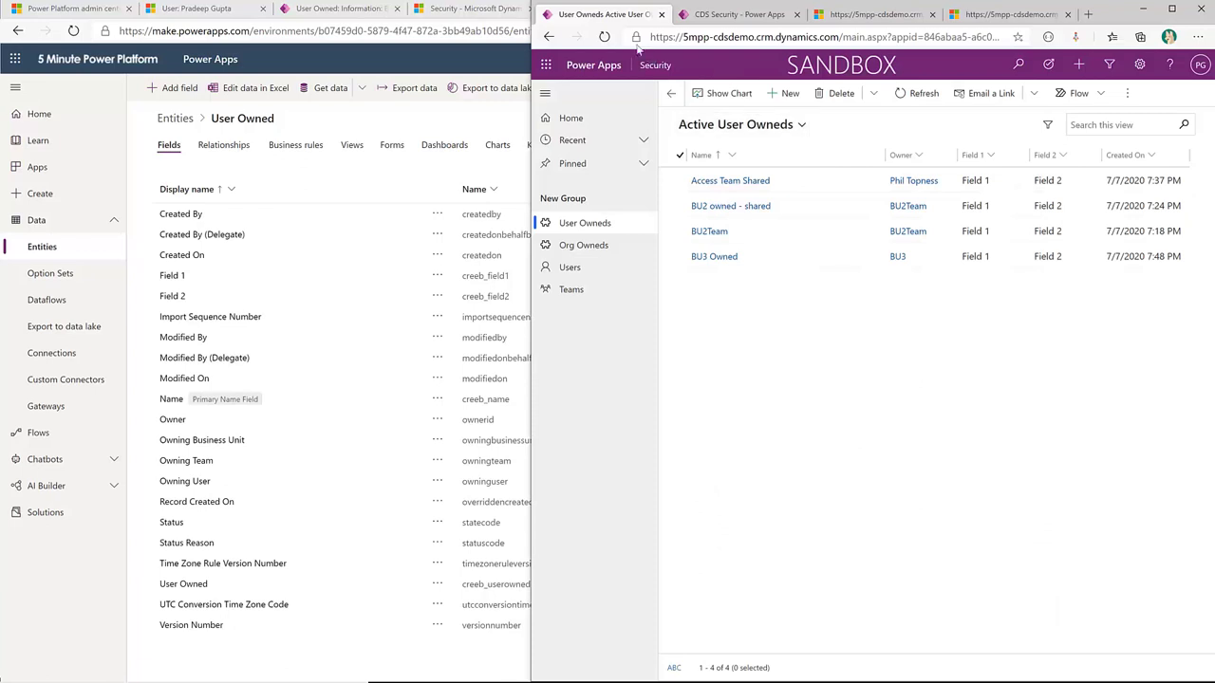
{"action": "left_click", "coordinate": [919, 93]}
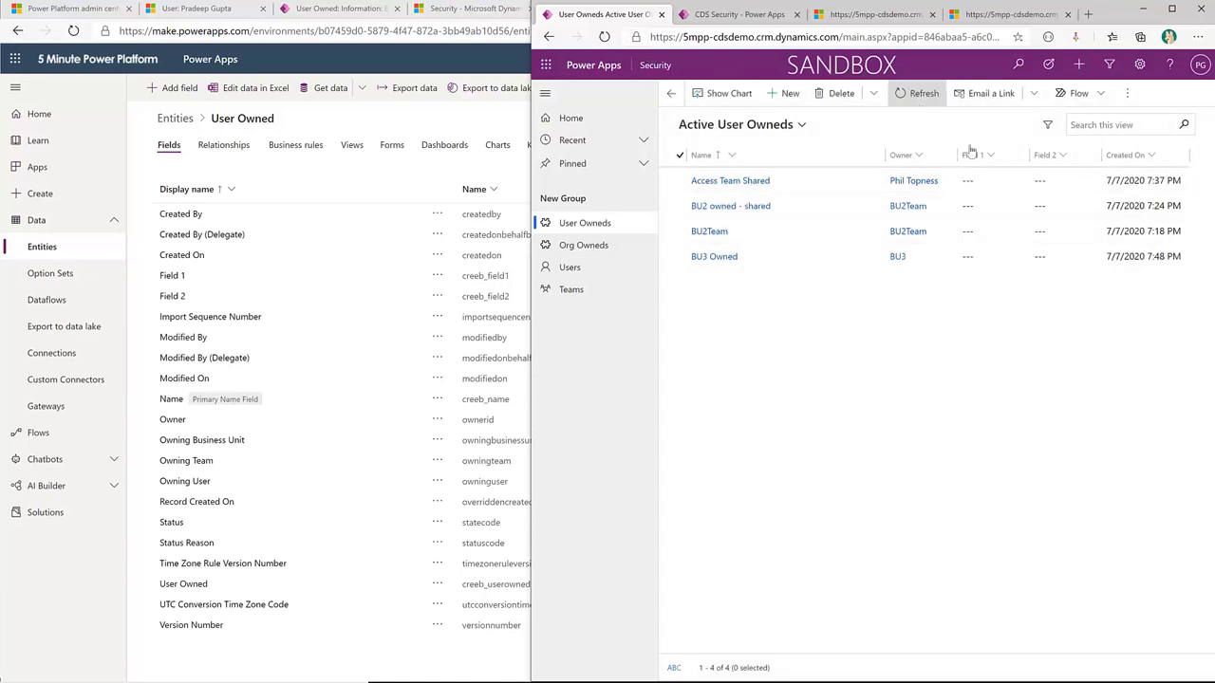
{"action": "left_click", "coordinate": [731, 181]}
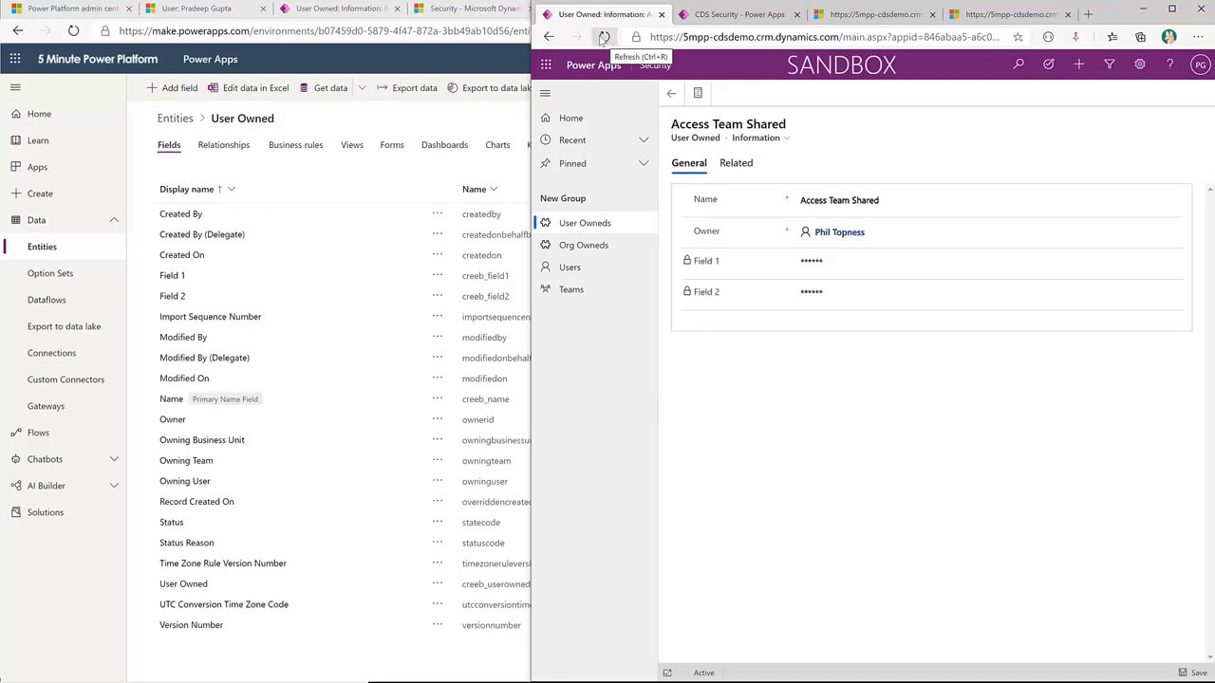
{"action": "left_click", "coordinate": [791, 21]}
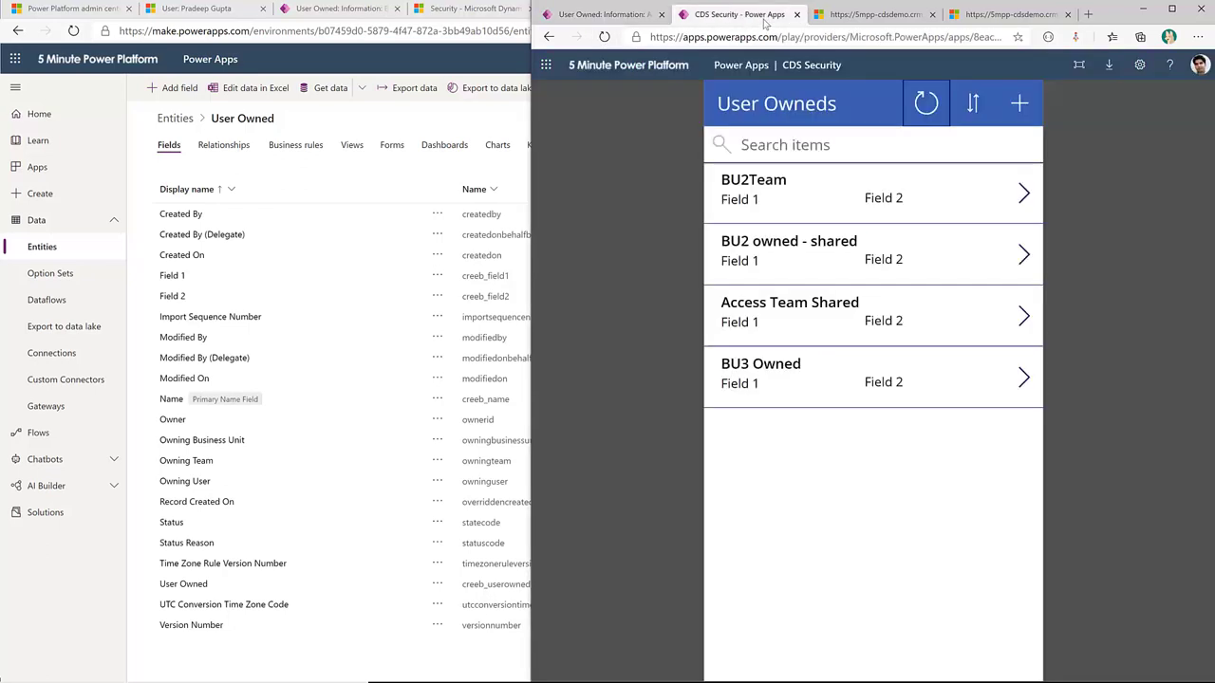
{"action": "left_click", "coordinate": [928, 103]}
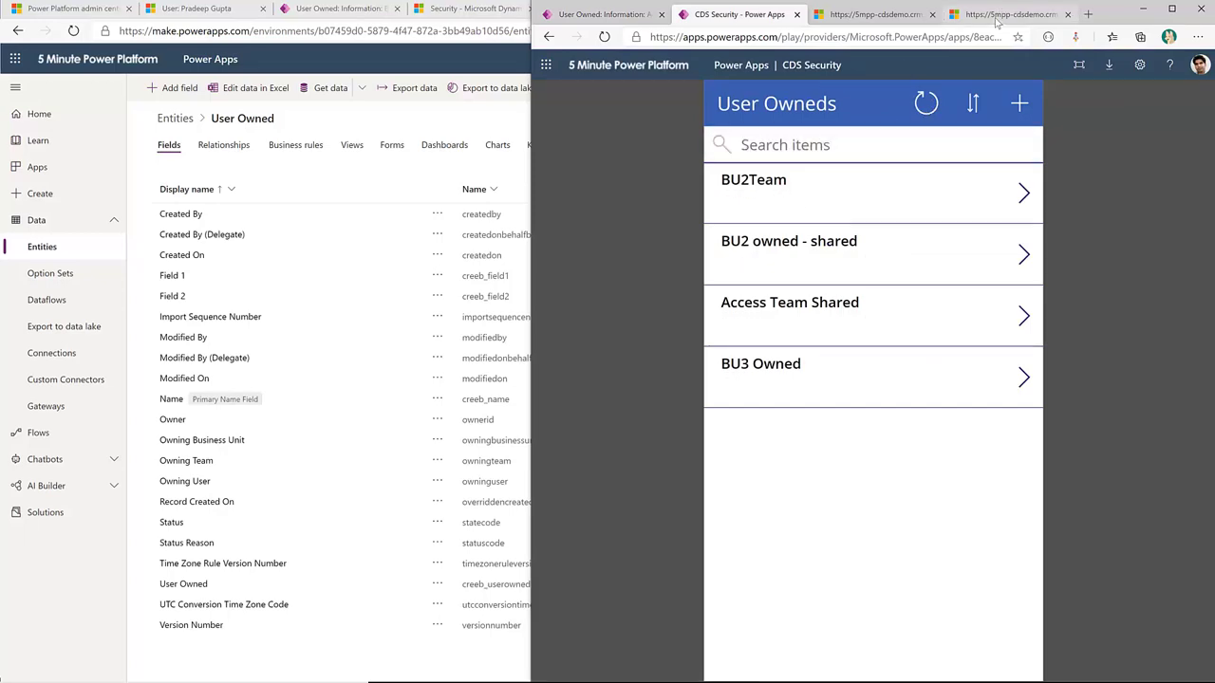
- Compare the BU2Team record's creeb_field1 and creeb_field2 values before and after reloading the test user's creeb_userowneds Web API query
{"action": "left_click", "coordinate": [996, 17]}
{"action": "left_click_drag", "start_coordinate": [627, 150], "coordinate": [727, 151]}
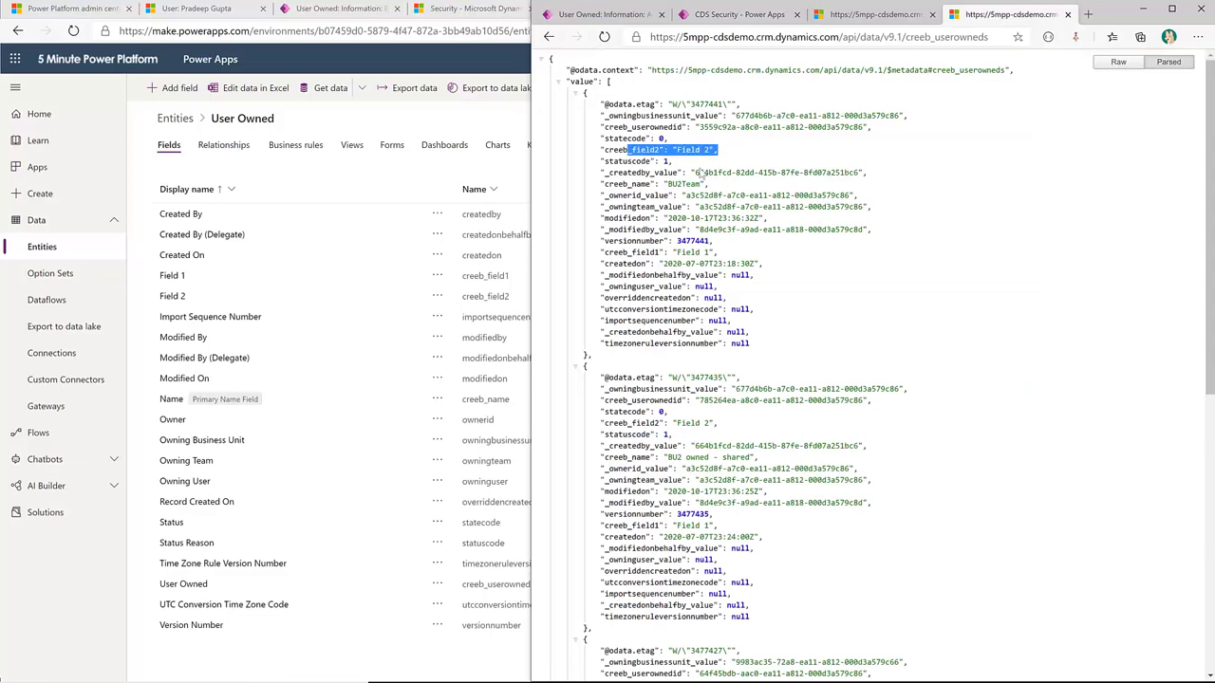
{"action": "left_click_drag", "start_coordinate": [640, 253], "coordinate": [752, 263]}
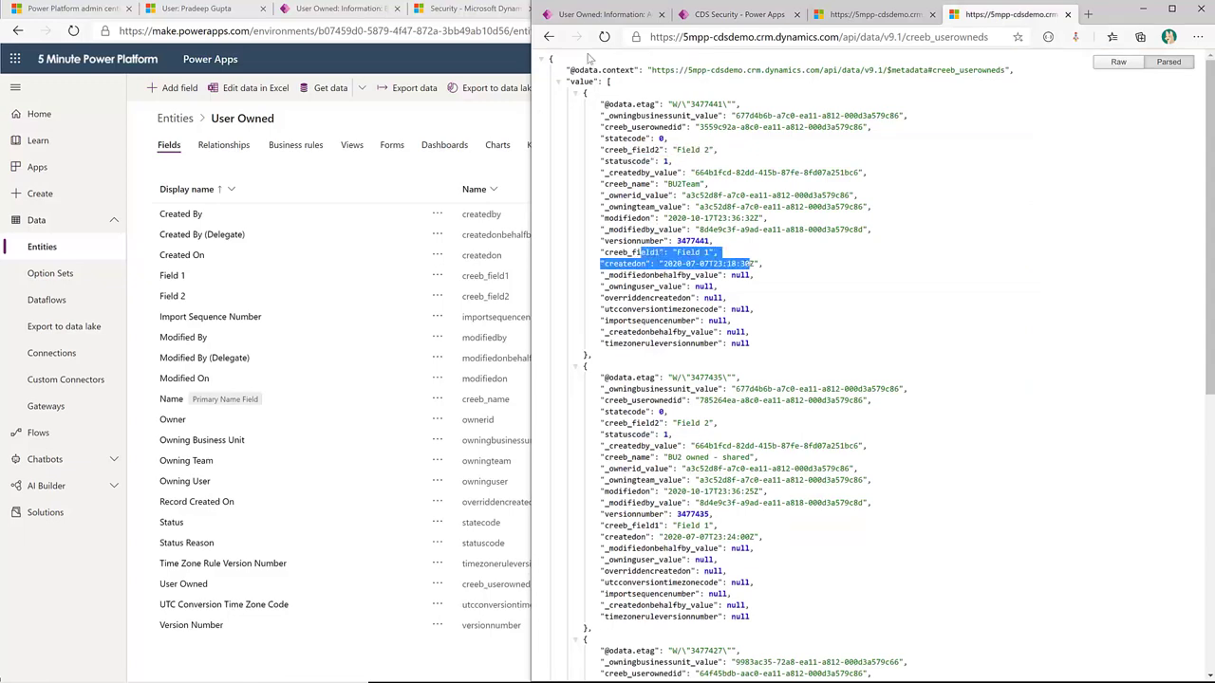
{"action": "left_click", "coordinate": [604, 36]}
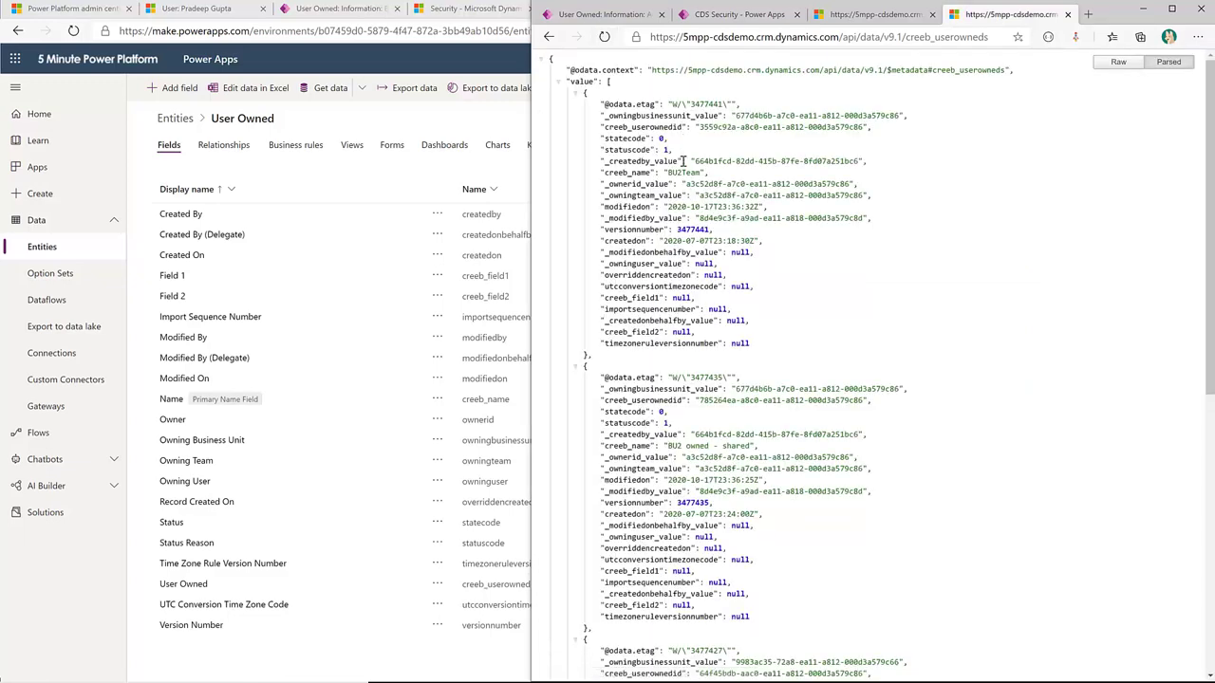
{"action": "left_click_drag", "start_coordinate": [614, 298], "coordinate": [689, 298]}
{"action": "left_click_drag", "start_coordinate": [634, 332], "coordinate": [691, 333]}
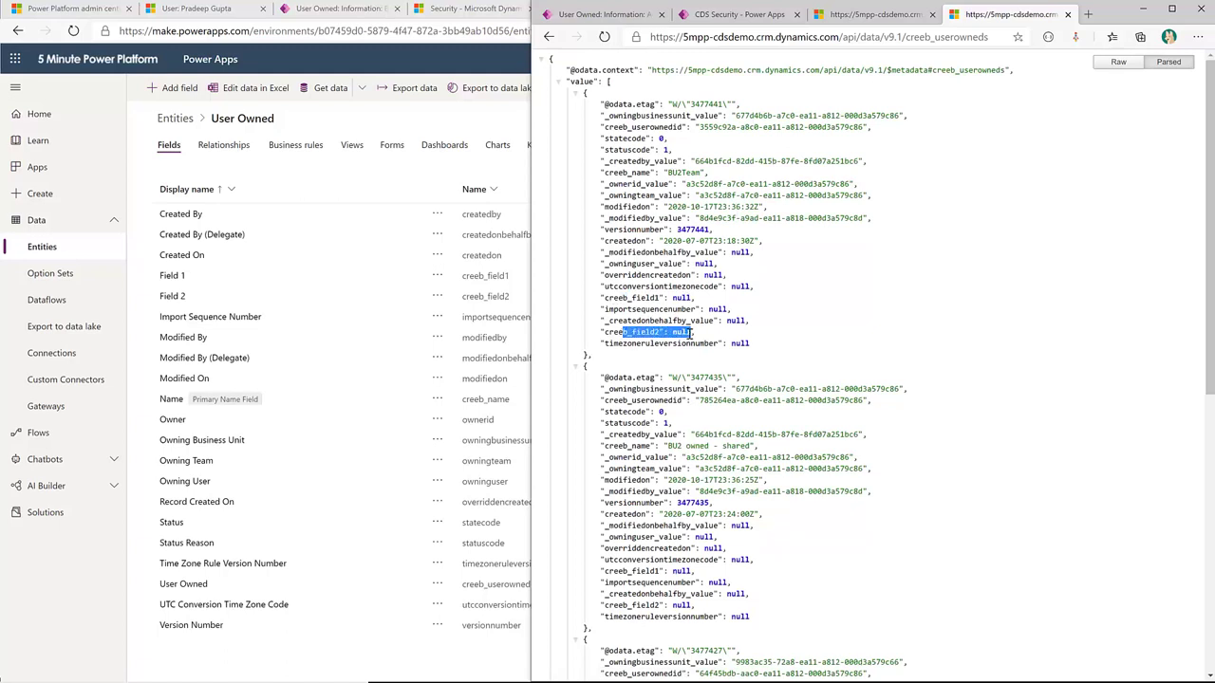
{"action": "left_click", "coordinate": [369, 72]}
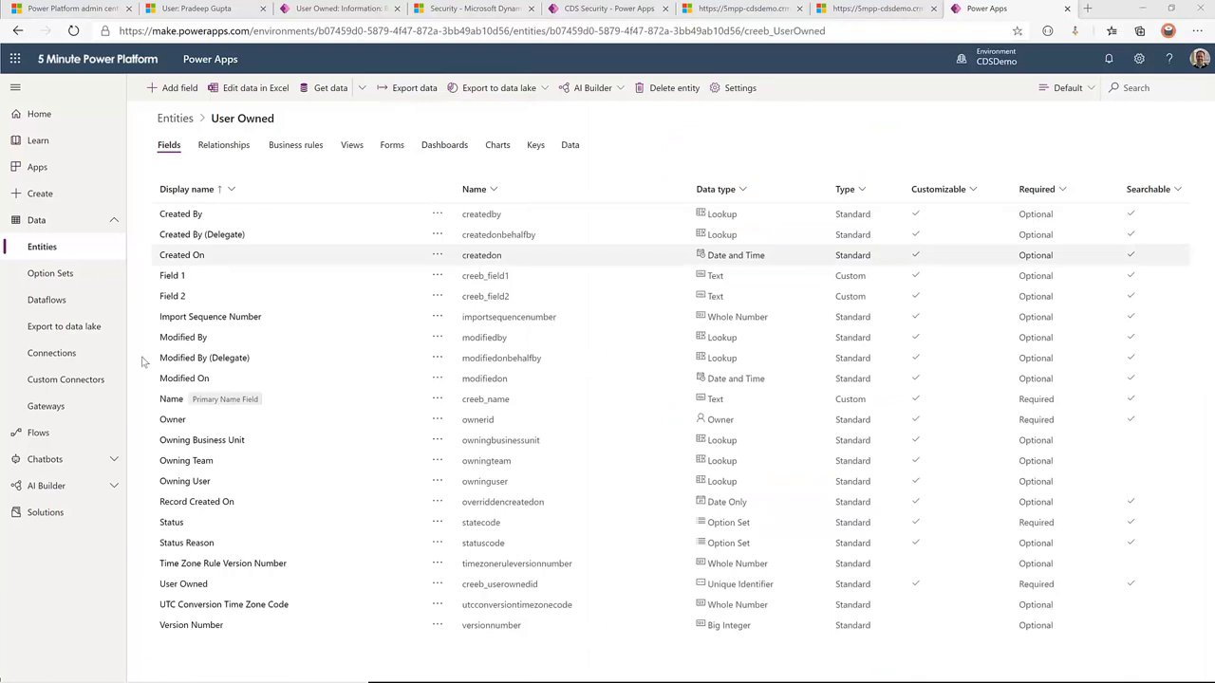
- Allow read access to creeb_field1 in the Secret Field security profile's field permissions
{"action": "key", "text": "alt+Tab"}
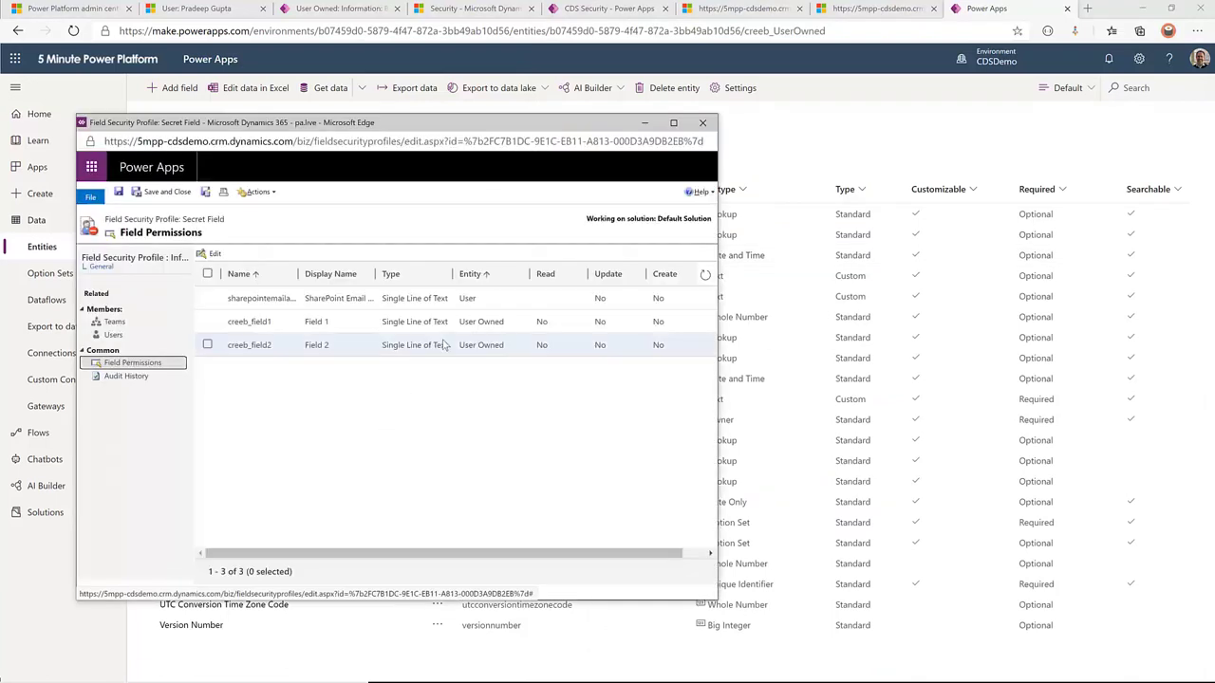
{"action": "double_click", "coordinate": [543, 327]}
{"action": "left_click", "coordinate": [462, 354]}
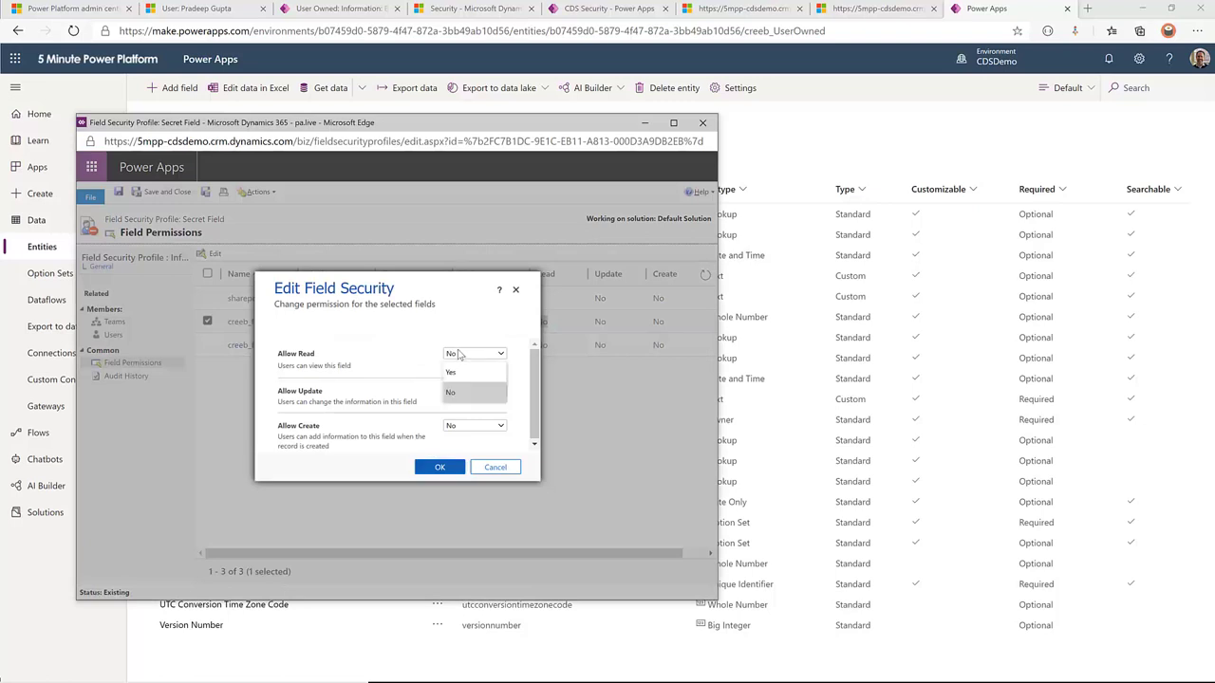
{"action": "left_click", "coordinate": [465, 383]}
{"action": "left_click", "coordinate": [441, 468]}
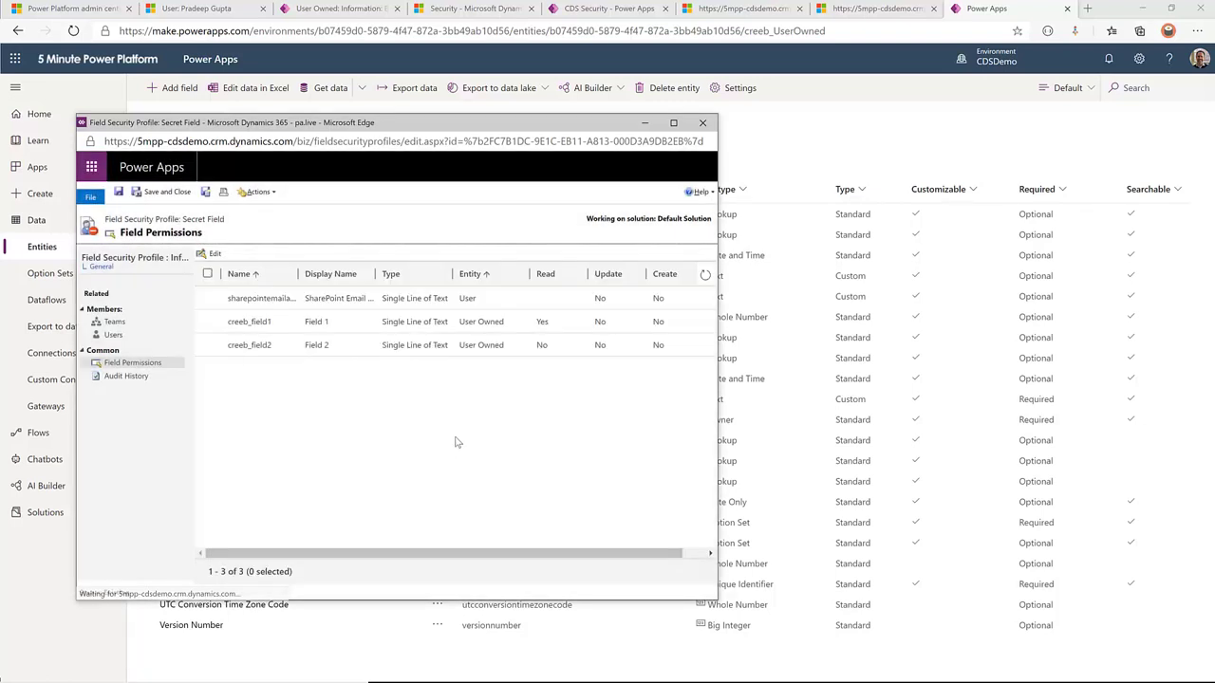
- Set Allow Read to Yes for creeb_field2 in the Secret Field security profile
{"action": "left_click", "coordinate": [548, 349]}
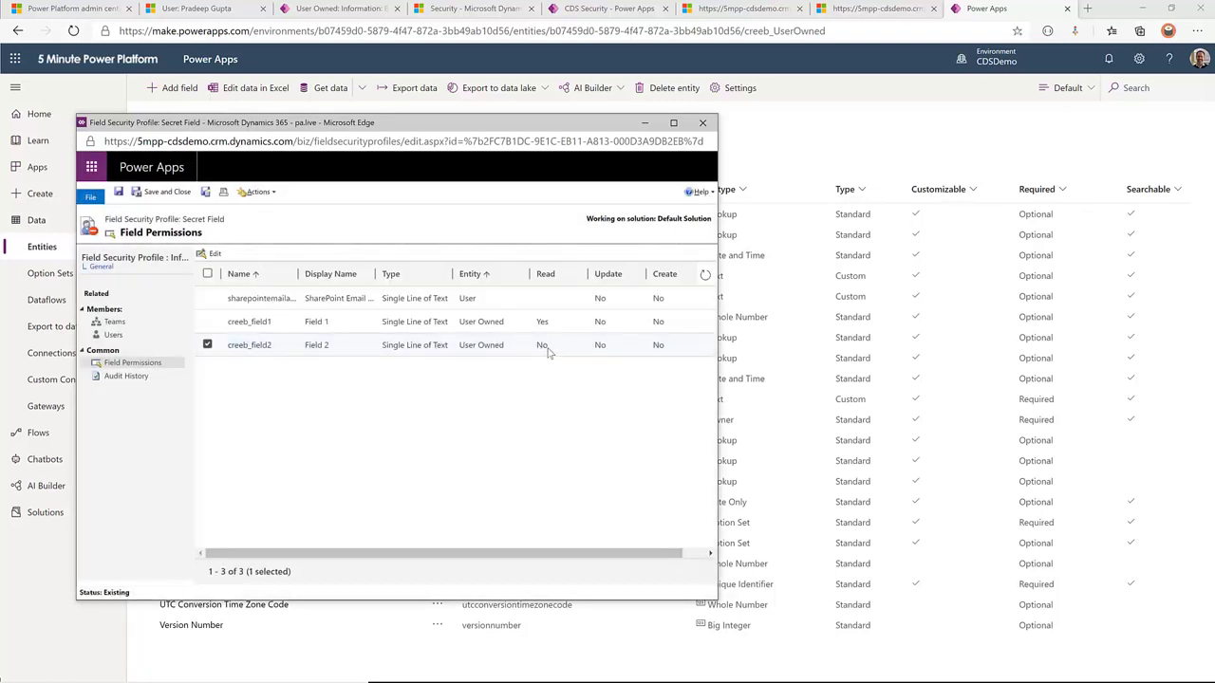
{"action": "double_click", "coordinate": [548, 350]}
{"action": "left_click", "coordinate": [465, 353]}
{"action": "left_click", "coordinate": [465, 384]}
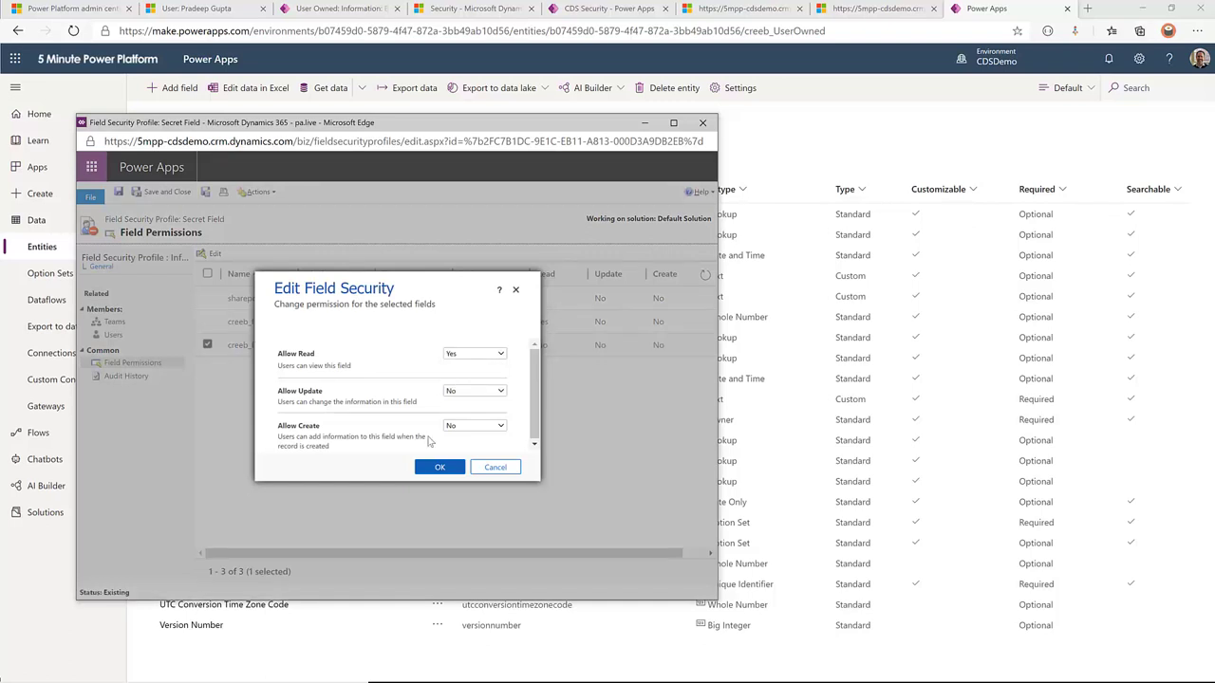
{"action": "left_click", "coordinate": [439, 467]}
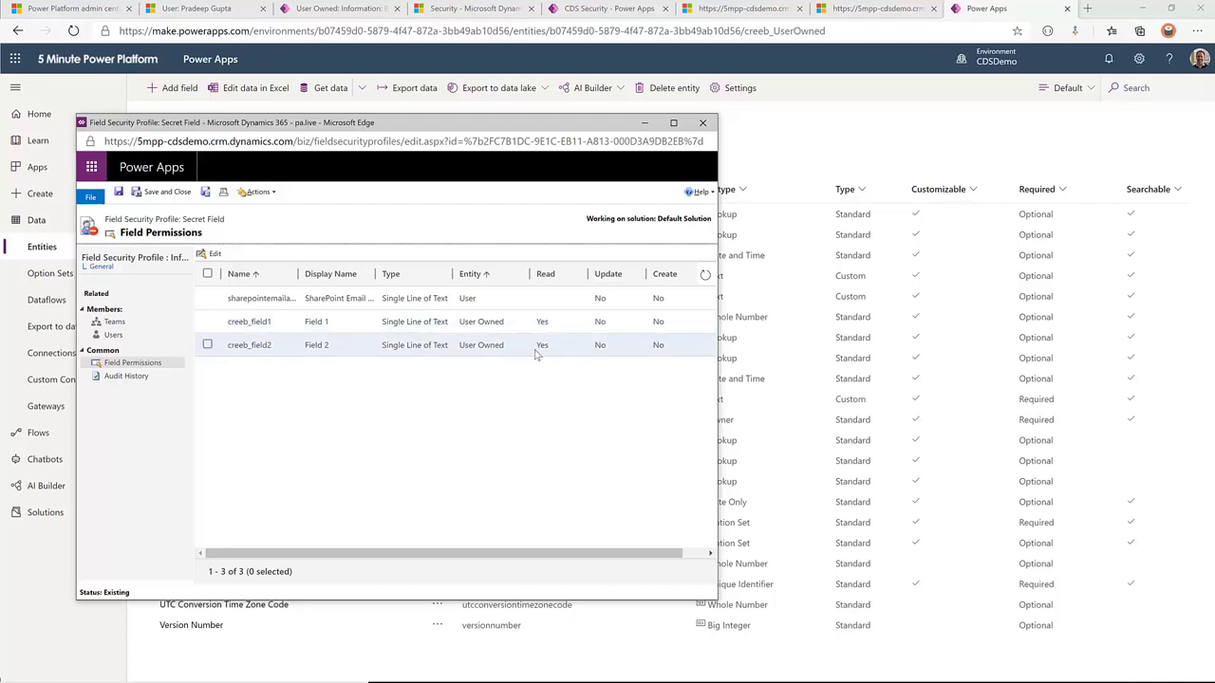
- Look up the test user by name and add them as a user member of the Secret Field security profile
{"action": "left_click", "coordinate": [135, 339]}
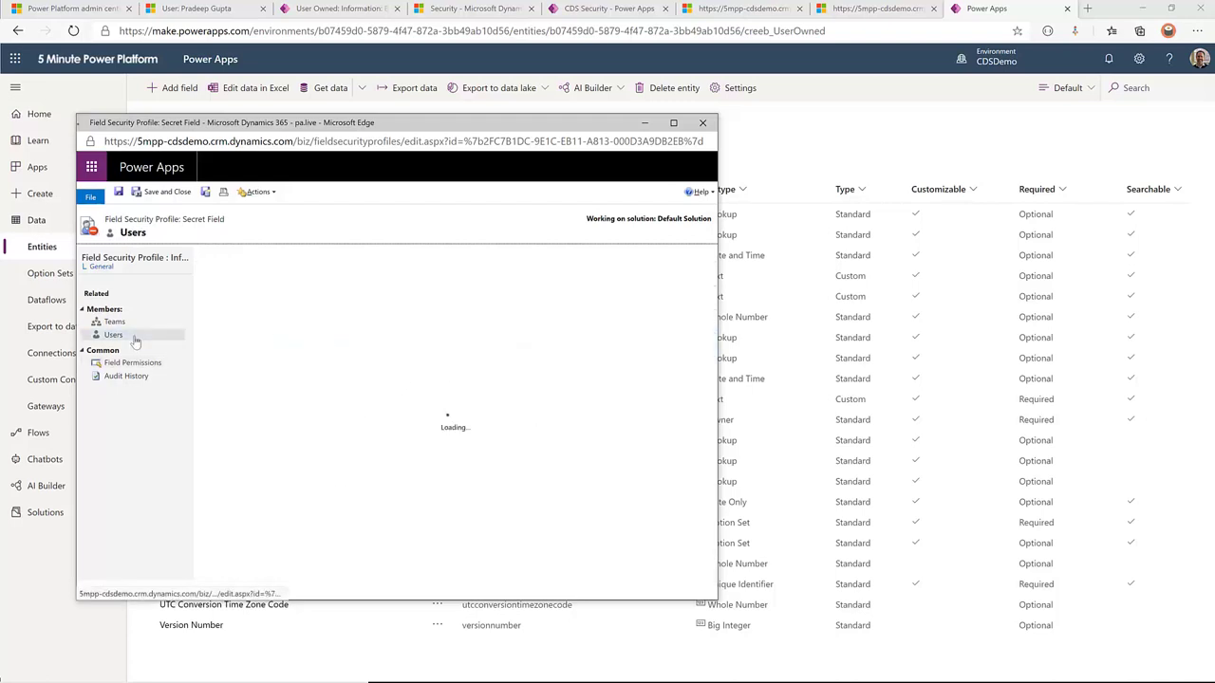
{"action": "left_click", "coordinate": [214, 274]}
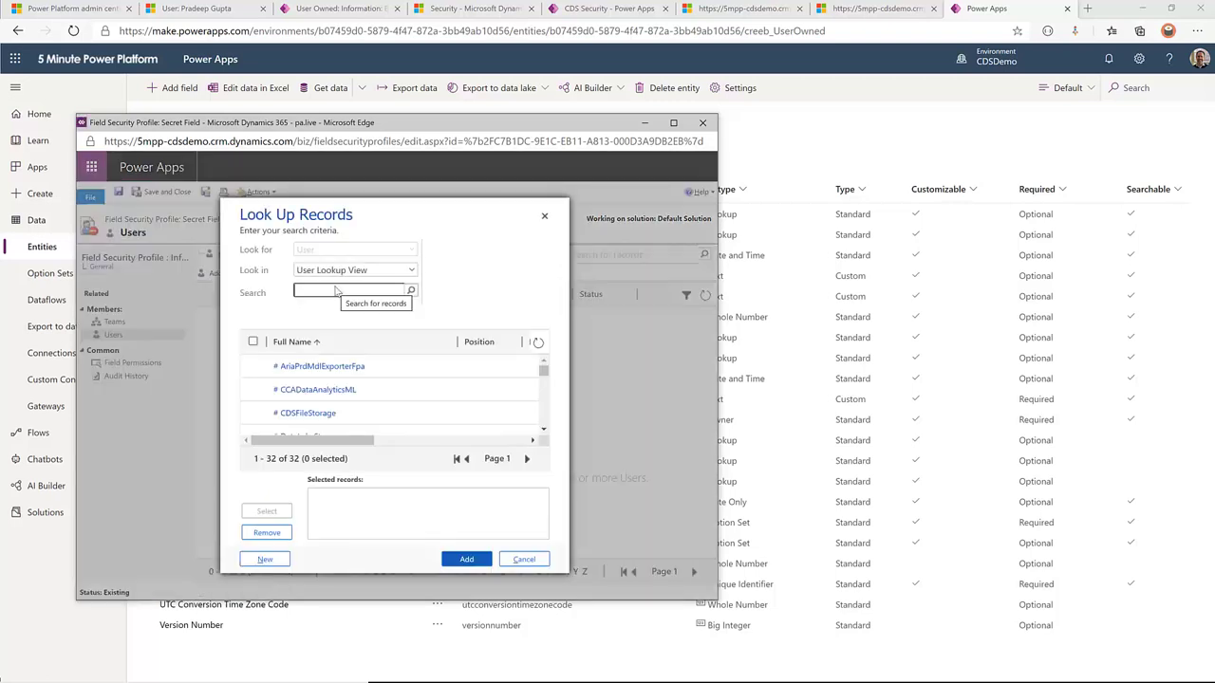
{"action": "left_click", "coordinate": [336, 293]}
{"action": "type", "text": "prad"}
{"action": "key", "text": "Return"}
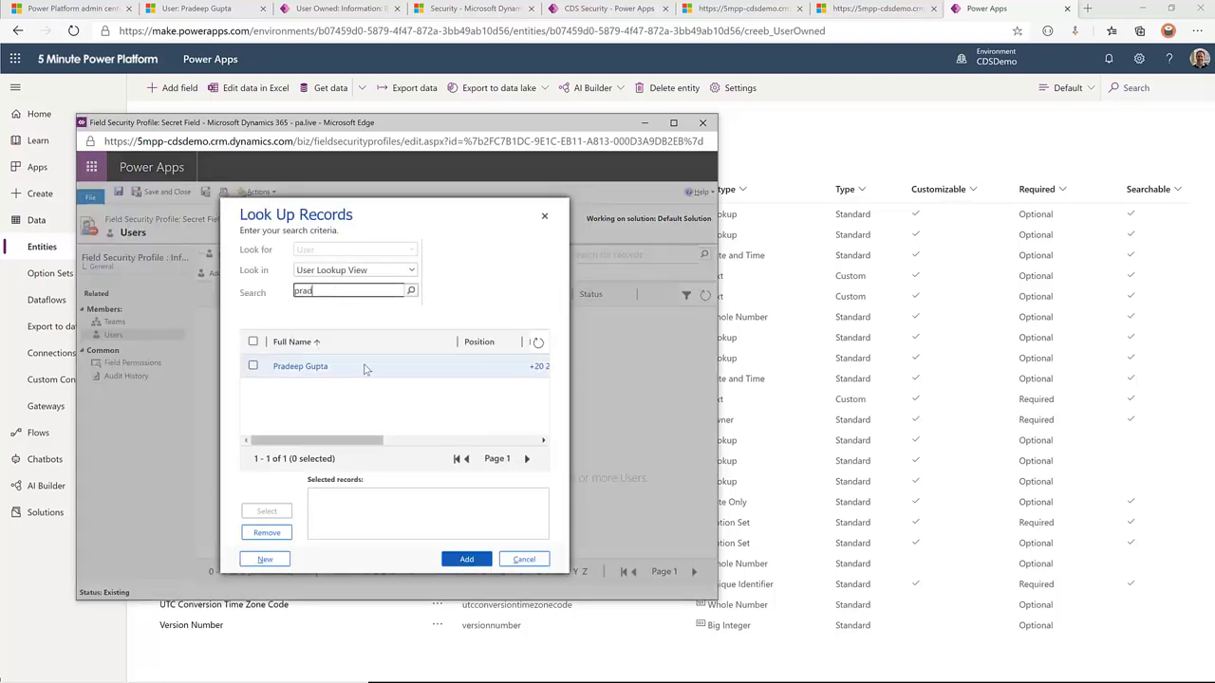
{"action": "left_click", "coordinate": [267, 510]}
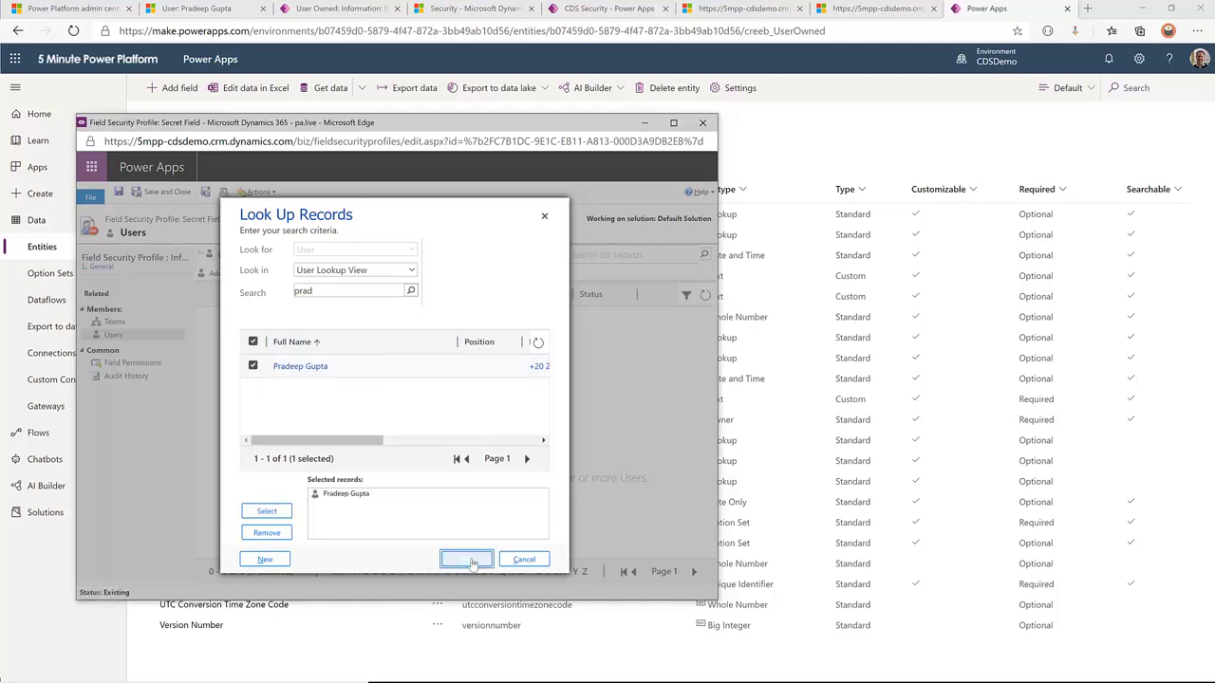
{"action": "left_click", "coordinate": [467, 559]}
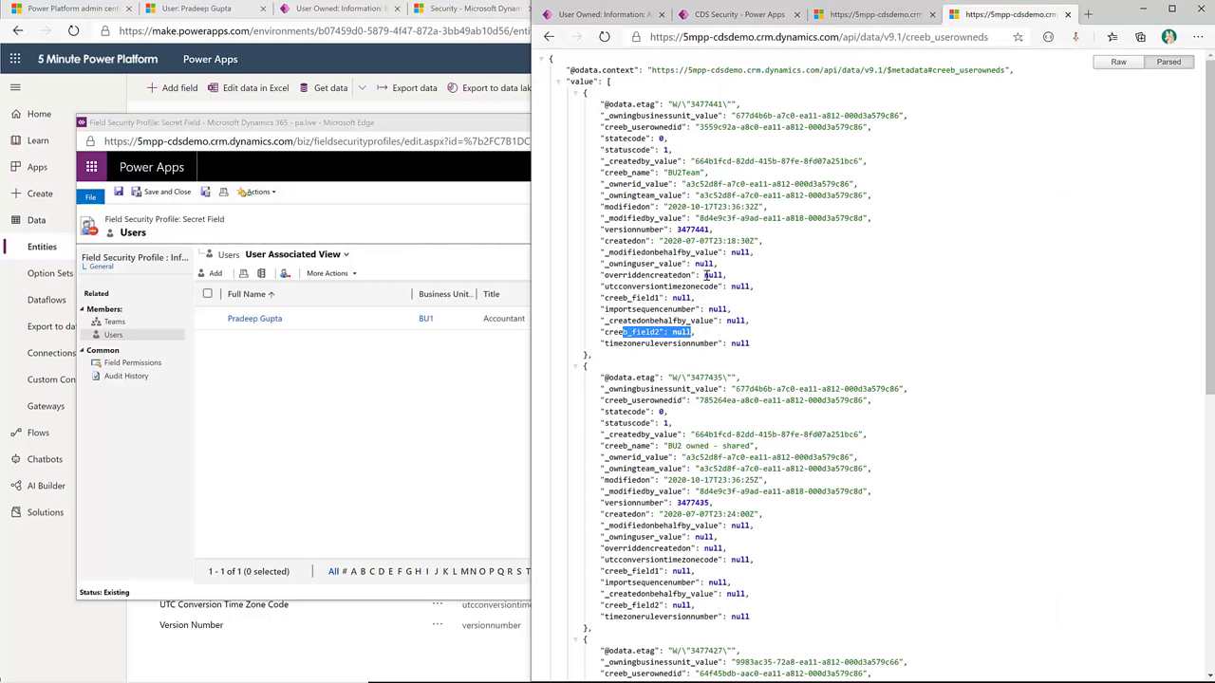
- As the test user, check Field 1 and Field 2 in the Active User Owneds view and "Access Team Shared" record, and switch to the CDS Security app
{"action": "left_click", "coordinate": [593, 13]}
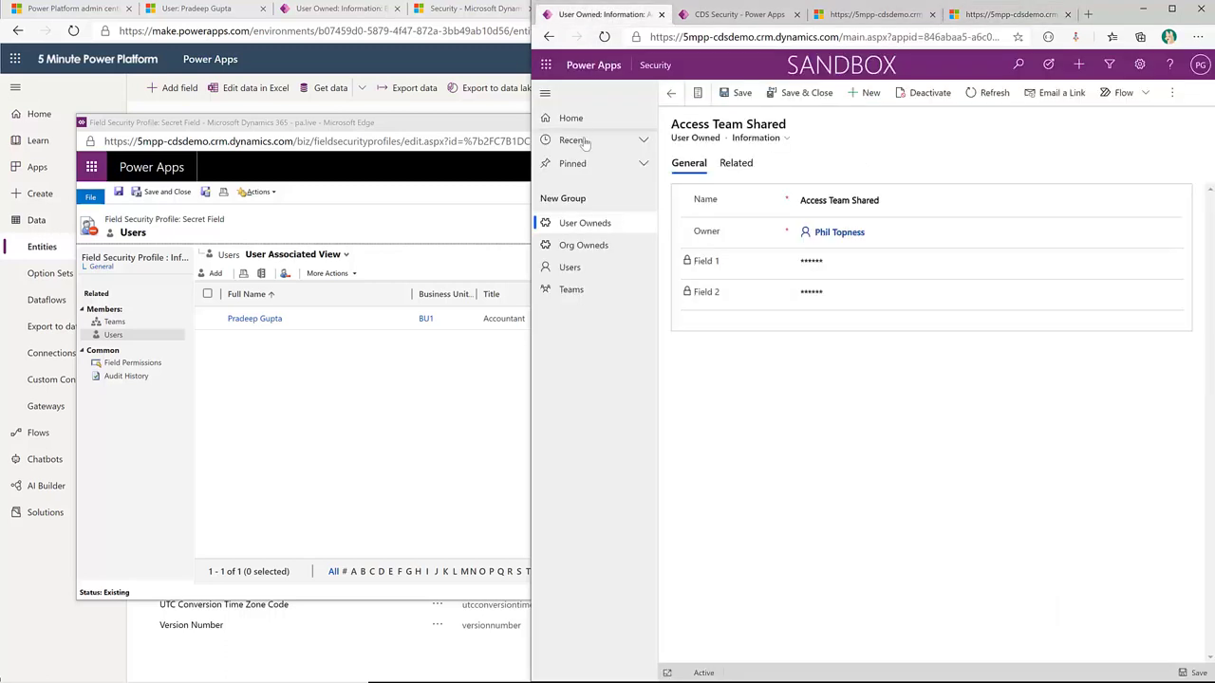
{"action": "left_click", "coordinate": [572, 230]}
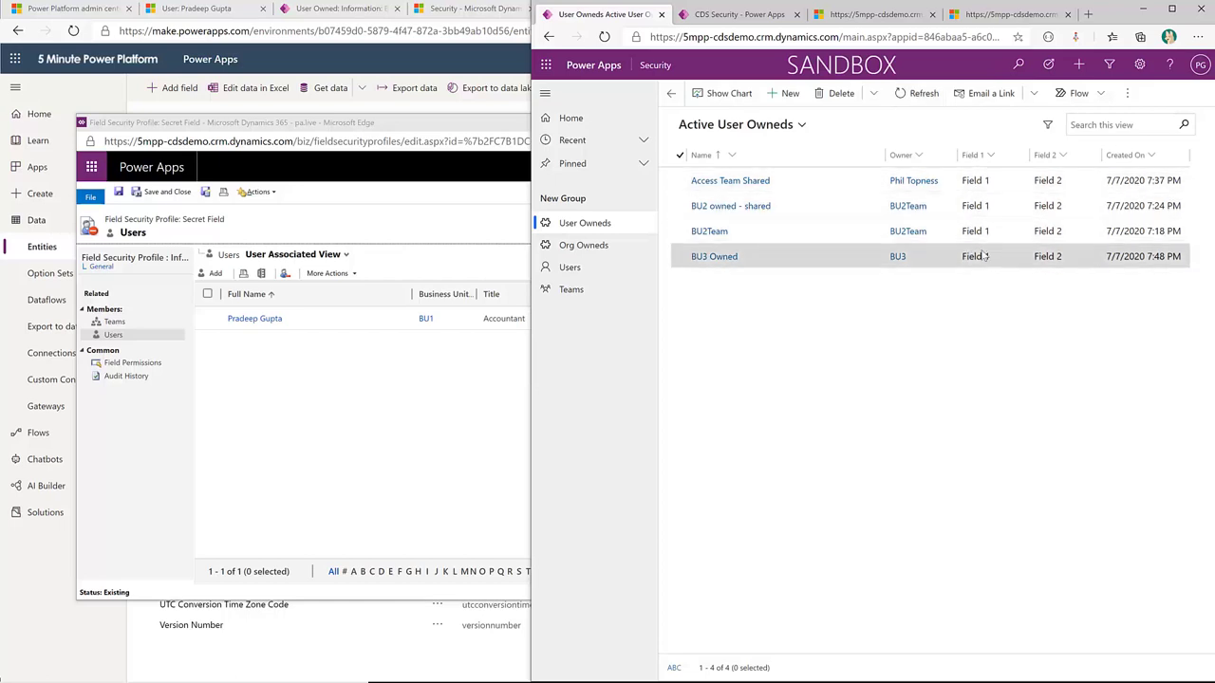
{"action": "left_click", "coordinate": [744, 186]}
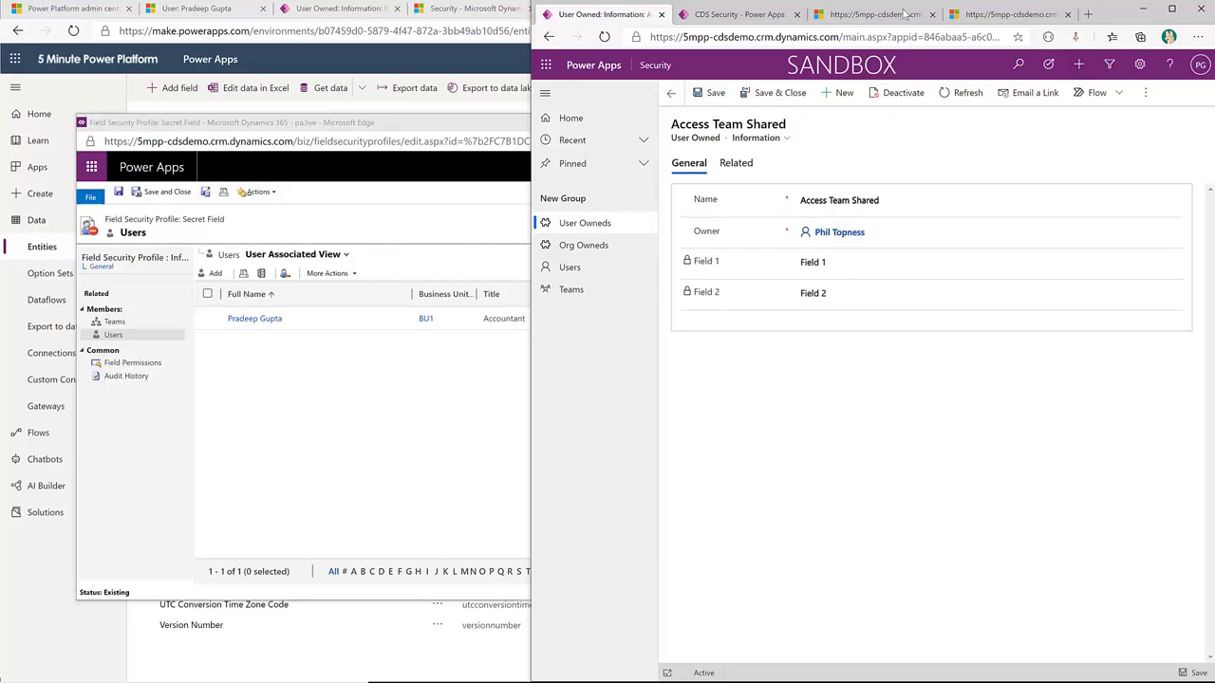
{"action": "left_click", "coordinate": [878, 14]}
{"action": "left_click", "coordinate": [770, 22]}
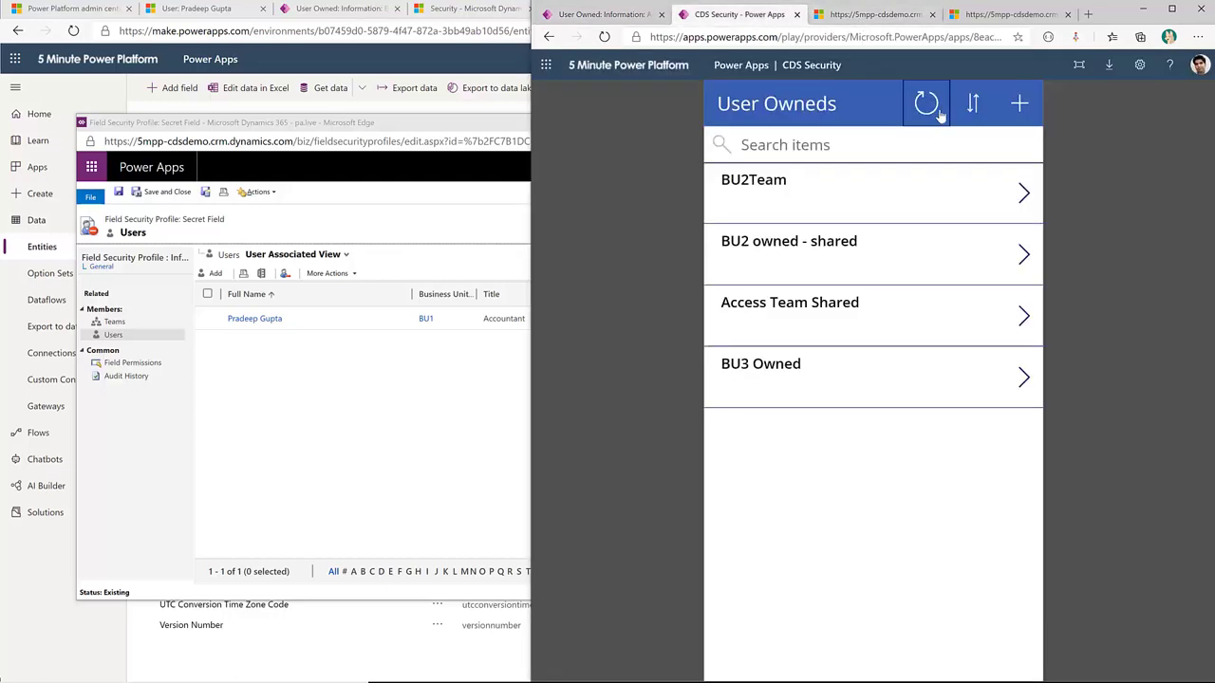